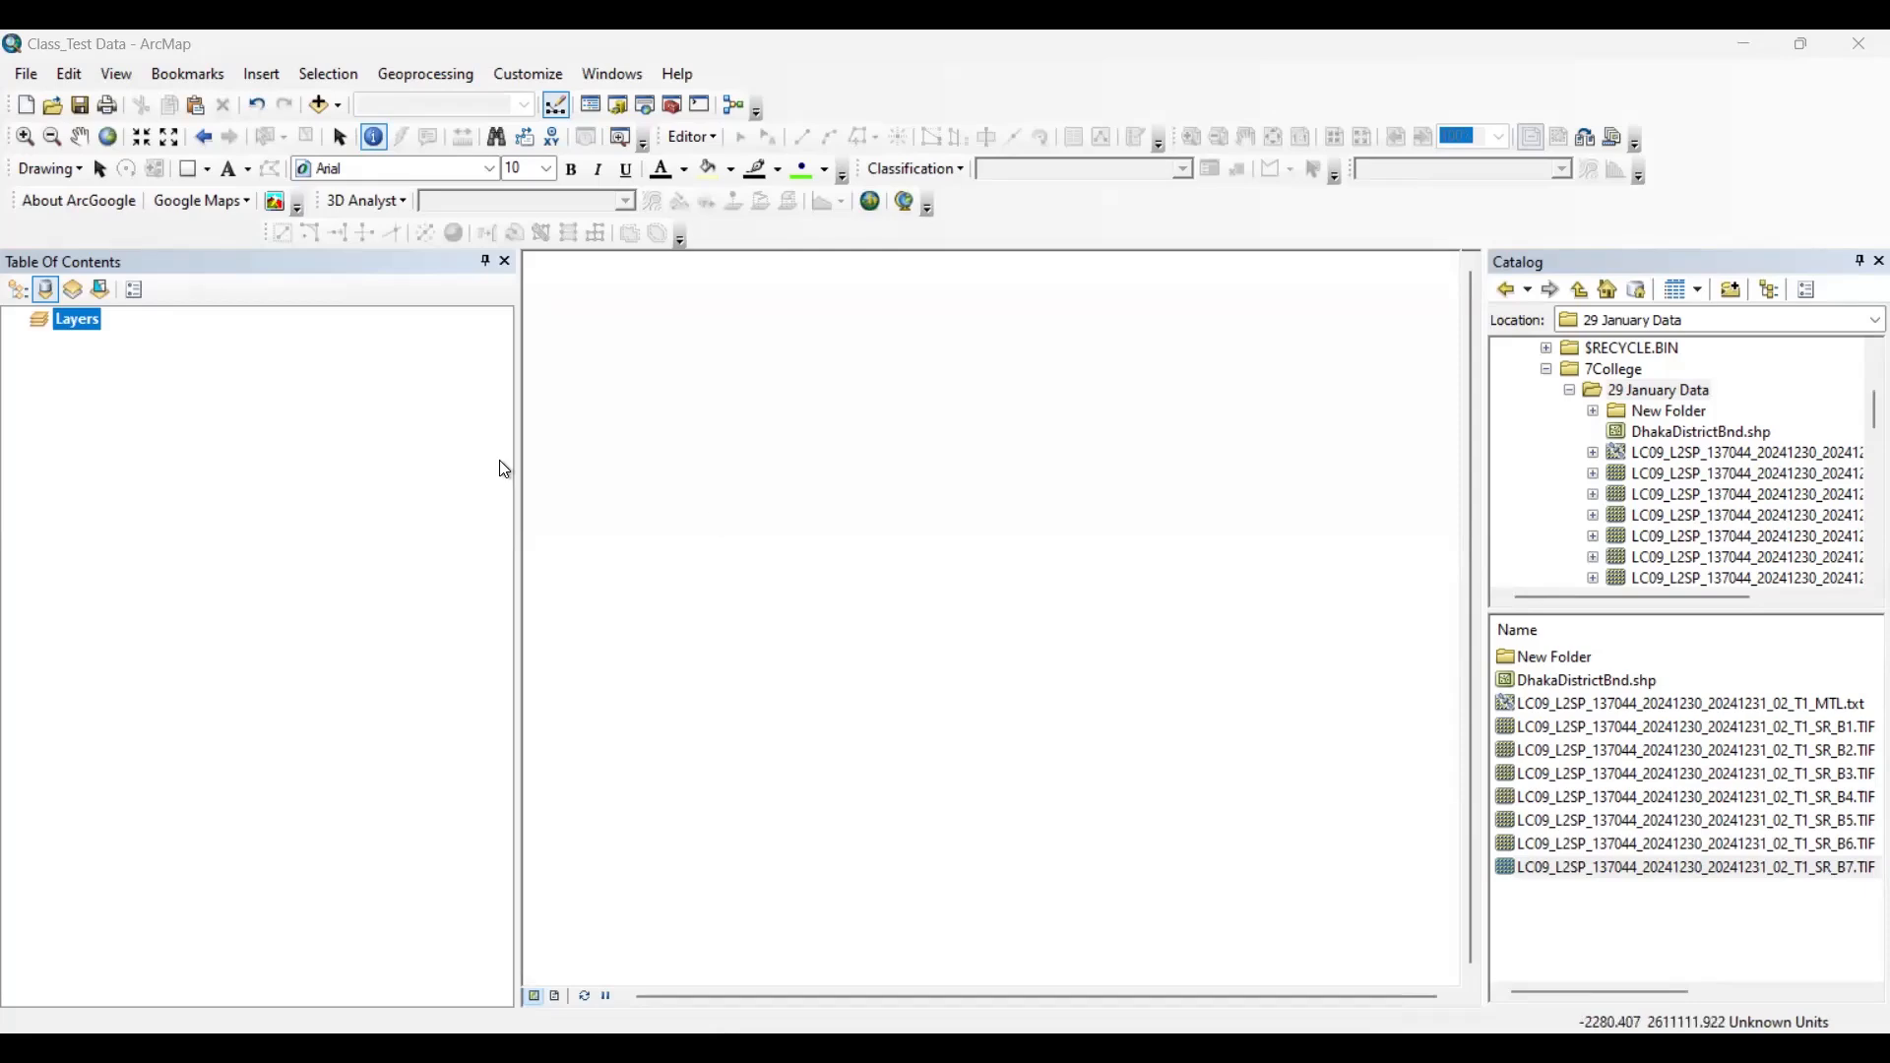
- Try to add the Landsat MTL.txt metadata file from the 29 January Data folder to the map
{"action": "left_click_drag", "start_coordinate": [518, 459], "coordinate": [284, 461]}
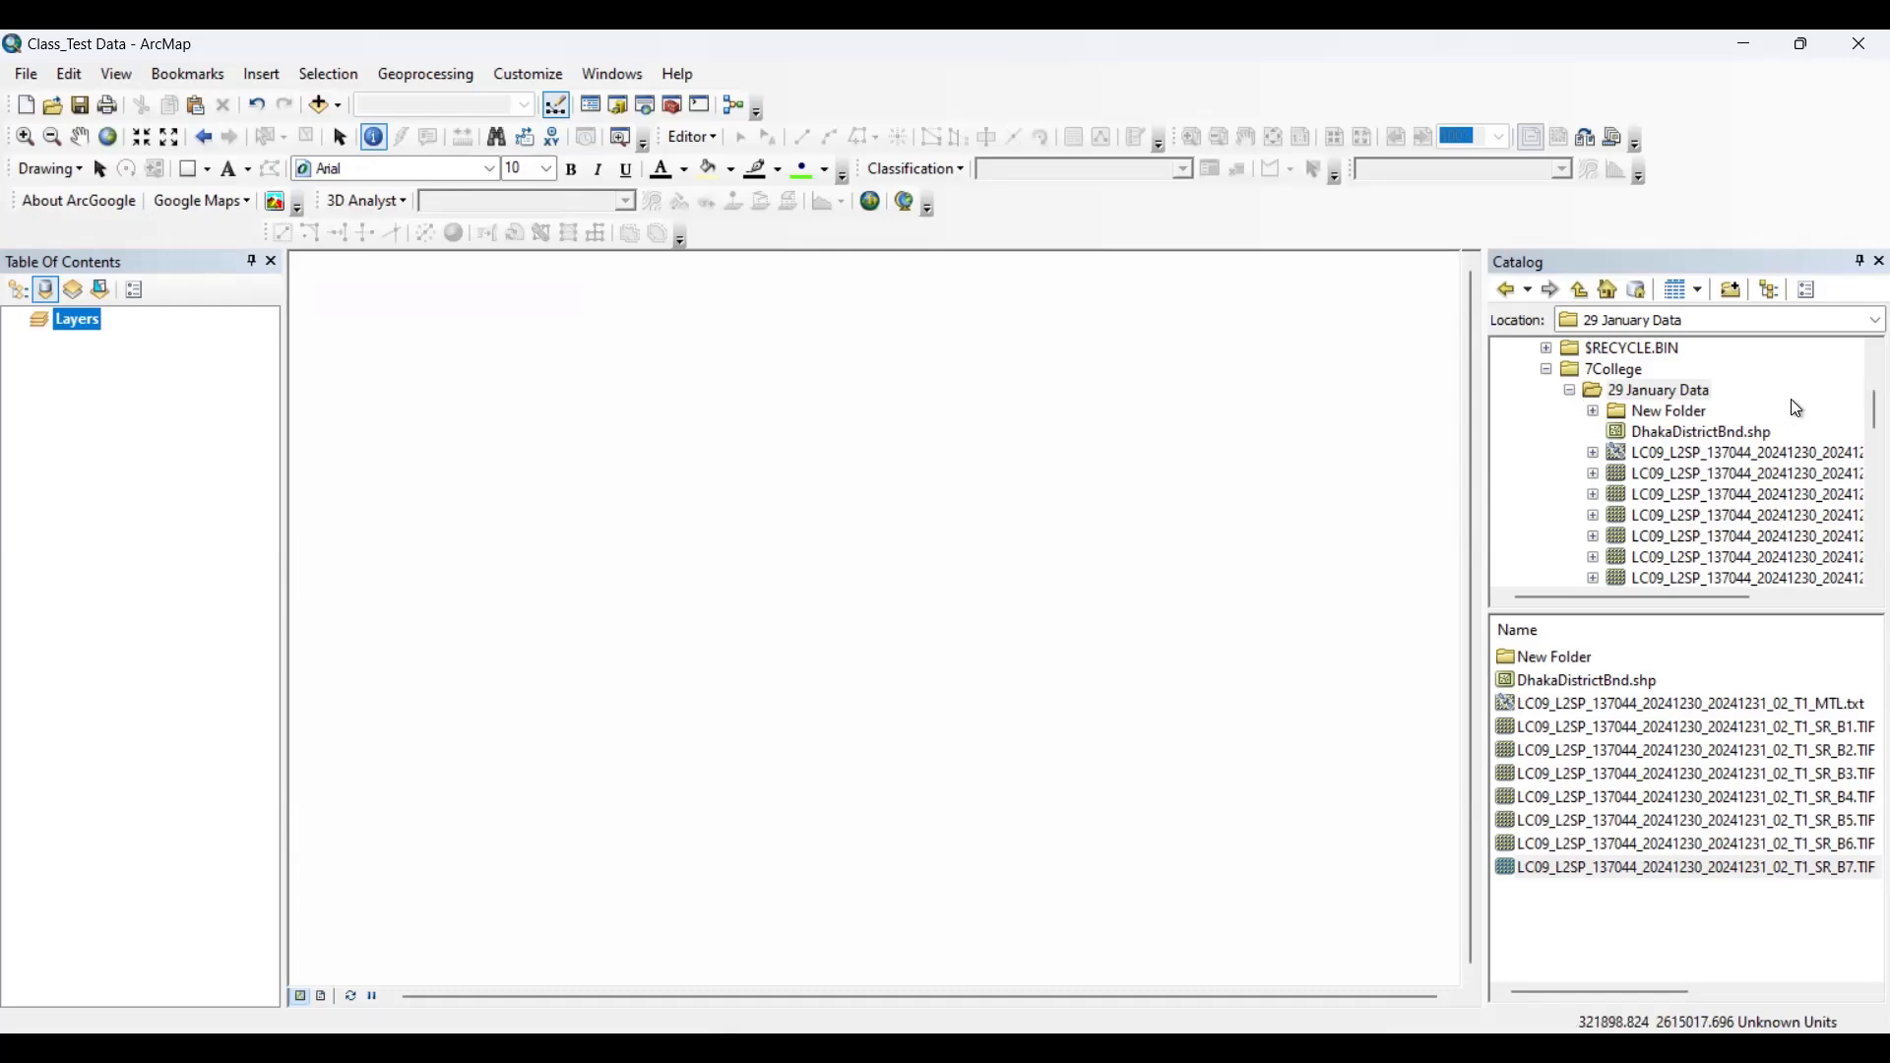
{"action": "scroll", "coordinate": [1796, 408], "scroll_direction": "down", "scroll_amount": 3}
{"action": "scroll", "coordinate": [1796, 409], "scroll_direction": "up", "scroll_amount": 1}
{"action": "scroll", "coordinate": [1797, 409], "scroll_direction": "down", "scroll_amount": 1}
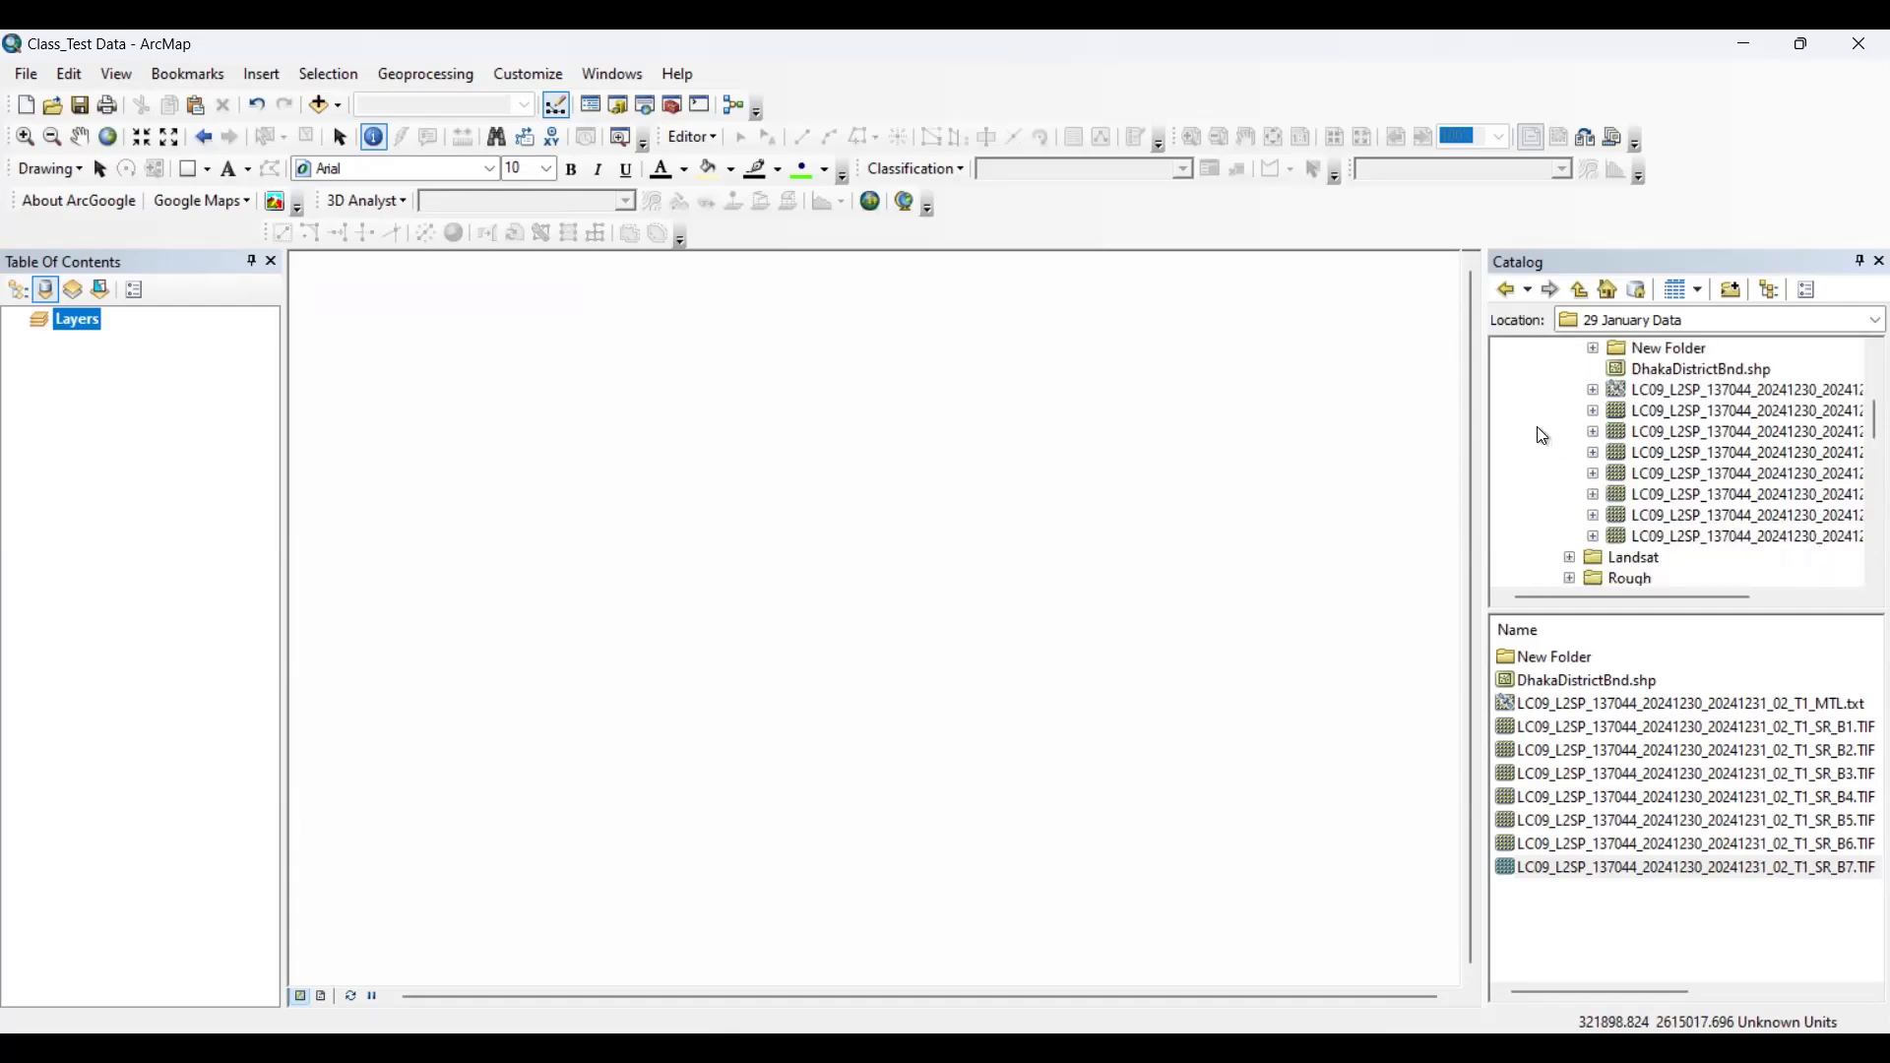
{"action": "scroll", "coordinate": [1544, 436], "scroll_direction": "up", "scroll_amount": 1}
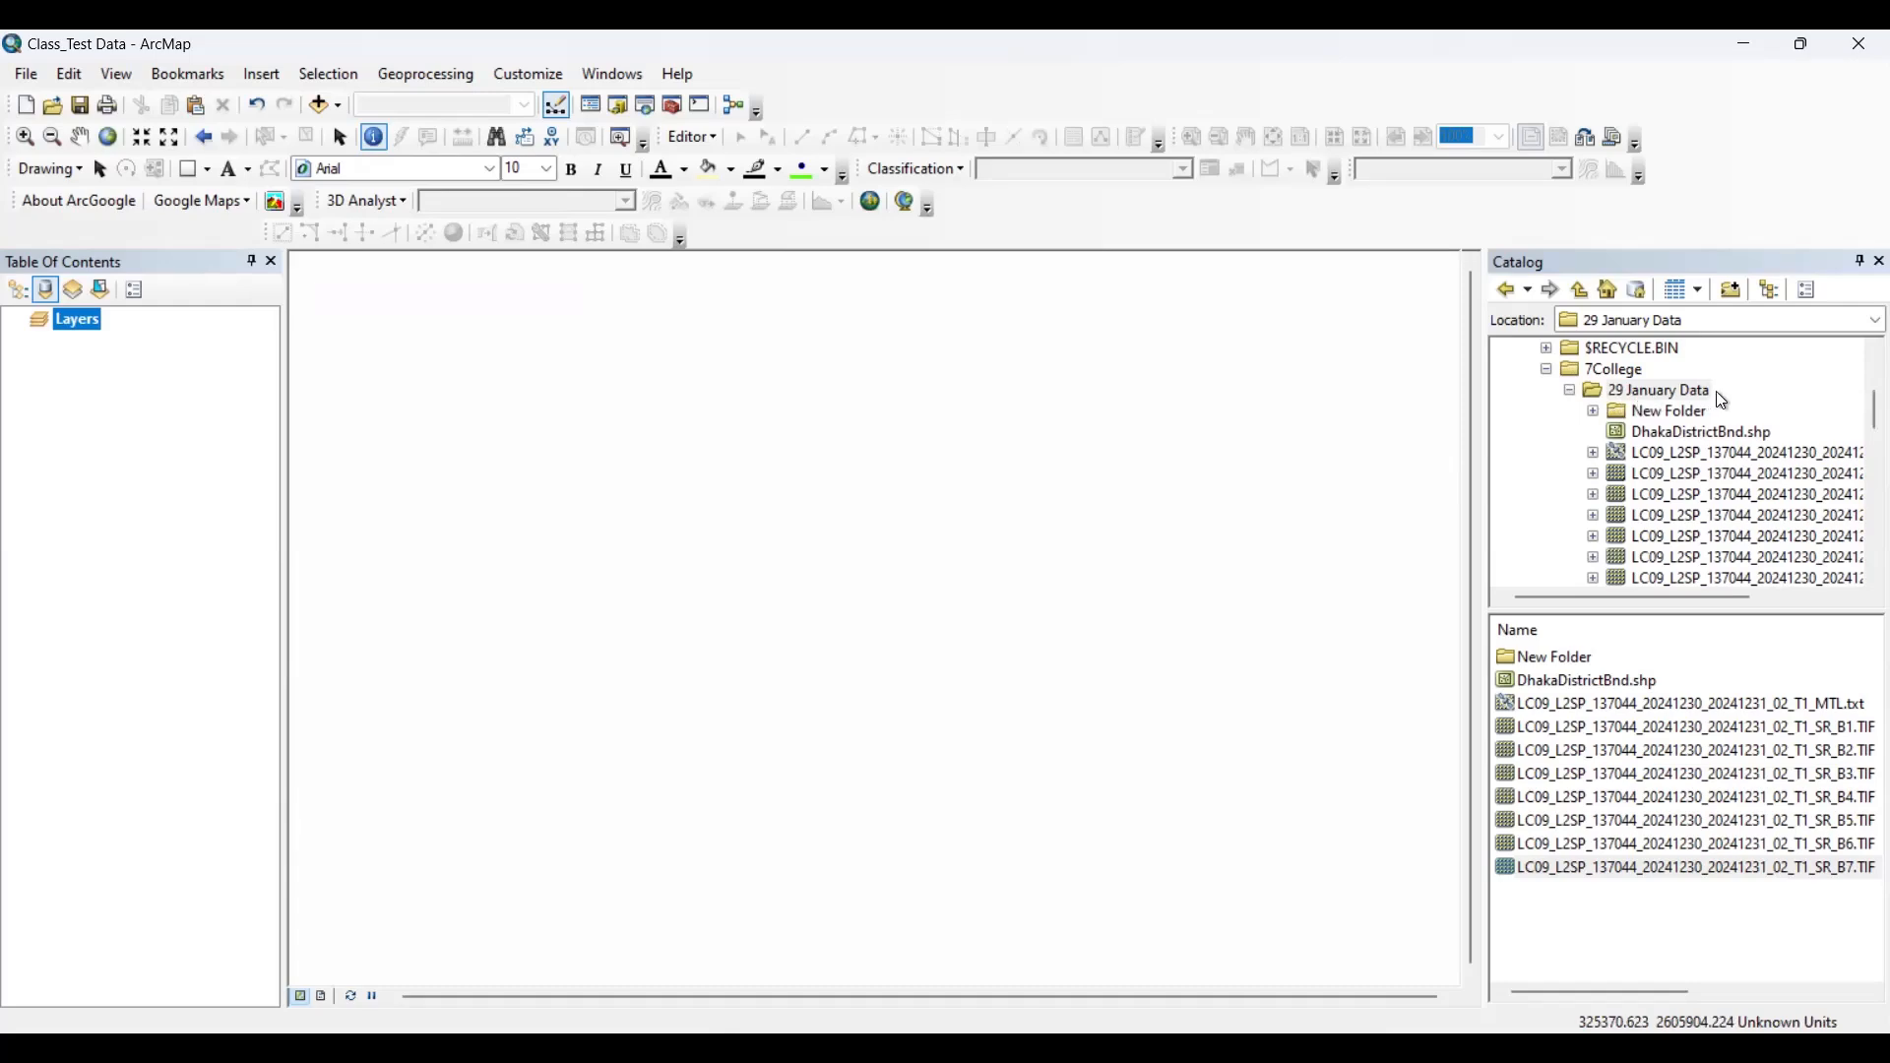
{"action": "scroll", "coordinate": [1683, 433], "scroll_direction": "down", "scroll_amount": 1}
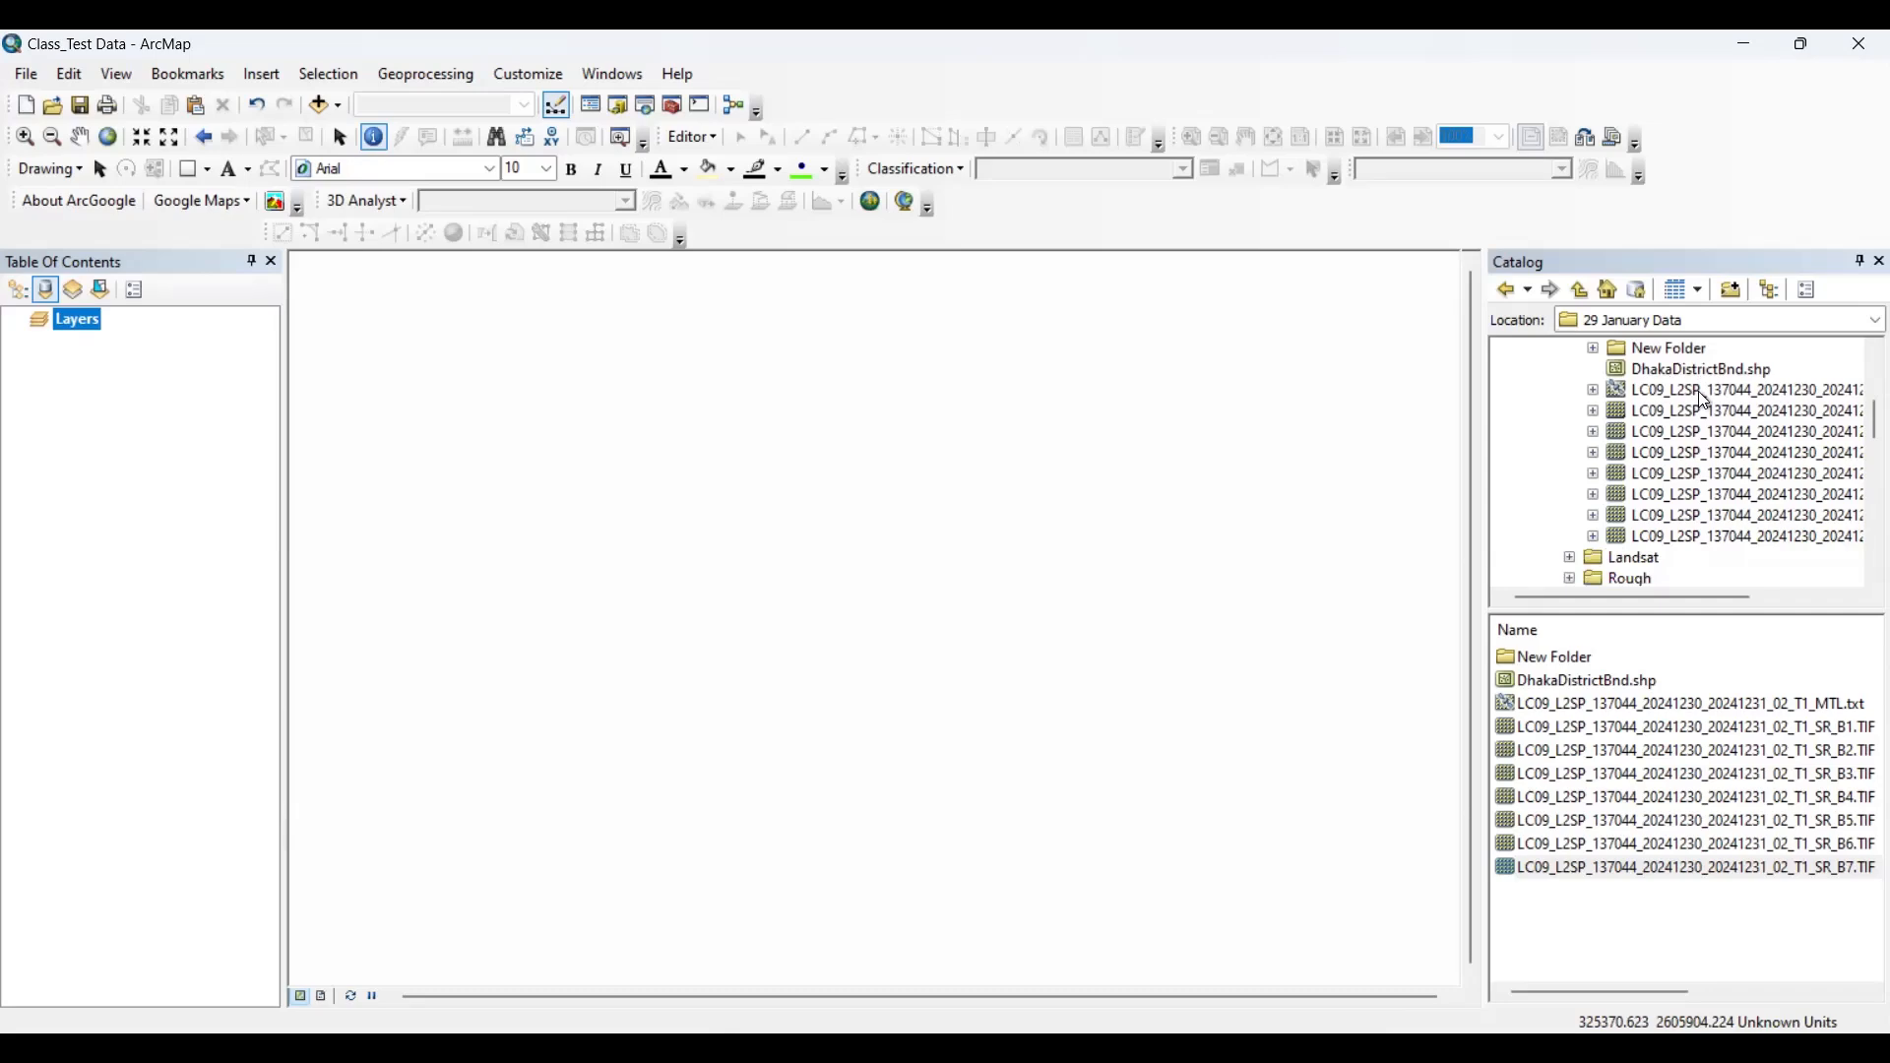
{"action": "left_click_drag", "start_coordinate": [1697, 392], "coordinate": [690, 487]}
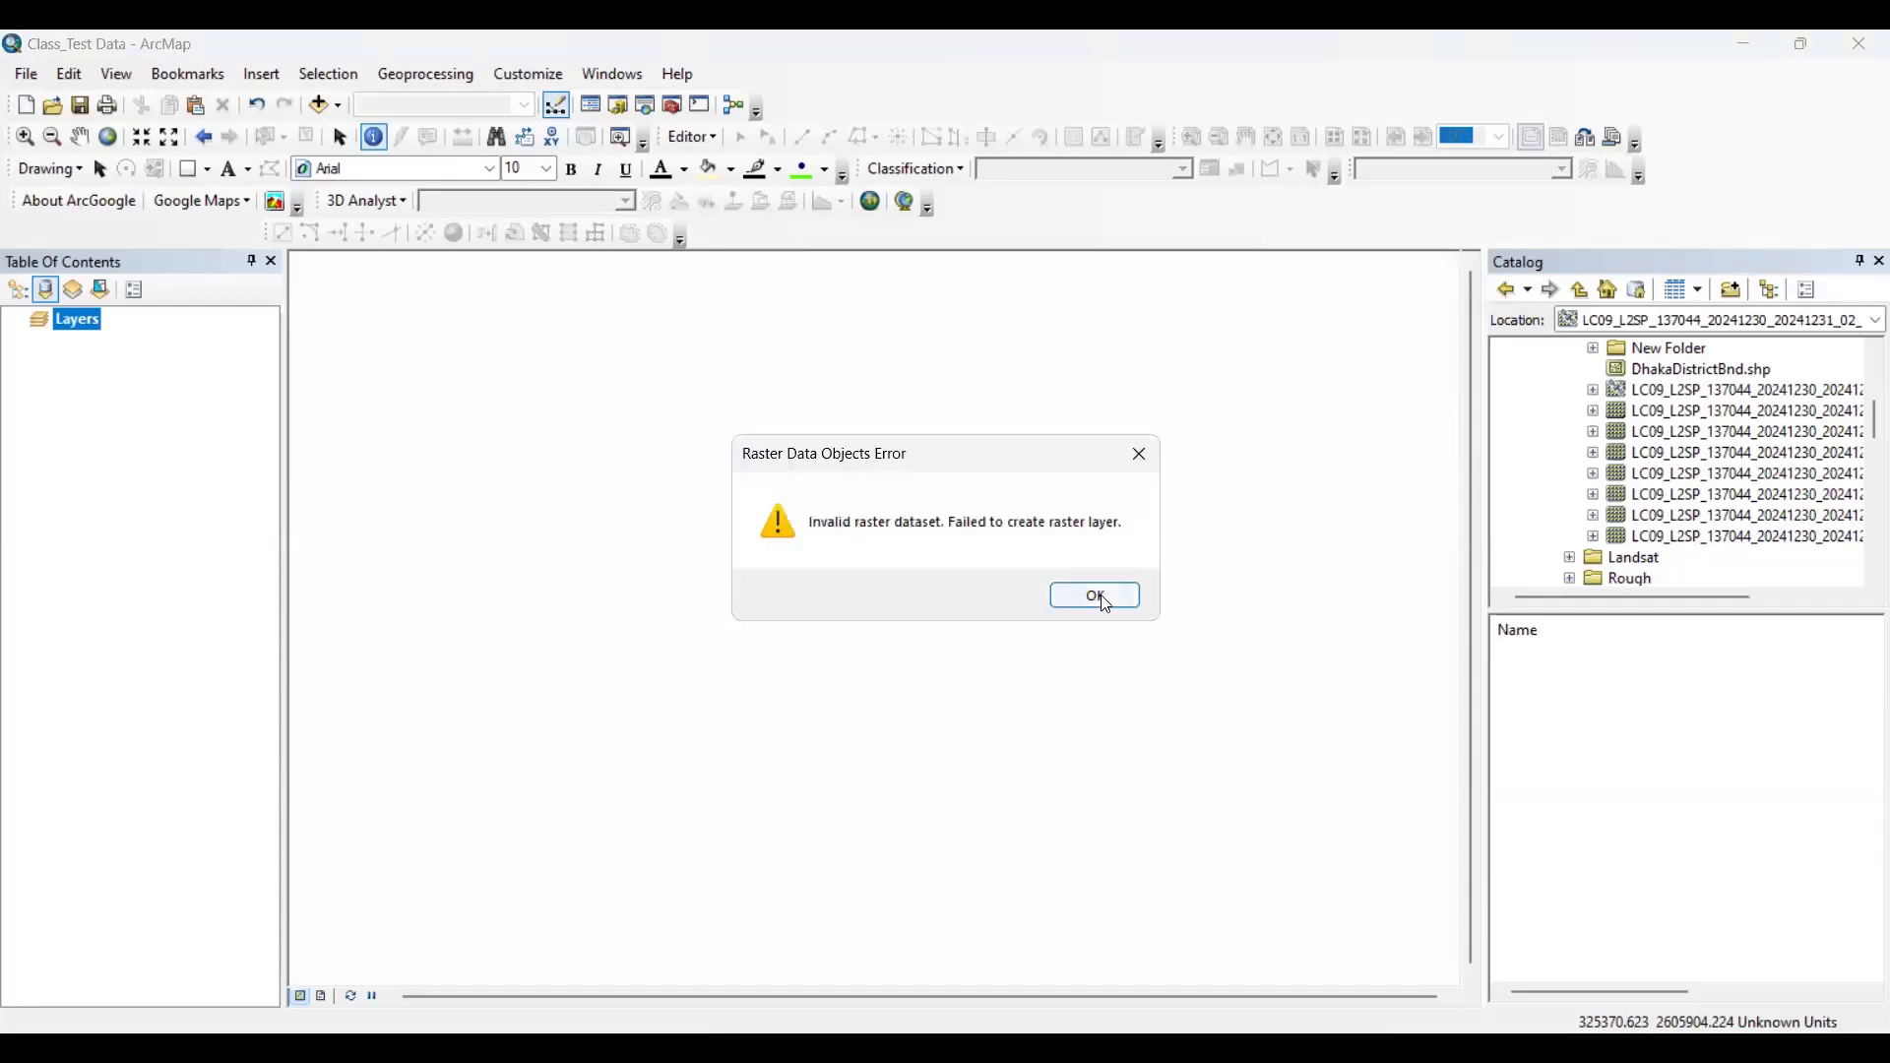
{"action": "left_click", "coordinate": [1058, 587]}
{"action": "left_click", "coordinate": [1058, 585]}
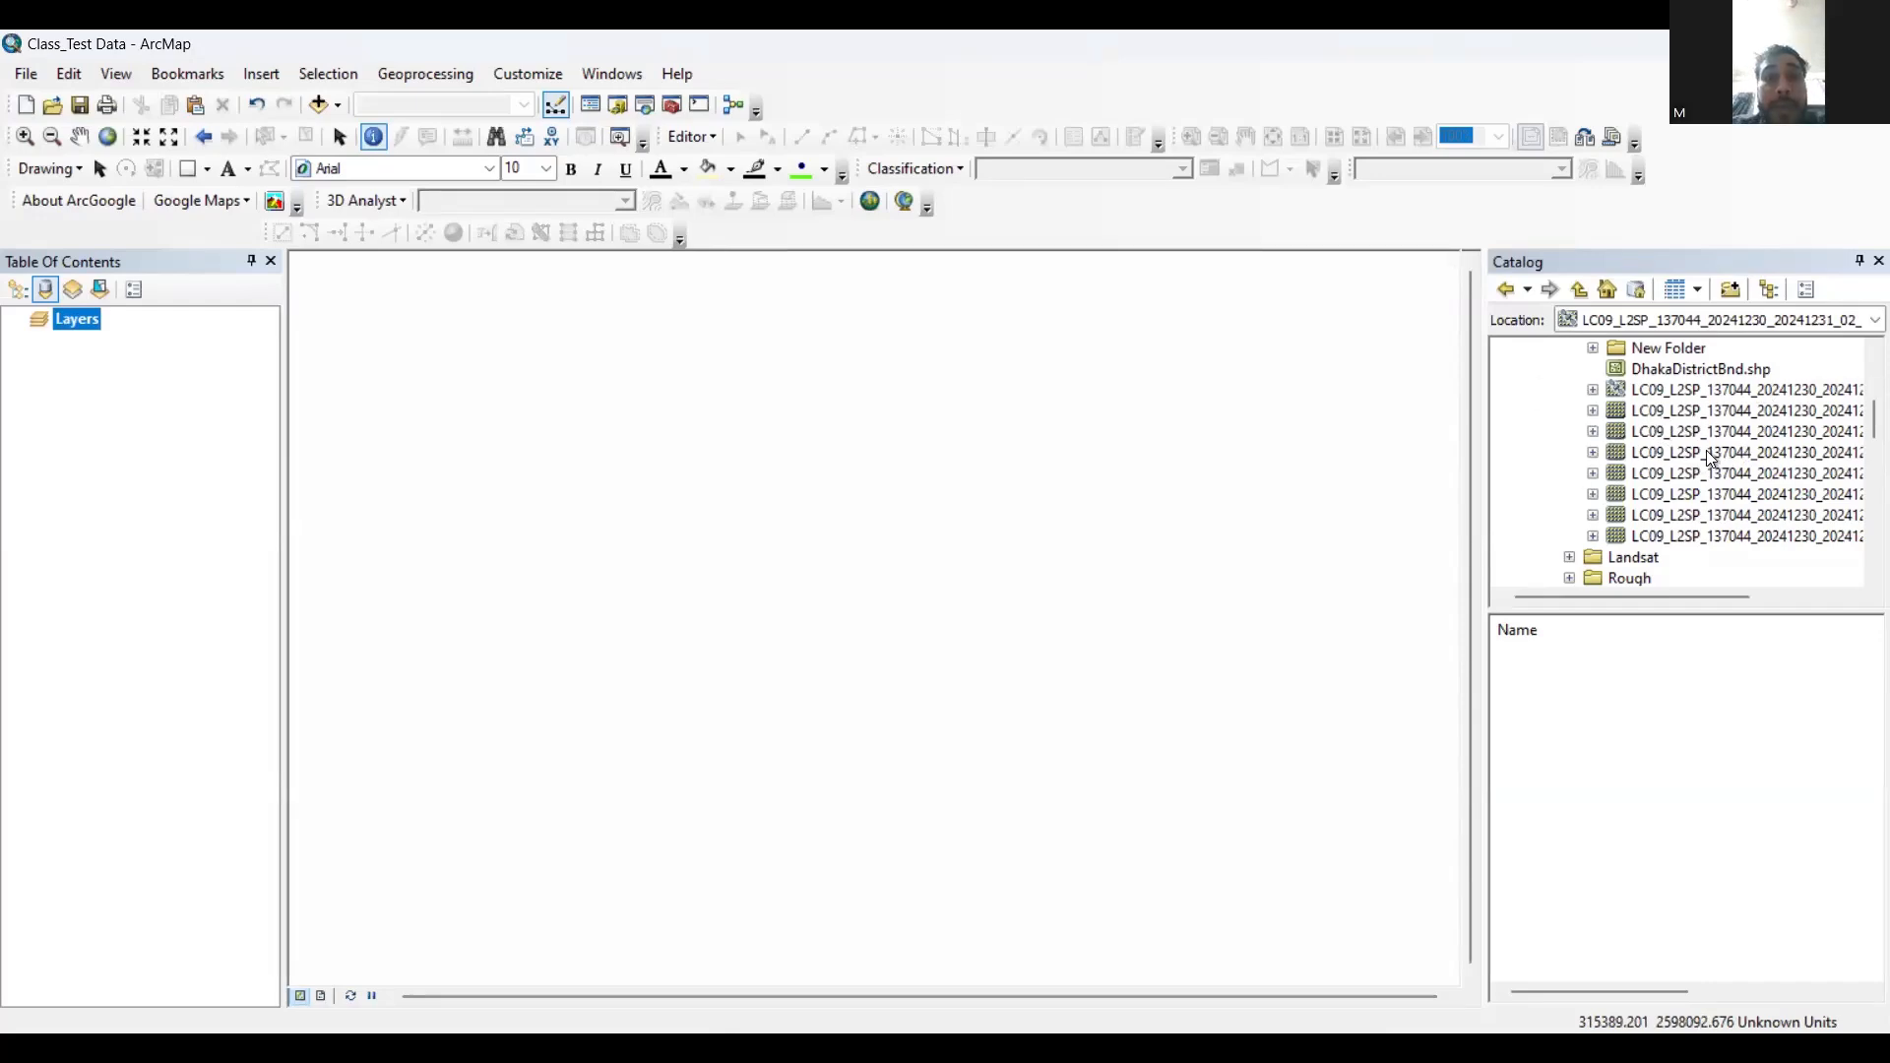
- Add the Landsat surface reflectance rasters SR_B1.TIF, SR_B2.TIF and SR_B3.TIF from the 29 January Data folder as map layers
{"action": "left_click_drag", "start_coordinate": [1681, 412], "coordinate": [795, 496]}
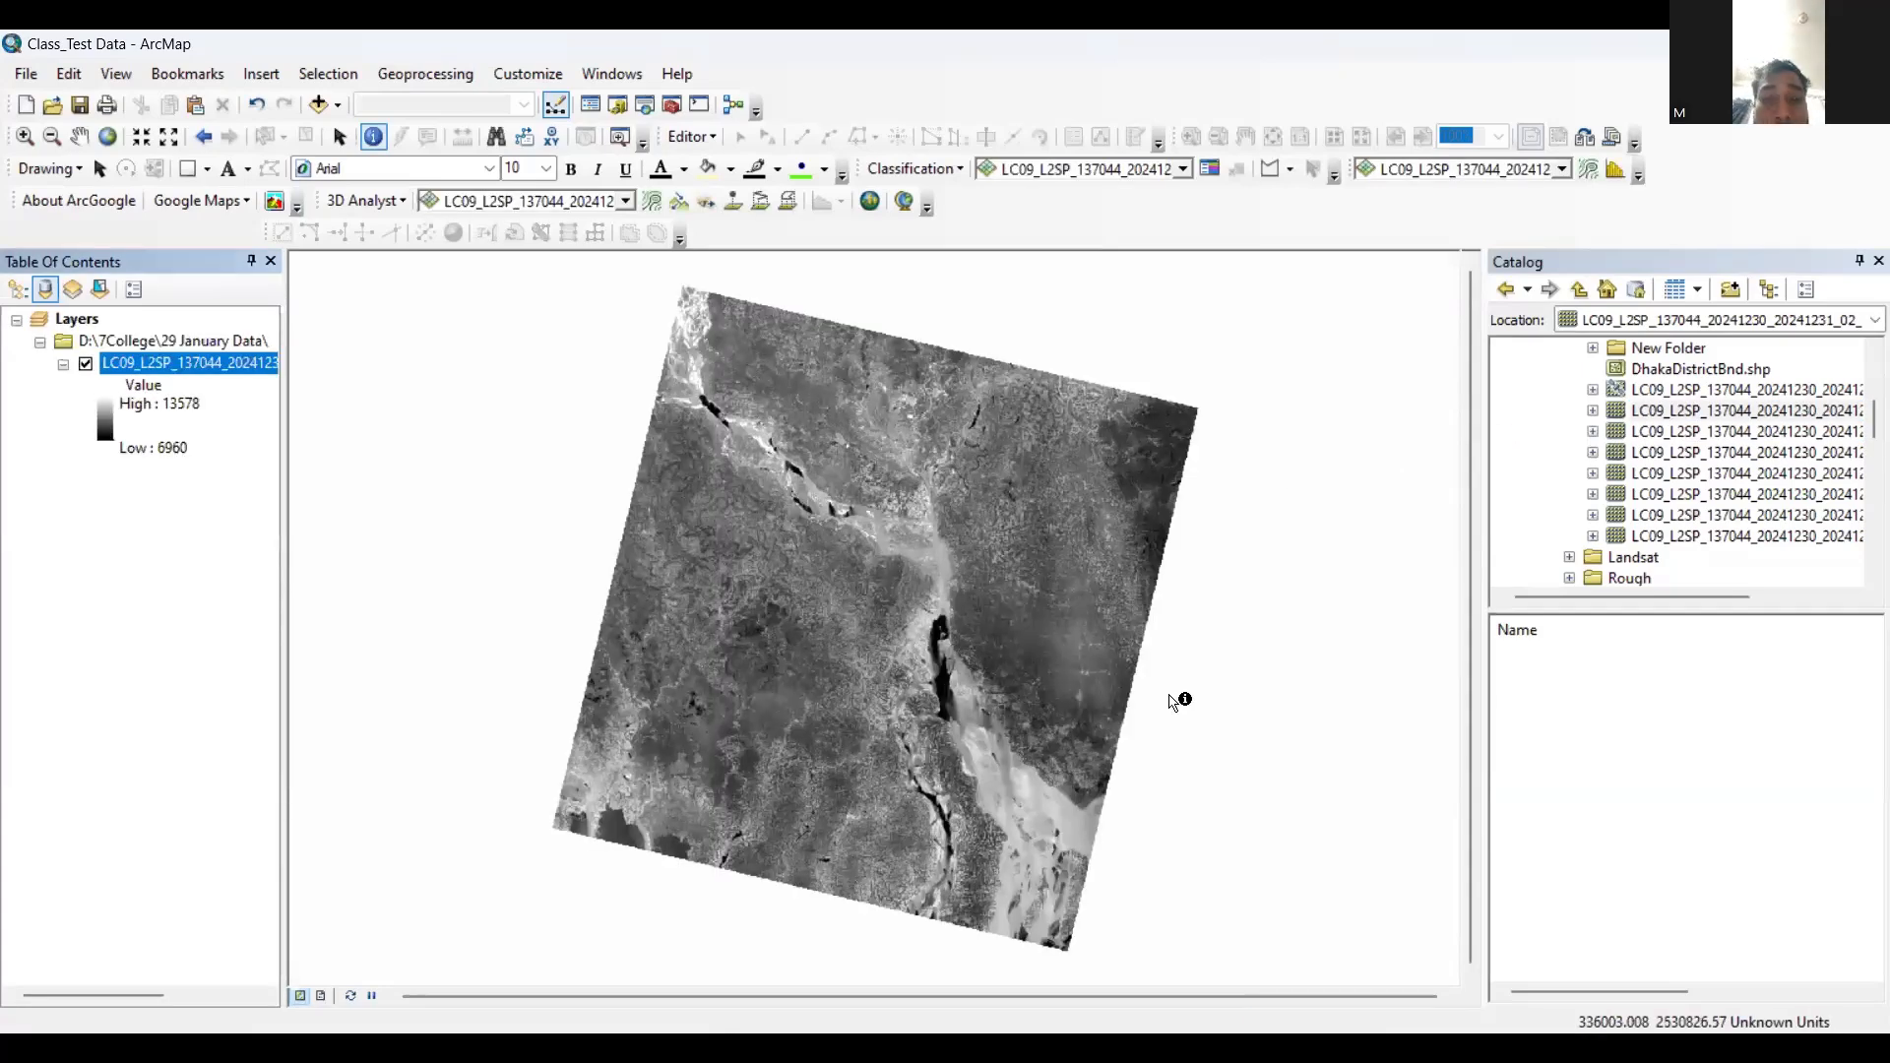
{"action": "left_click_drag", "start_coordinate": [283, 514], "coordinate": [497, 523]}
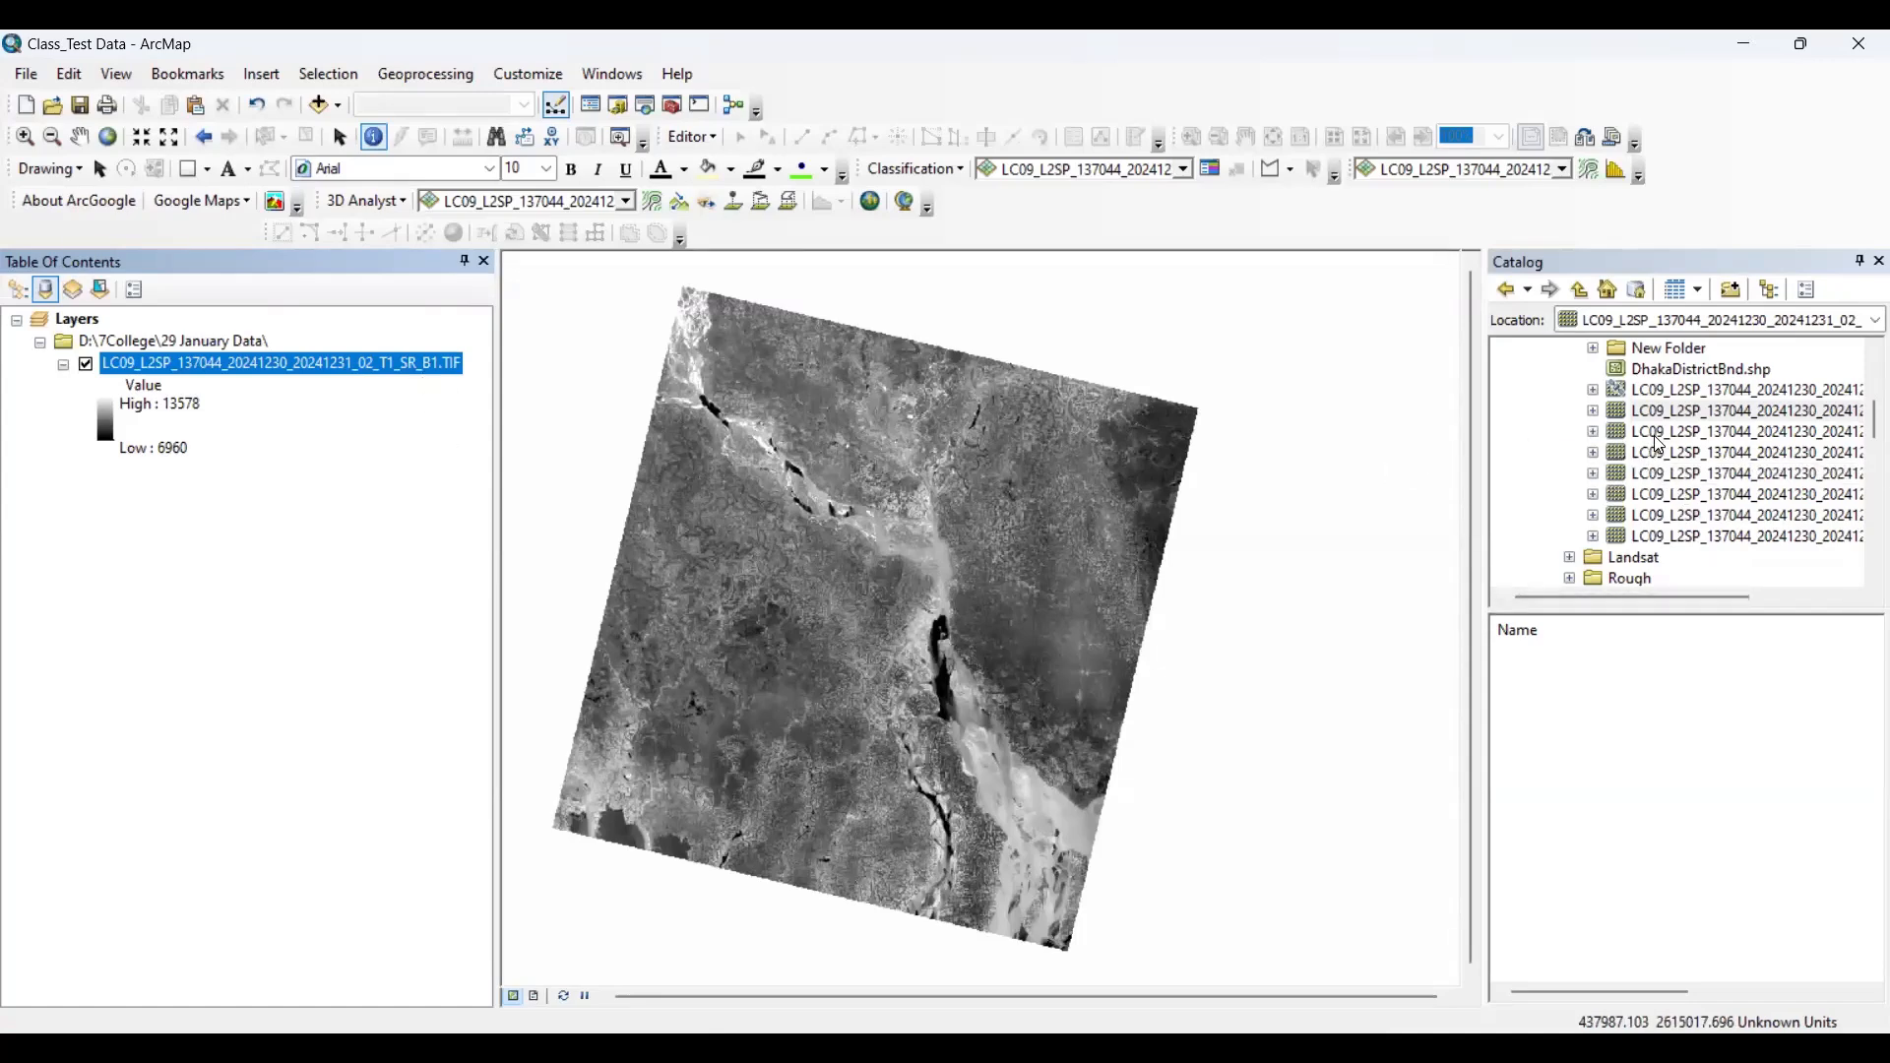
{"action": "left_click_drag", "start_coordinate": [1787, 438], "coordinate": [380, 471]}
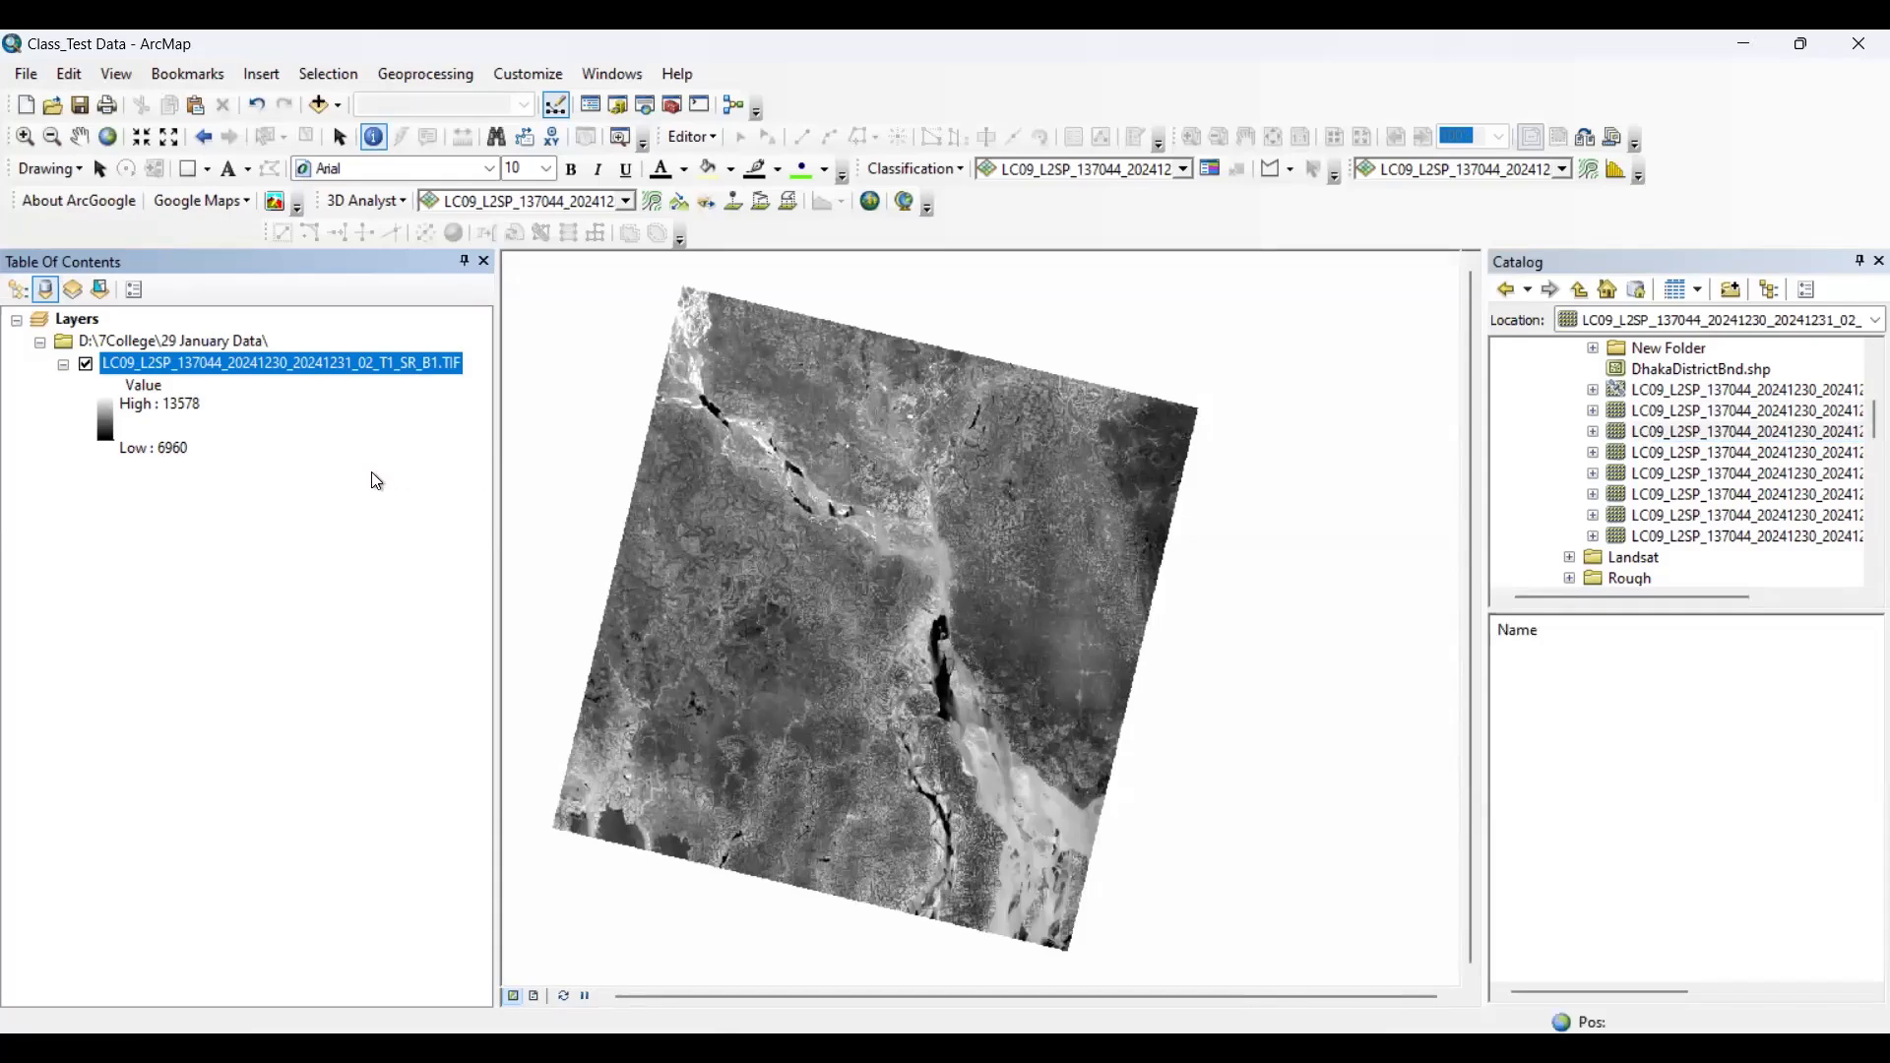
{"action": "left_click_drag", "start_coordinate": [1723, 452], "coordinate": [232, 632]}
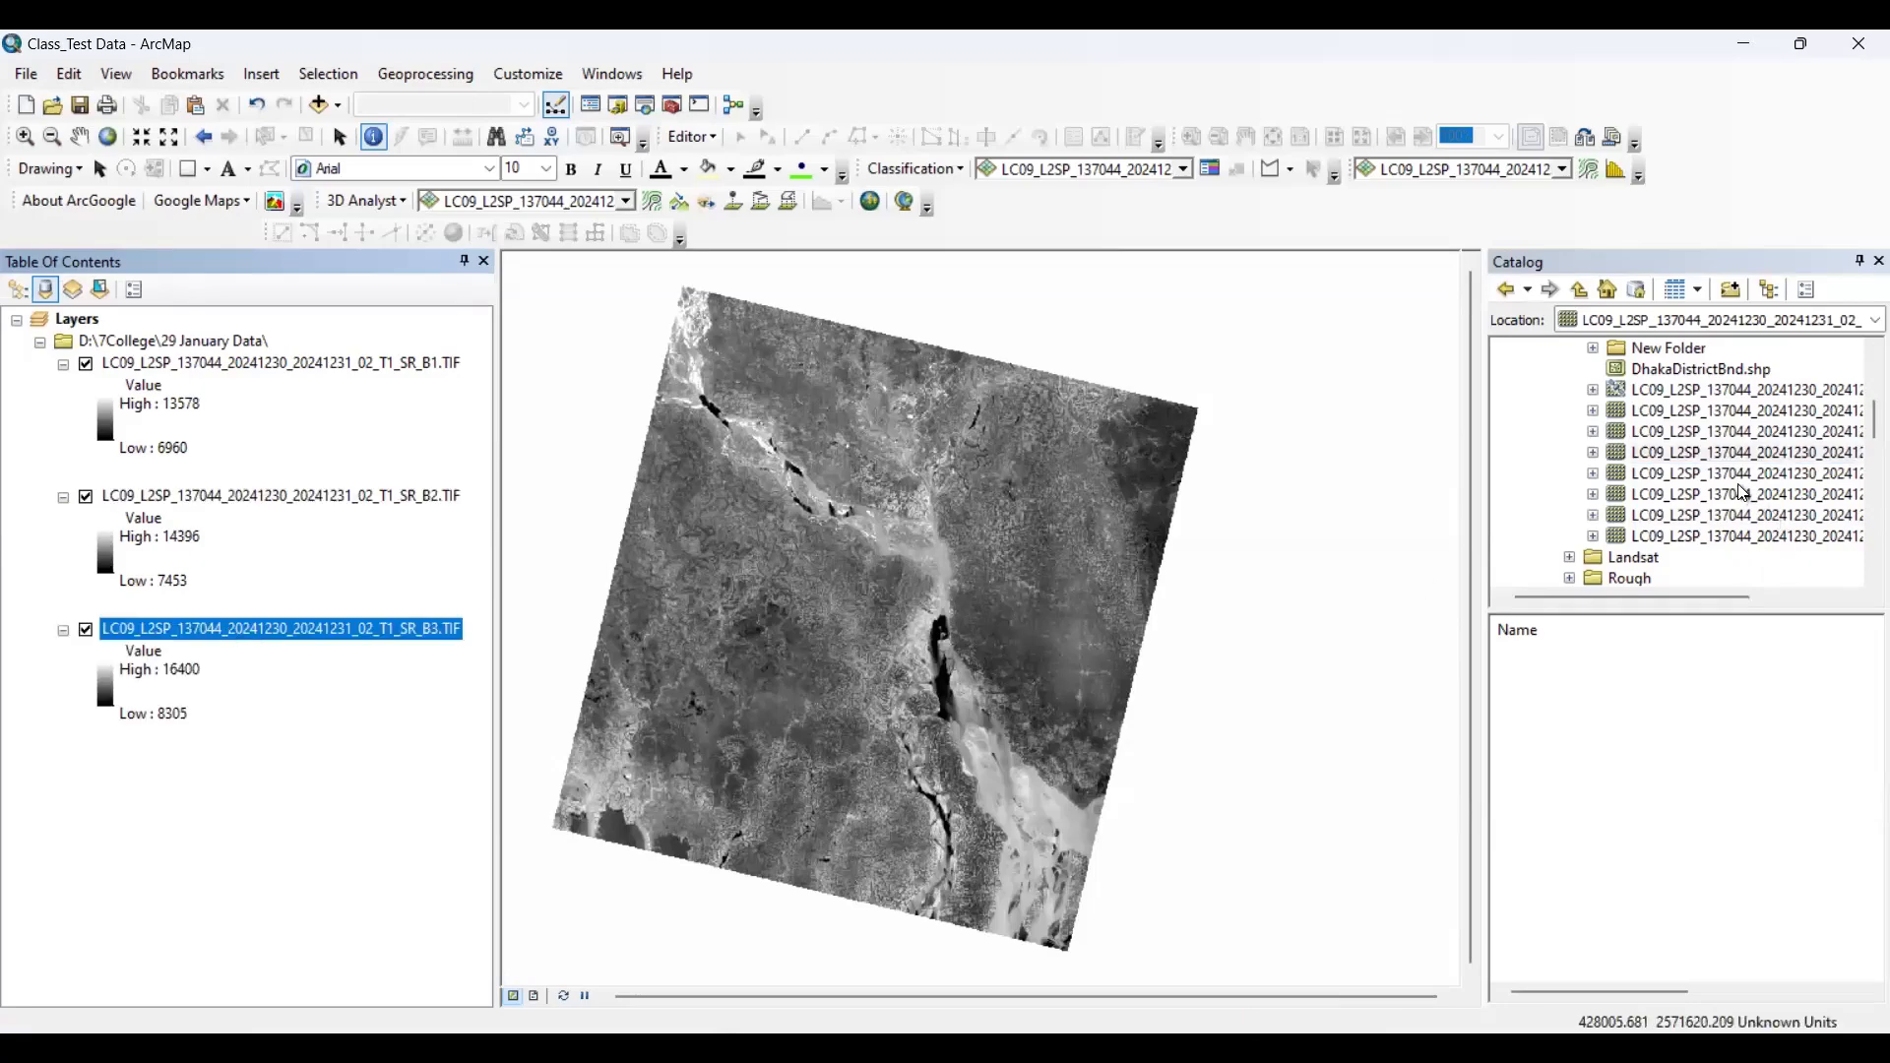
- Add the remaining Landsat rasters SR_B4.TIF through SR_B7.TIF beneath the existing band layers
{"action": "left_click_drag", "start_coordinate": [1735, 473], "coordinate": [342, 806]}
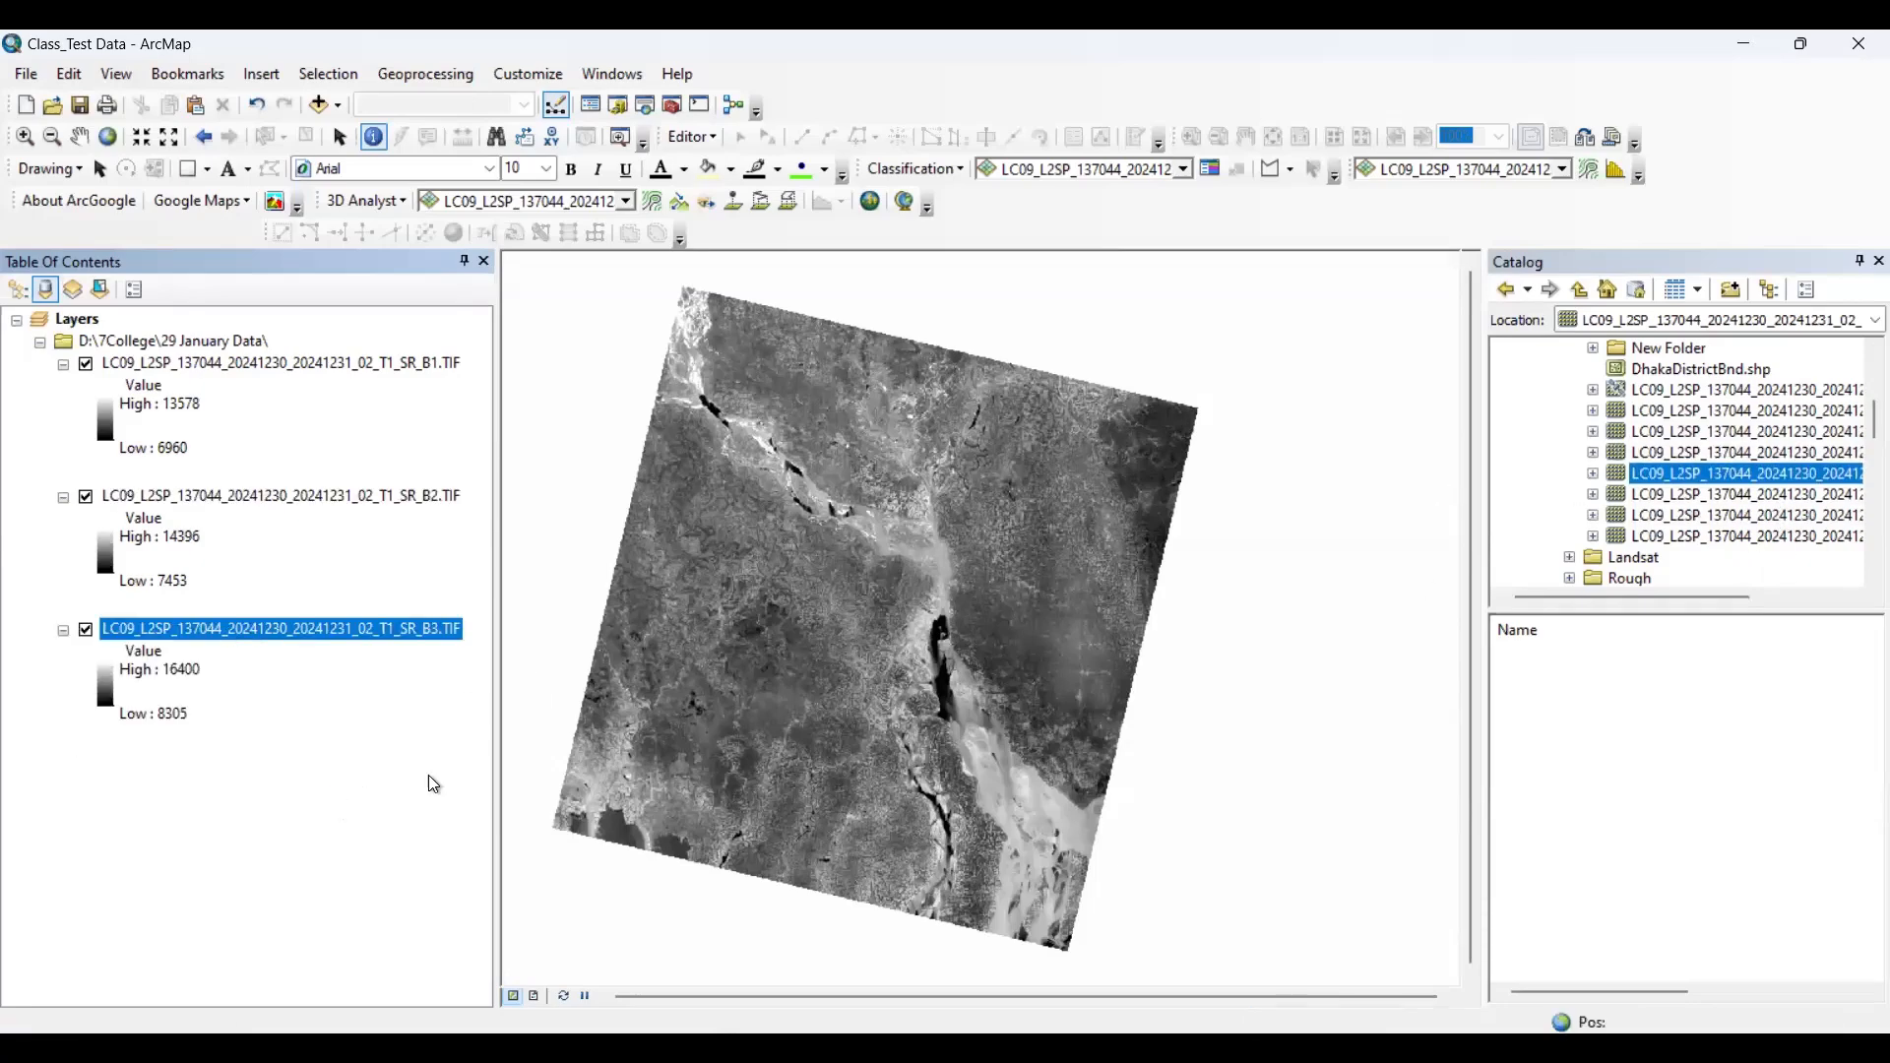
{"action": "left_click", "coordinate": [1760, 501]}
{"action": "left_click_drag", "start_coordinate": [1761, 501], "coordinate": [298, 890]}
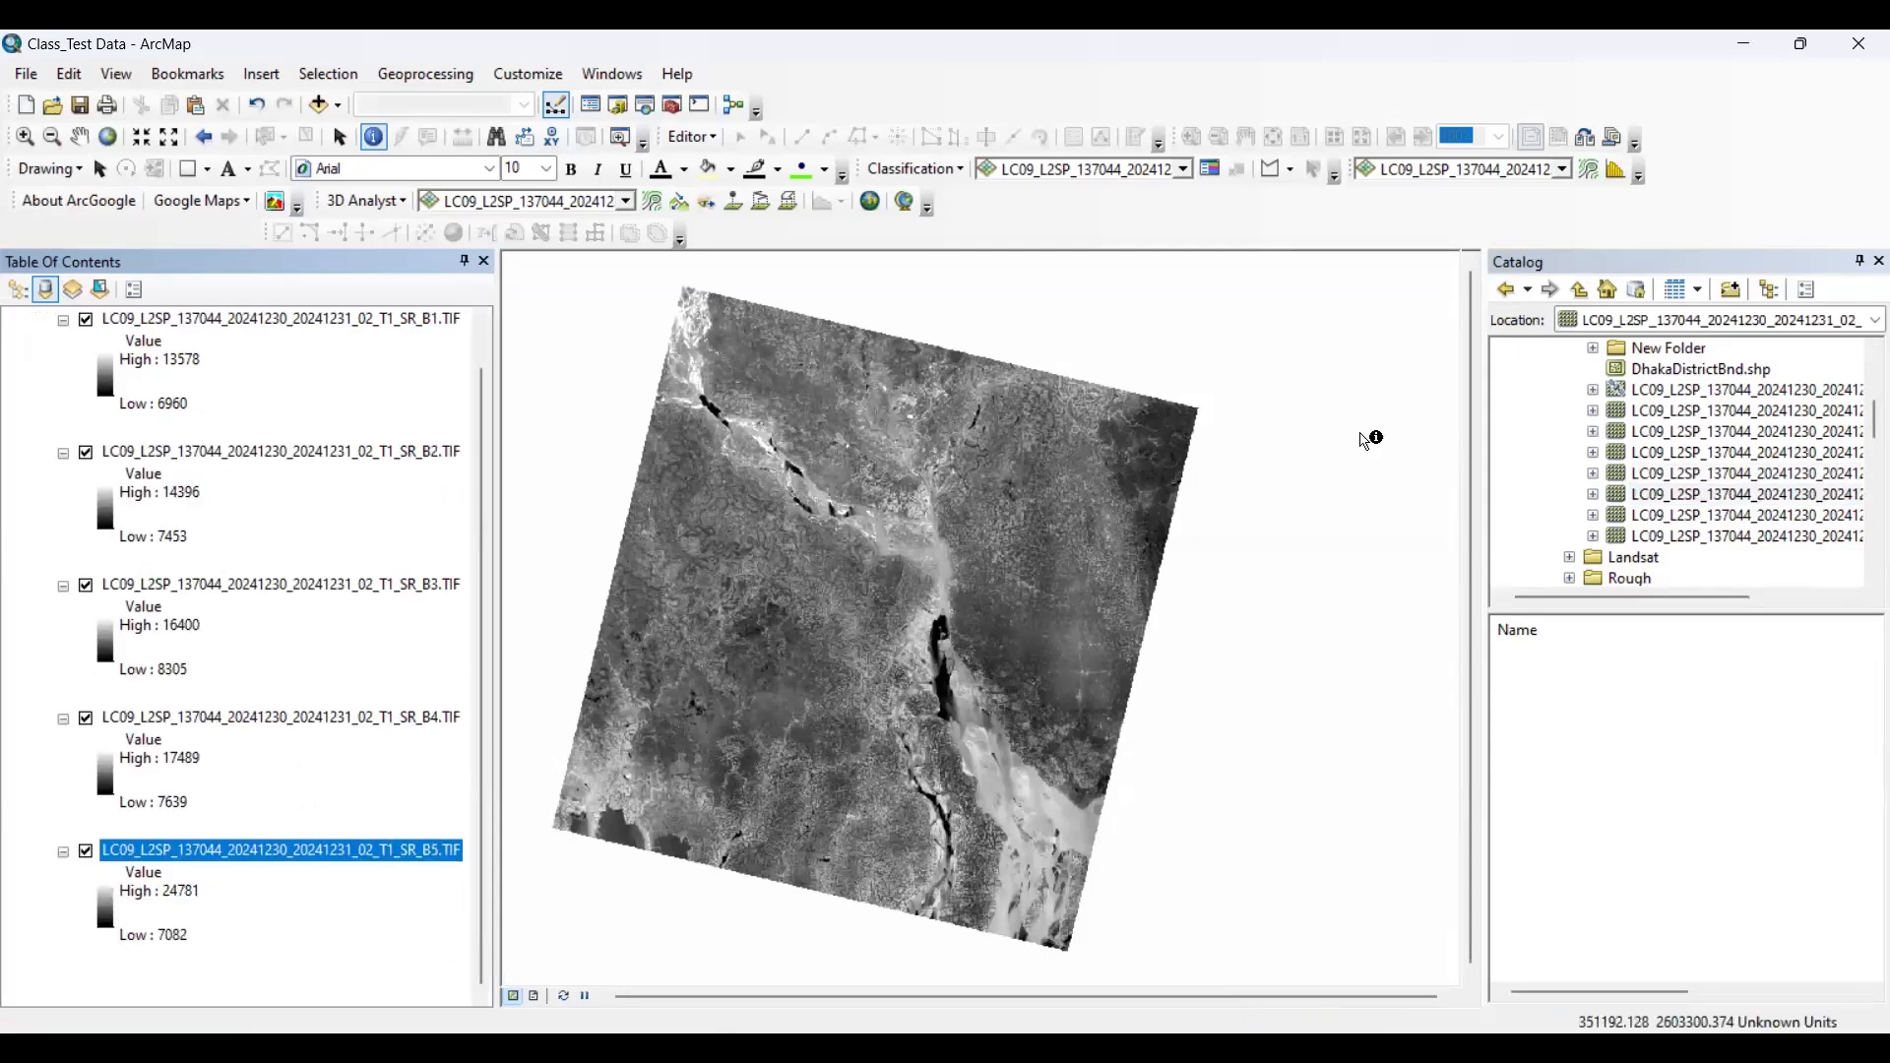
{"action": "left_click_drag", "start_coordinate": [1742, 515], "coordinate": [136, 925]}
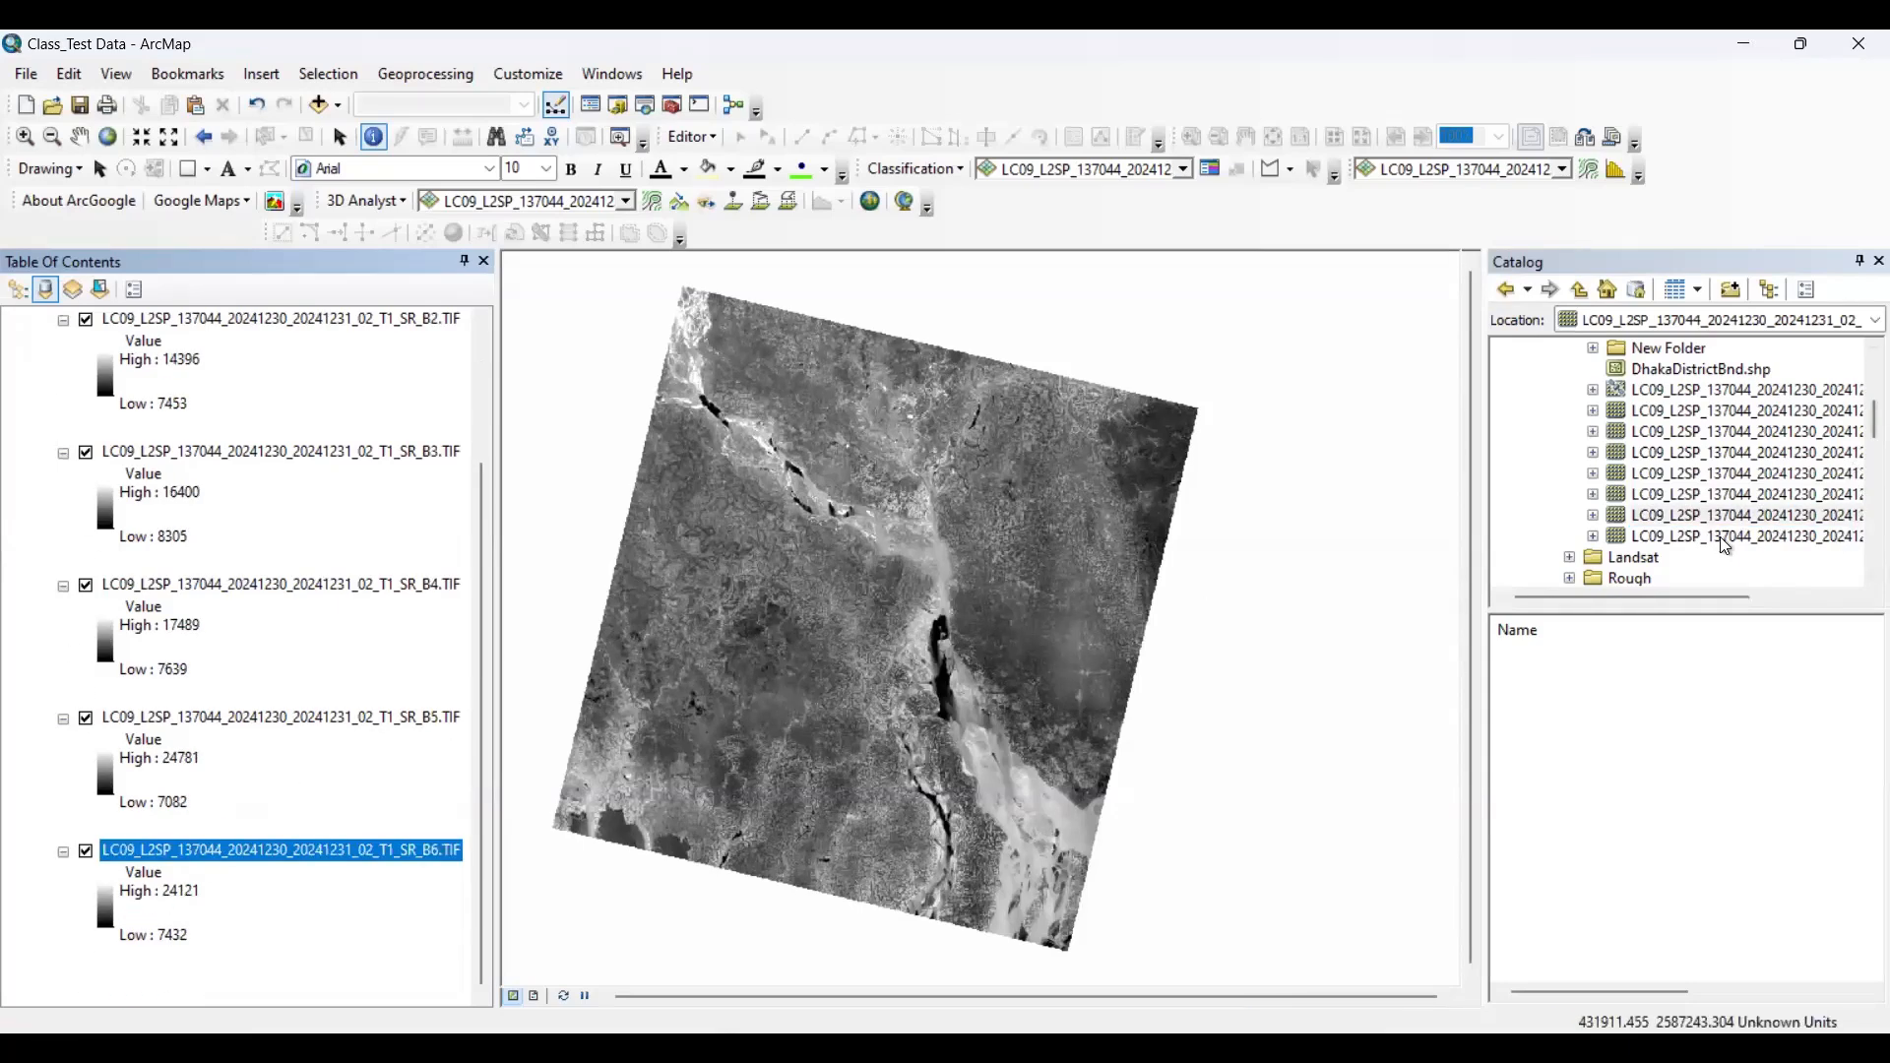
{"action": "left_click_drag", "start_coordinate": [1757, 536], "coordinate": [834, 733]}
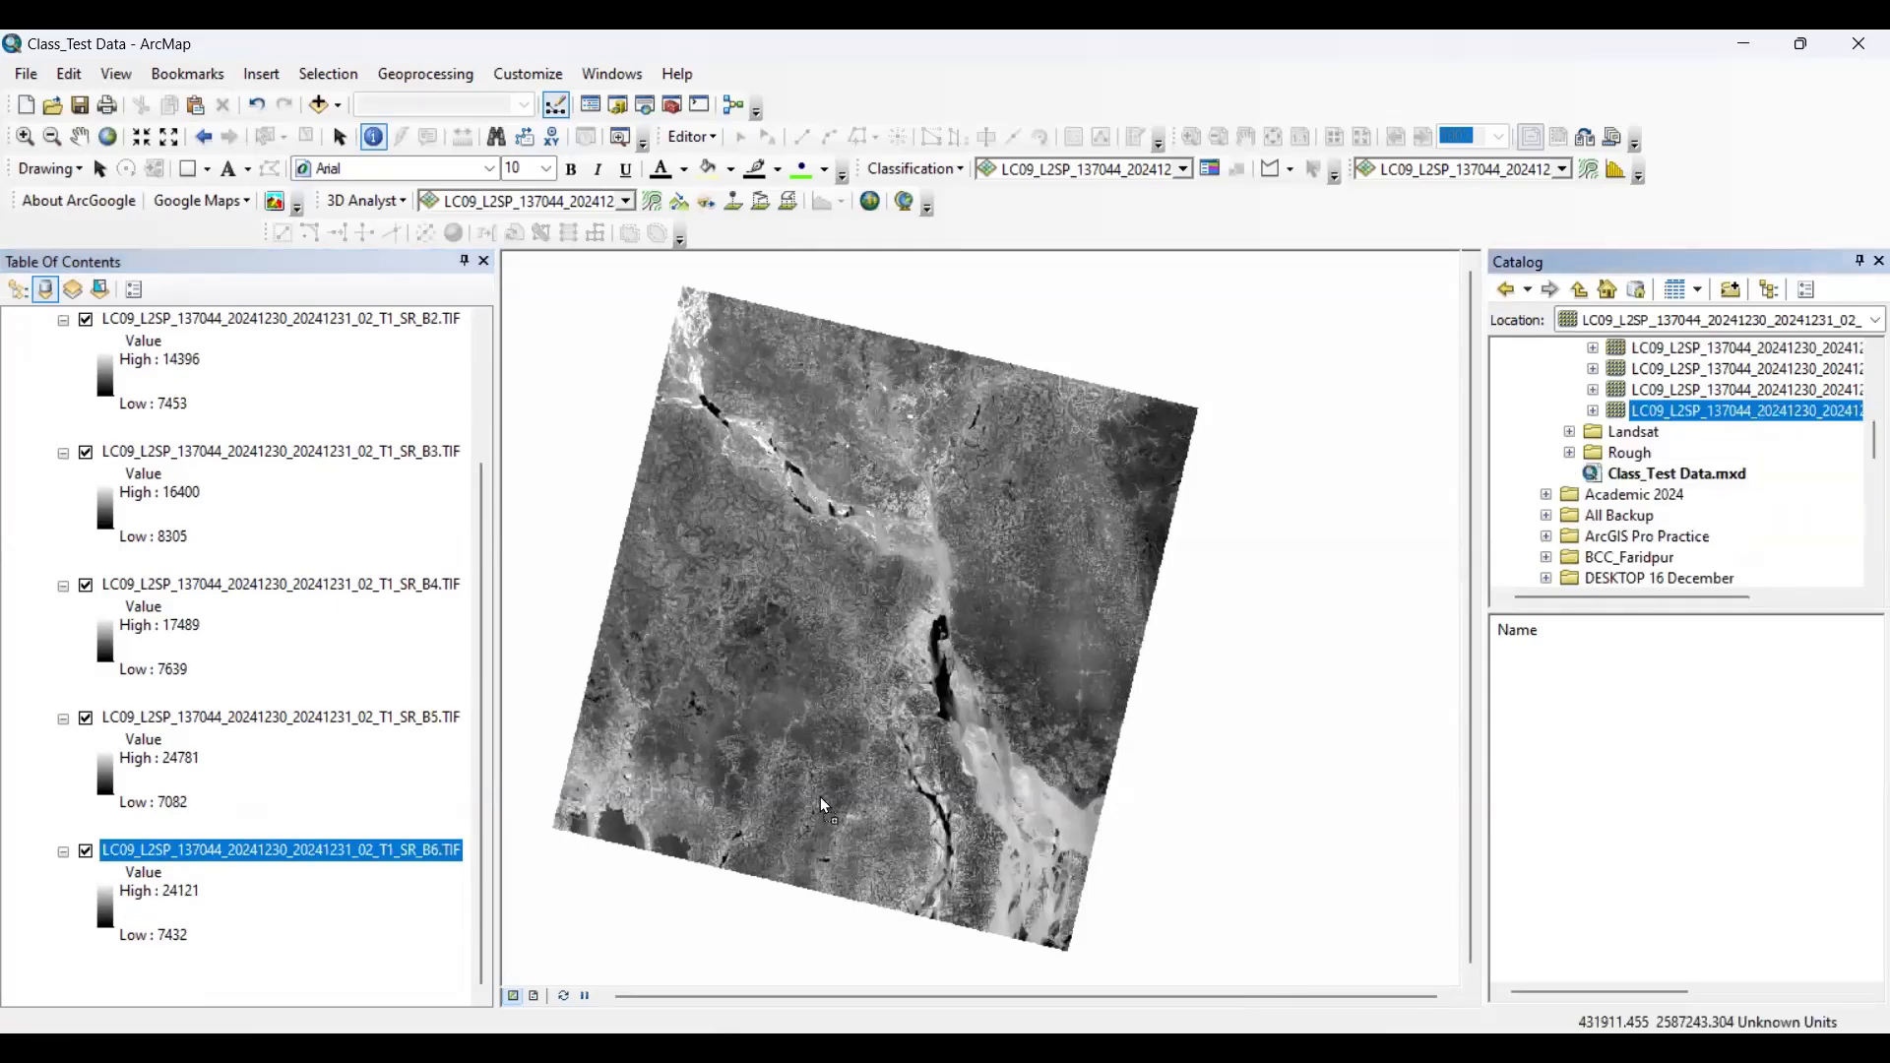
{"action": "left_click_drag", "start_coordinate": [274, 929], "coordinate": [211, 940]}
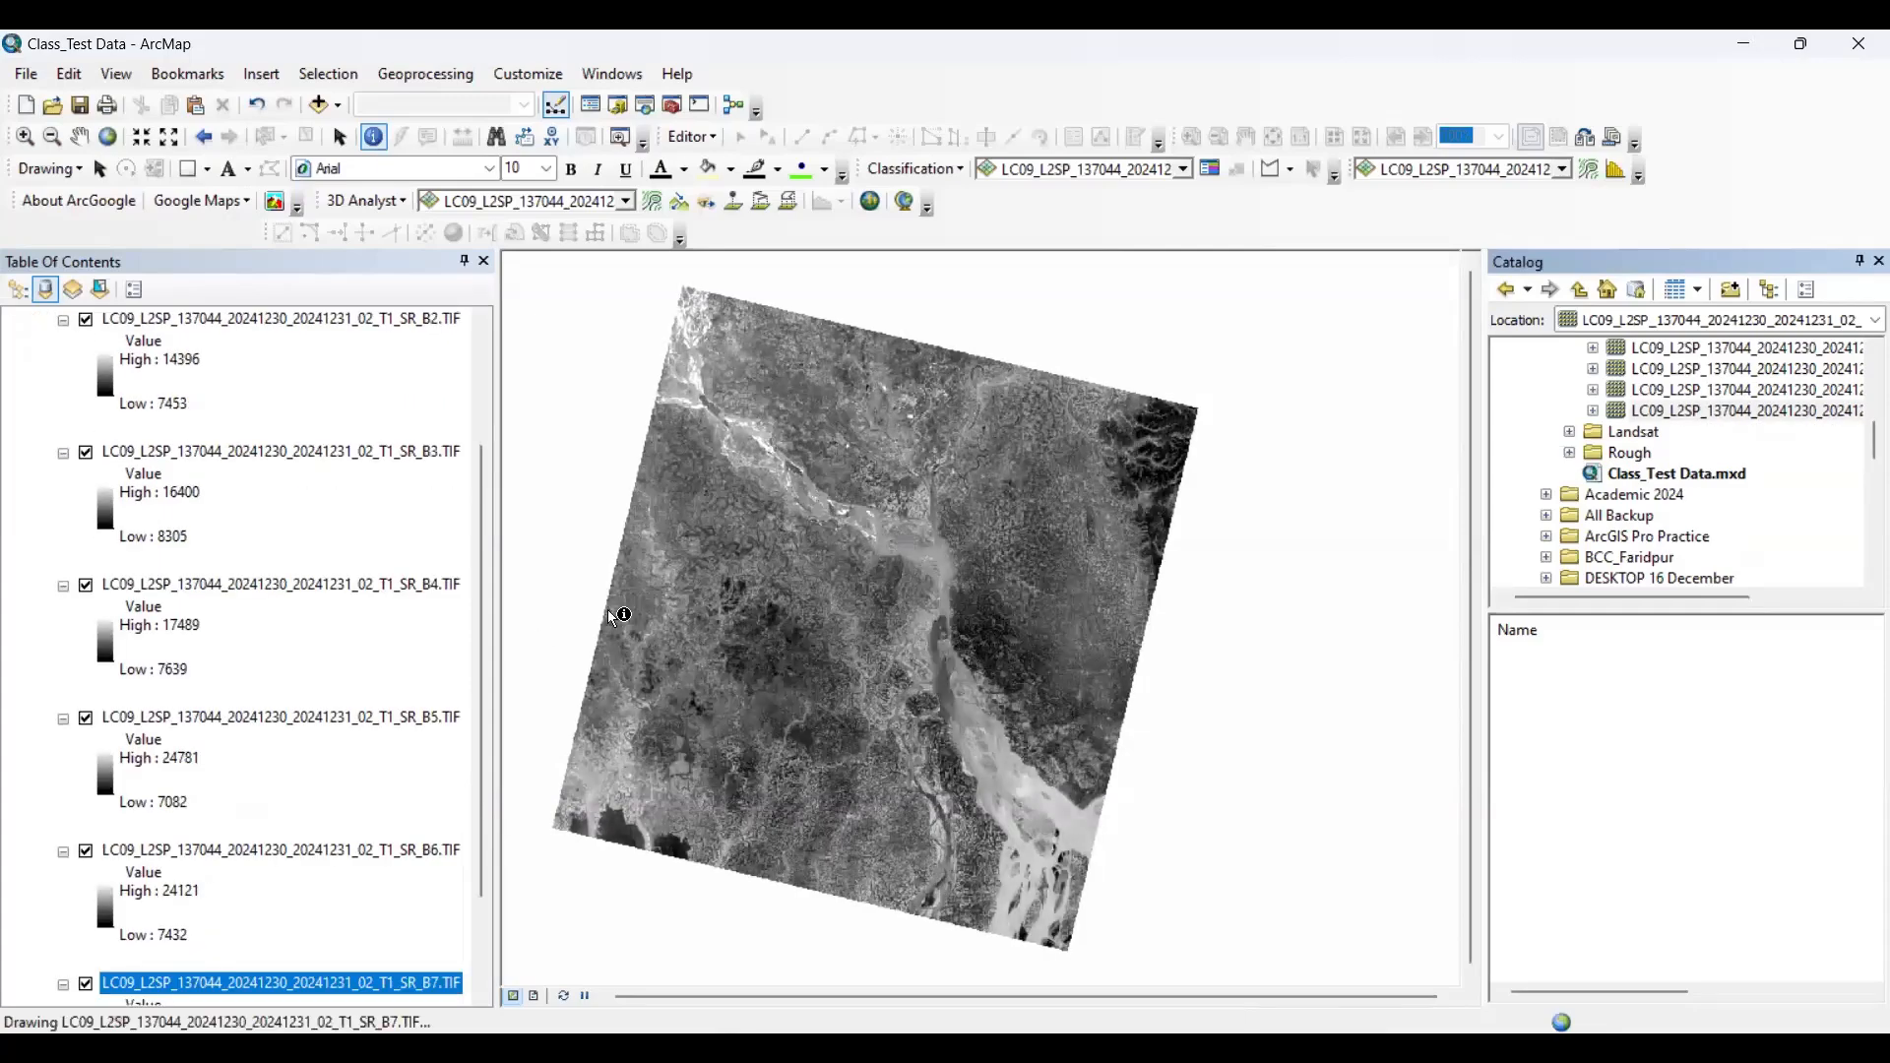
- Restore the map's full extent and turn off the visibility of all the band layers at once
{"action": "scroll", "coordinate": [897, 505], "scroll_direction": "down", "scroll_amount": 3}
{"action": "scroll", "coordinate": [897, 505], "scroll_direction": "up", "scroll_amount": 4}
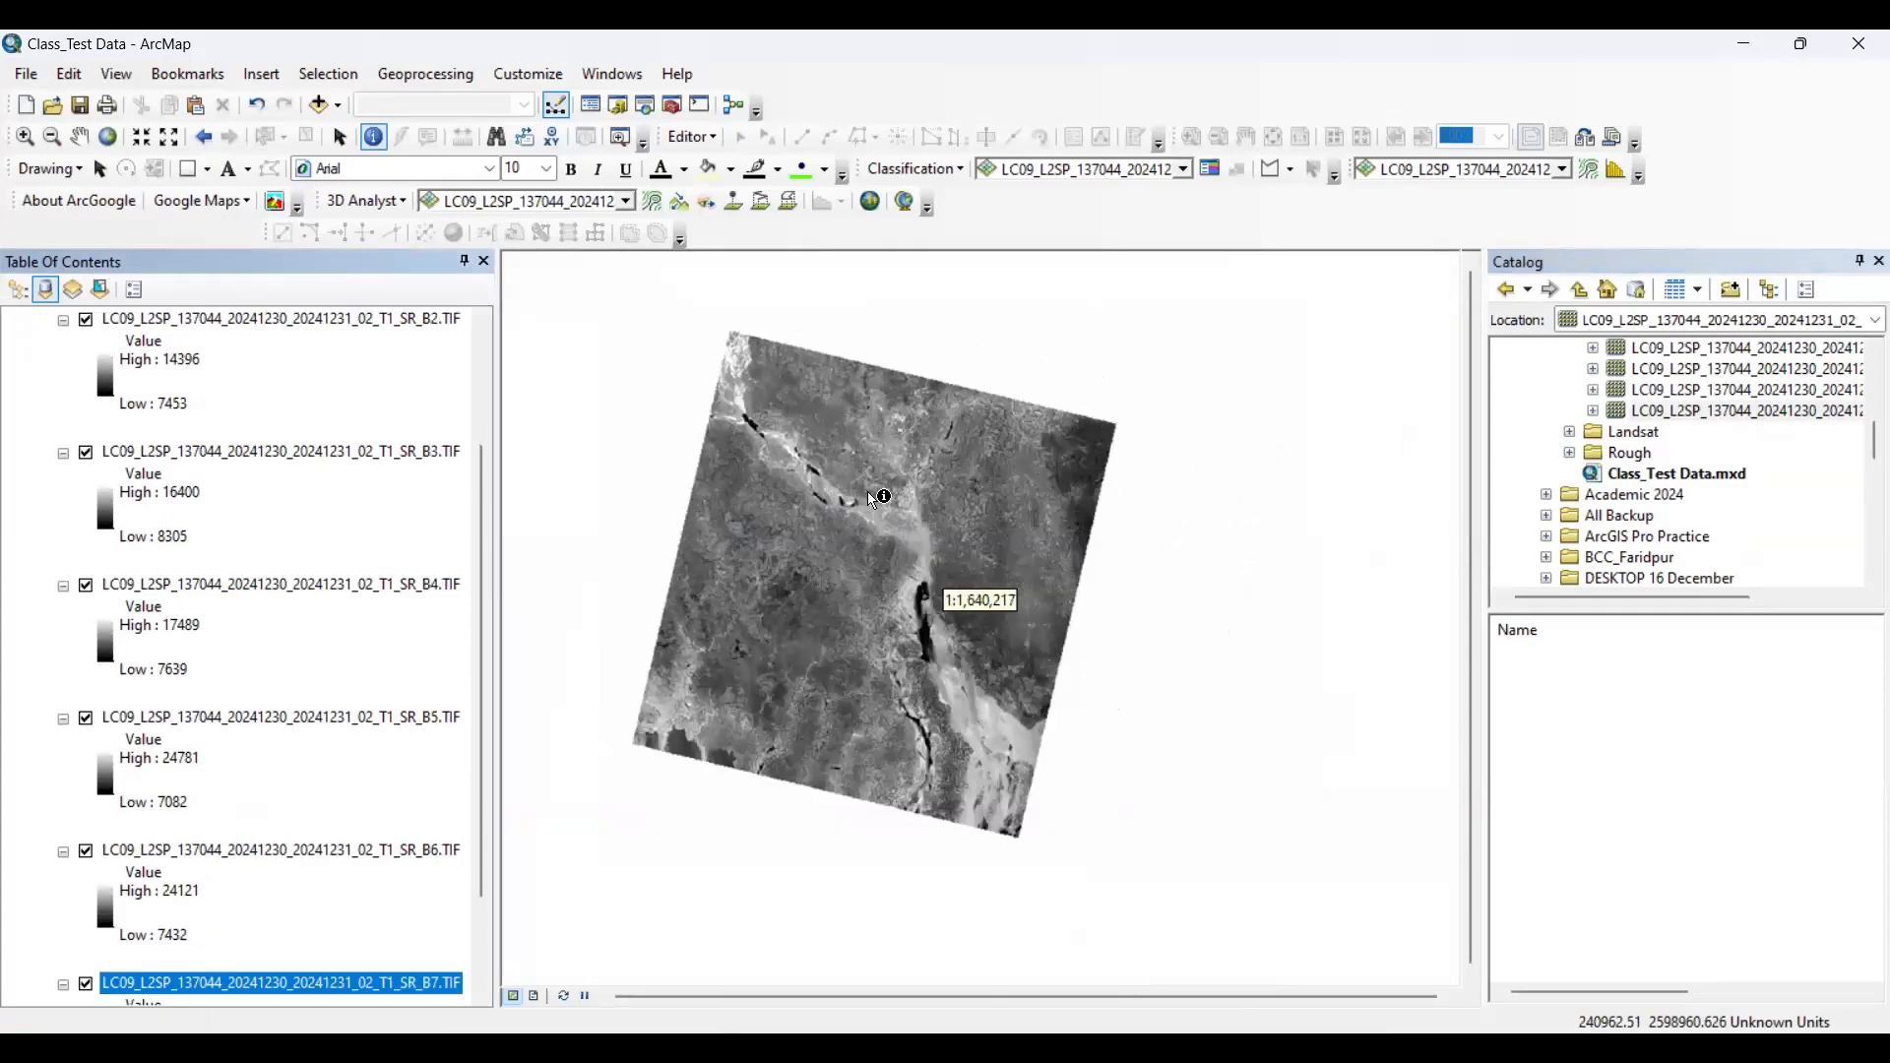
{"action": "left_click", "coordinate": [108, 137]}
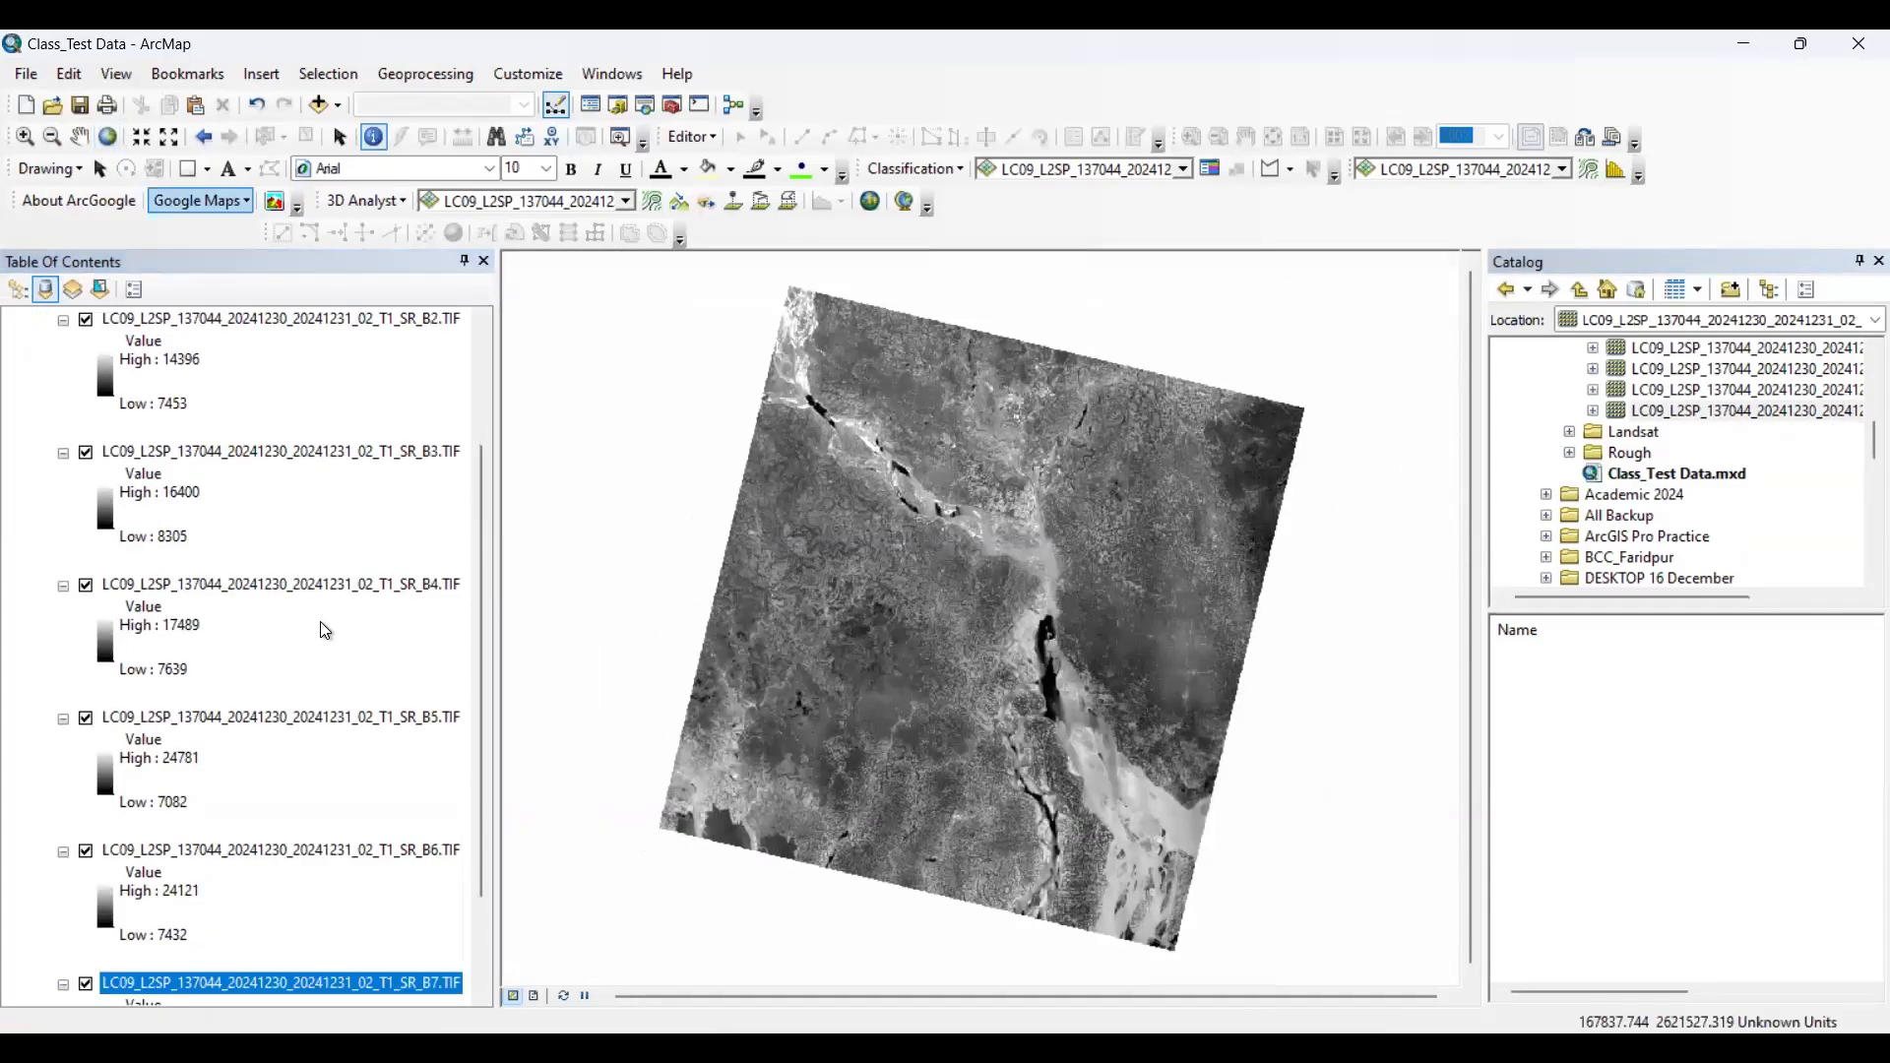
{"action": "left_click_drag", "start_coordinate": [481, 642], "coordinate": [482, 504]}
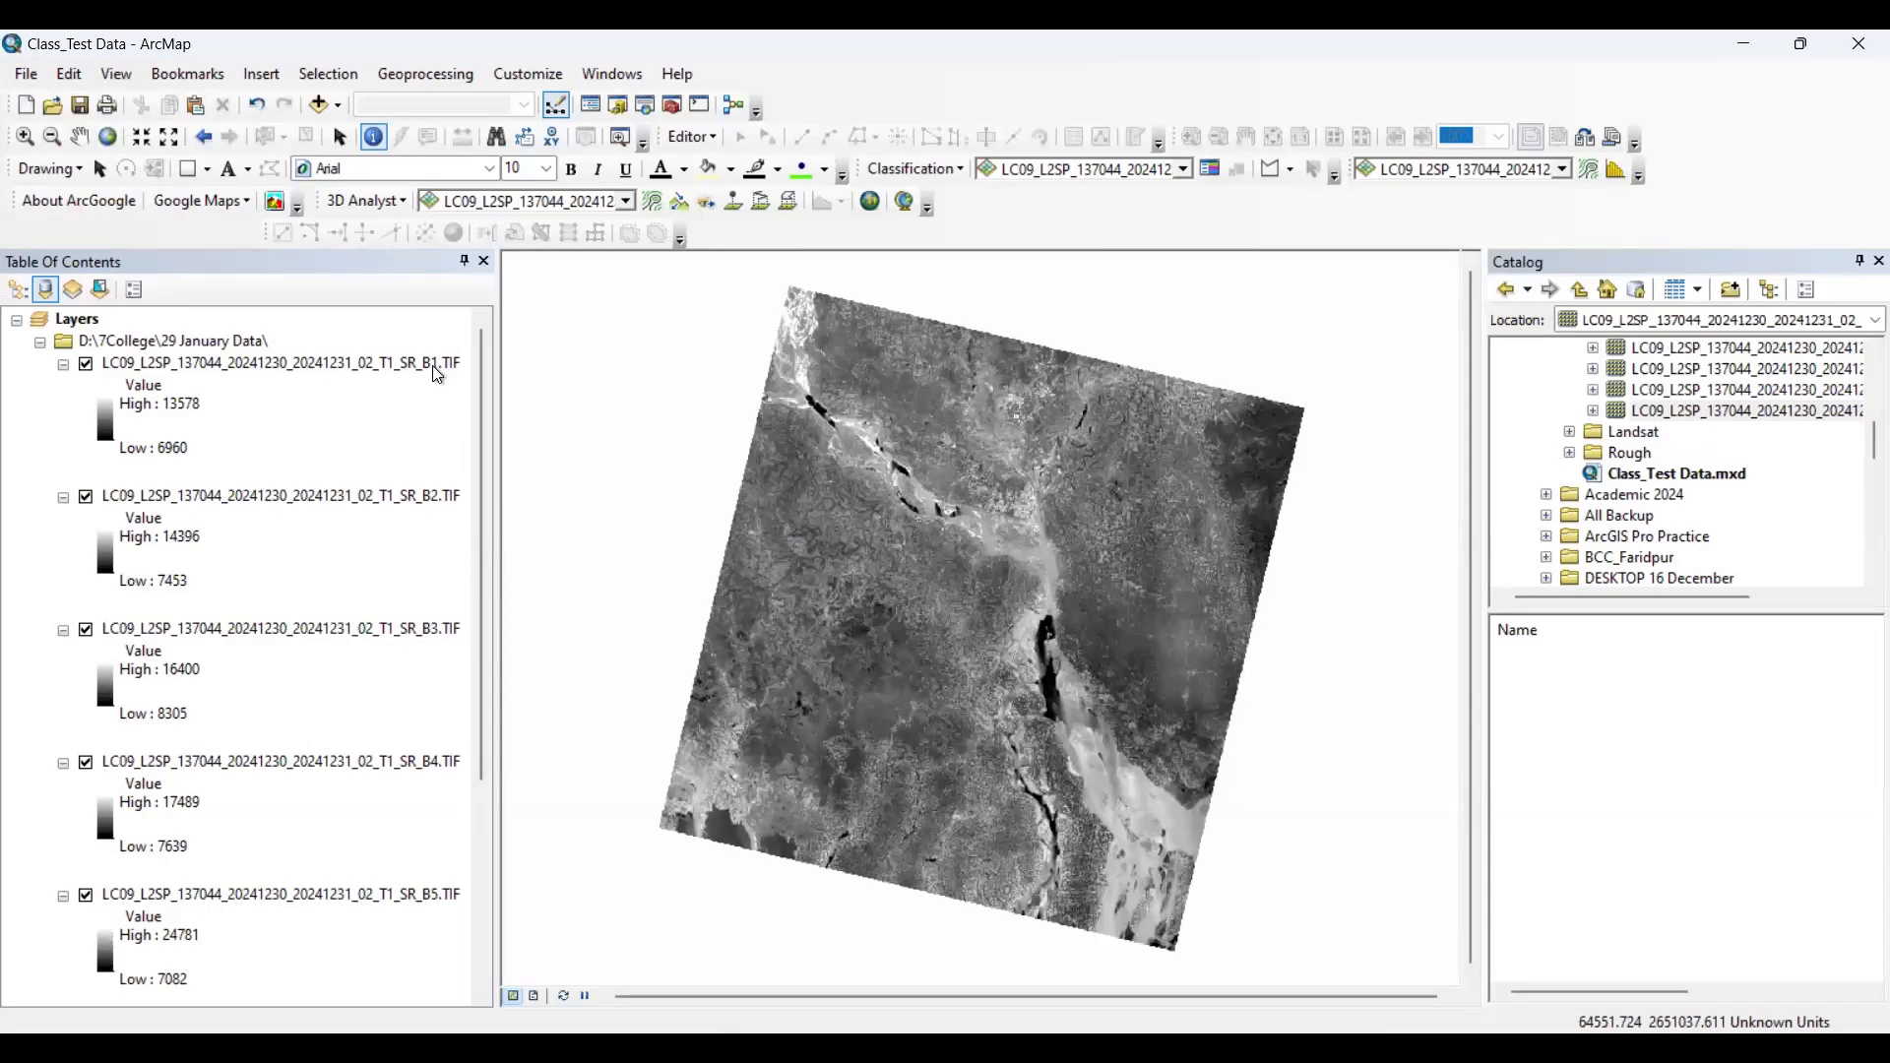
{"action": "left_click", "coordinate": [87, 367]}
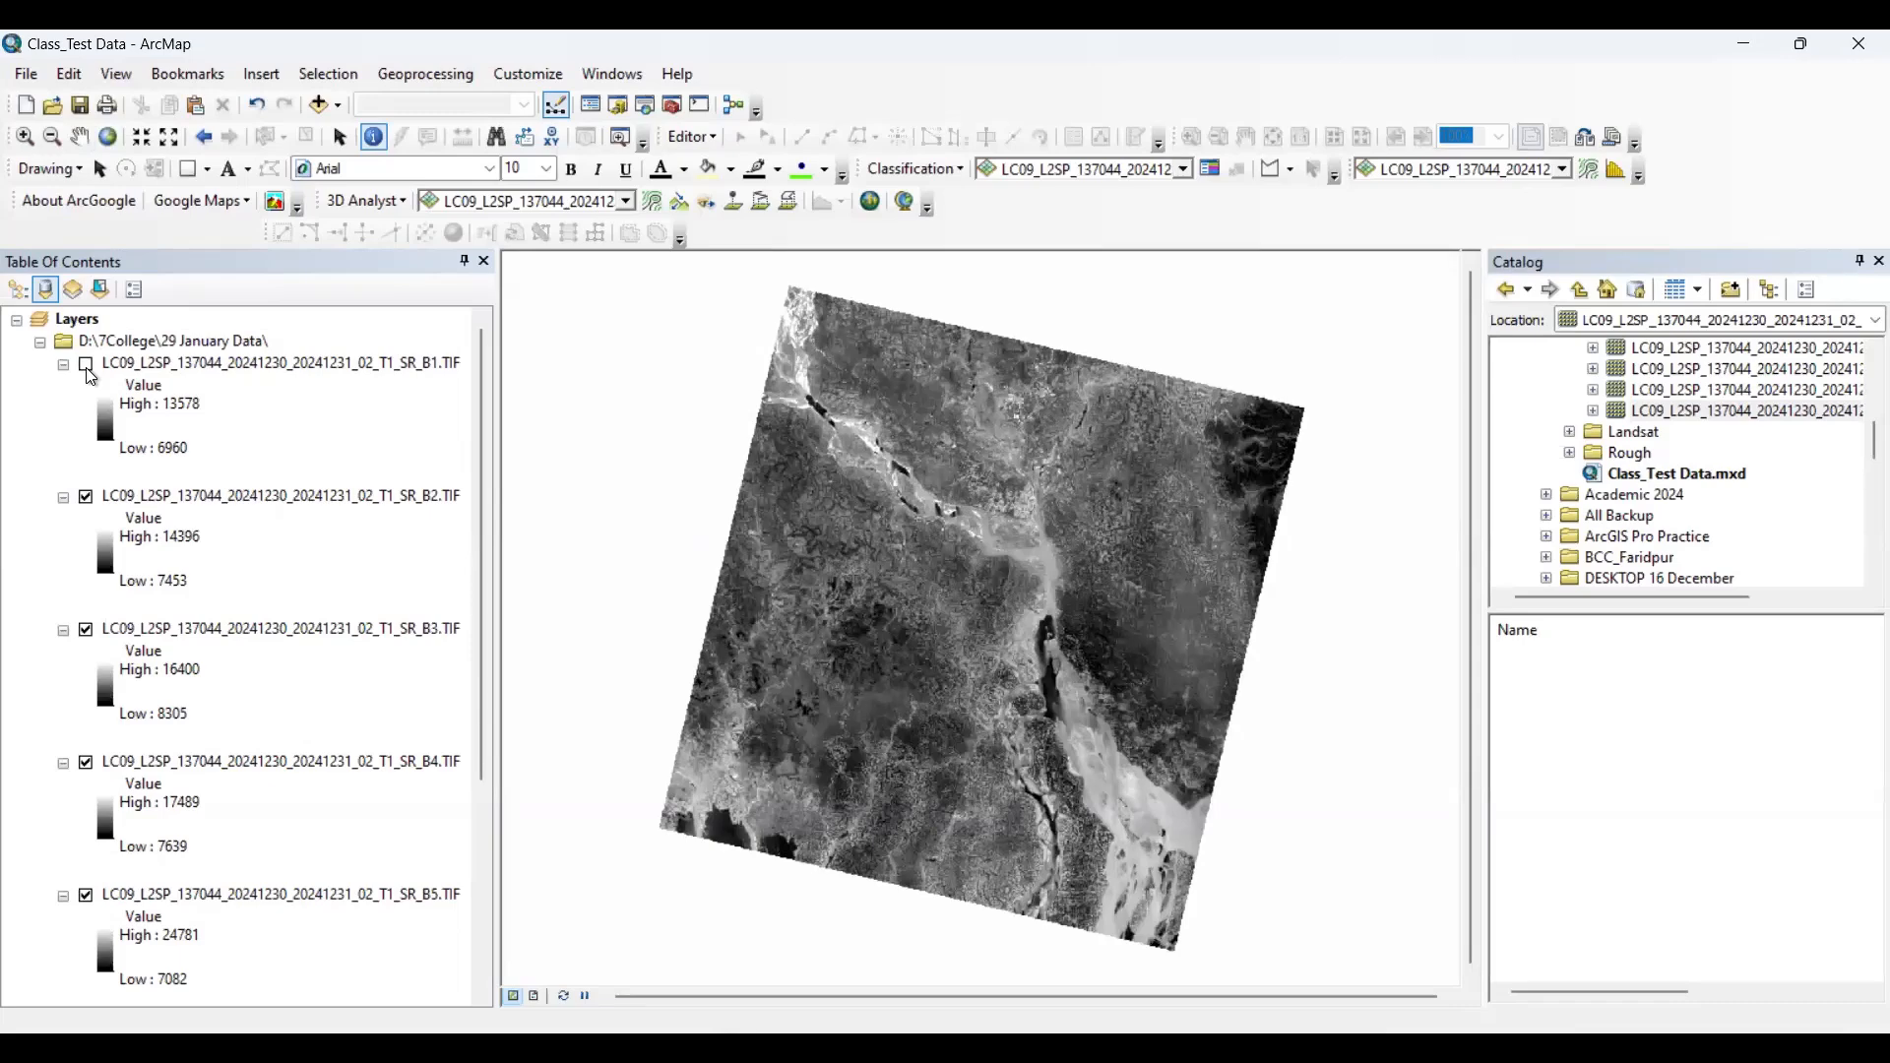
{"action": "left_click", "coordinate": [88, 366]}
{"action": "left_click", "coordinate": [89, 366], "text": "ctrl"}
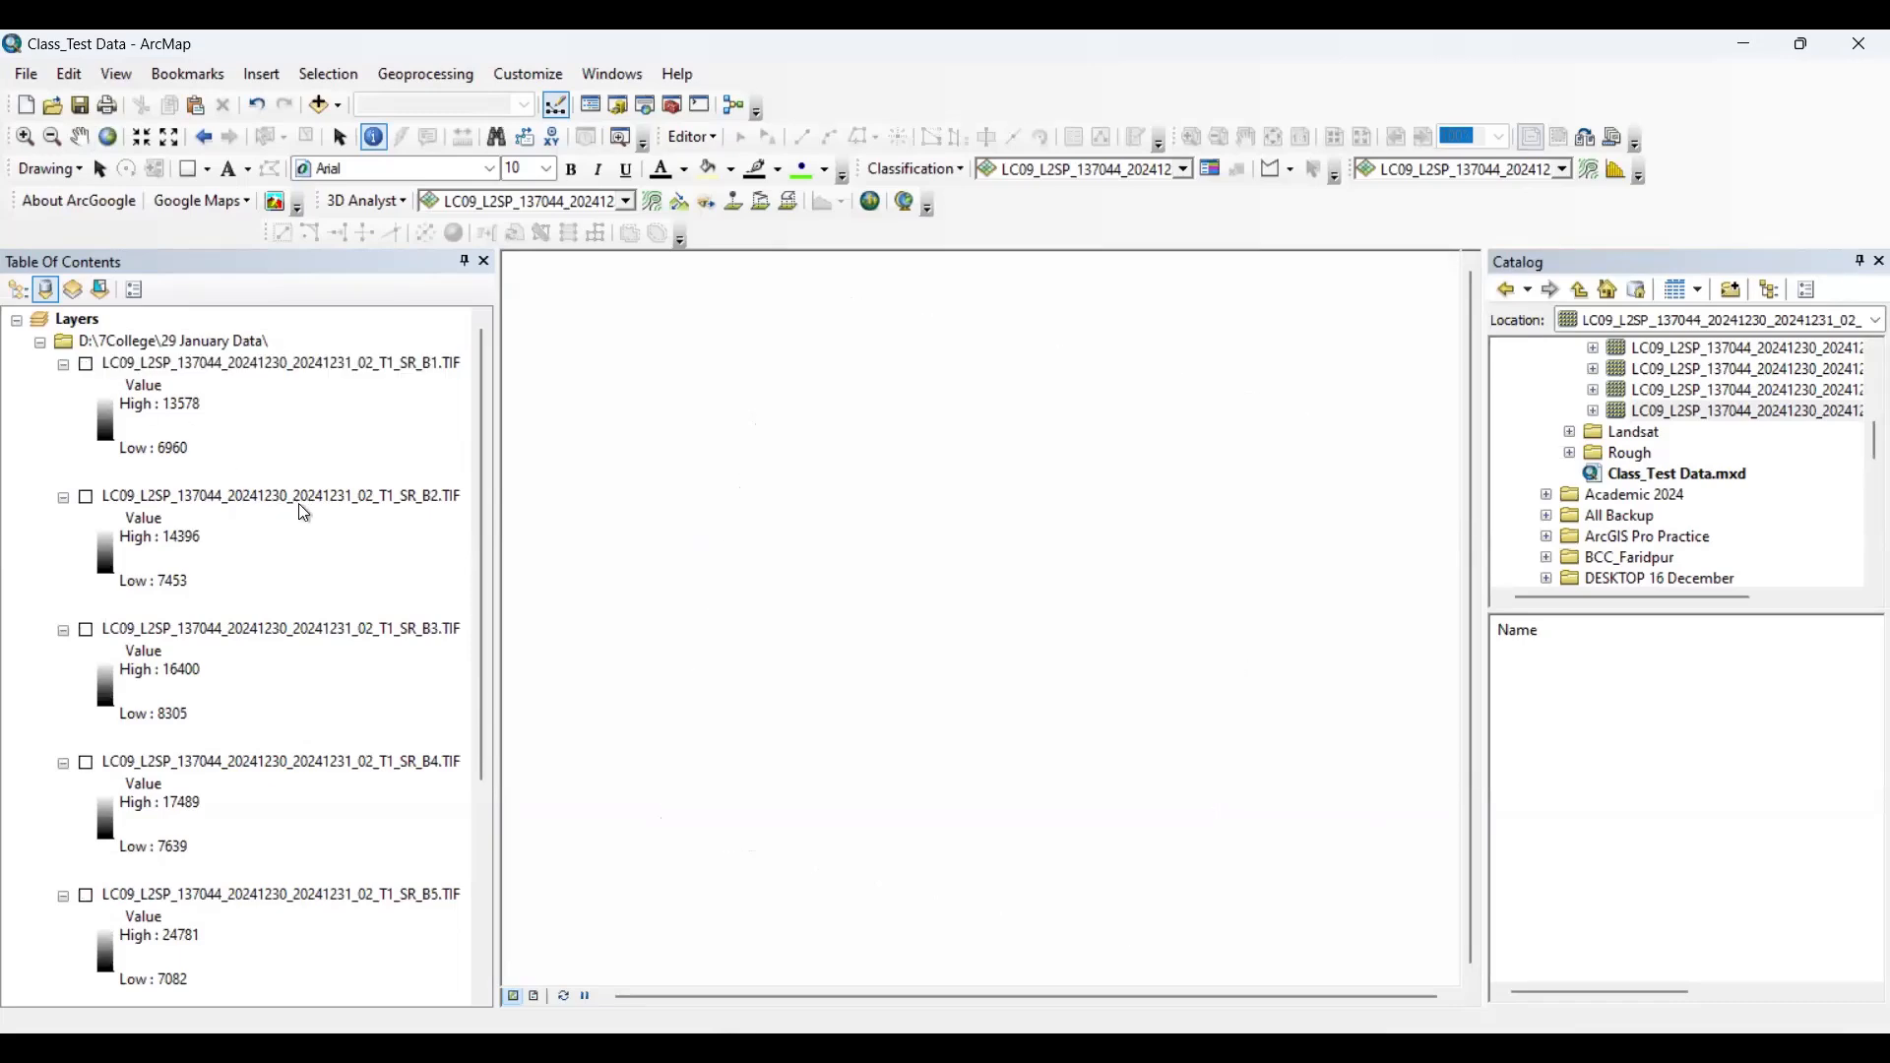
- Show only the SR_B7 layer, examine its river channels up close, and return to the full extent
{"action": "scroll", "coordinate": [314, 509], "scroll_direction": "down", "scroll_amount": 5}
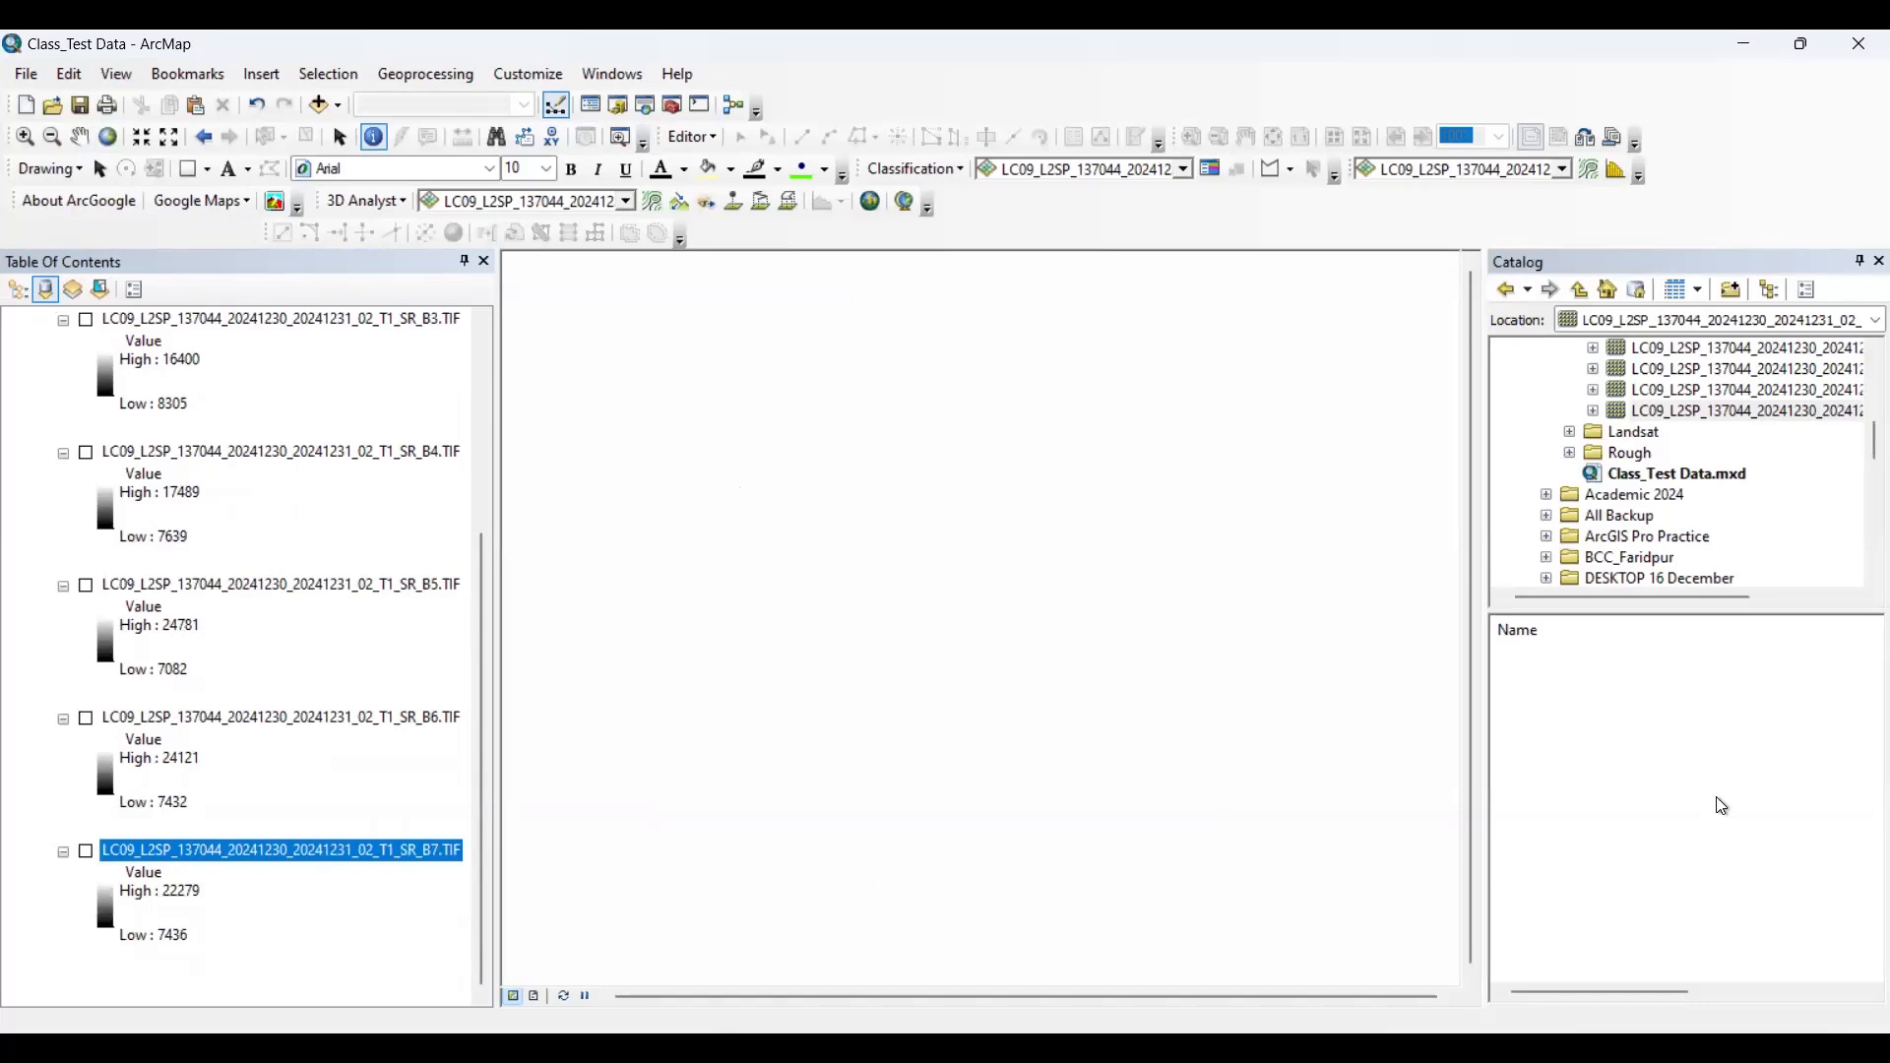
{"action": "left_click", "coordinate": [86, 851]}
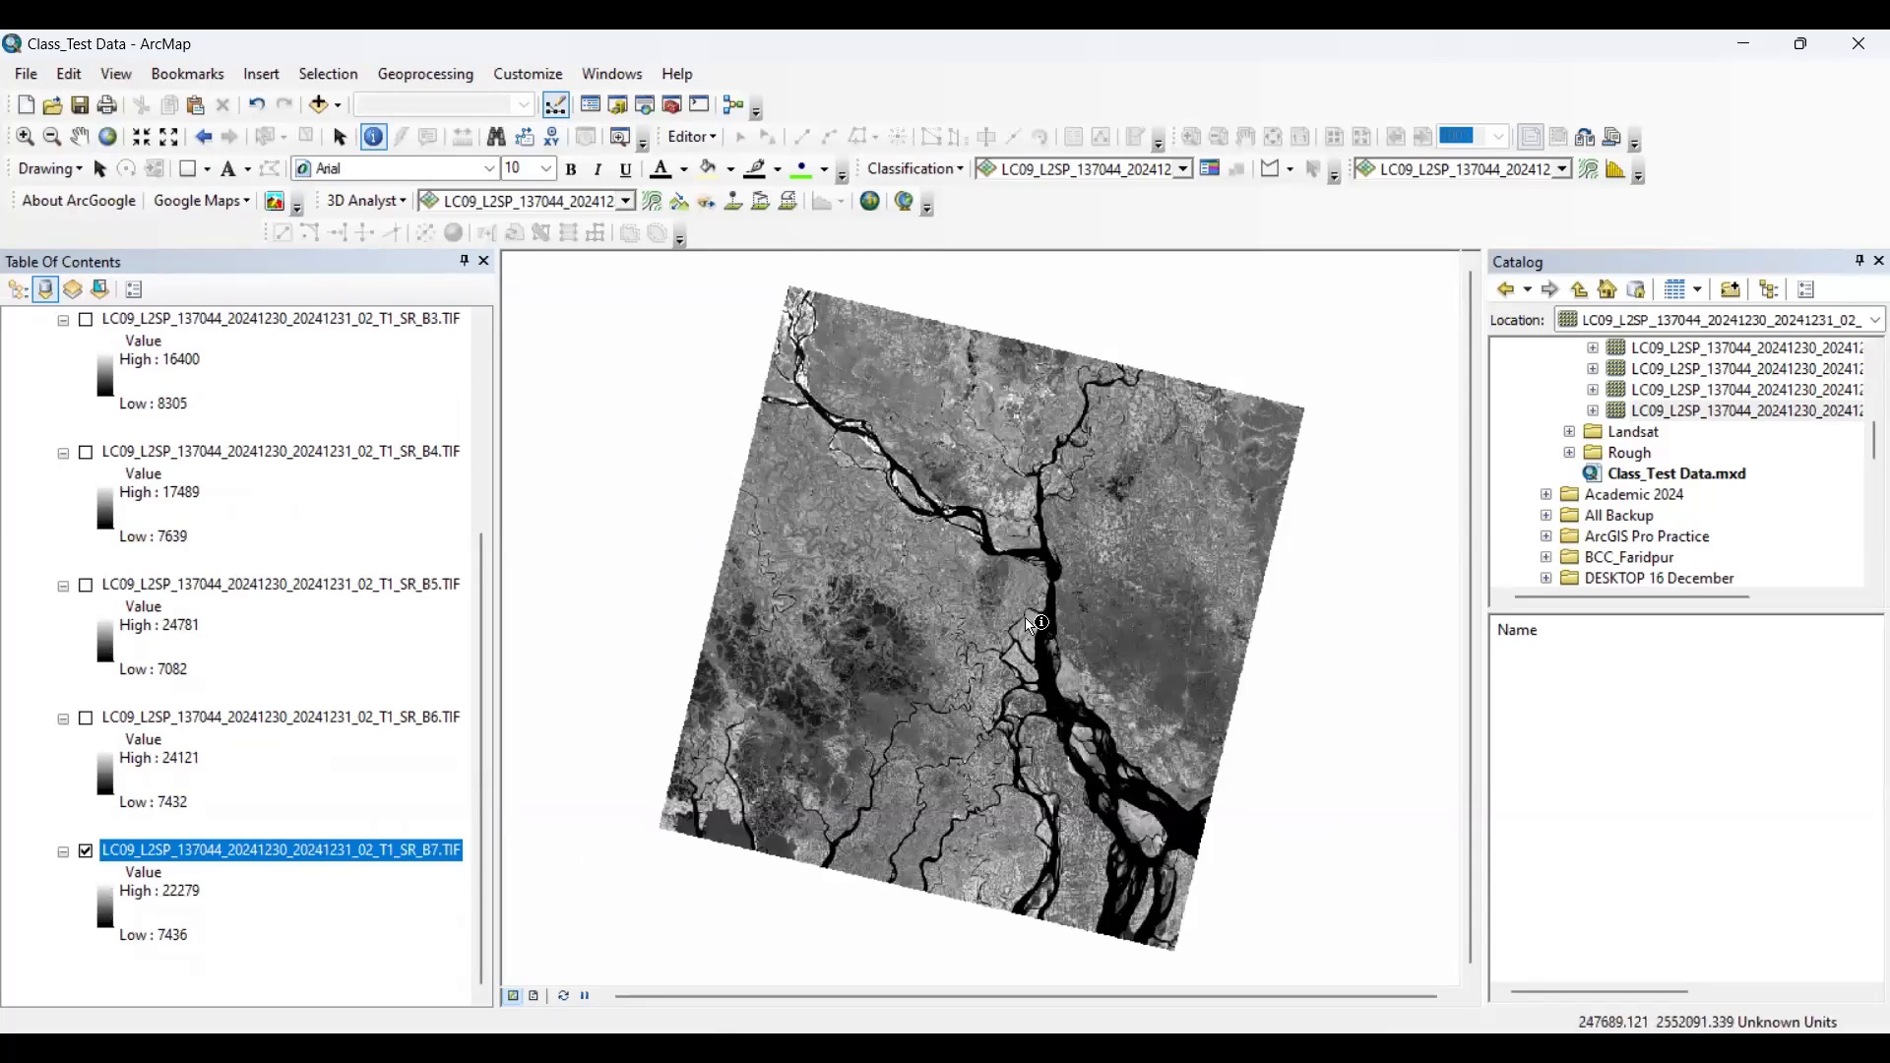
{"action": "scroll", "coordinate": [1055, 524], "scroll_direction": "up", "scroll_amount": 1}
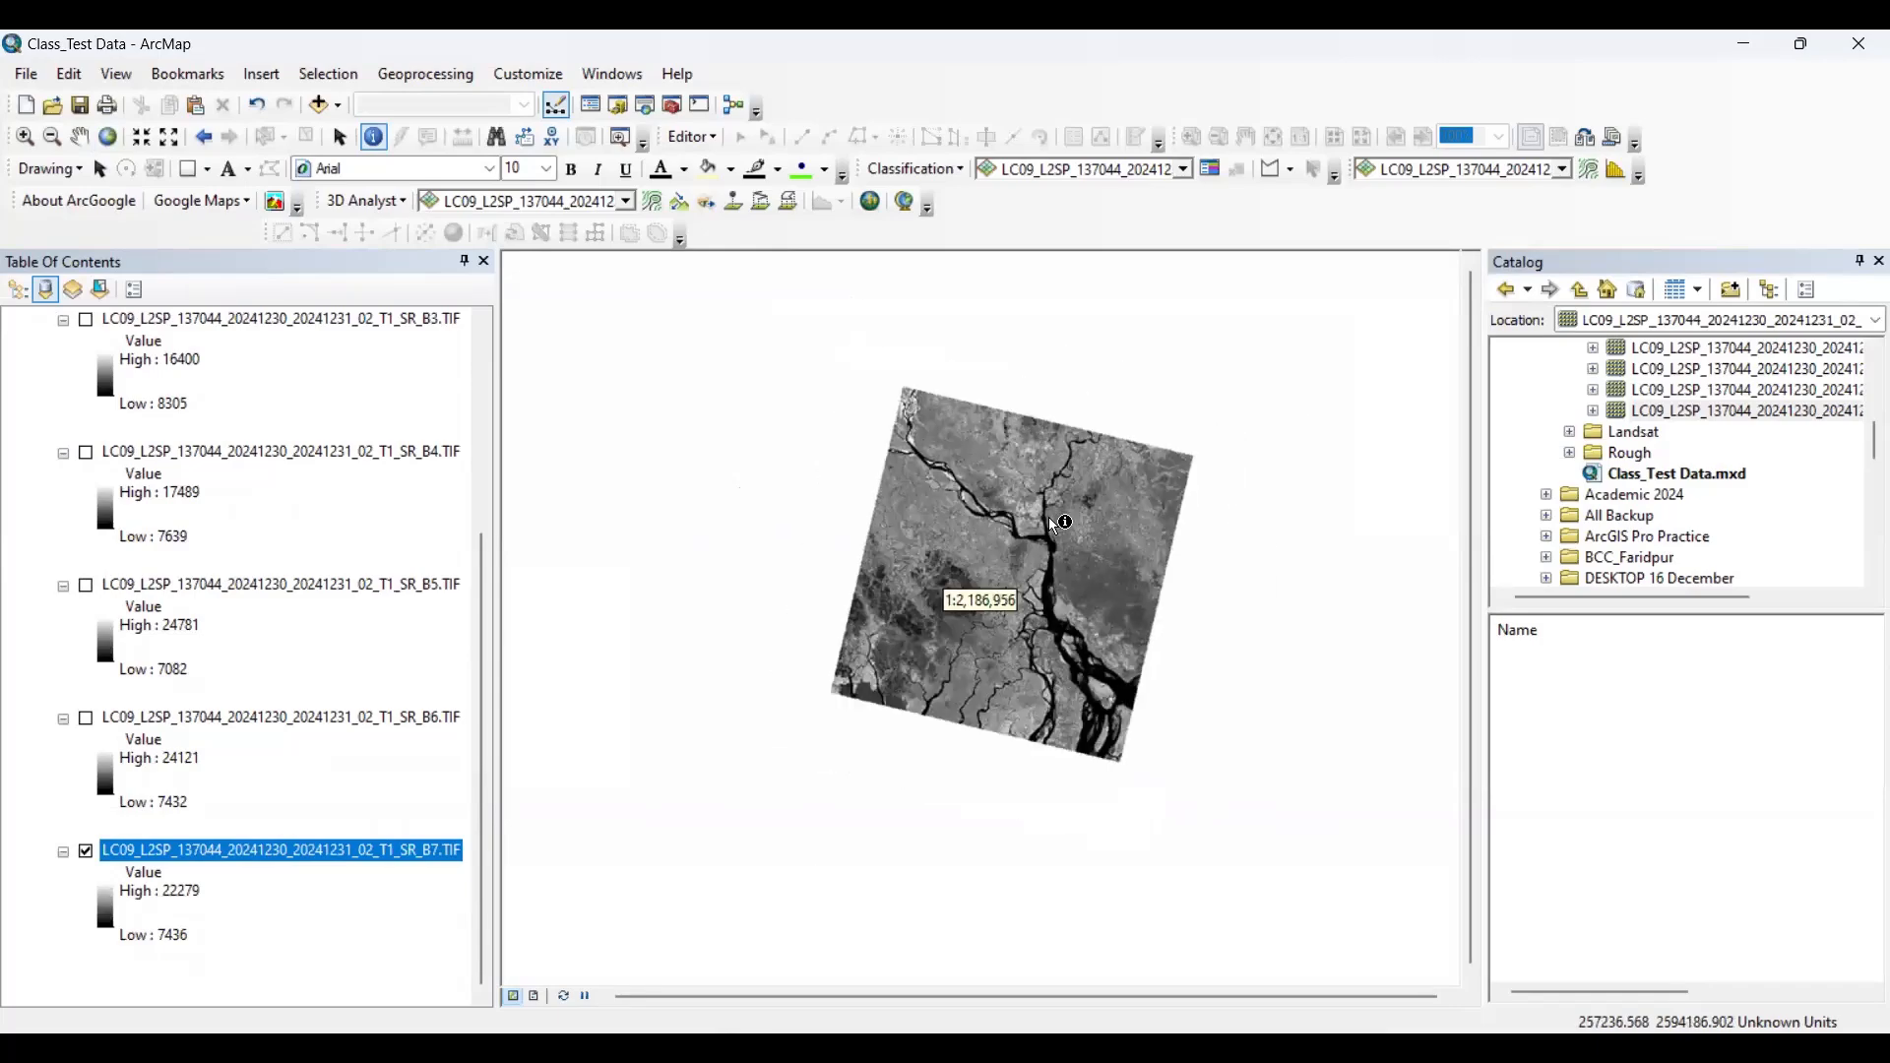
{"action": "scroll", "coordinate": [1055, 524], "scroll_direction": "down", "scroll_amount": 4}
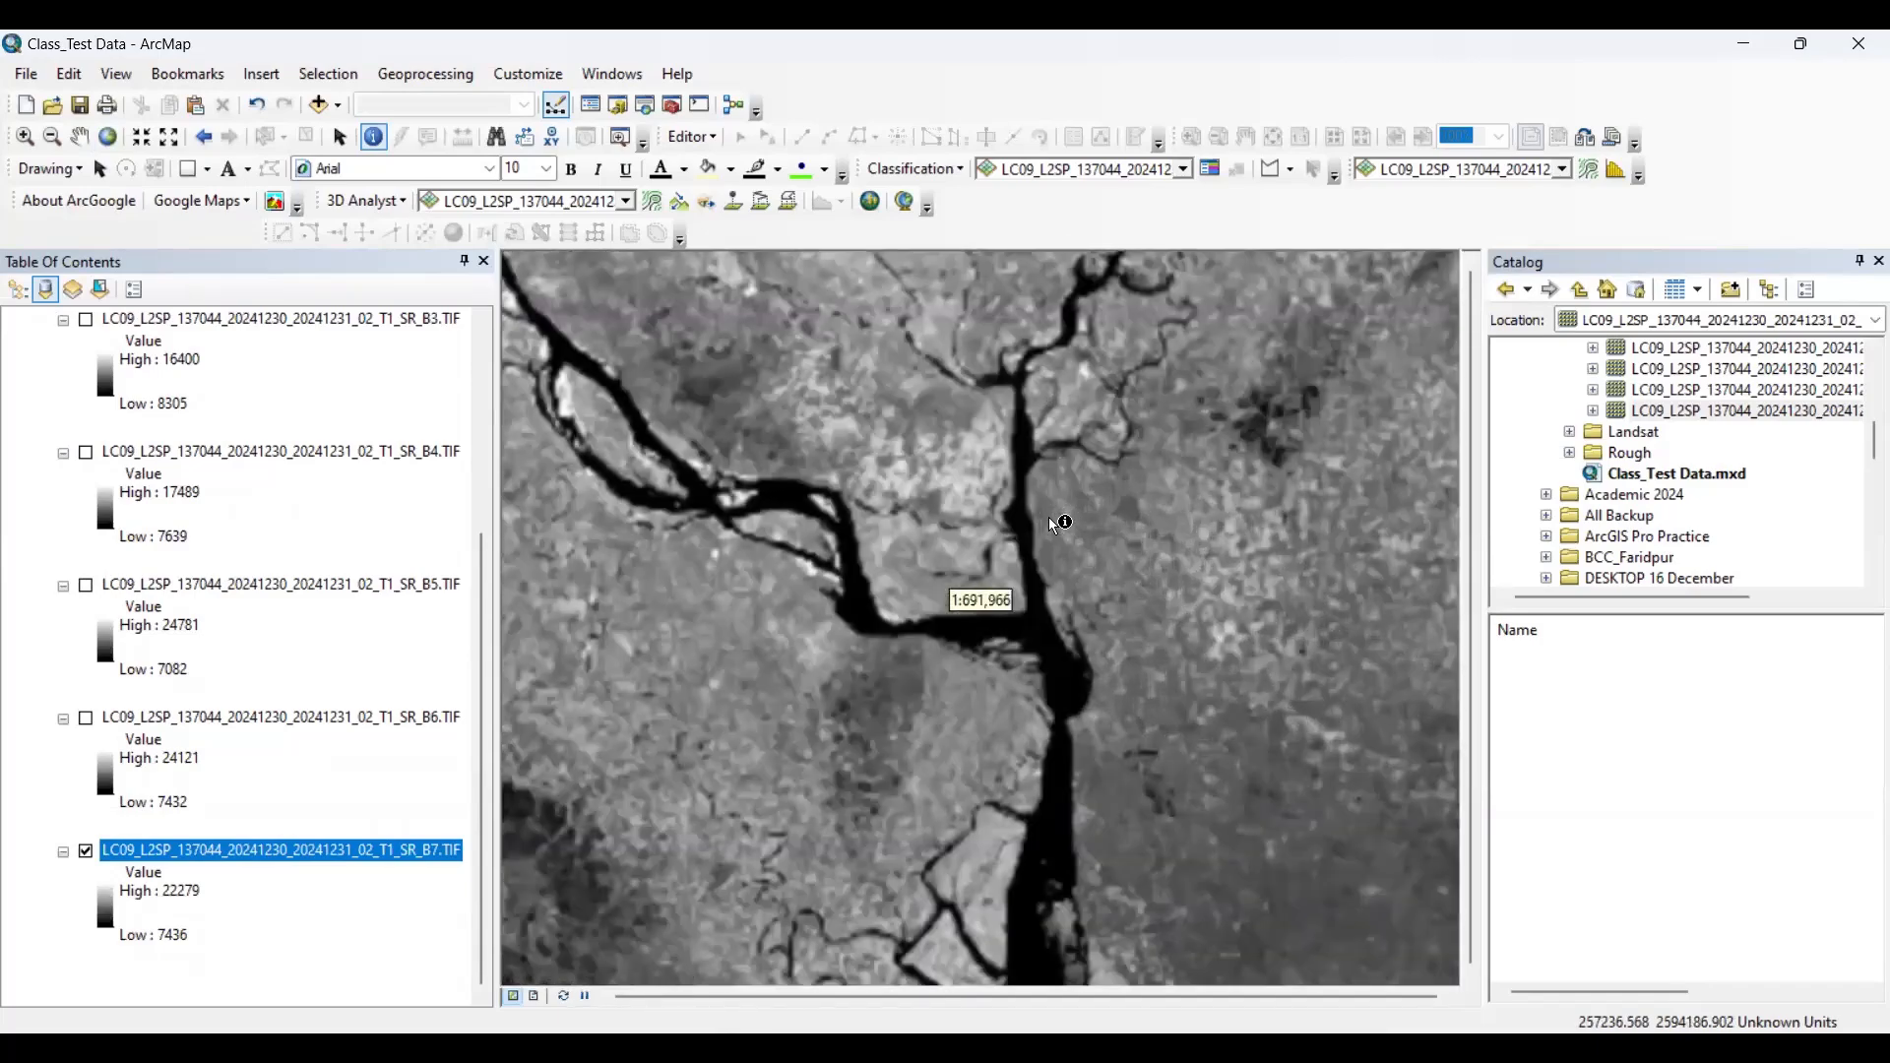
{"action": "scroll", "coordinate": [1066, 568], "scroll_direction": "down", "scroll_amount": 1}
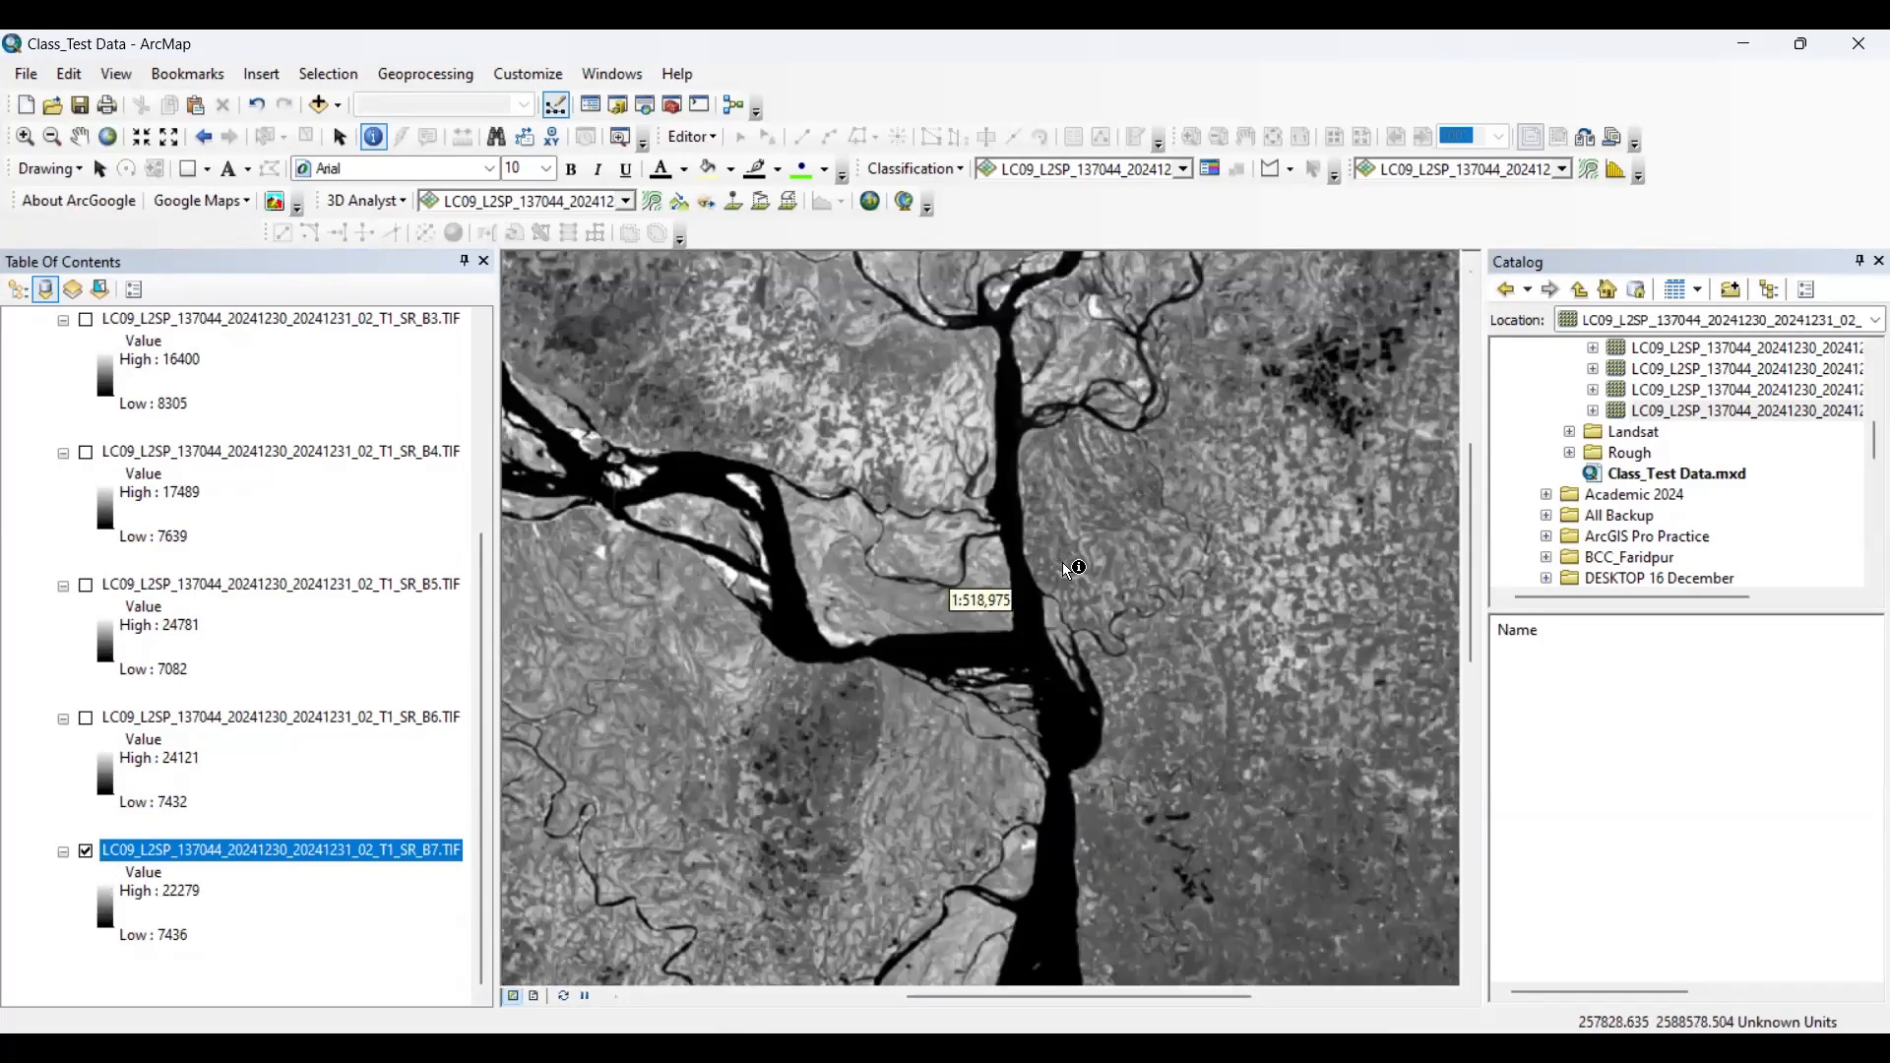
{"action": "scroll", "coordinate": [1066, 568], "scroll_direction": "down", "scroll_amount": 3}
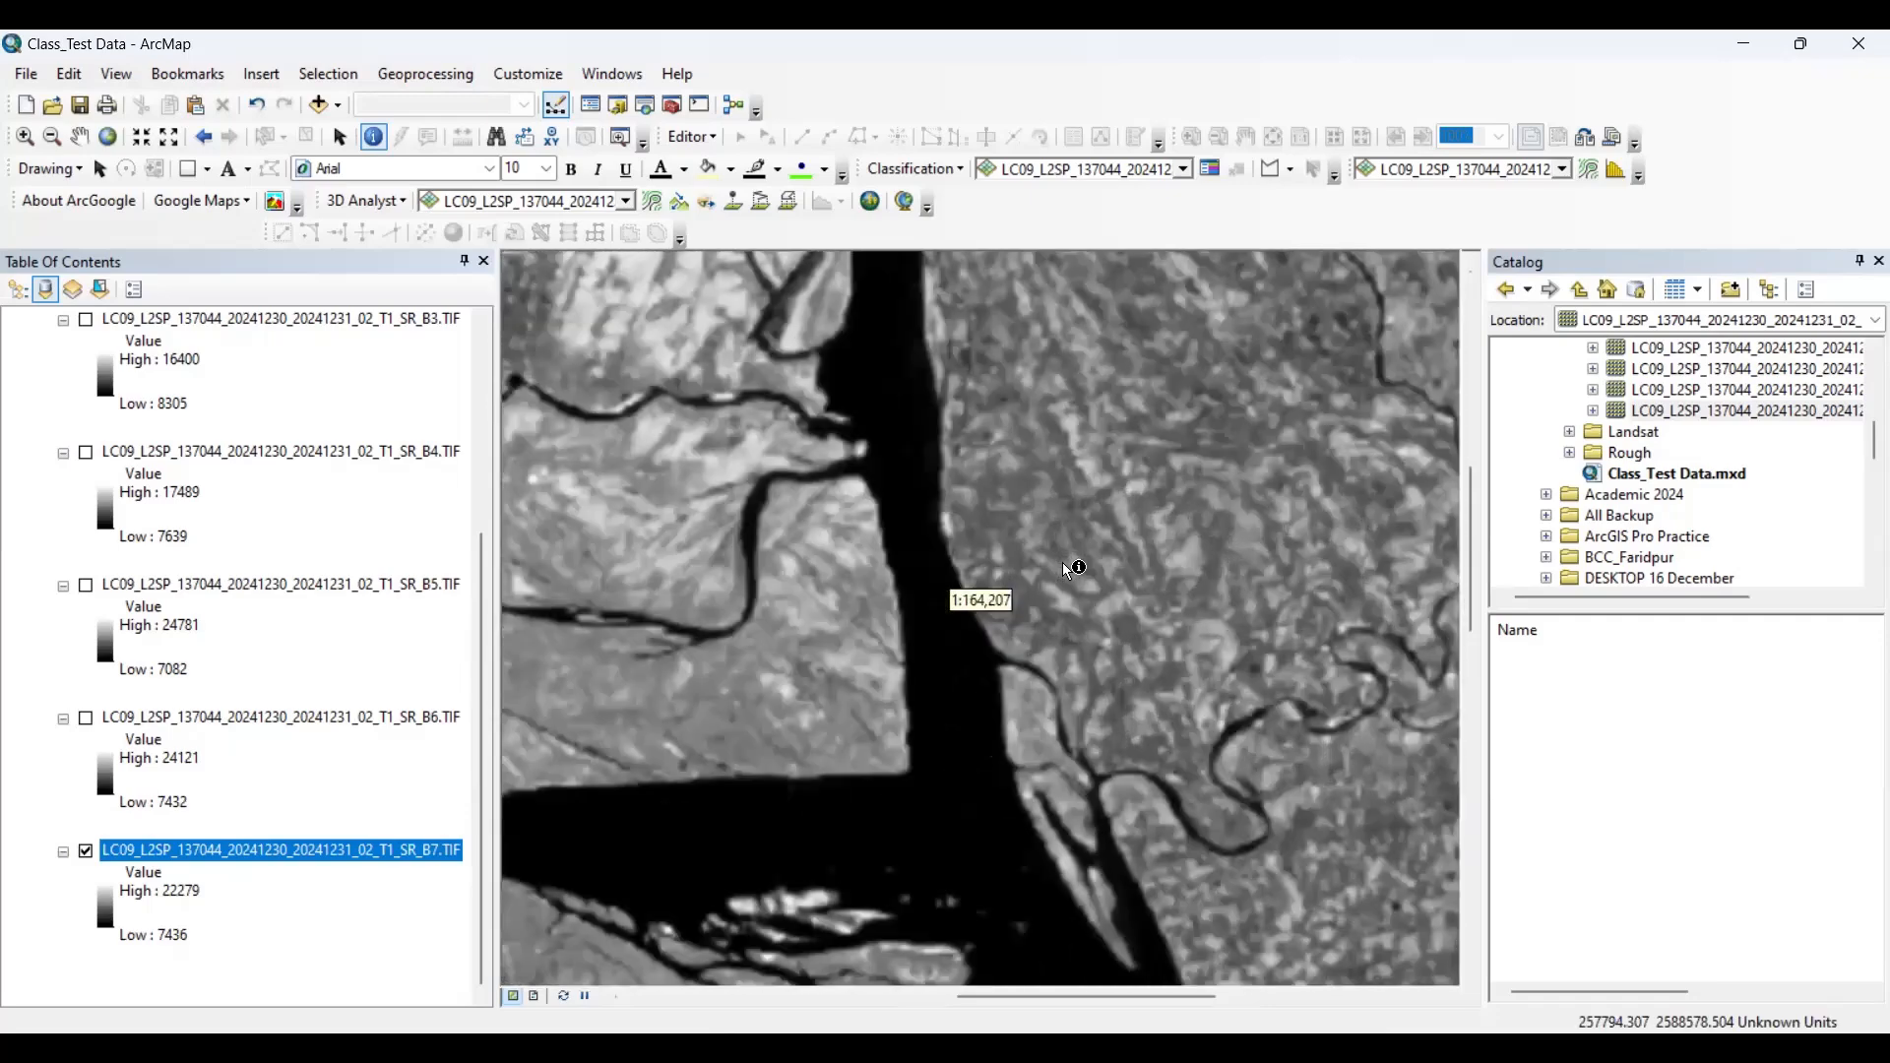
{"action": "scroll", "coordinate": [1065, 568], "scroll_direction": "up", "scroll_amount": 3}
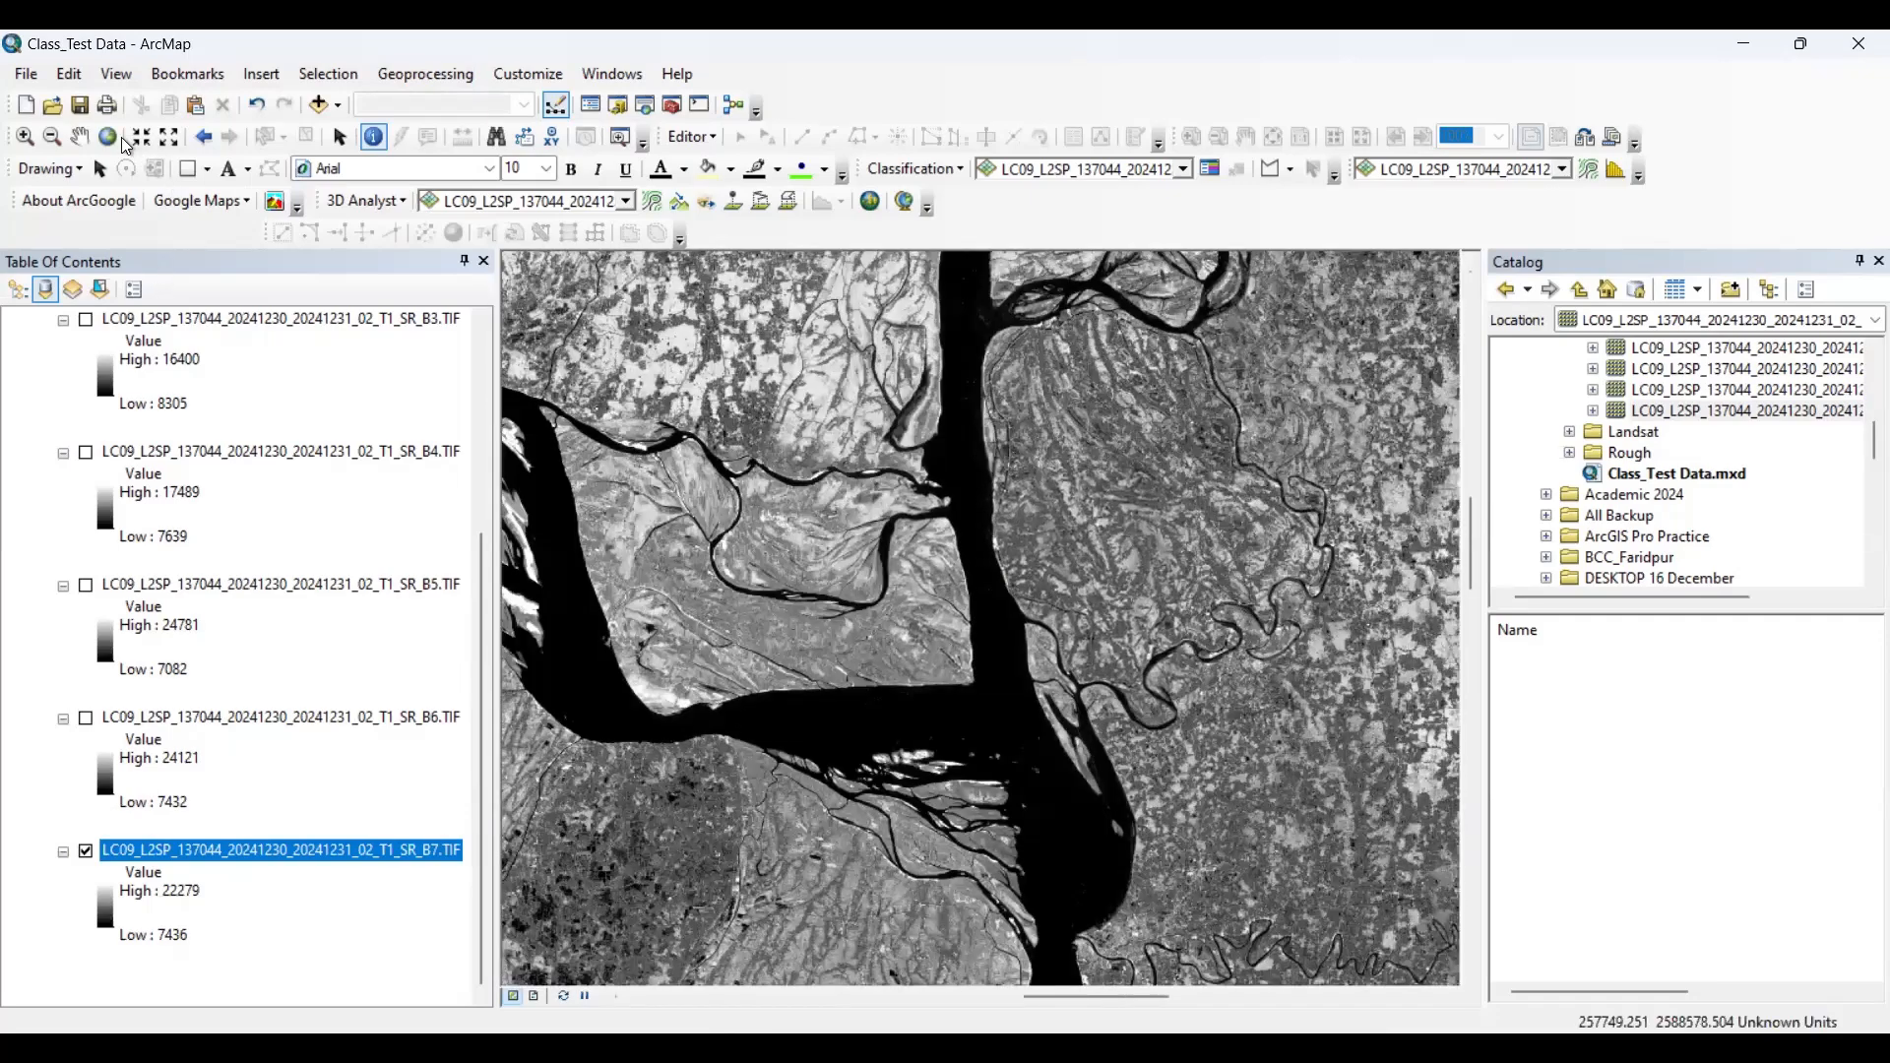
{"action": "left_click", "coordinate": [108, 135]}
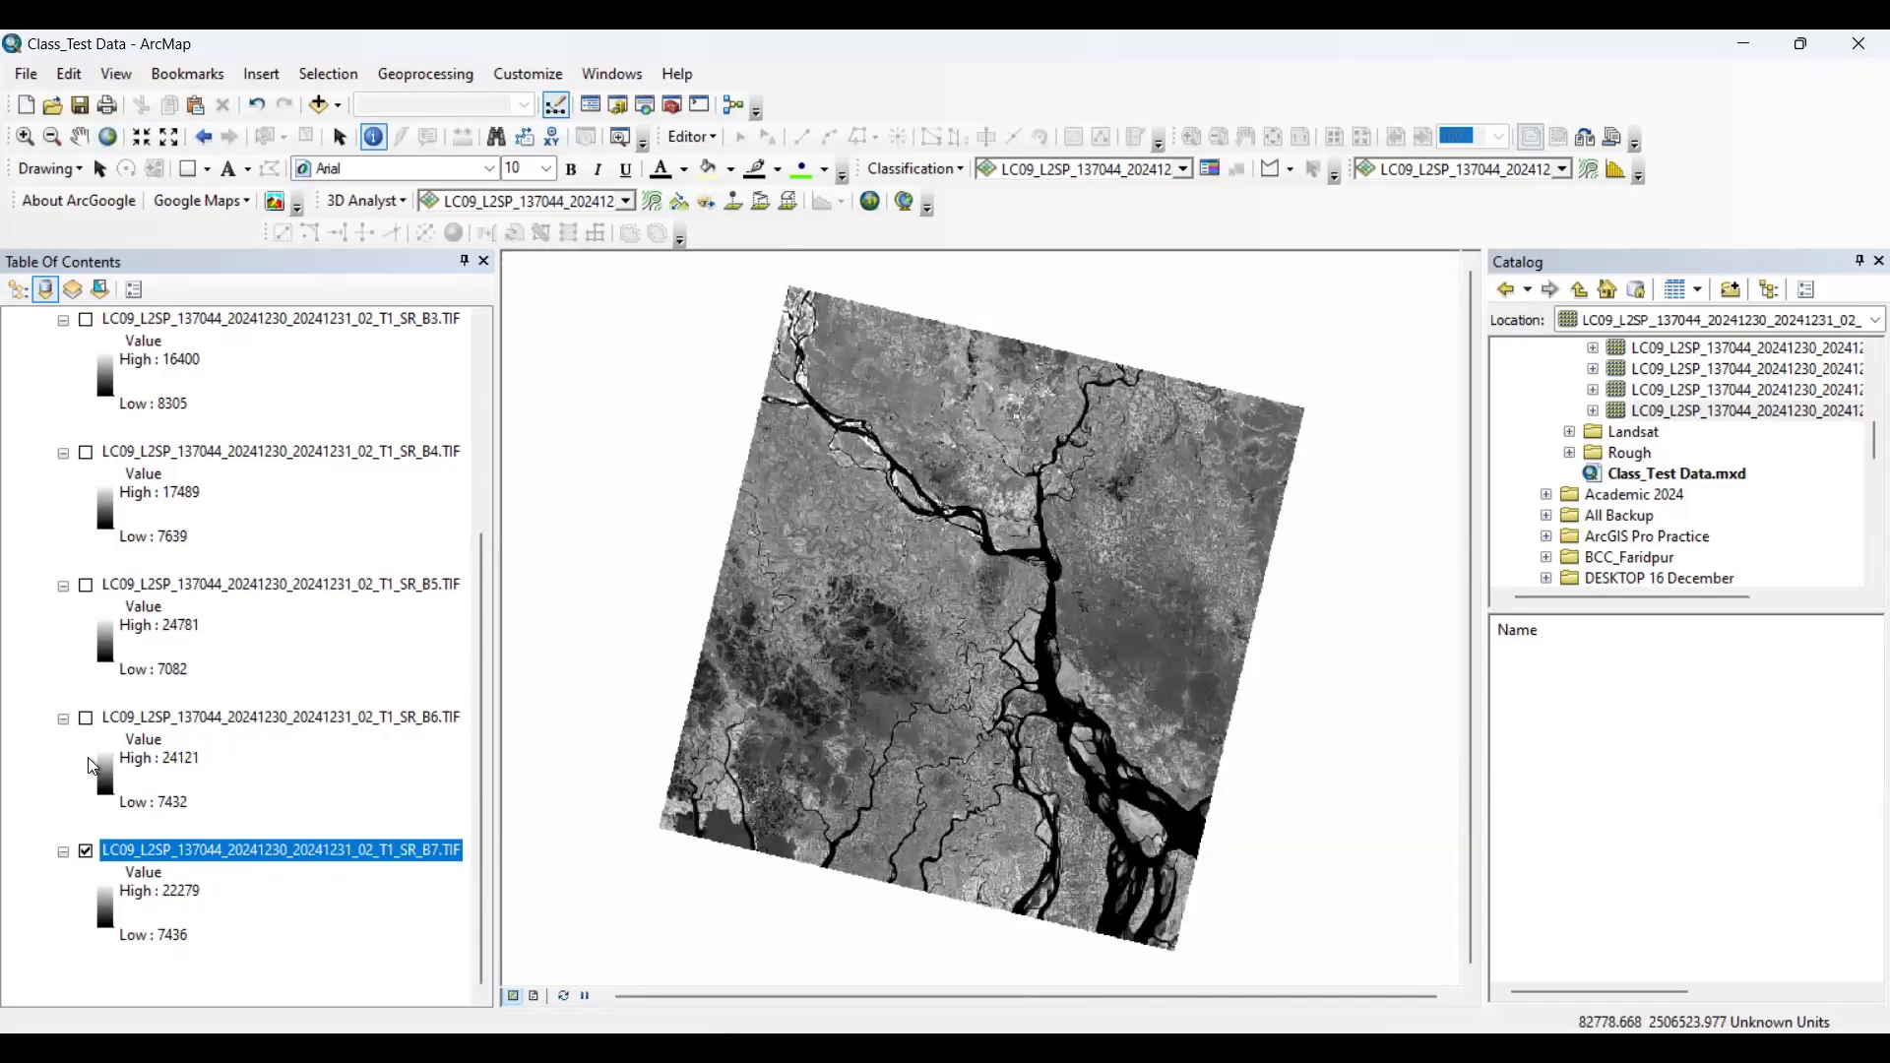
- Turn the SR_B6, B5, B4, B3, B2 and B1 layers back on in that order to compare how each band looks
{"action": "left_click", "coordinate": [87, 719]}
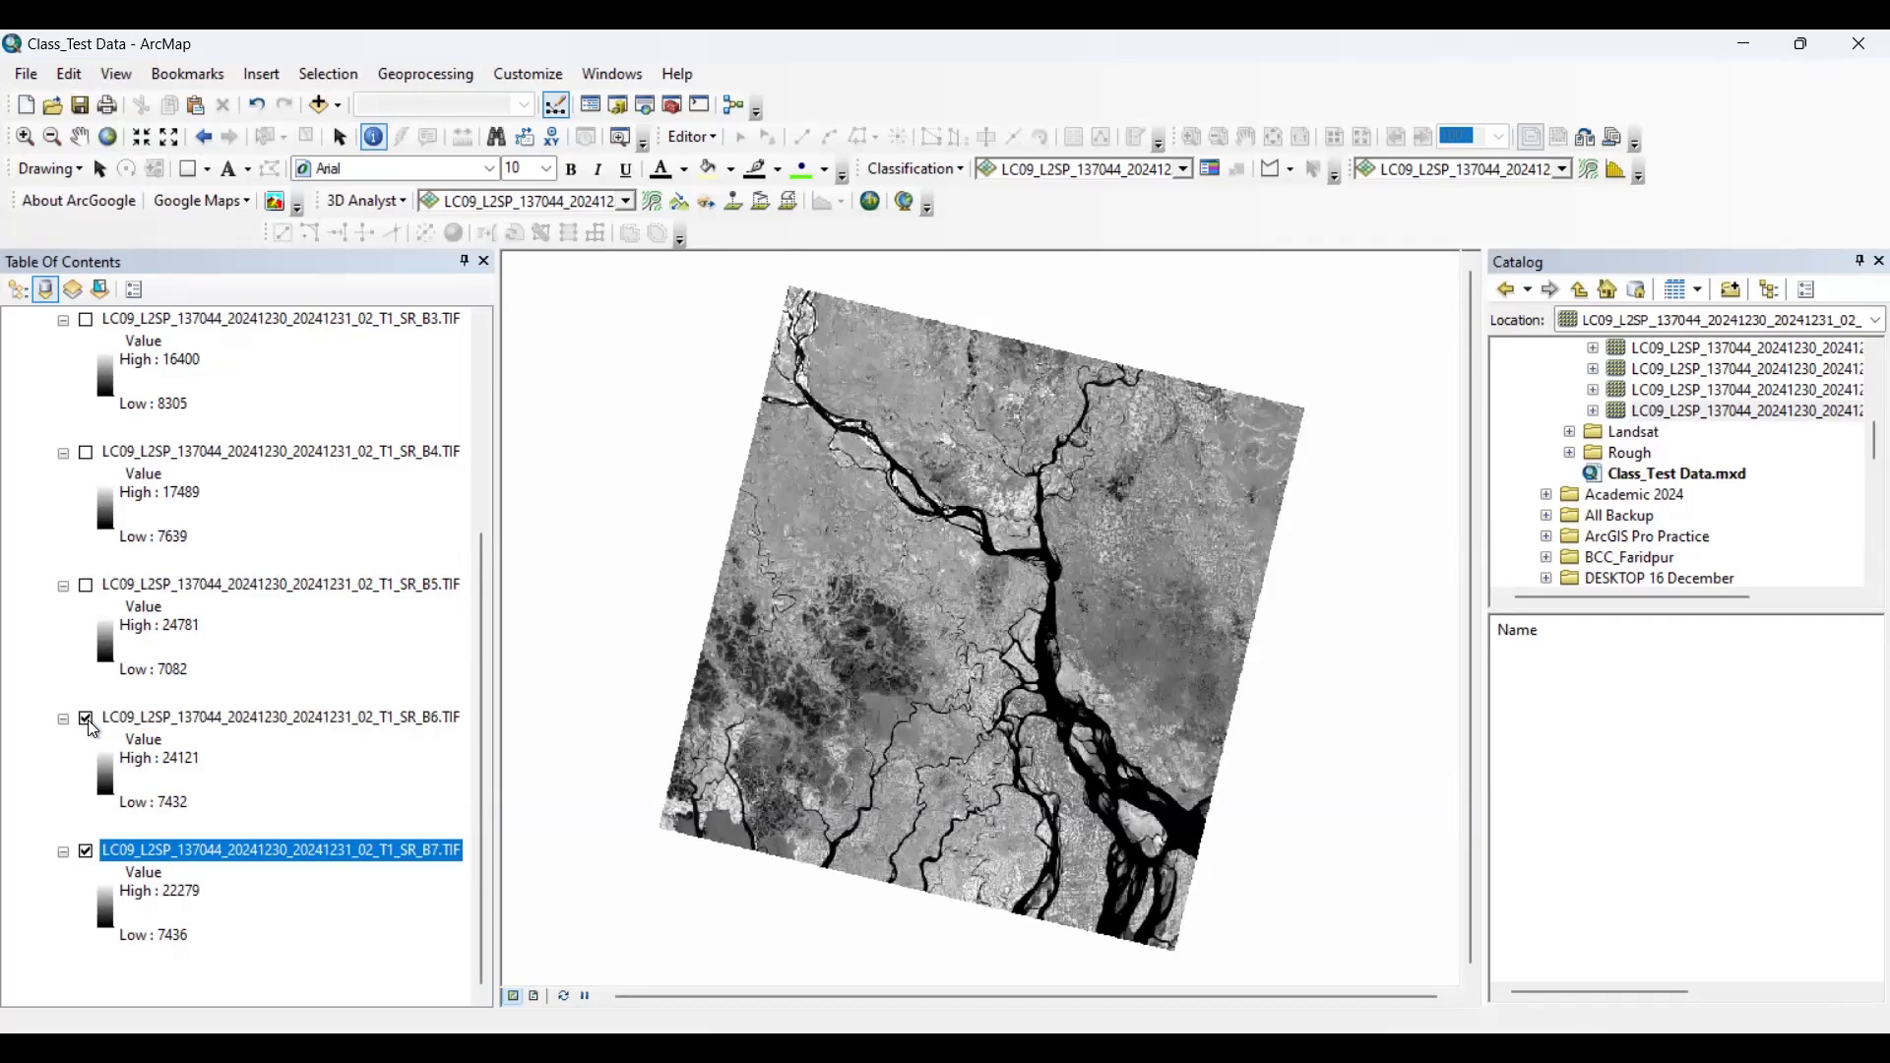
{"action": "left_click", "coordinate": [87, 588]}
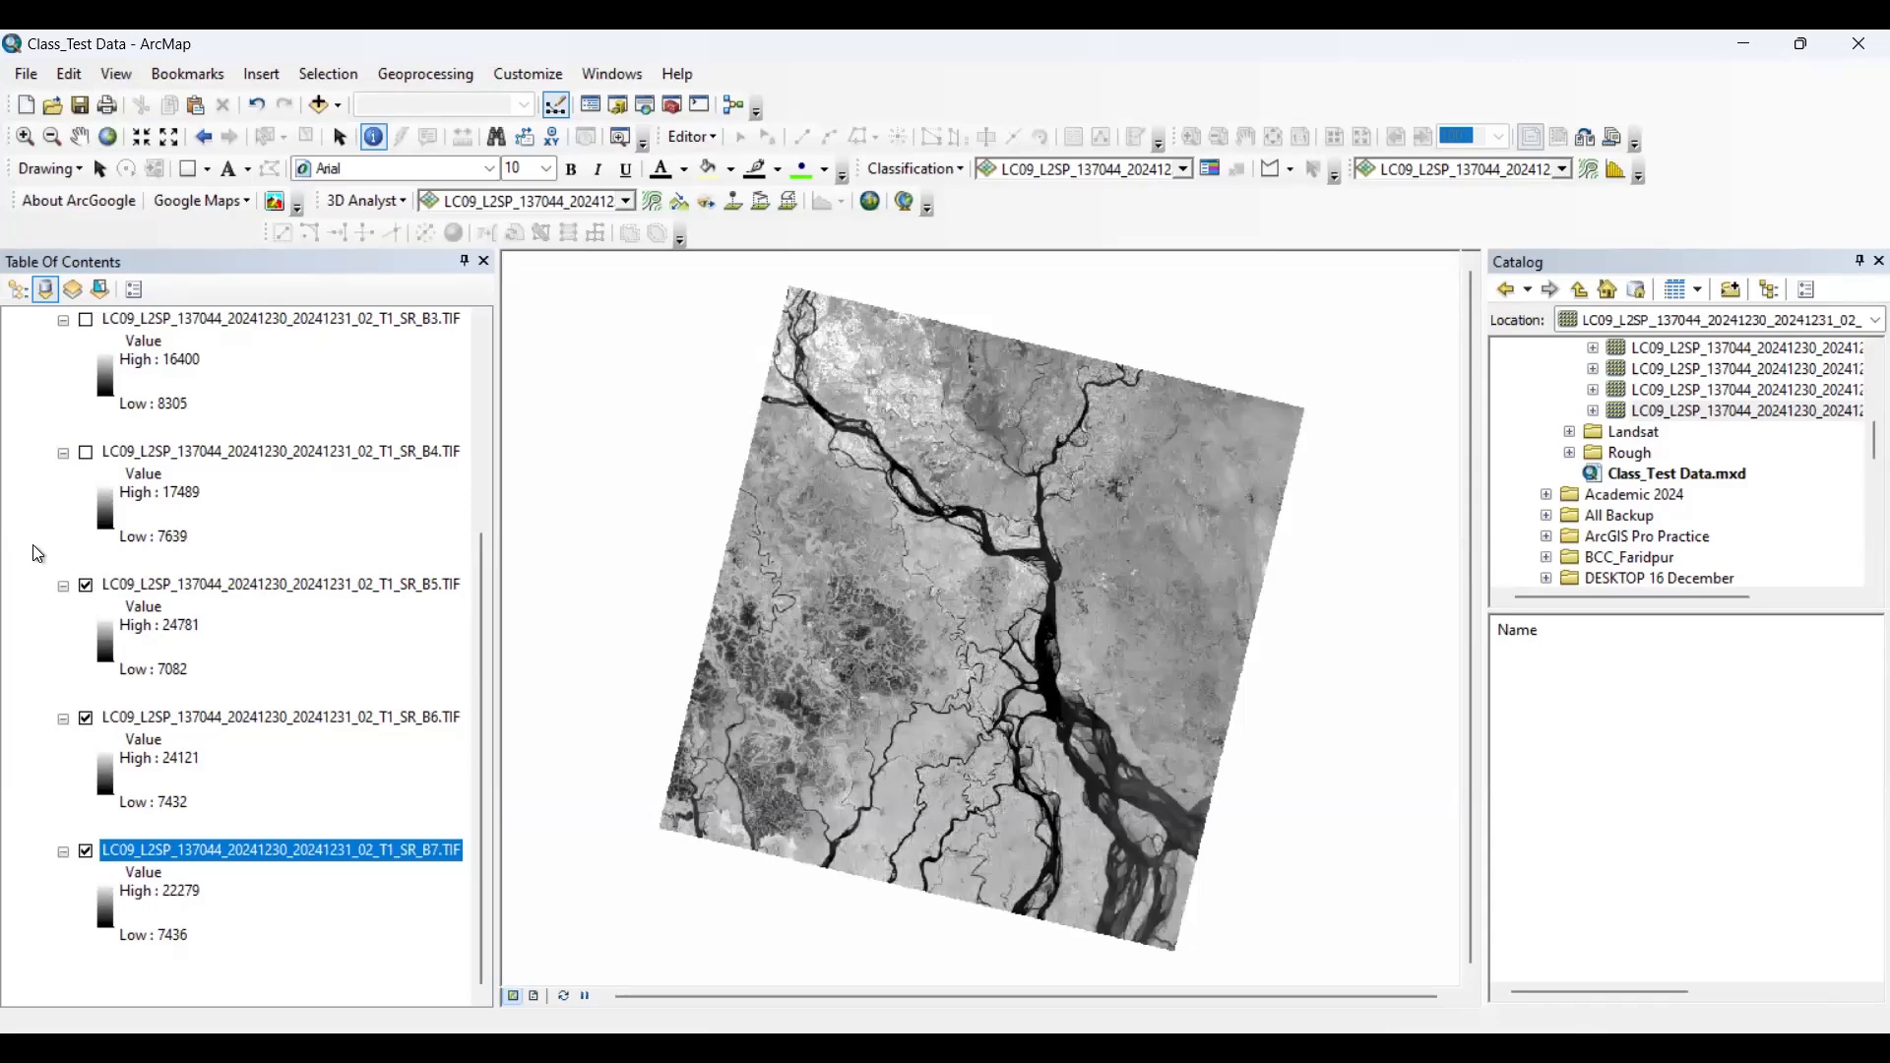
{"action": "left_click", "coordinate": [85, 453]}
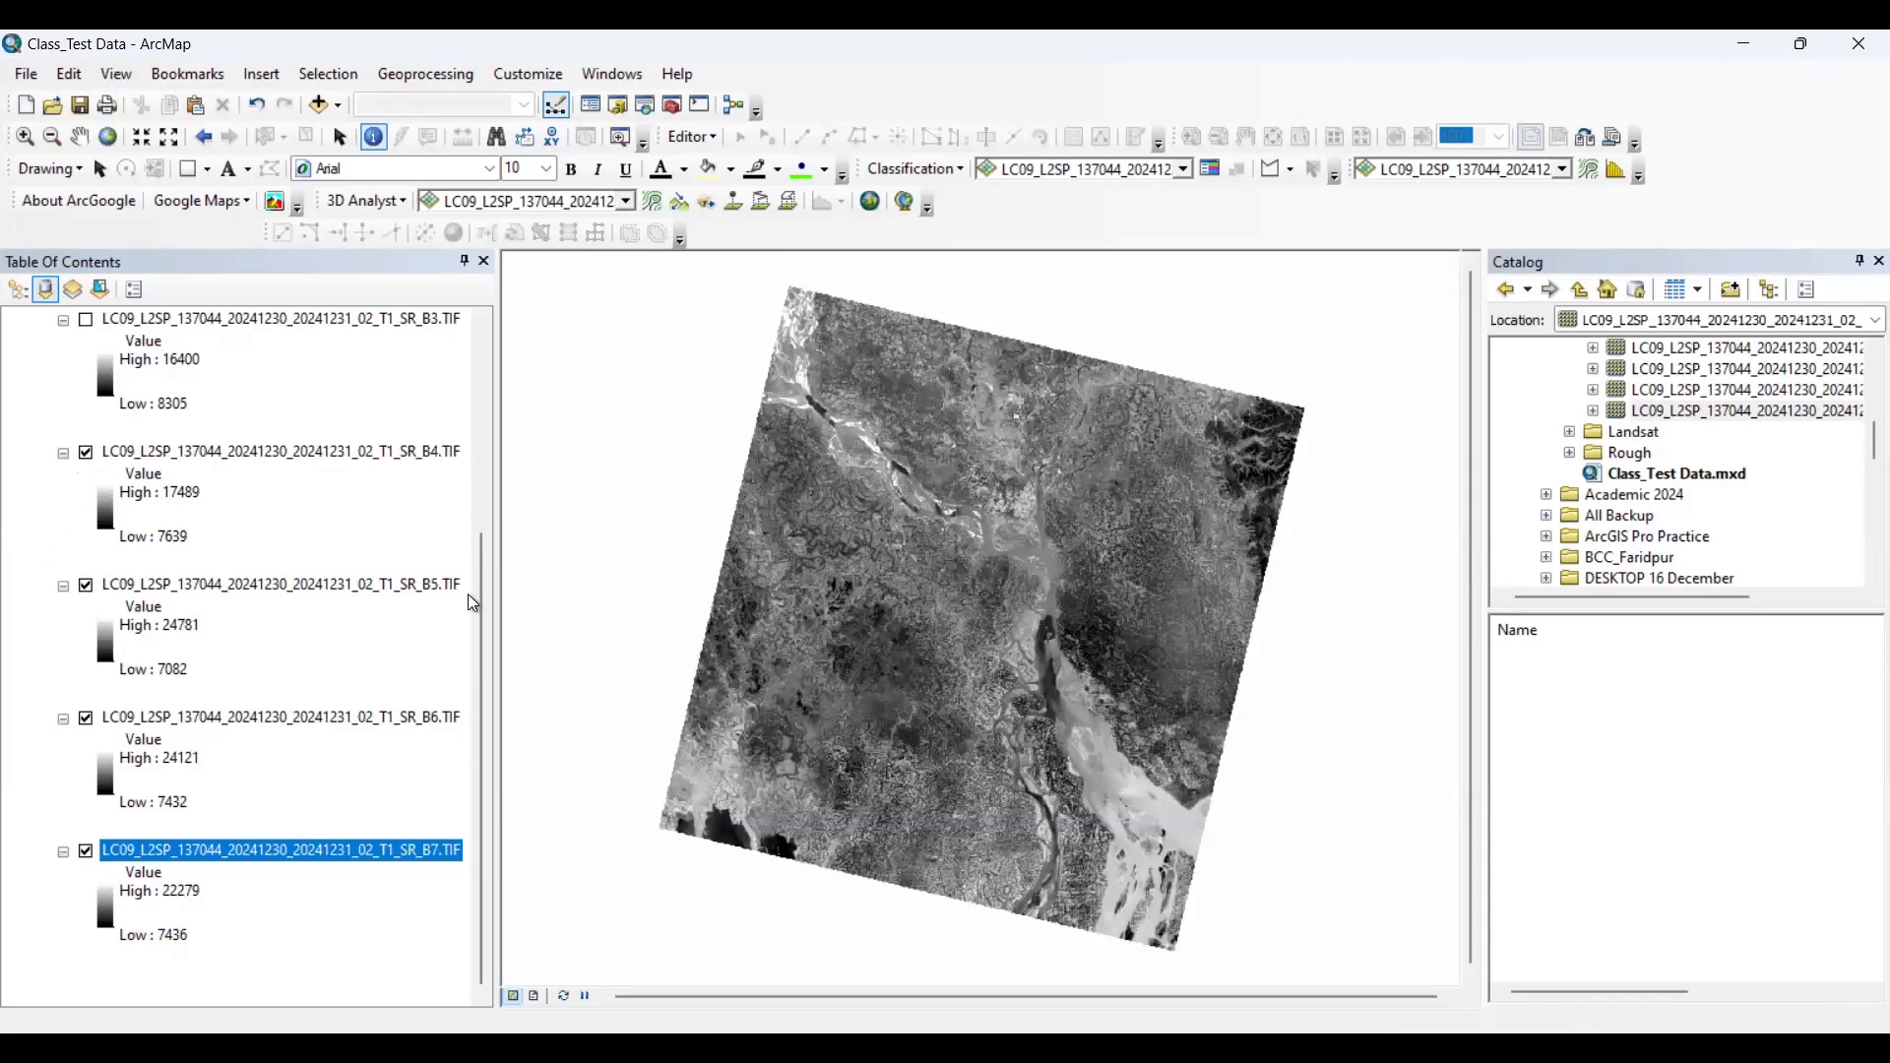
{"action": "scroll", "coordinate": [488, 558], "scroll_direction": "up", "scroll_amount": 3}
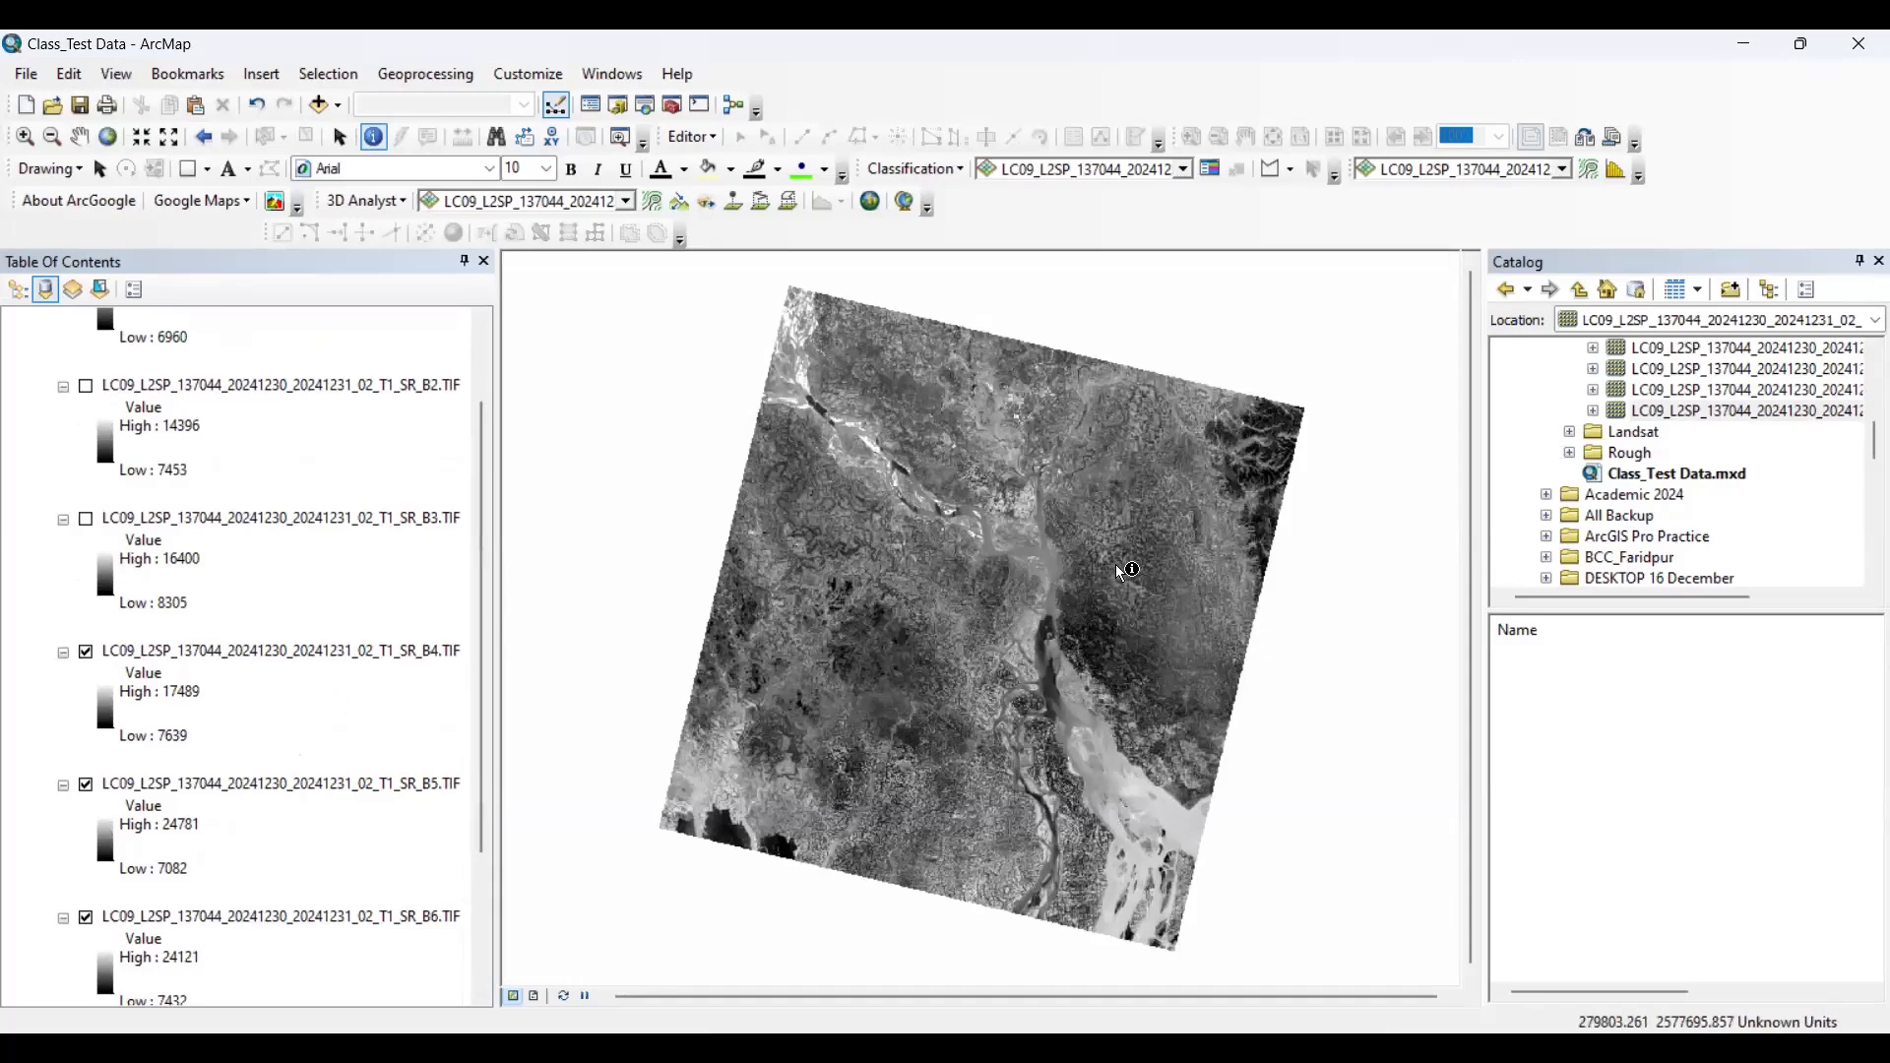
{"action": "left_click", "coordinate": [87, 520]}
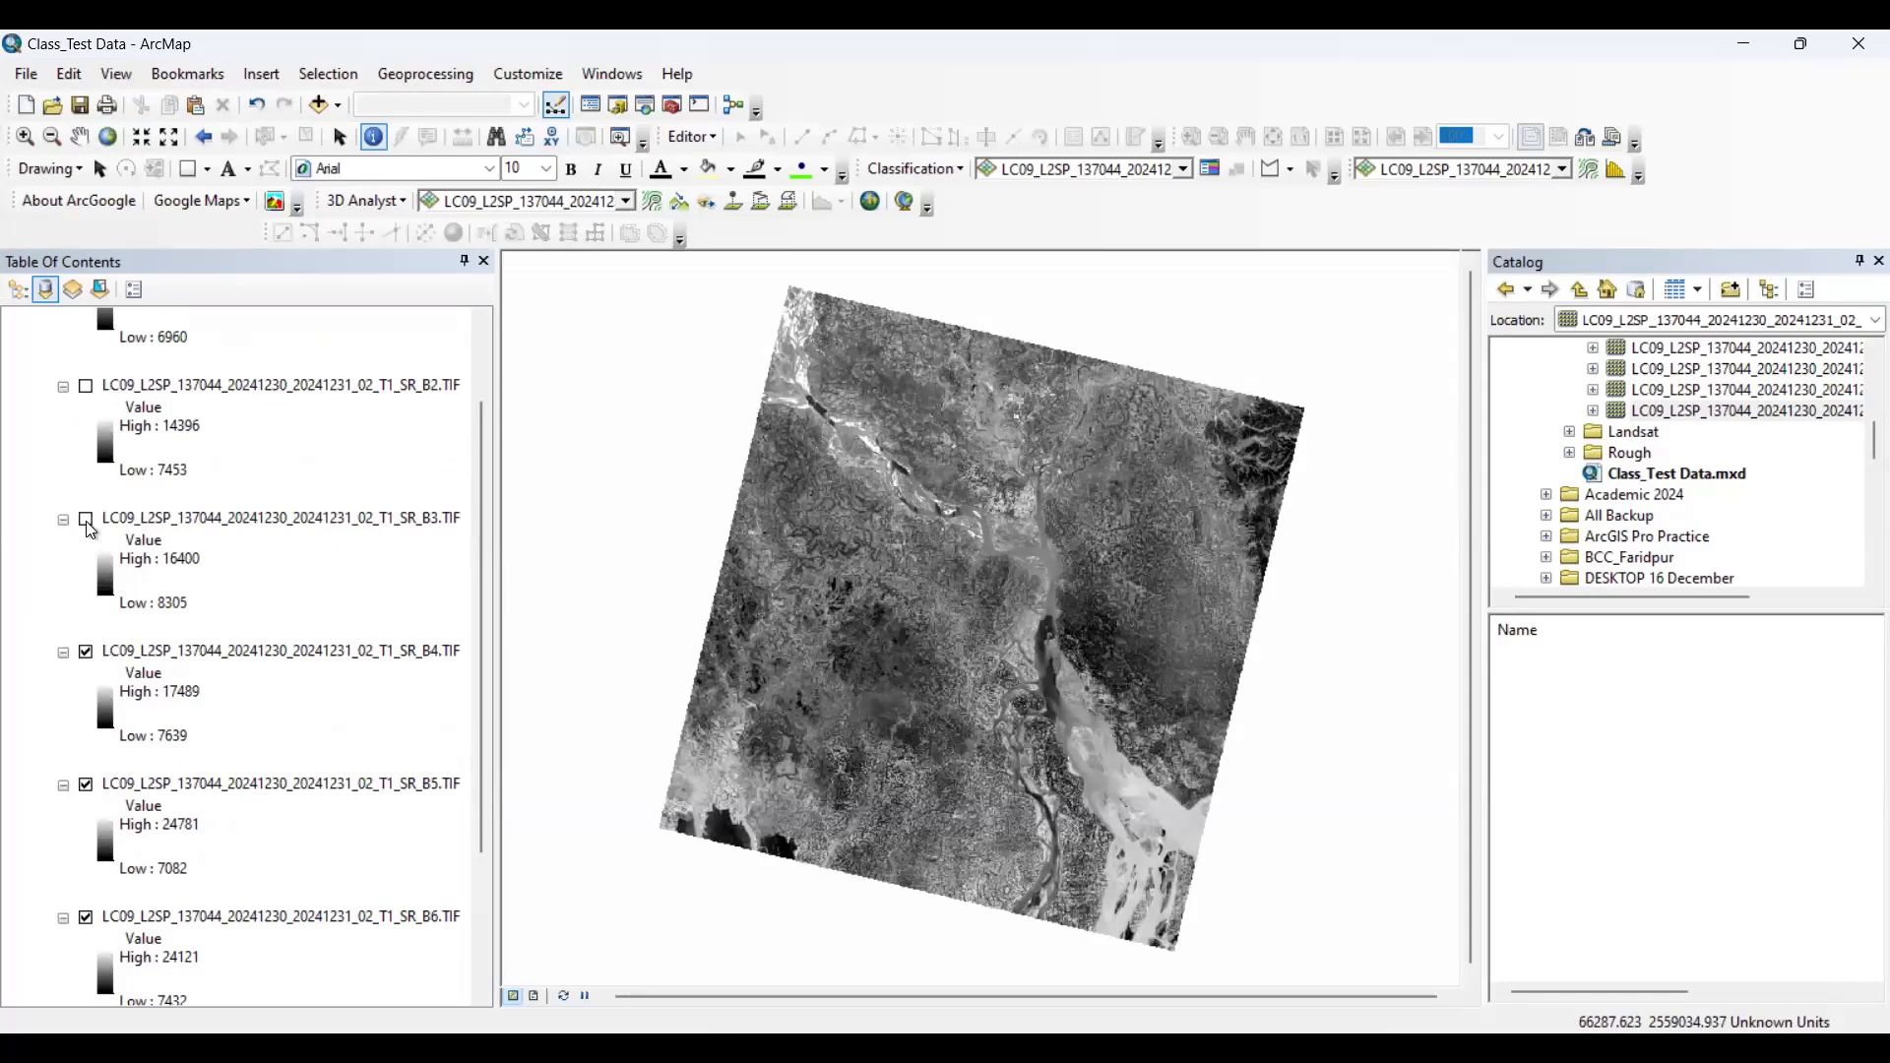
{"action": "left_click_drag", "start_coordinate": [482, 667], "coordinate": [481, 537]}
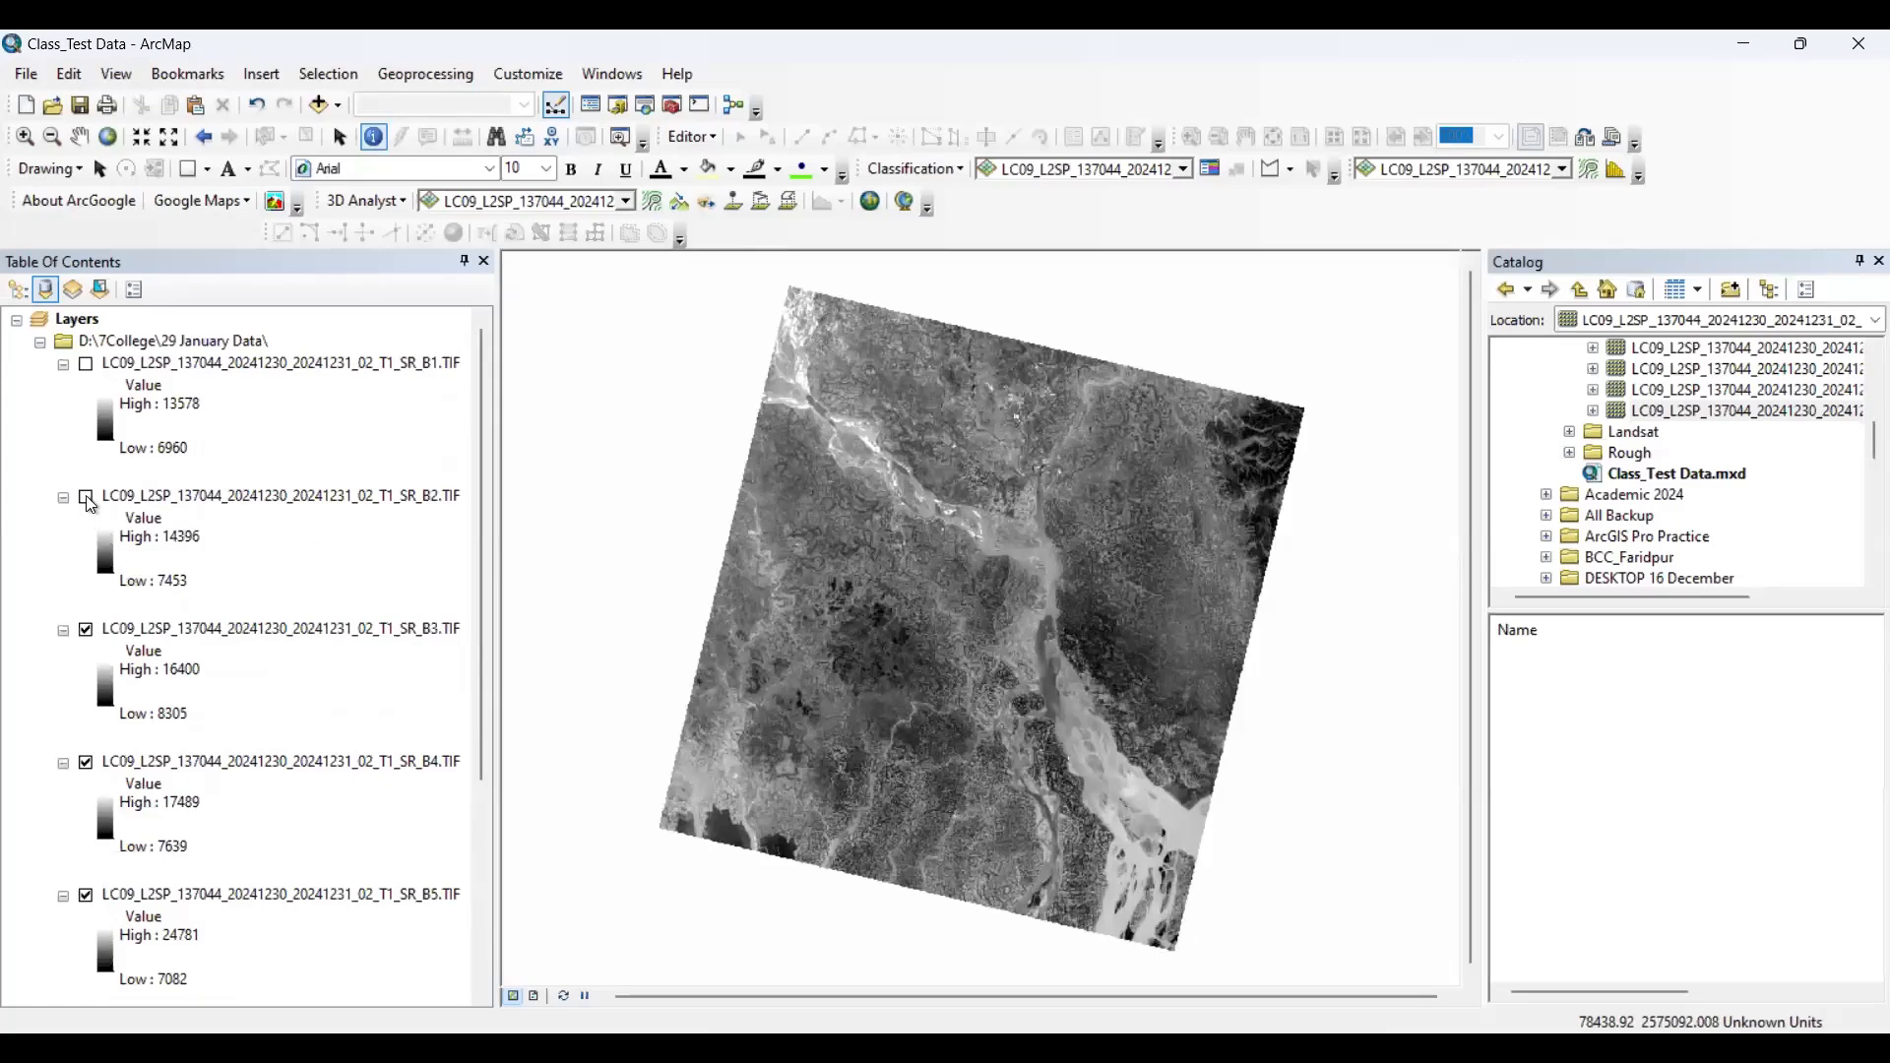
{"action": "left_click", "coordinate": [89, 369]}
{"action": "left_click", "coordinate": [88, 365]}
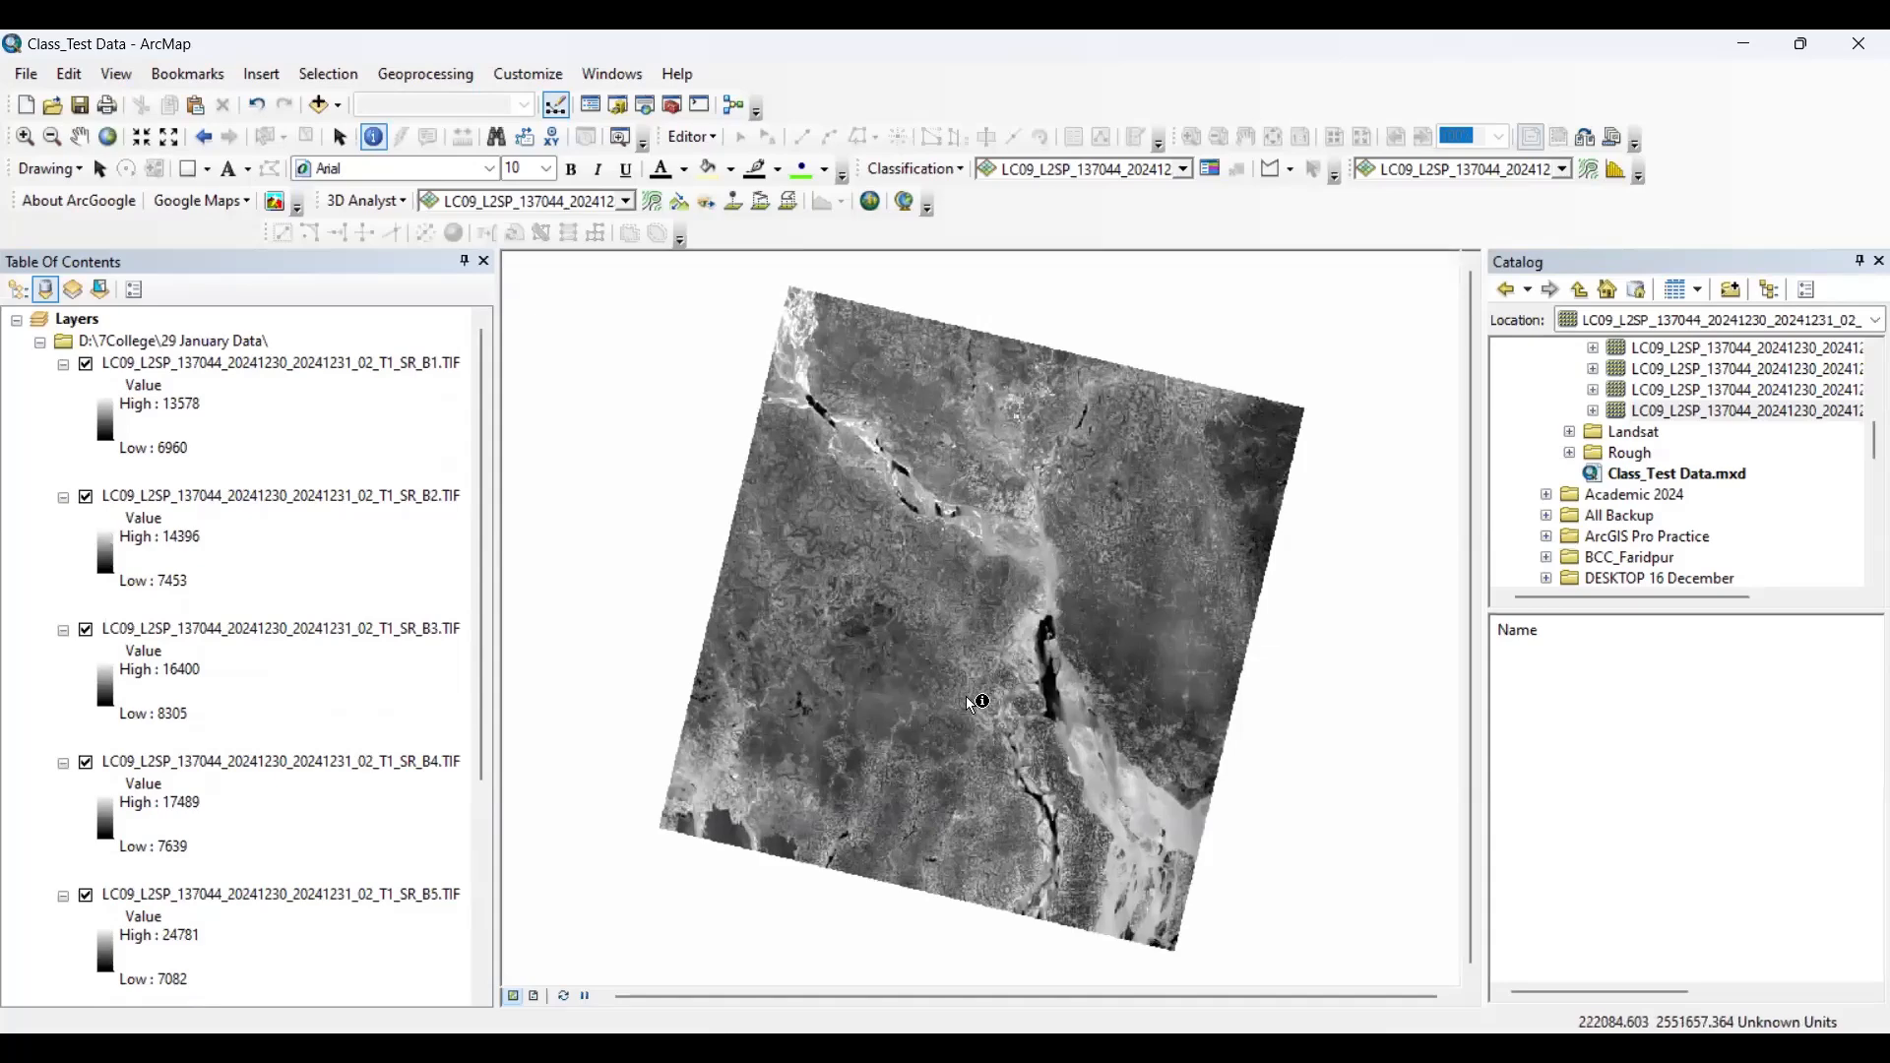
{"action": "left_click_drag", "start_coordinate": [480, 669], "coordinate": [454, 590]}
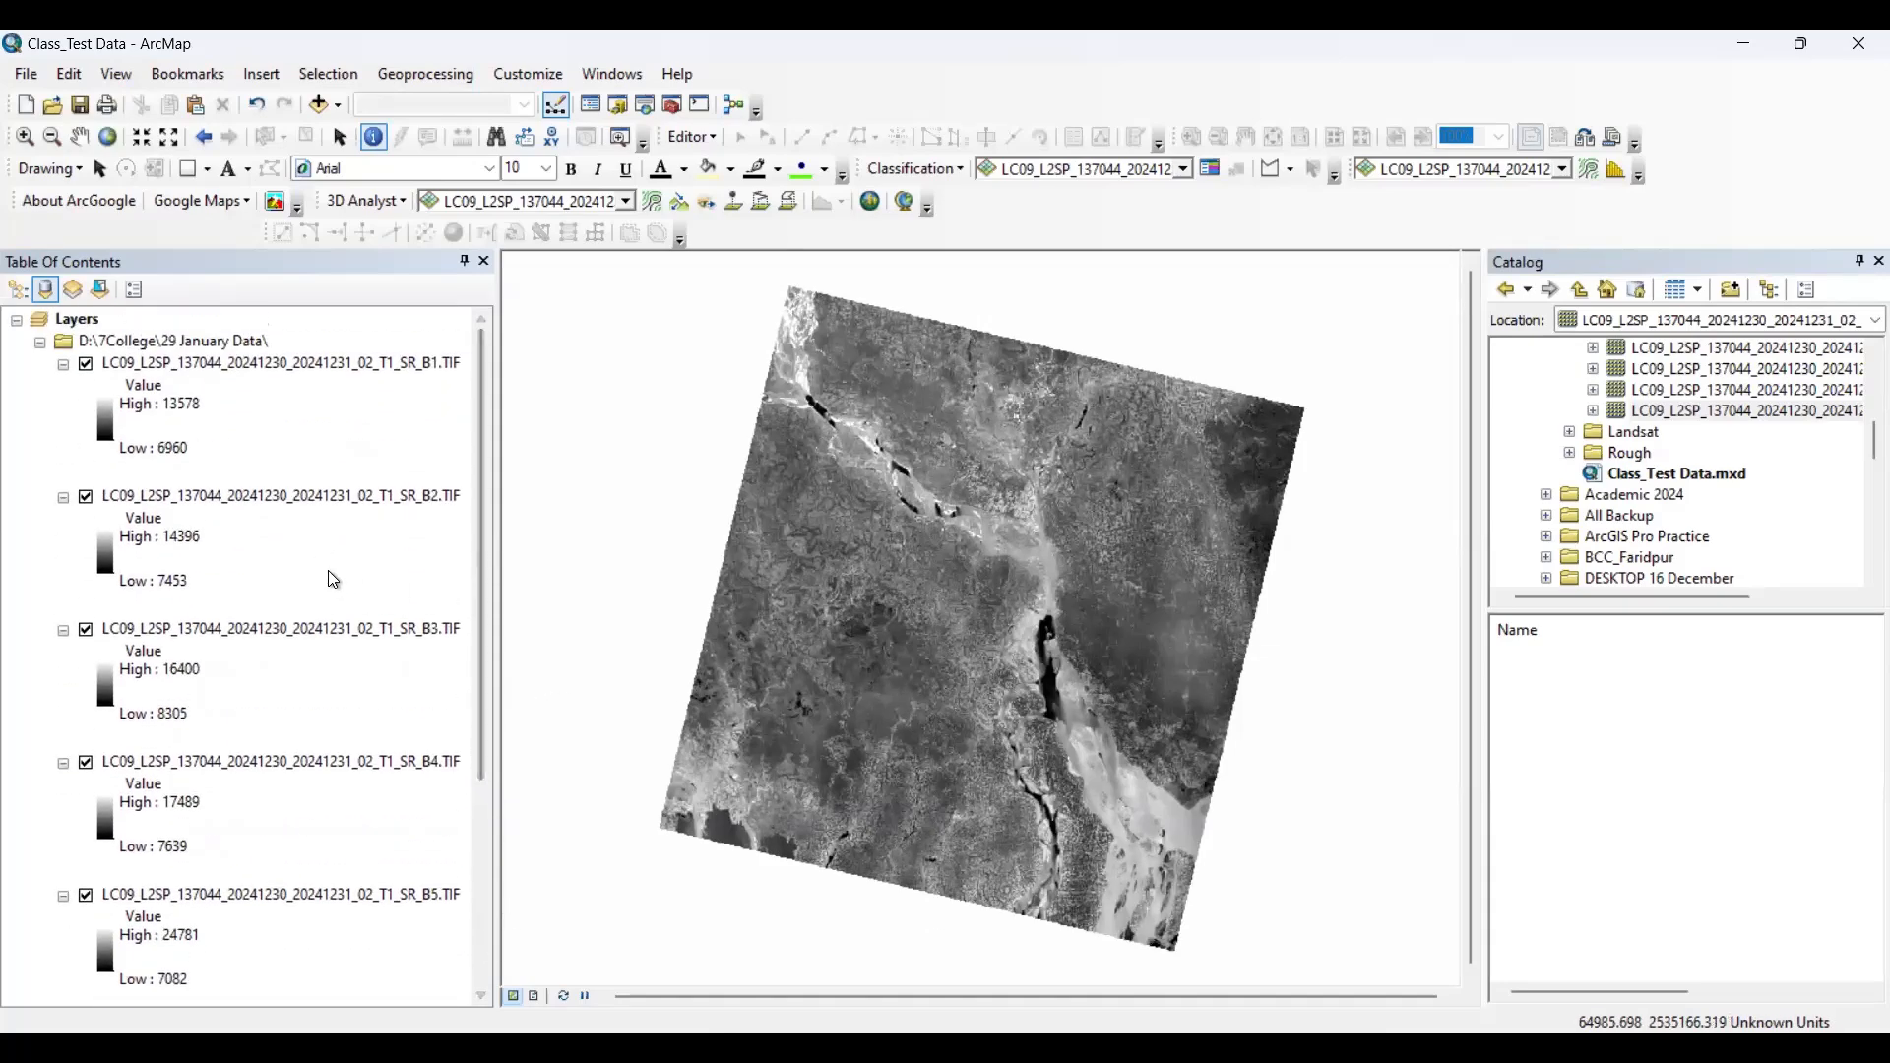
{"action": "left_click", "coordinate": [270, 433]}
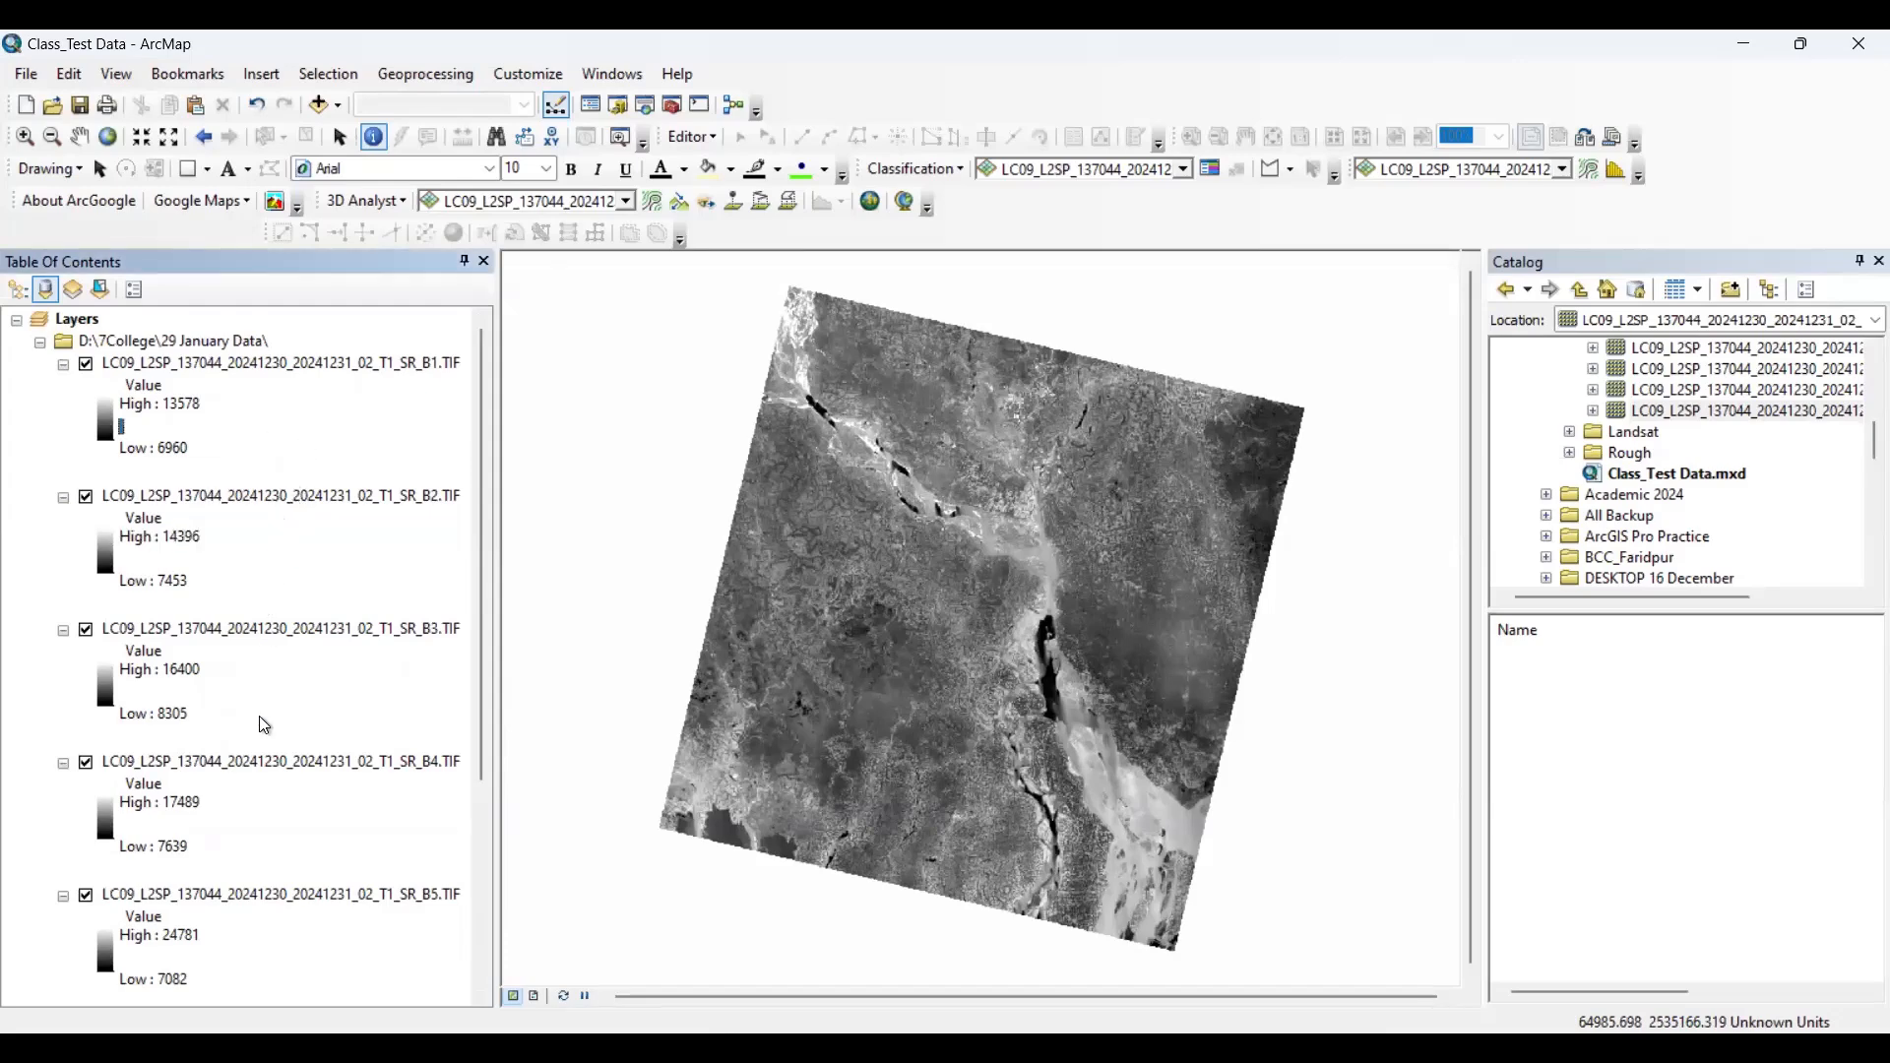
{"action": "scroll", "coordinate": [264, 726], "scroll_direction": "down", "scroll_amount": 3}
{"action": "scroll", "coordinate": [263, 725], "scroll_direction": "up", "scroll_amount": 4}
- Open the toolbox and locate the Composite Bands tool among the data management raster processing tools
{"action": "left_click", "coordinate": [673, 107]}
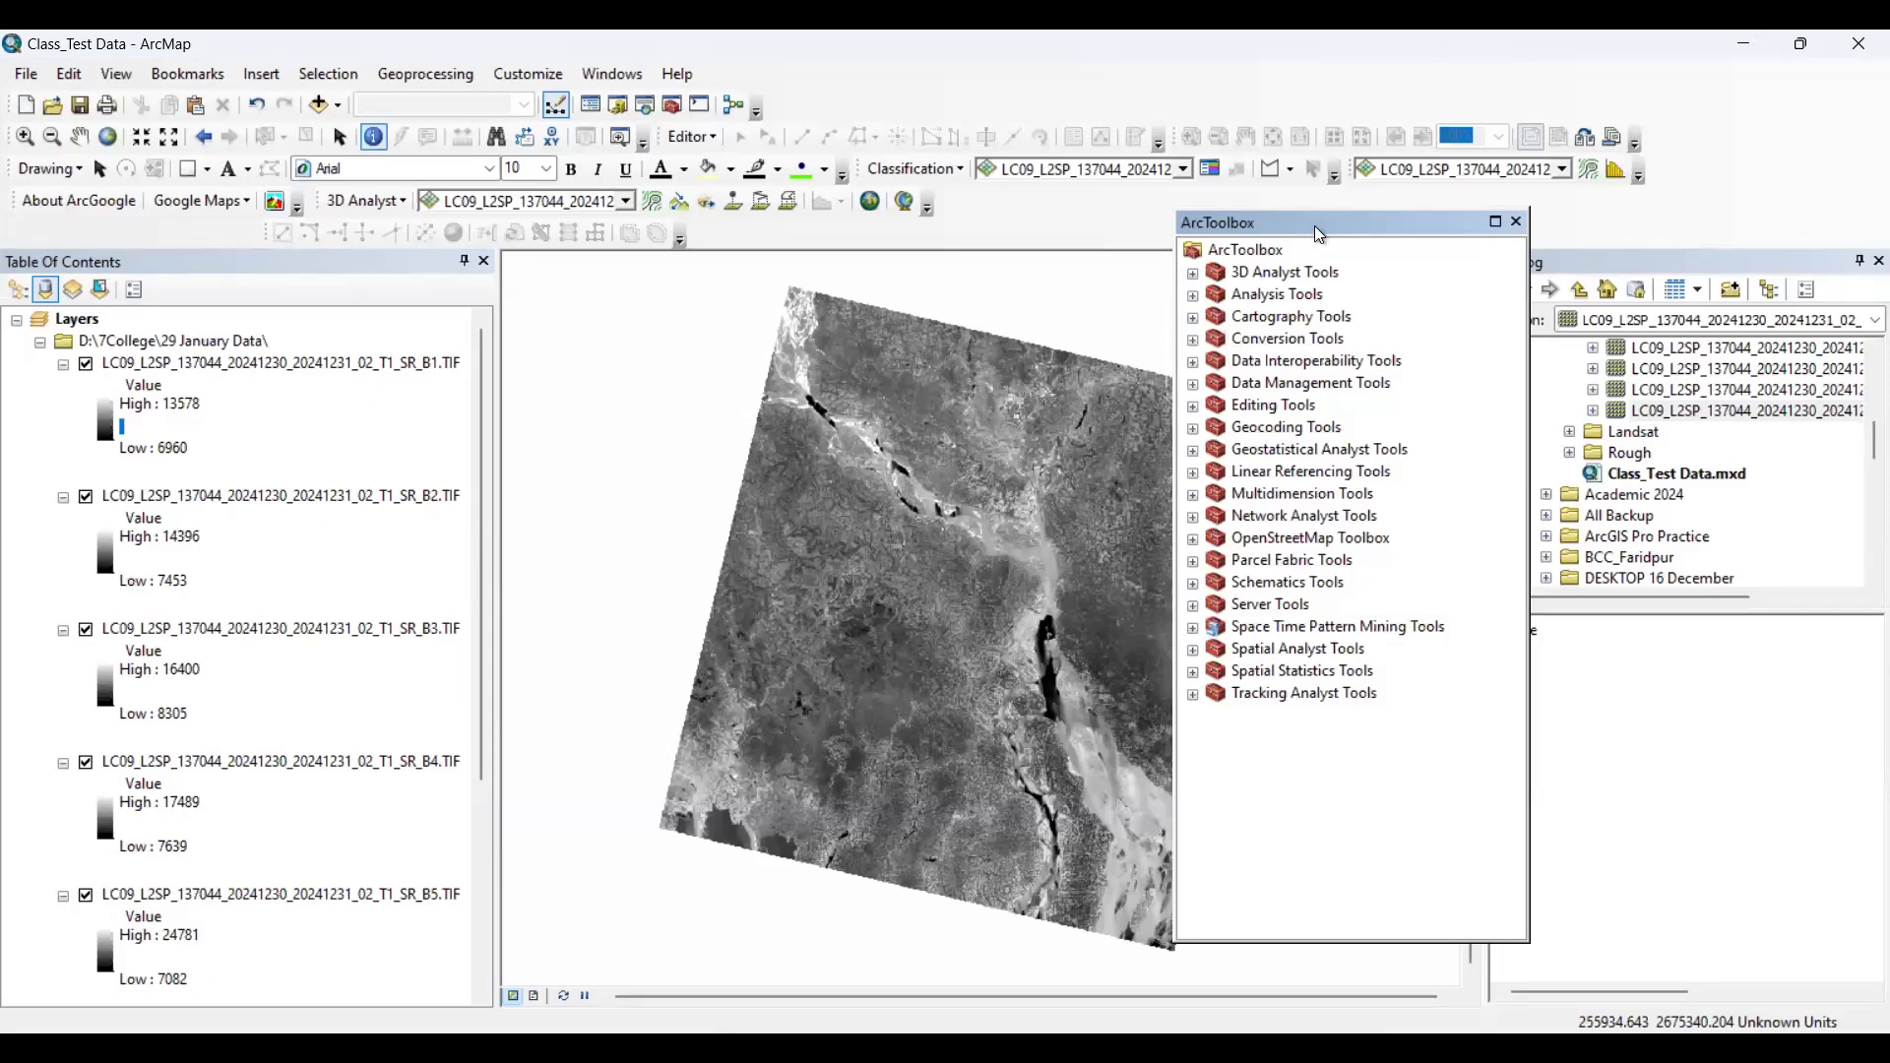
{"action": "left_click_drag", "start_coordinate": [1245, 228], "coordinate": [1171, 240]}
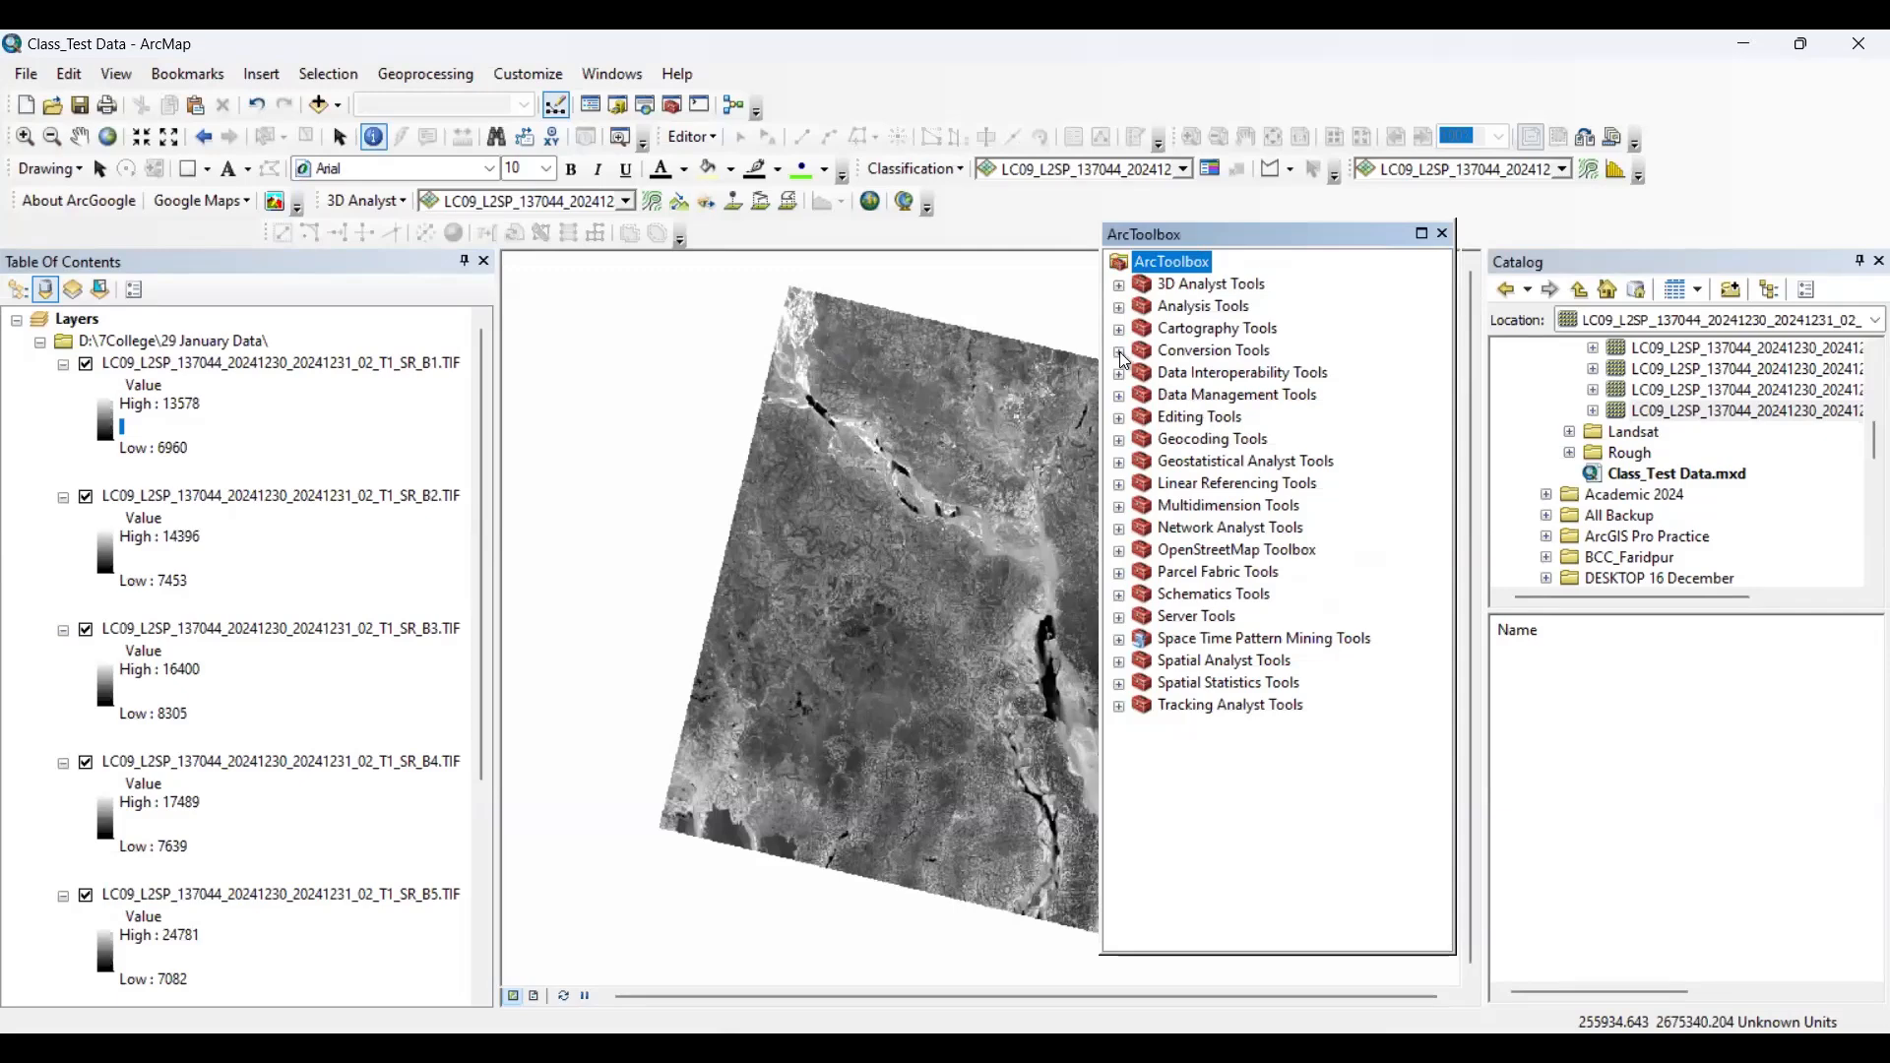
{"action": "left_click", "coordinate": [1119, 394]}
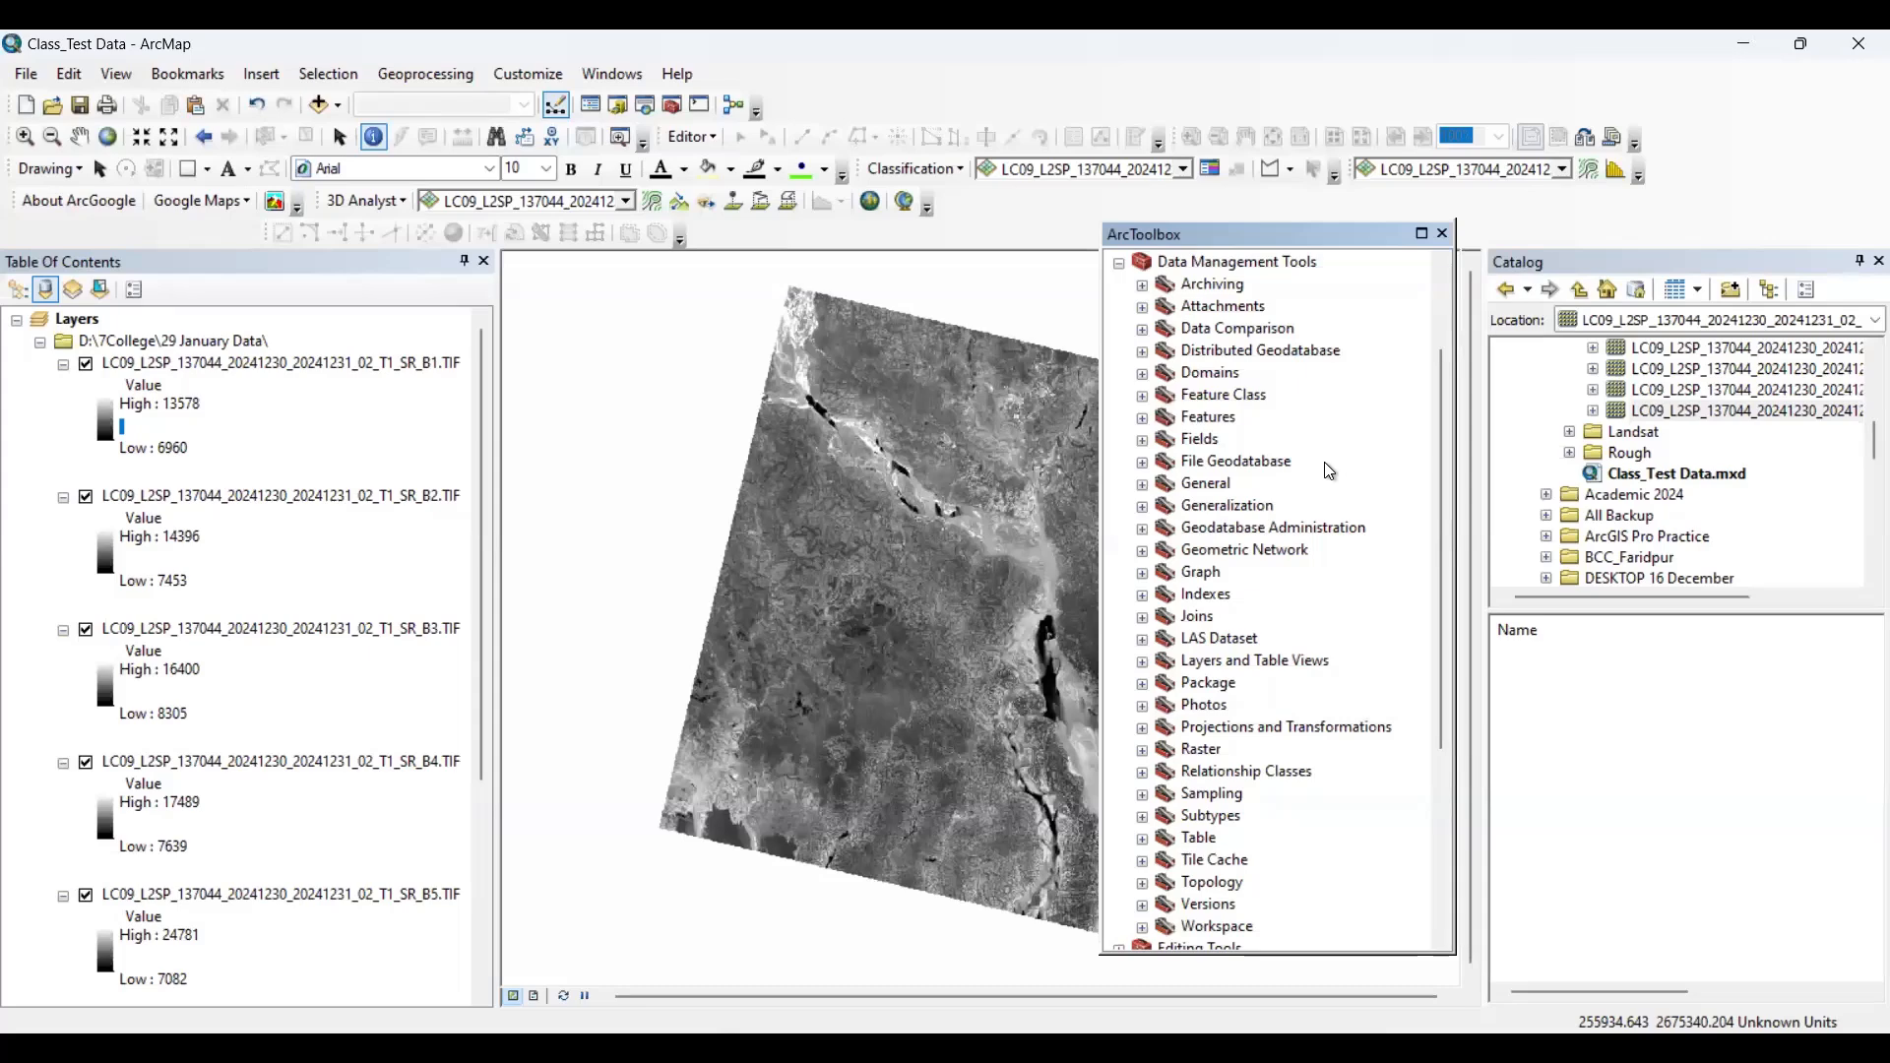
{"action": "scroll", "coordinate": [1327, 462], "scroll_direction": "down", "scroll_amount": 3}
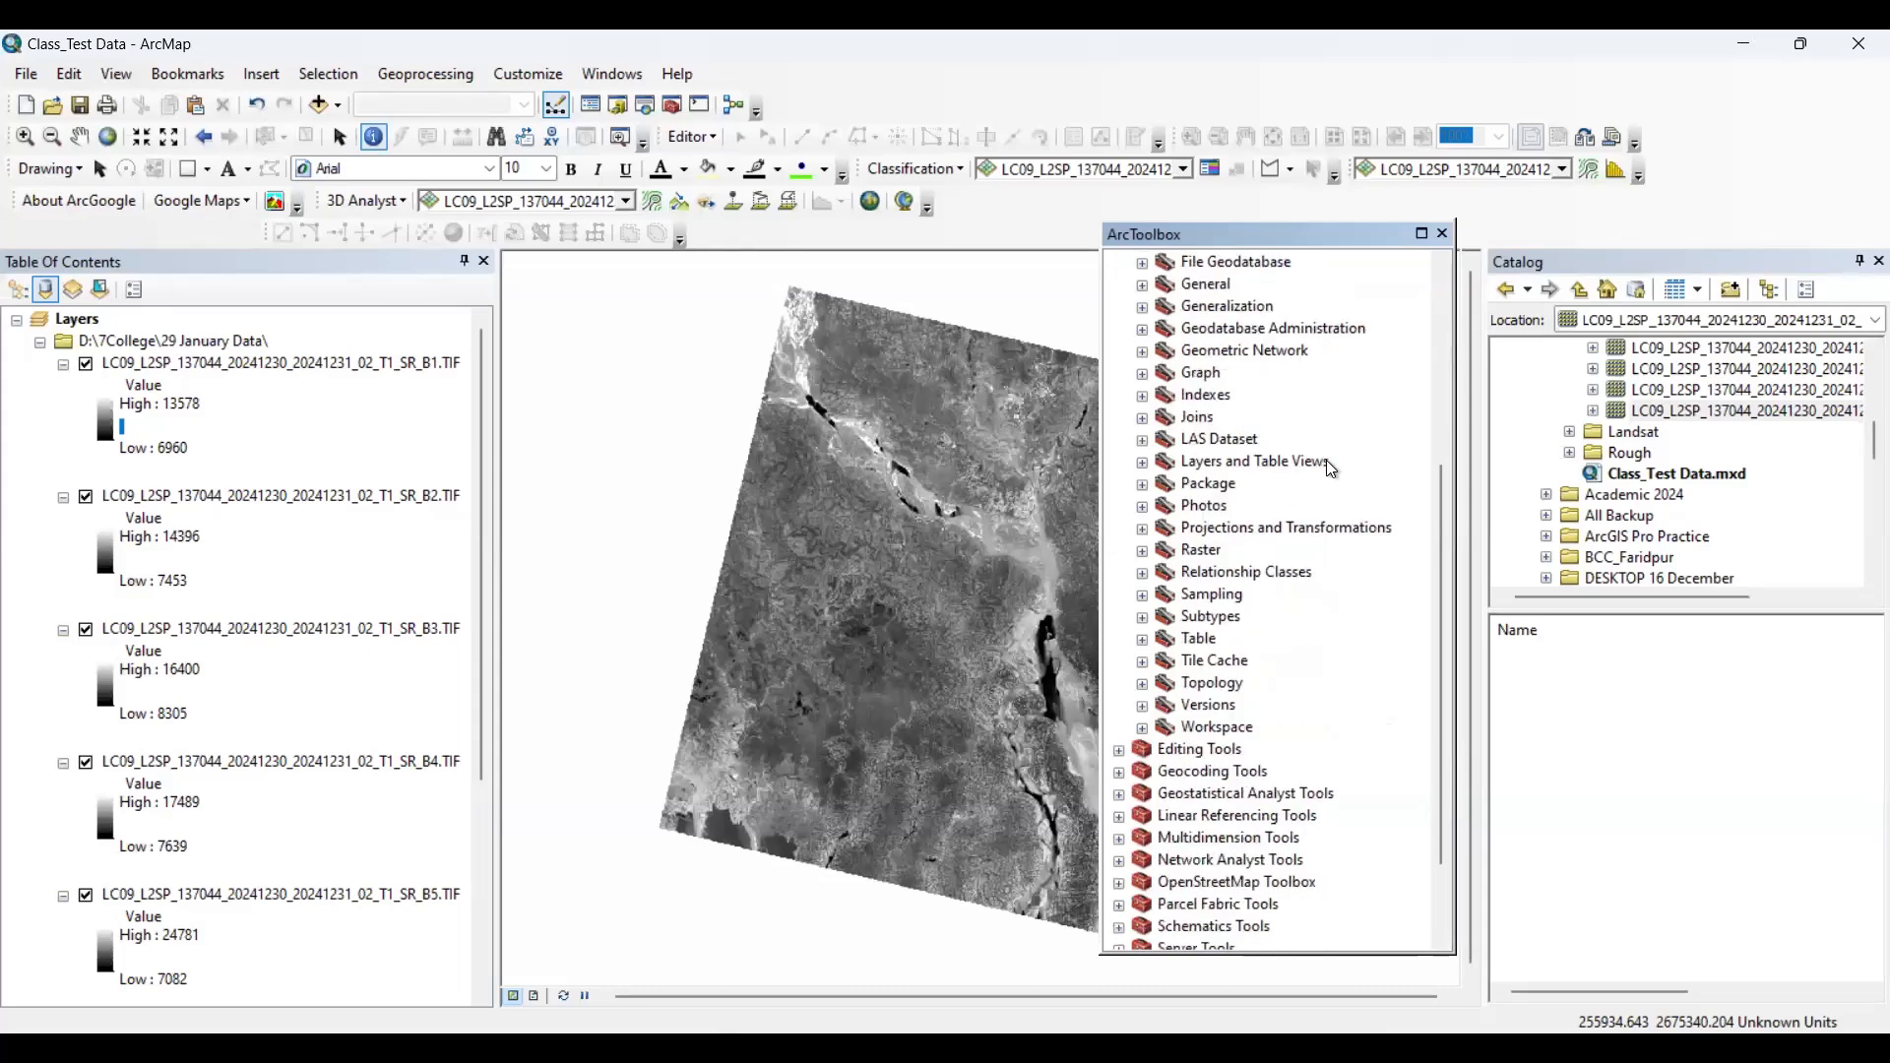
{"action": "left_click", "coordinate": [1144, 551]}
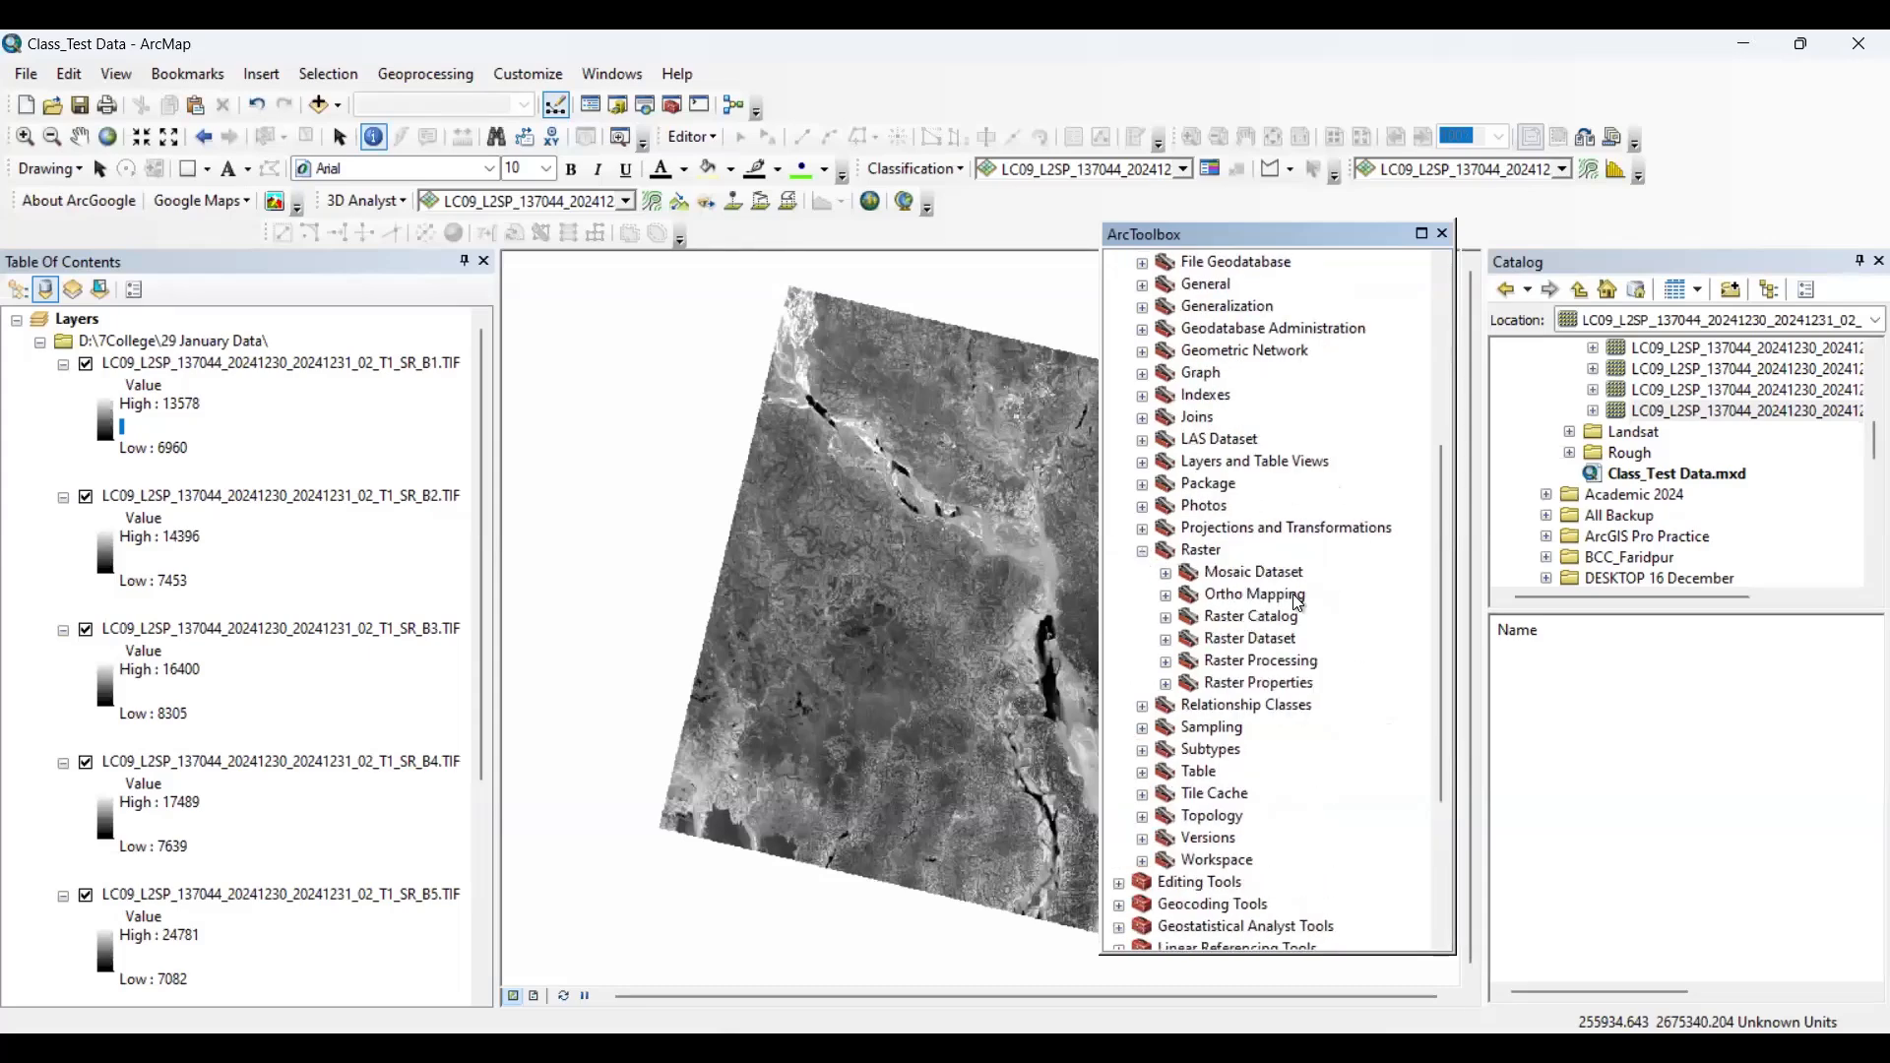
{"action": "left_click", "coordinate": [1166, 661]}
{"action": "scroll", "coordinate": [1378, 650], "scroll_direction": "down", "scroll_amount": 2}
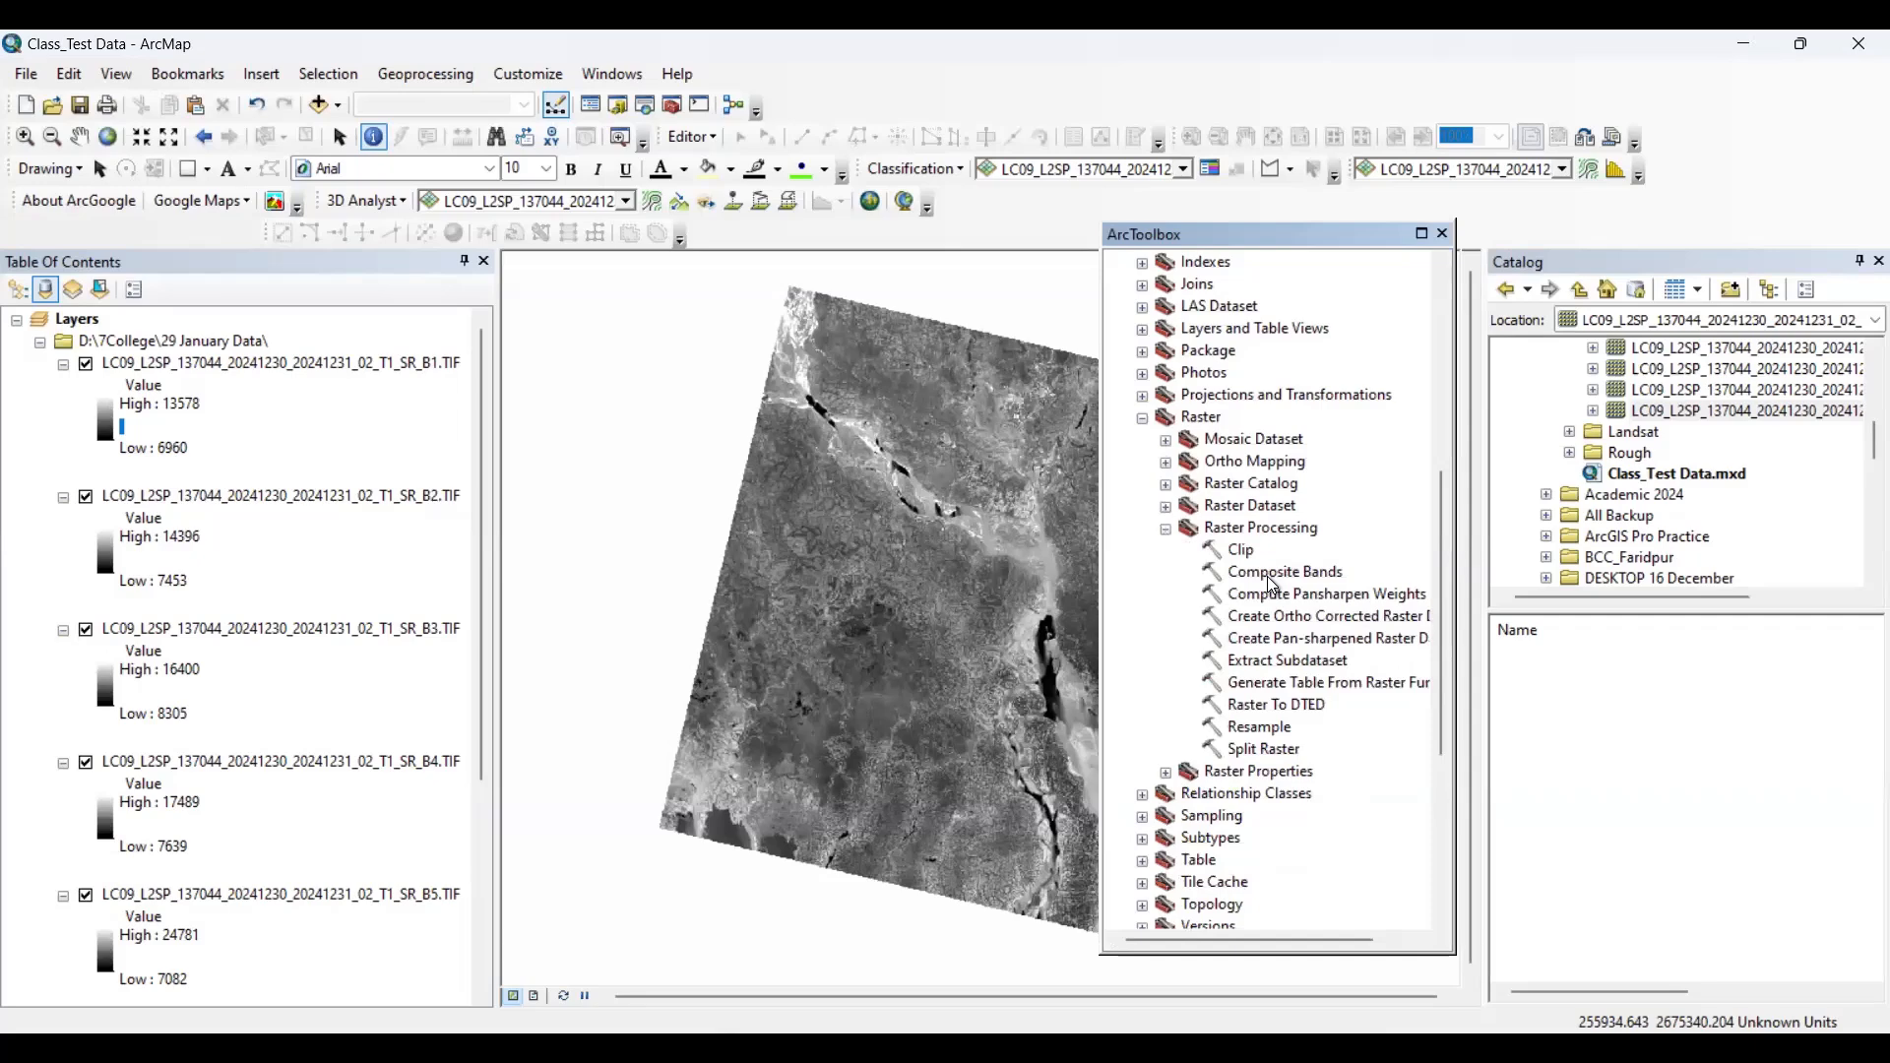
{"action": "left_click", "coordinate": [1284, 571]}
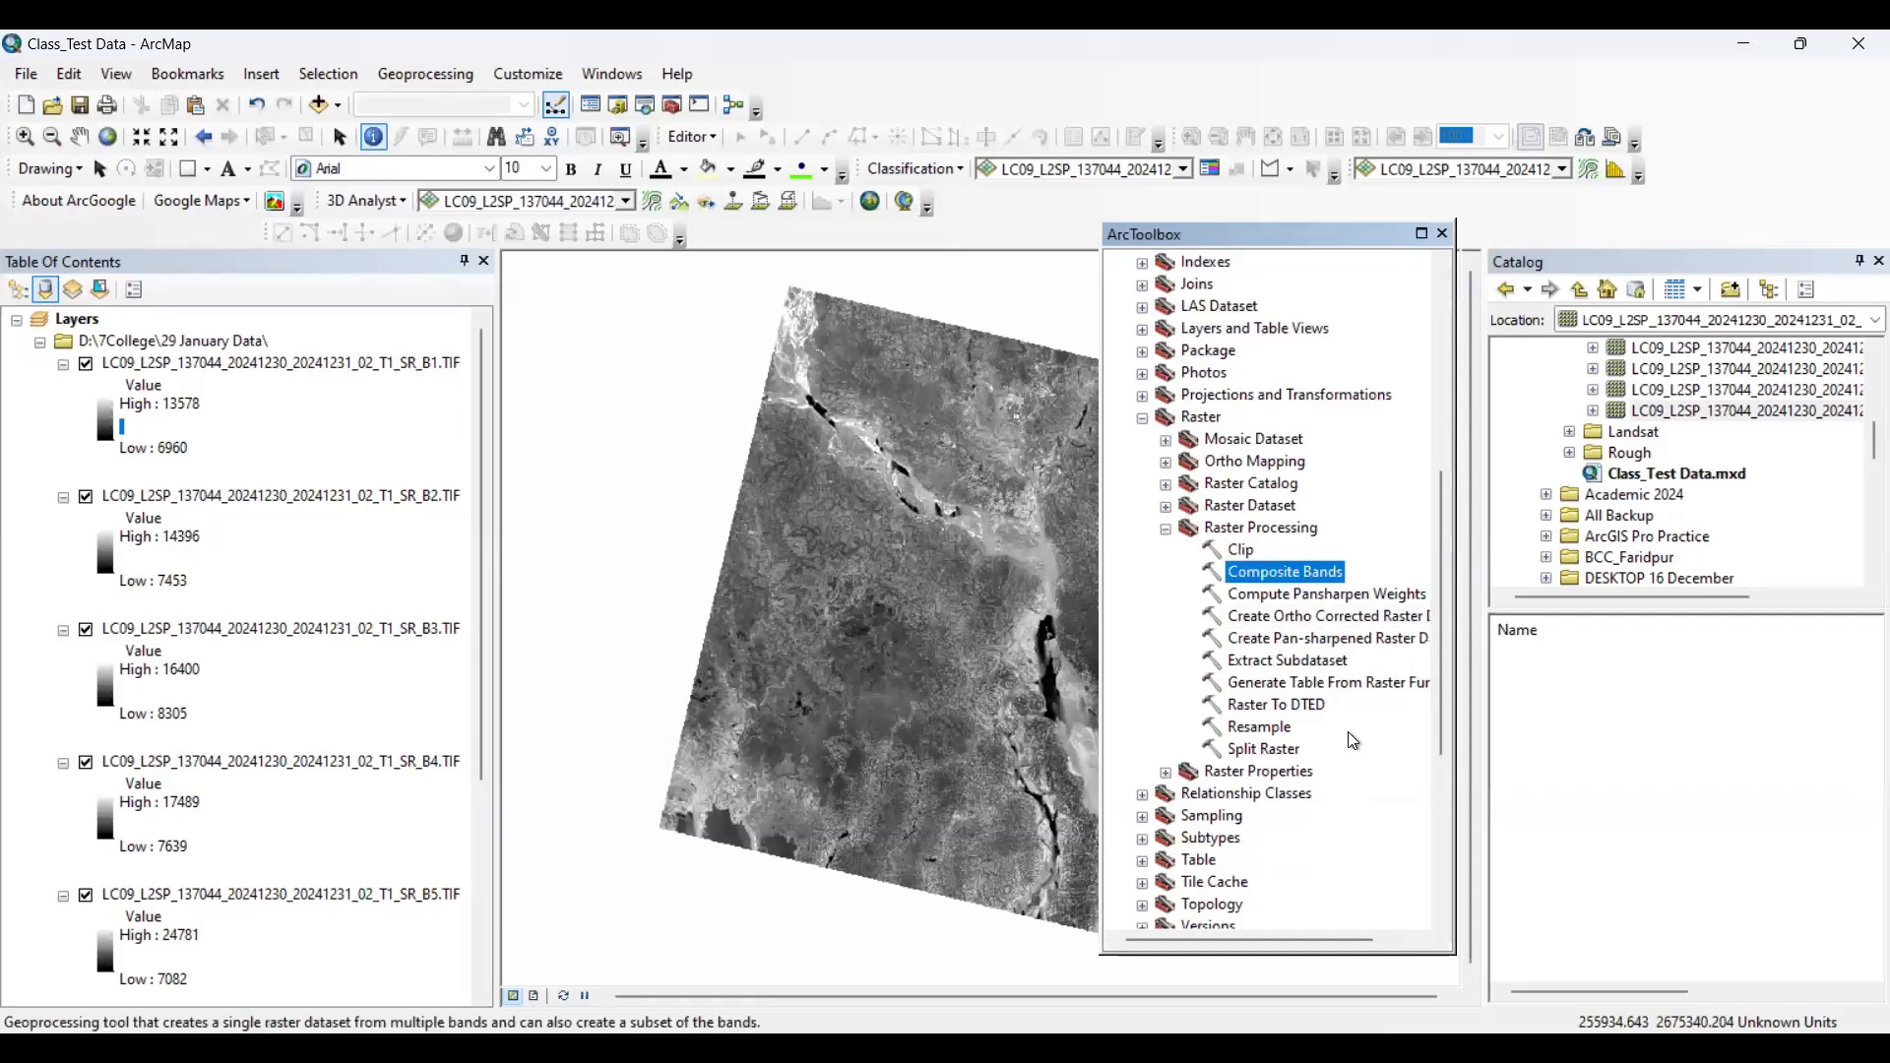
{"action": "scroll", "coordinate": [1366, 659], "scroll_direction": "up", "scroll_amount": 1}
{"action": "scroll", "coordinate": [1370, 667], "scroll_direction": "up", "scroll_amount": 6}
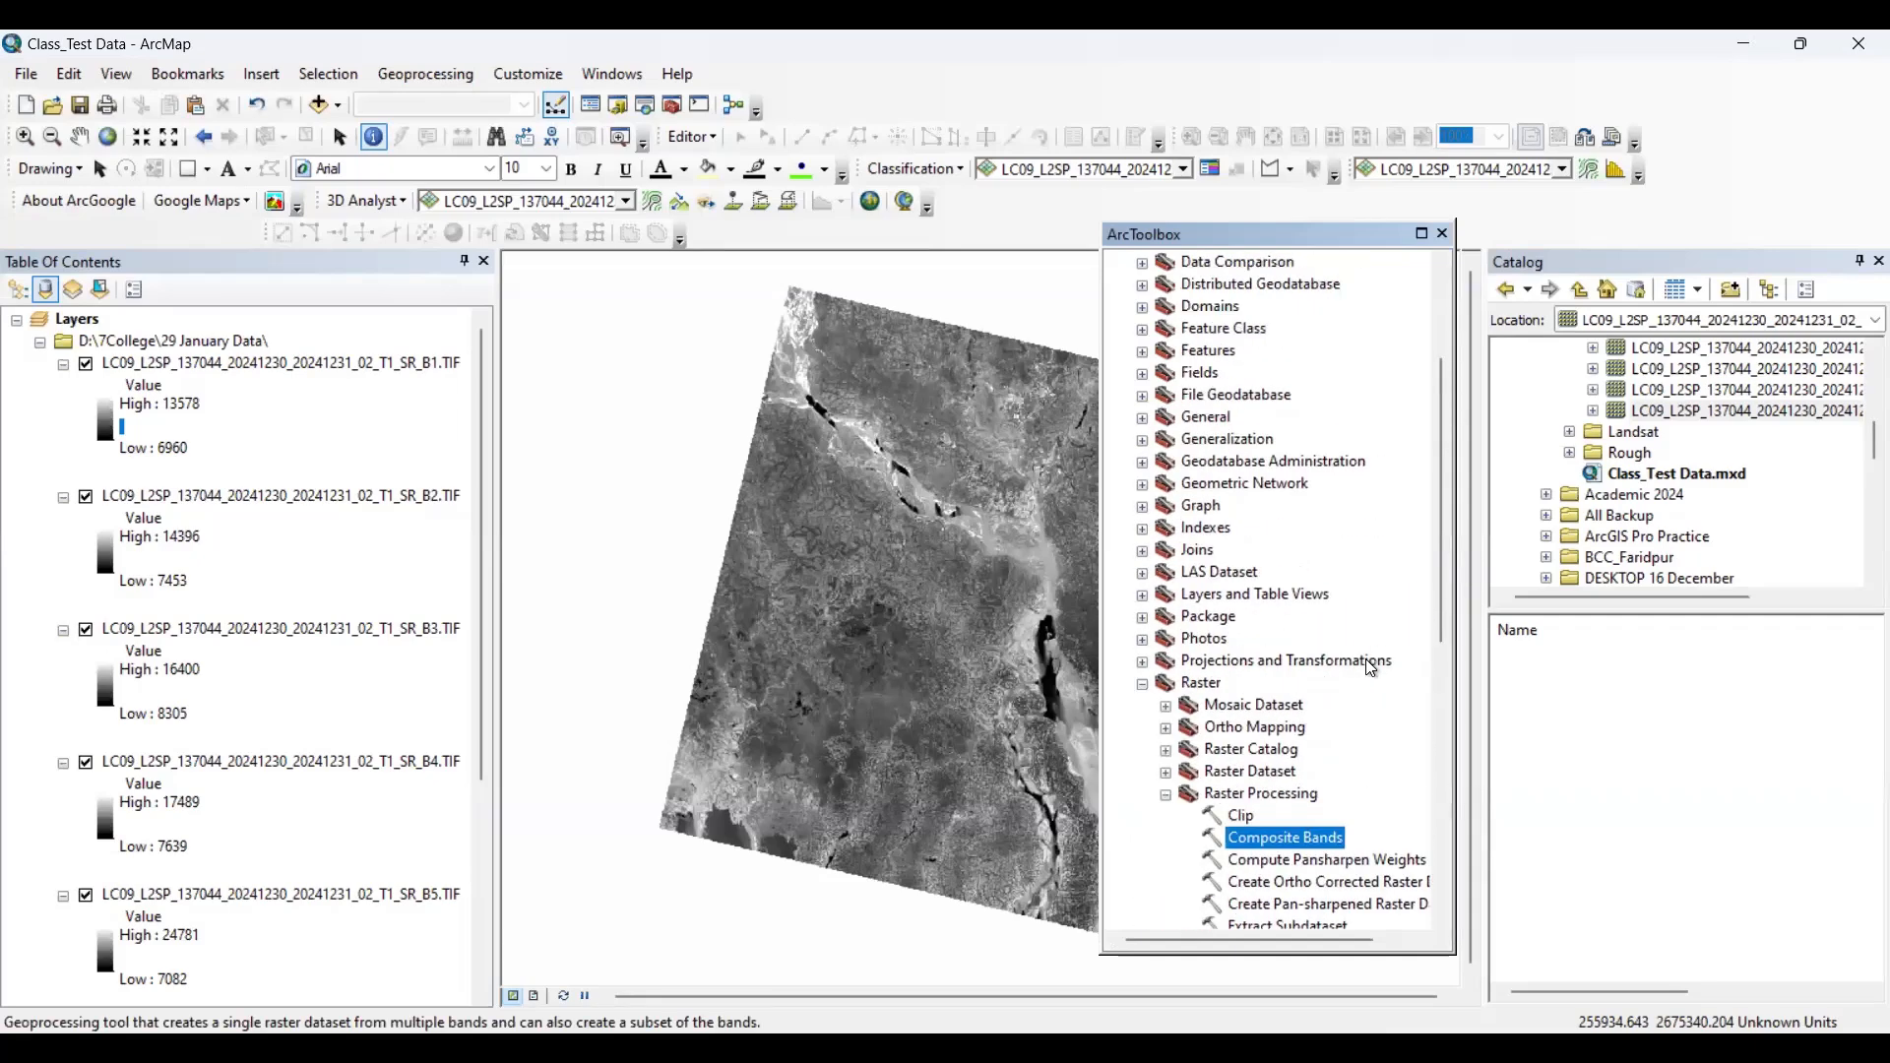
{"action": "scroll", "coordinate": [1370, 667], "scroll_direction": "down", "scroll_amount": 5}
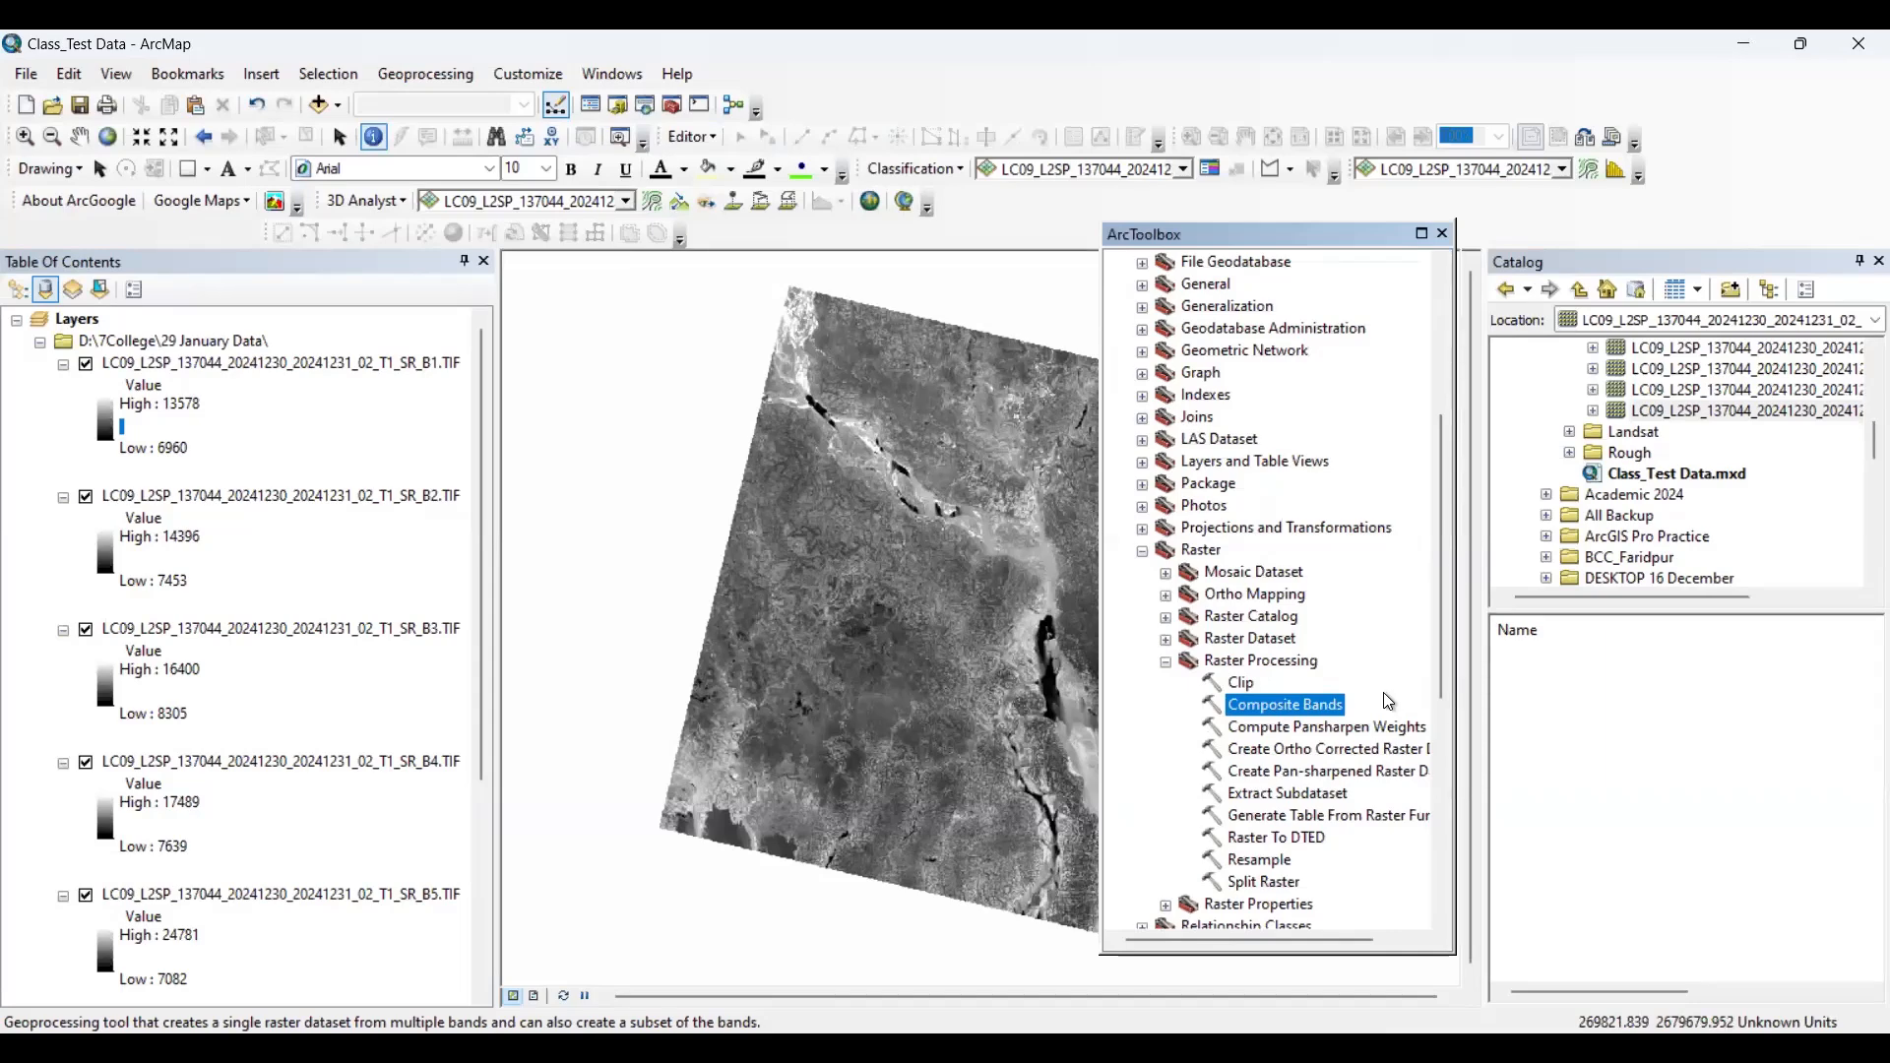
- Start Composite Bands and list the SR_B1 through SR_B7 rasters as its inputs in band order
{"action": "double_click", "coordinate": [1290, 706]}
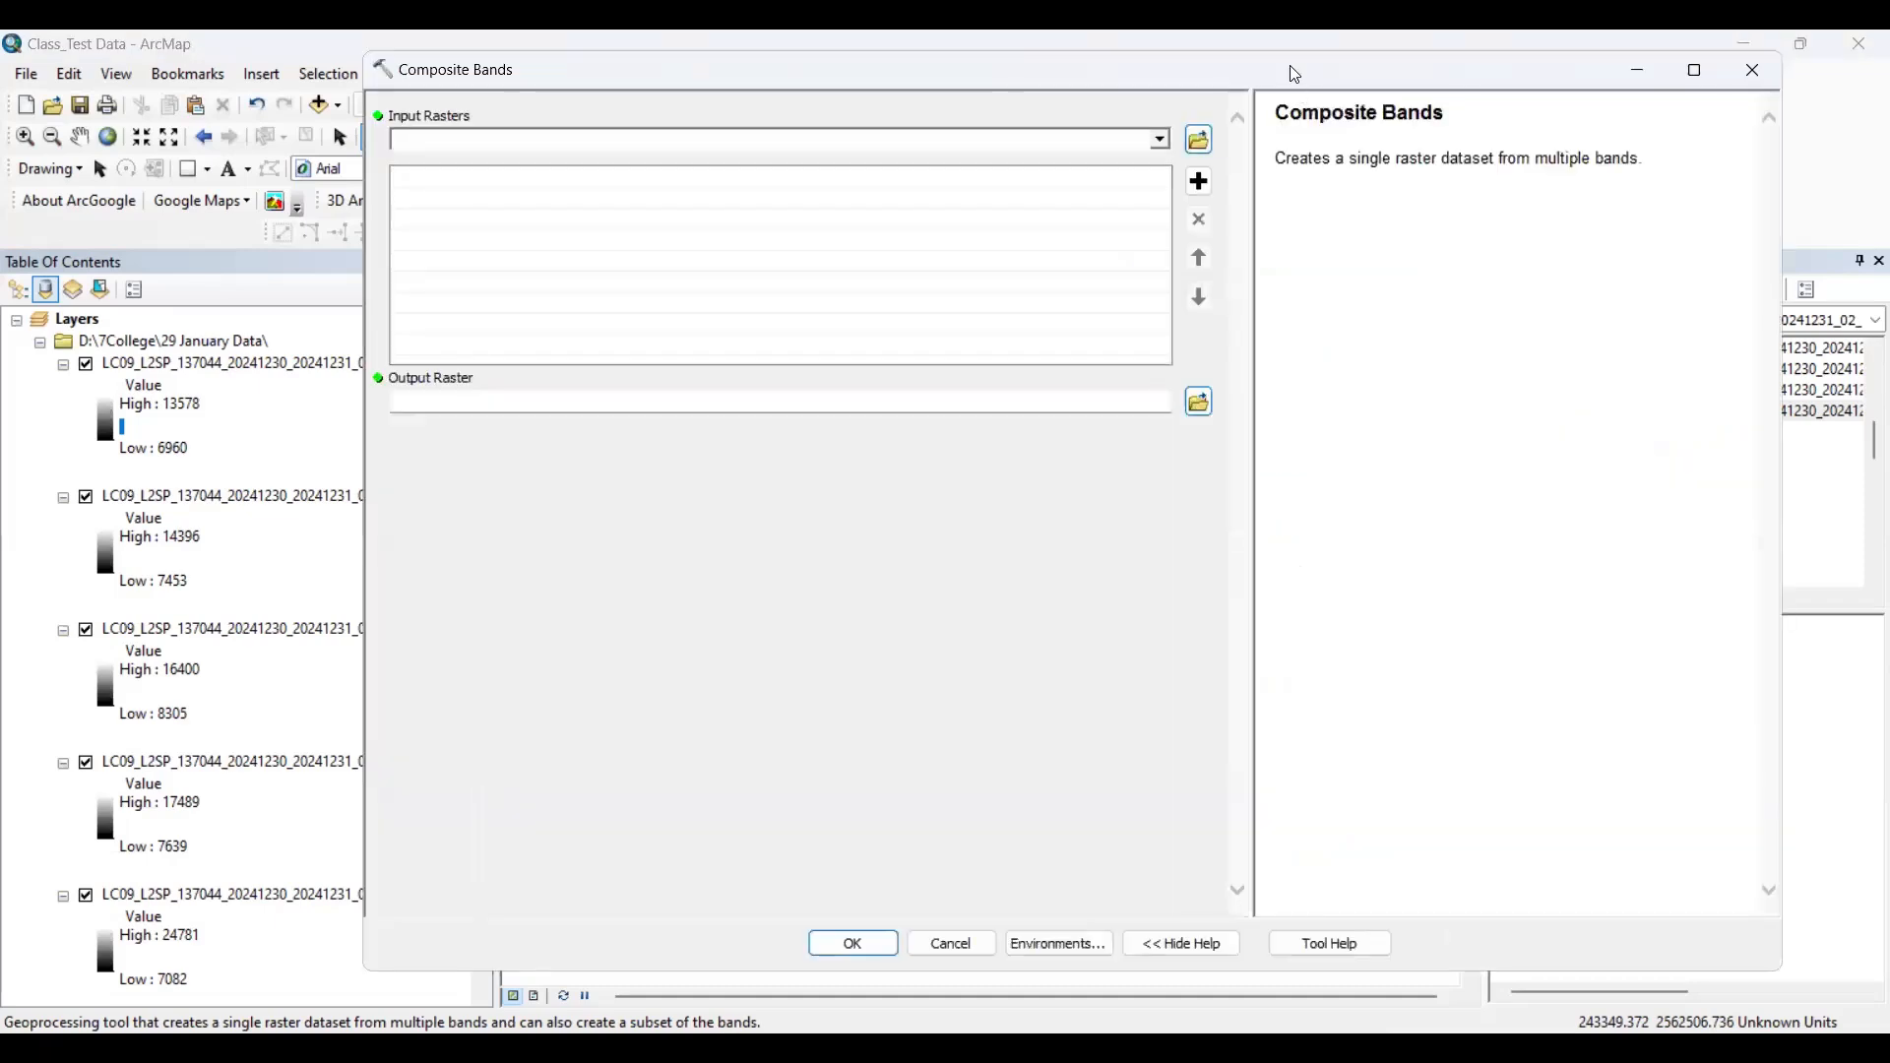
{"action": "left_click_drag", "start_coordinate": [1290, 68], "coordinate": [1186, 445]}
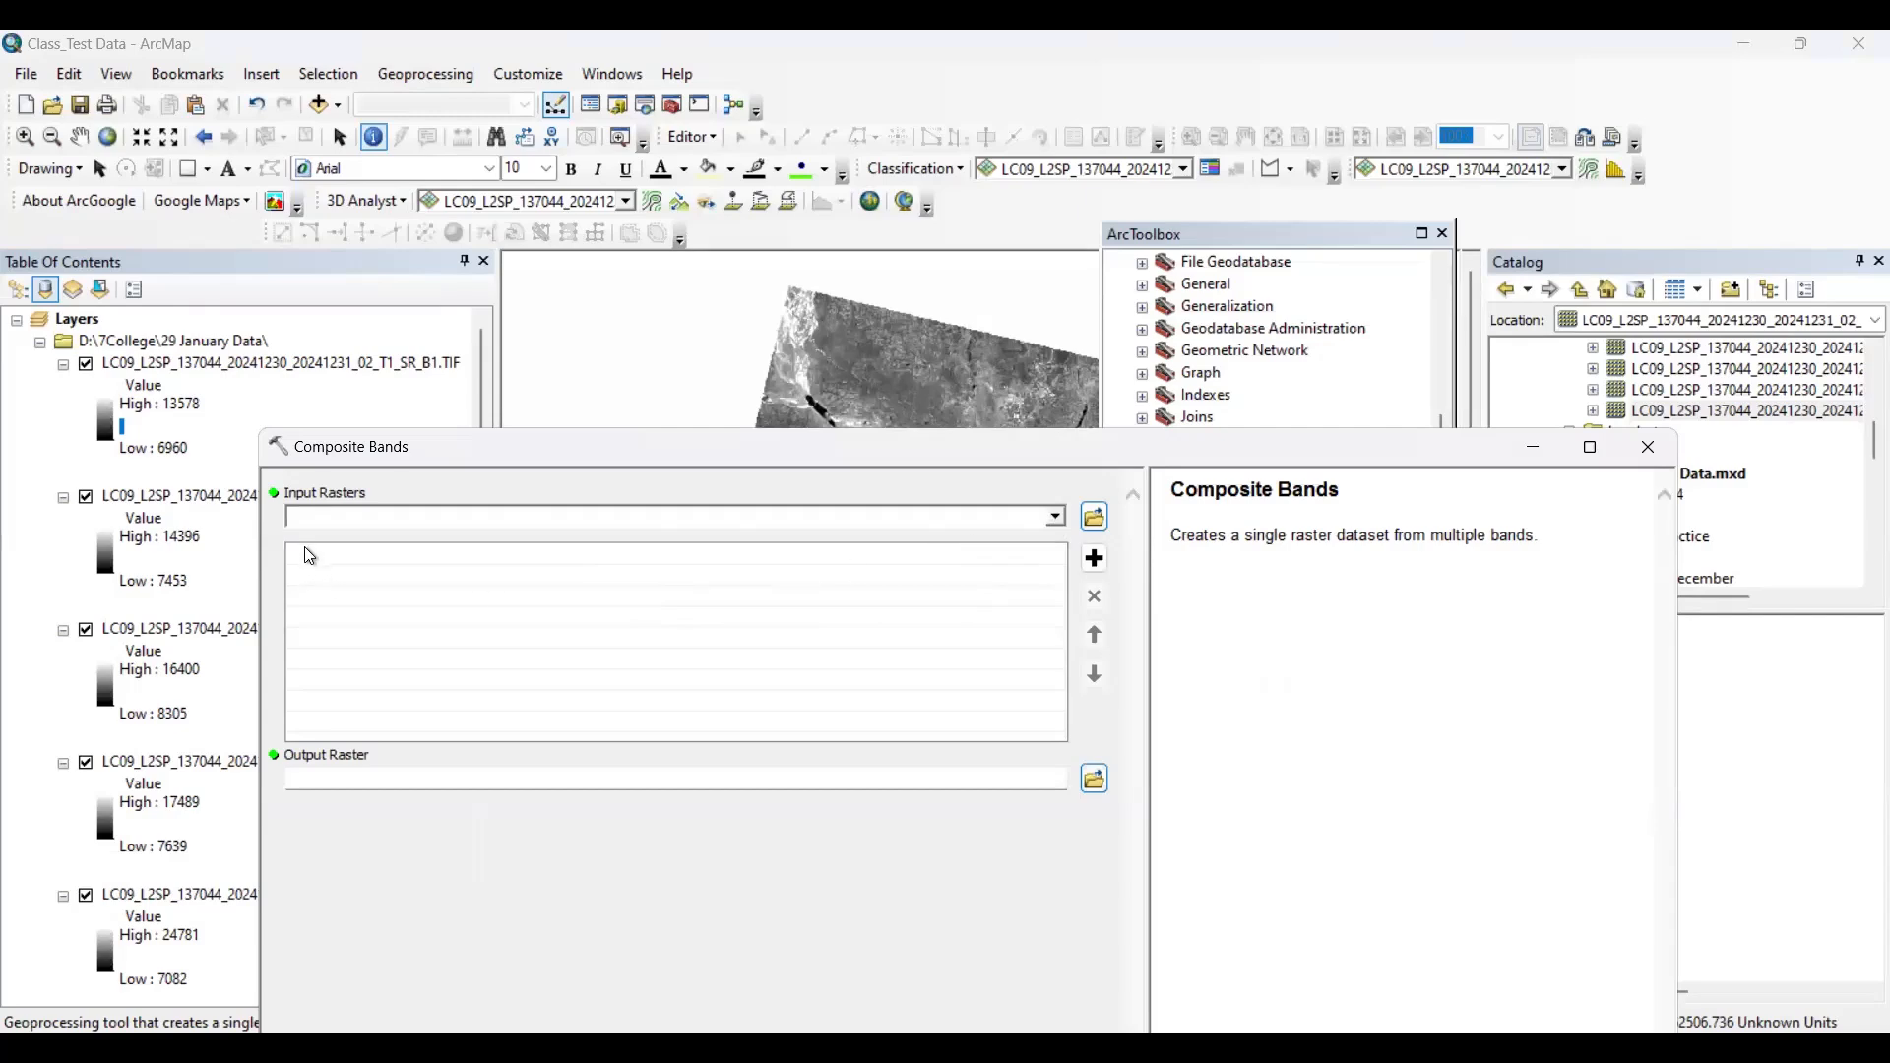
{"action": "left_click", "coordinate": [1056, 519]}
{"action": "left_click", "coordinate": [645, 538]}
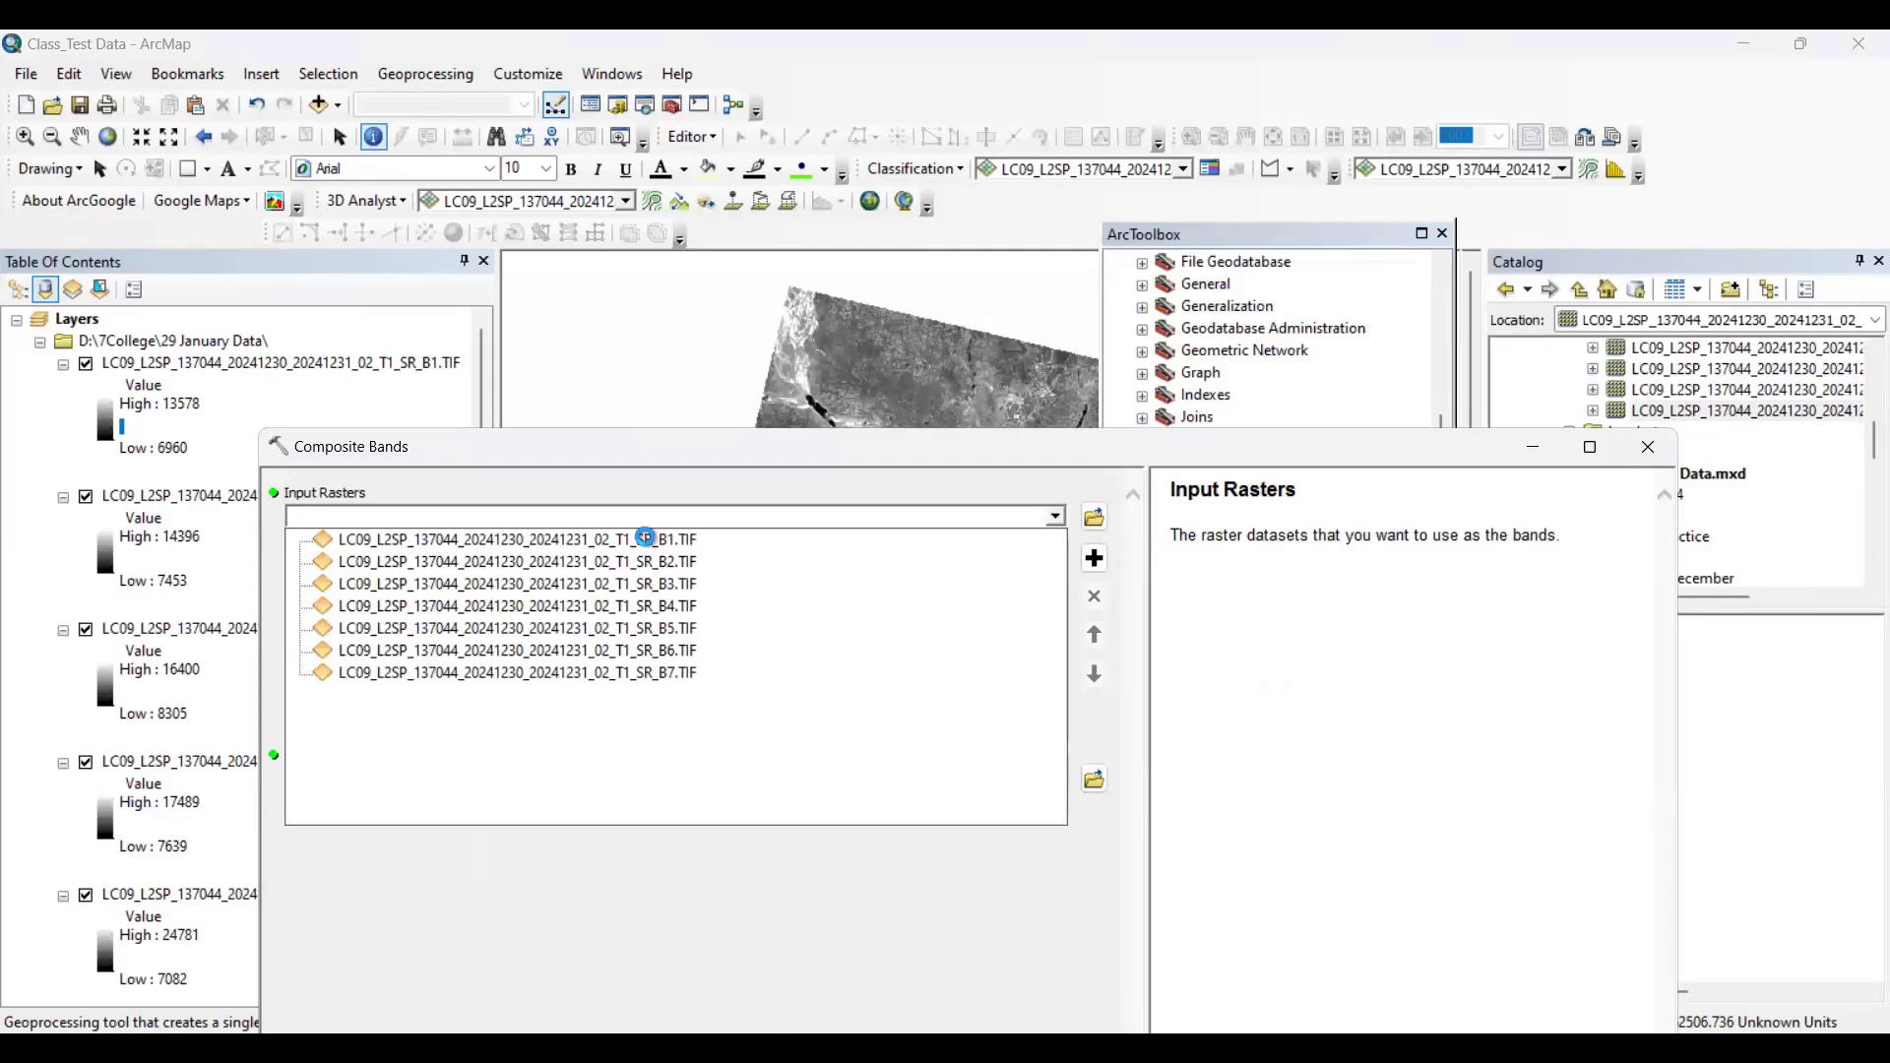
{"action": "left_click", "coordinate": [1056, 519]}
{"action": "left_click", "coordinate": [699, 563]}
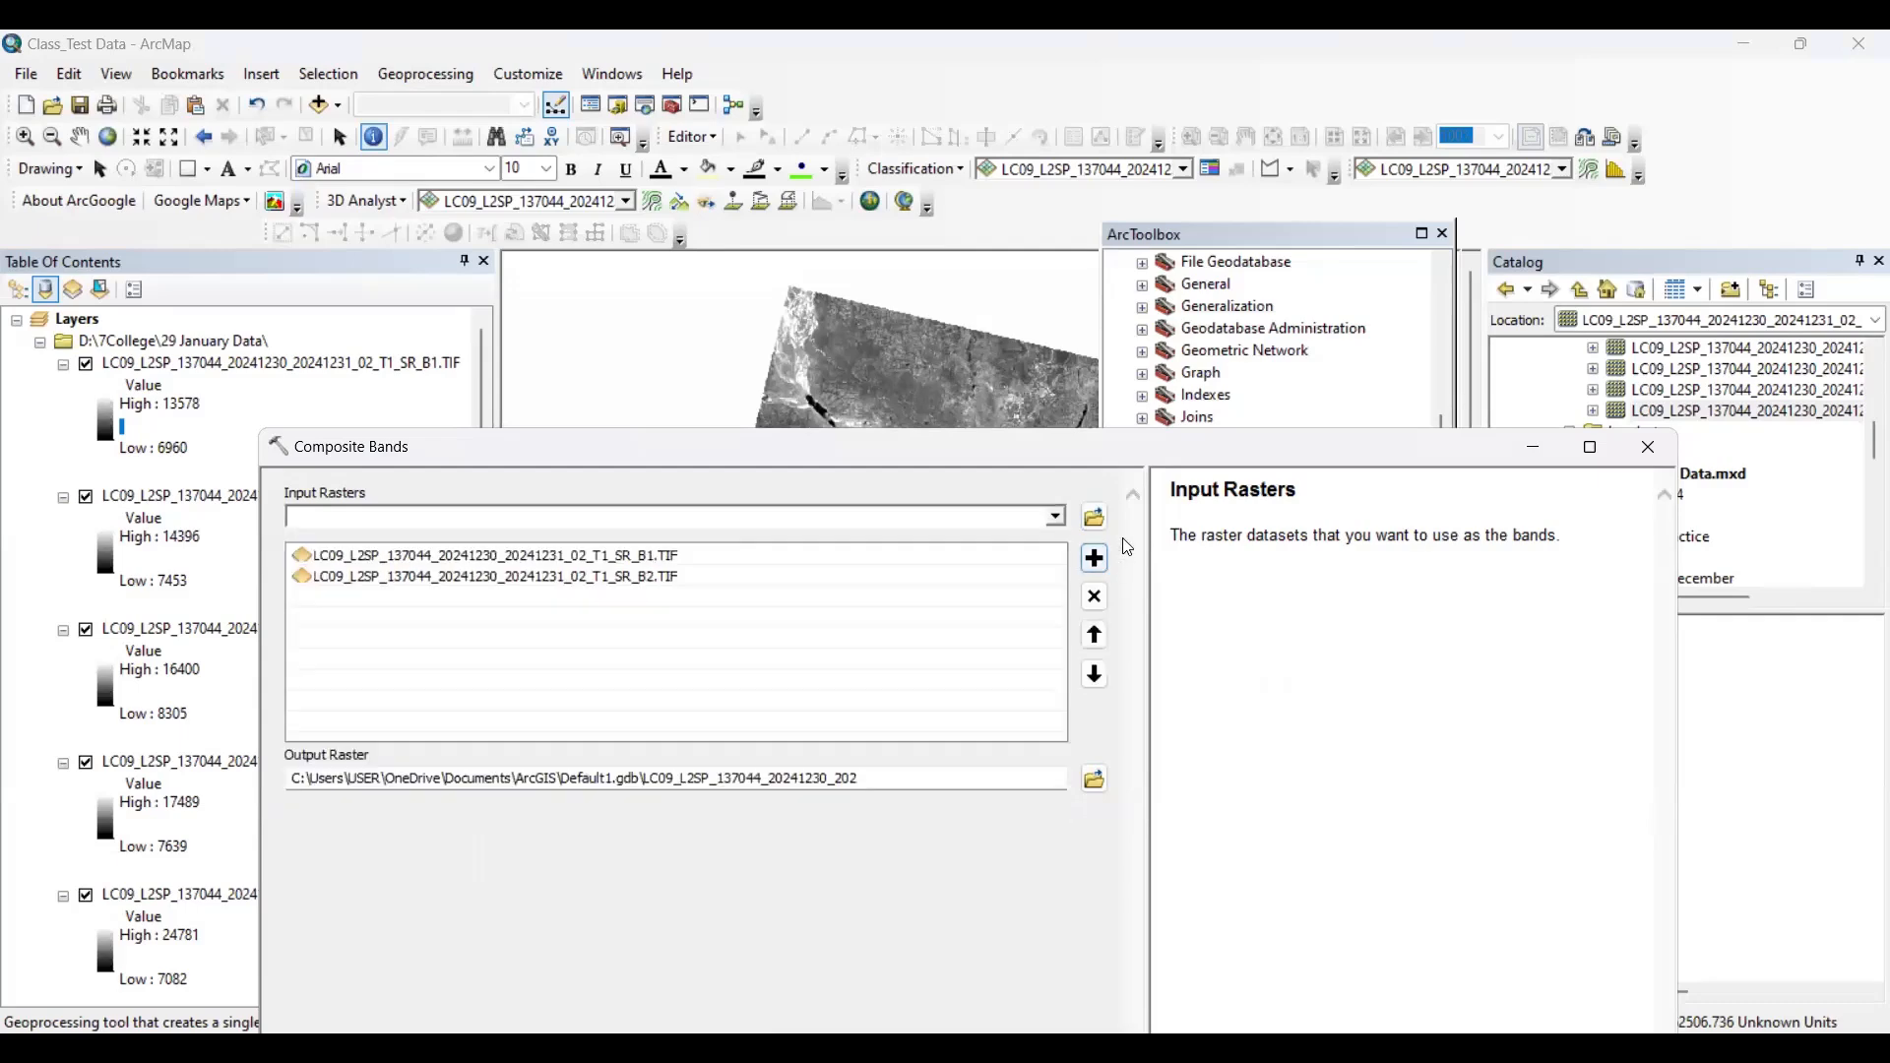
{"action": "left_click", "coordinate": [1056, 519]}
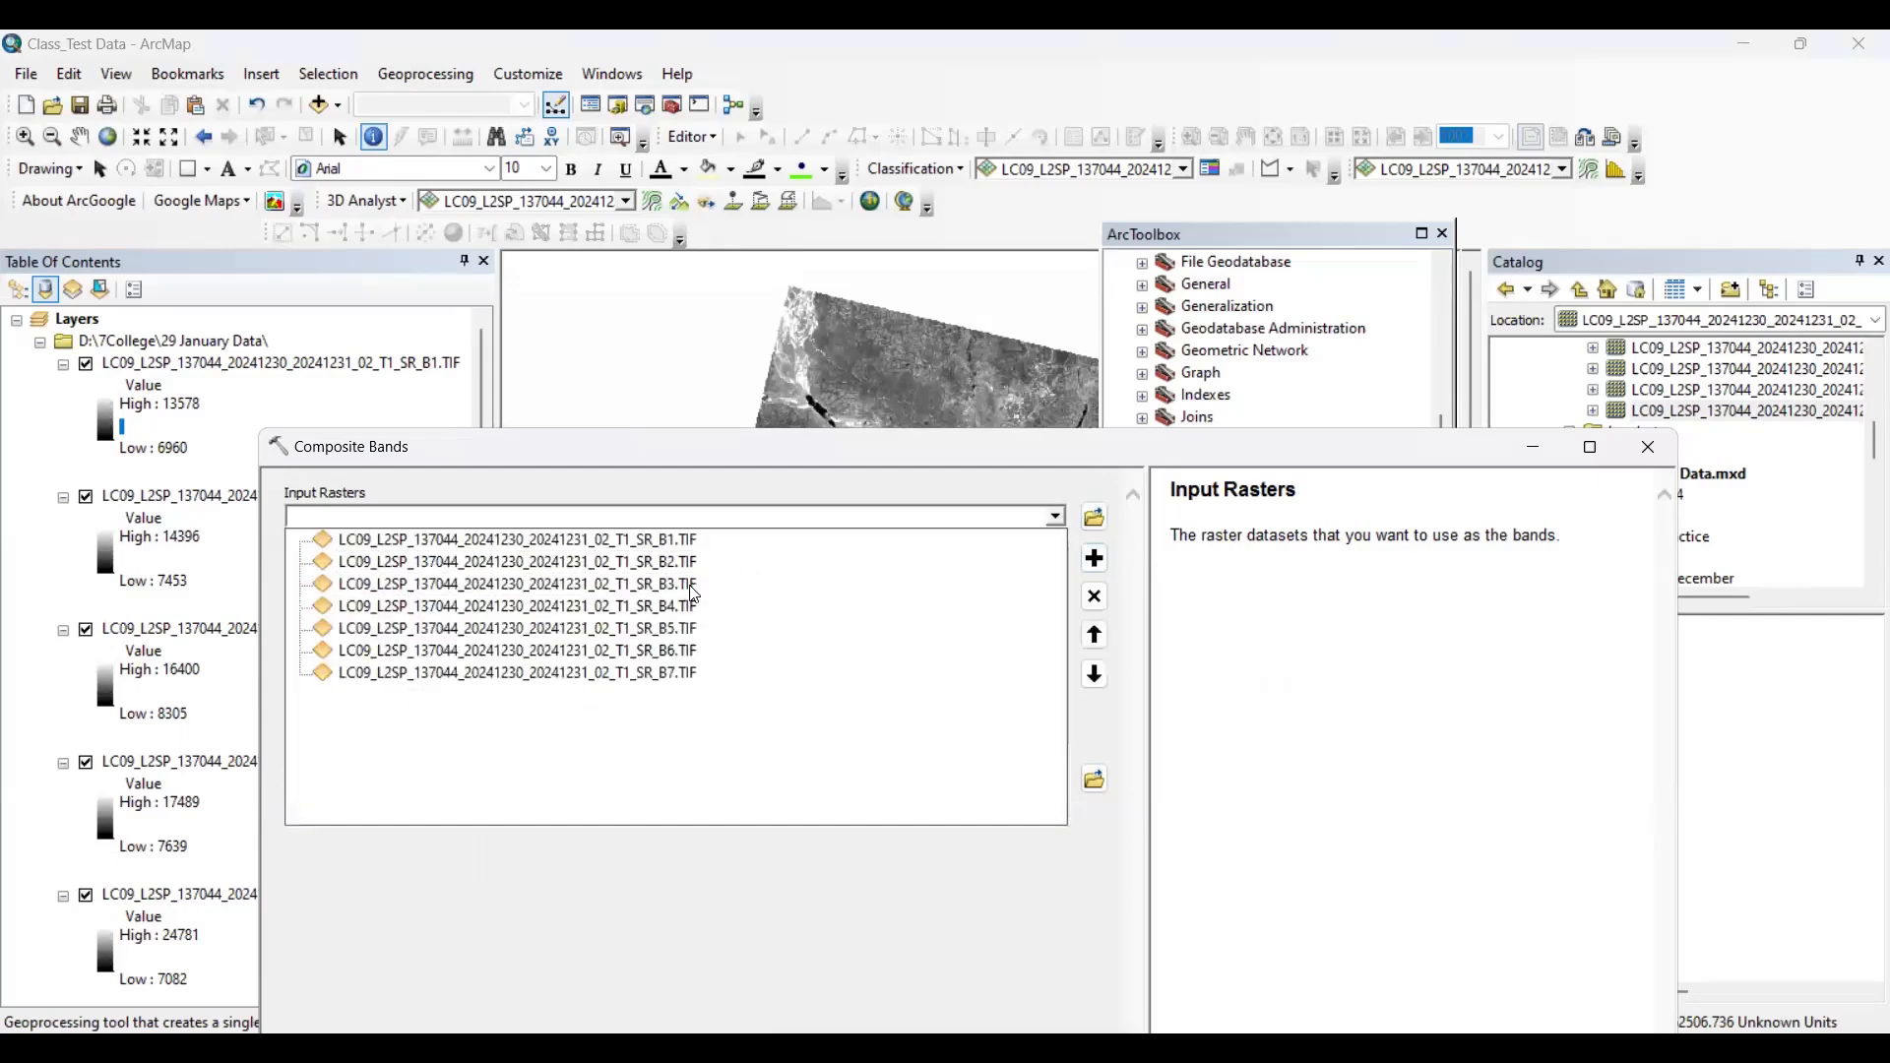
{"action": "left_click", "coordinate": [695, 586]}
{"action": "left_click", "coordinate": [1056, 519]}
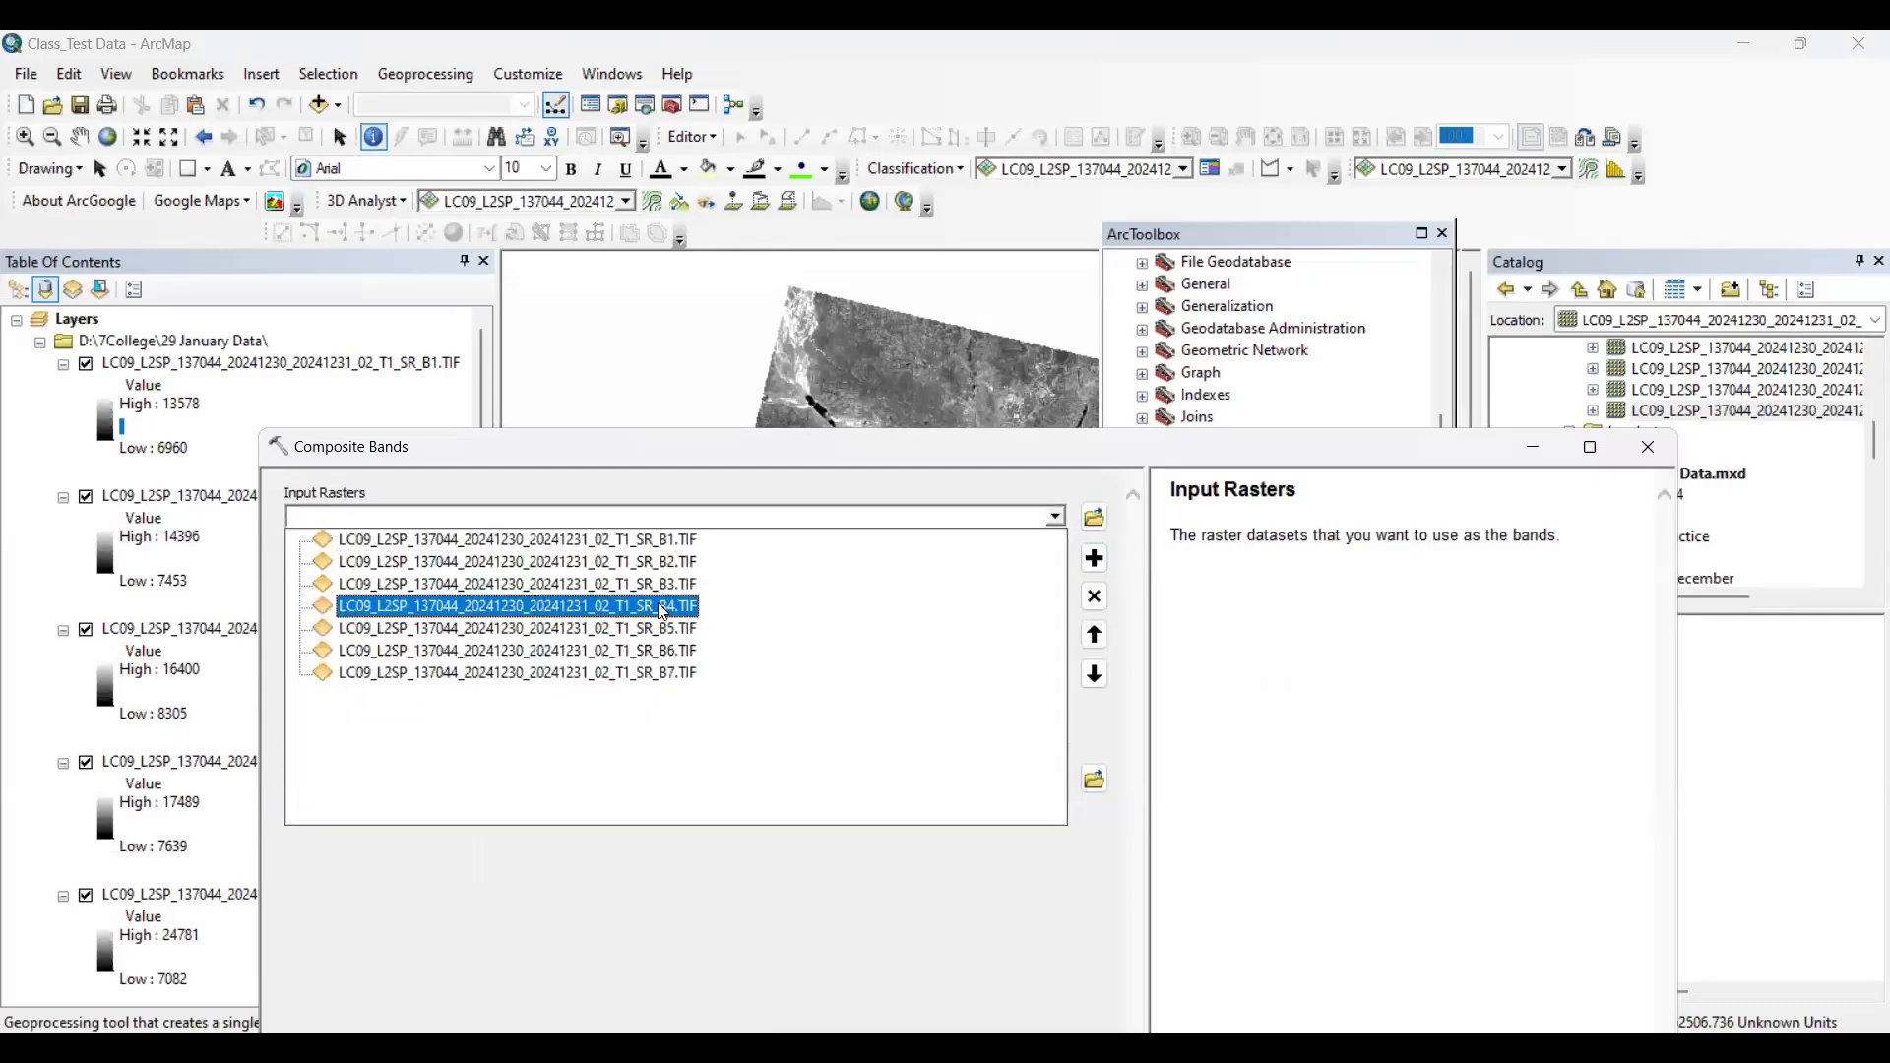
{"action": "left_click", "coordinate": [663, 608]}
{"action": "left_click", "coordinate": [1056, 519]}
{"action": "left_click", "coordinate": [692, 627]}
{"action": "left_click", "coordinate": [1056, 519]}
{"action": "left_click", "coordinate": [728, 640]}
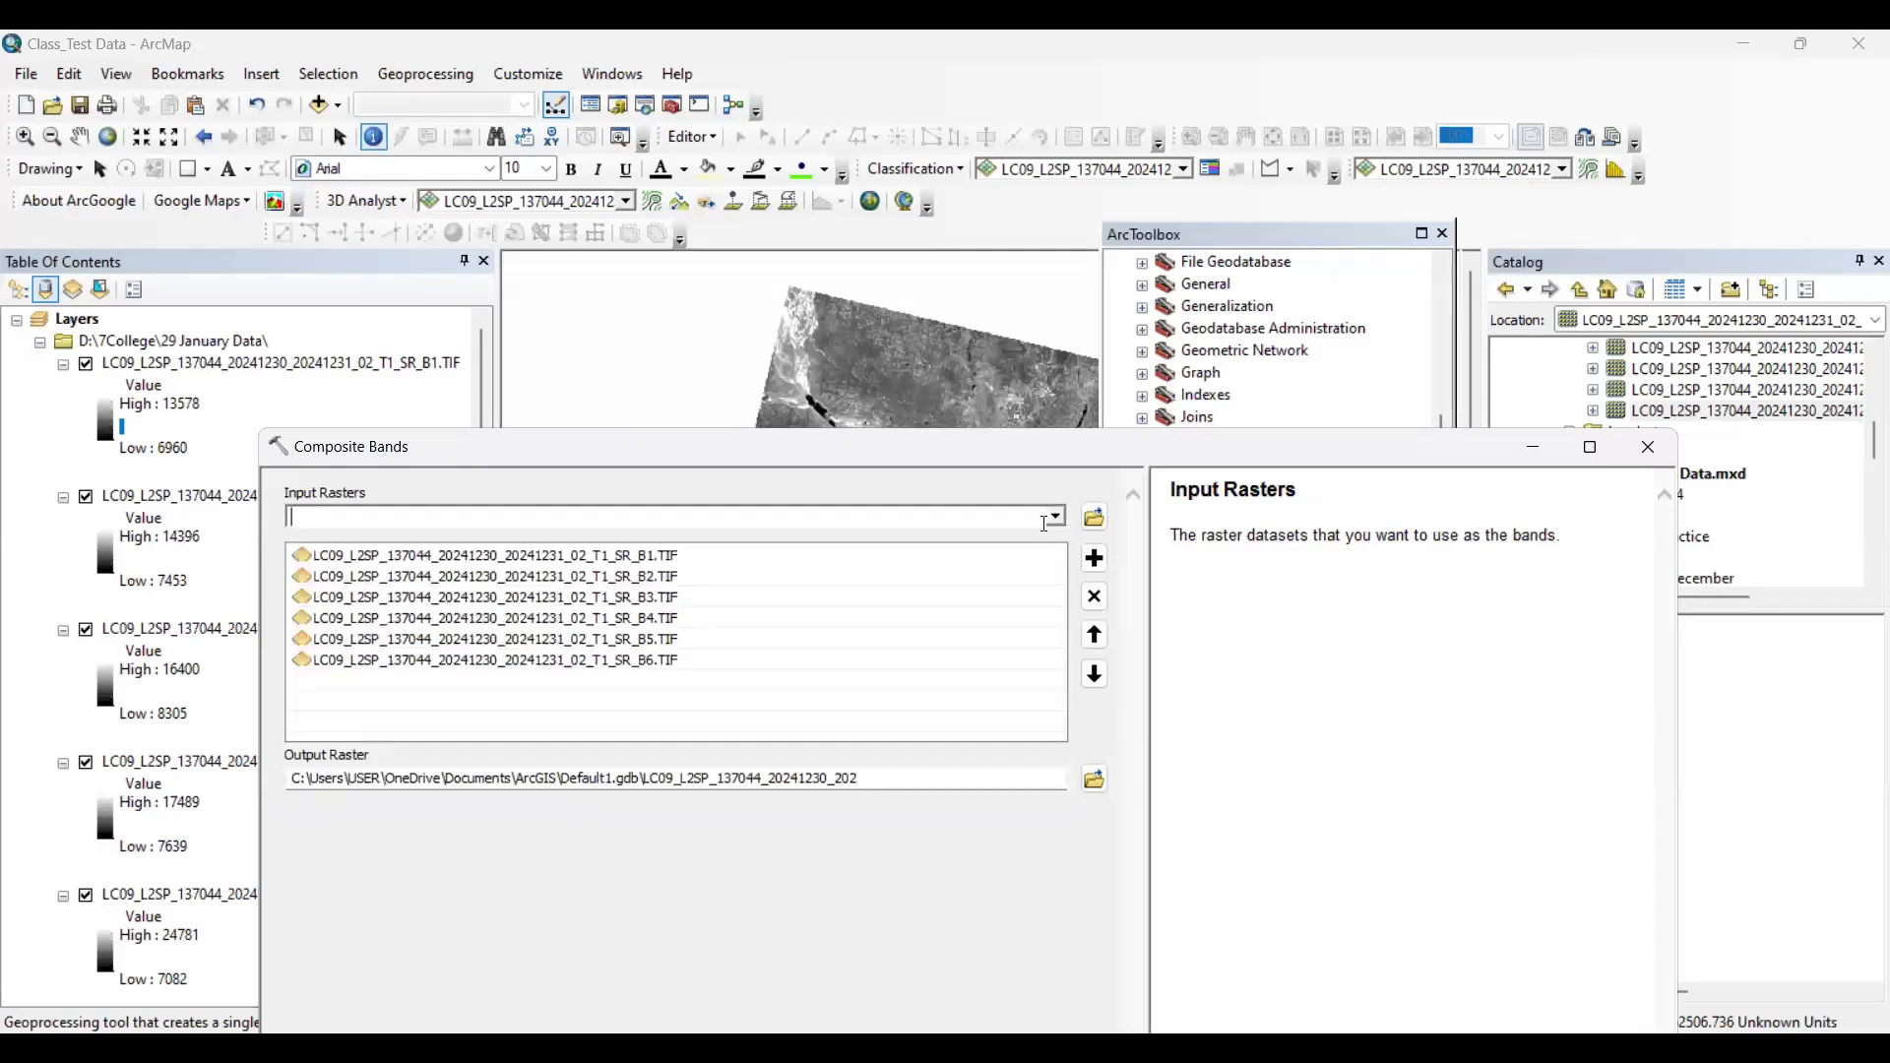
{"action": "left_click", "coordinate": [1054, 520]}
{"action": "left_click", "coordinate": [679, 670]}
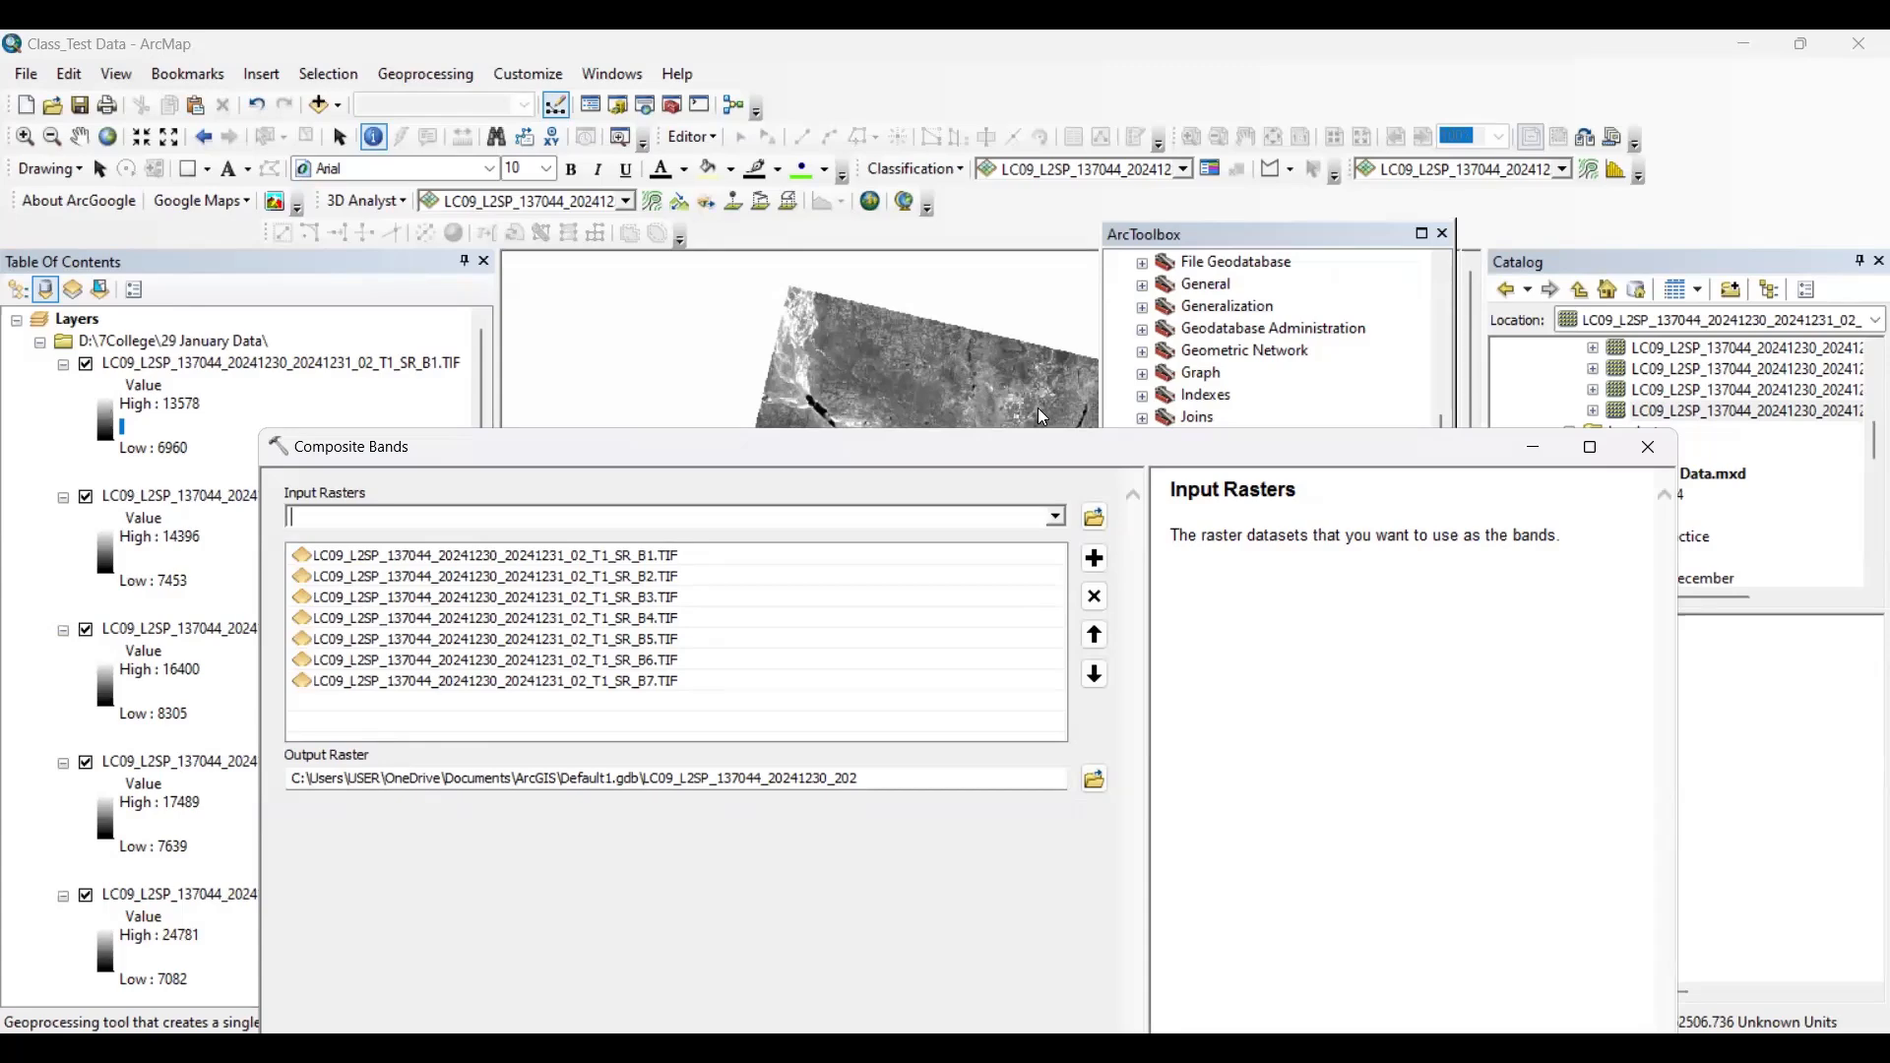
- Try to set the composite's output to LC09_L2SP_137044_20241230_202 in the 7College folder, then close the tool
{"action": "left_click_drag", "start_coordinate": [1041, 441], "coordinate": [1016, 91]}
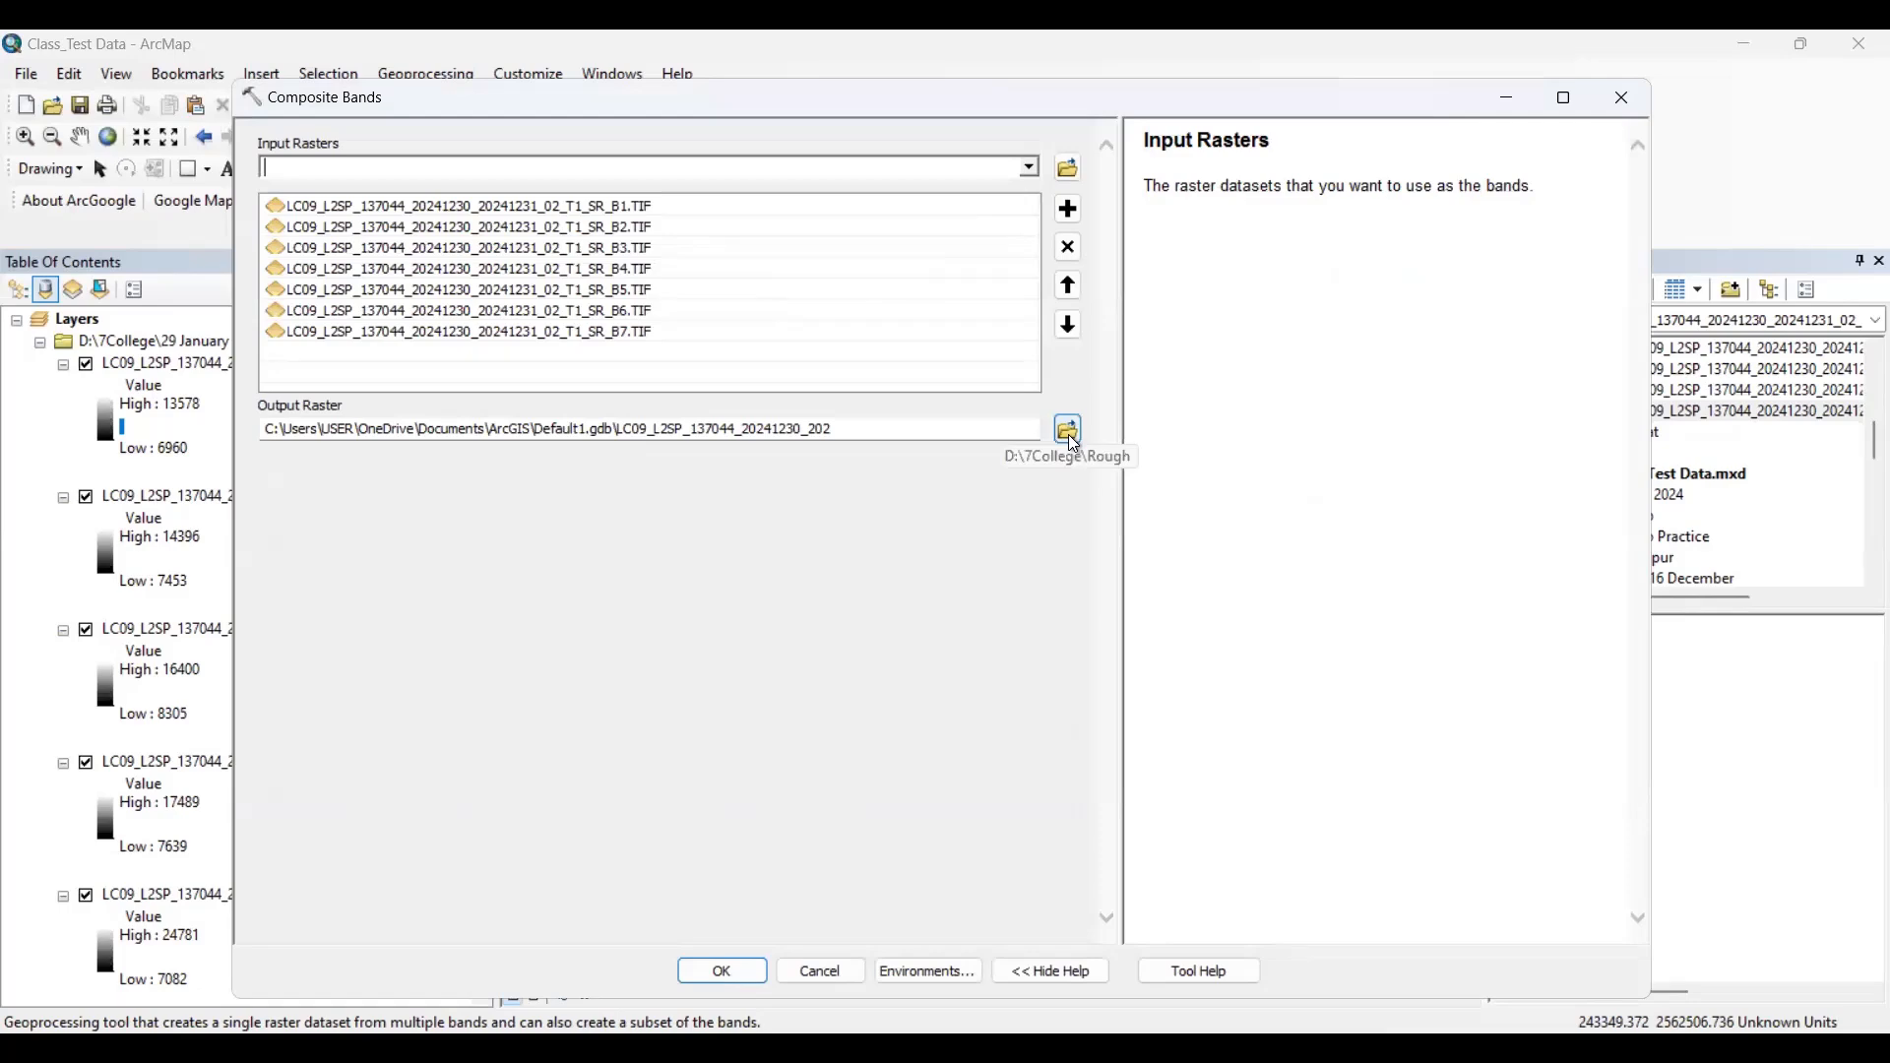
{"action": "left_click", "coordinate": [619, 430]}
{"action": "left_click_drag", "start_coordinate": [619, 430], "coordinate": [832, 430]}
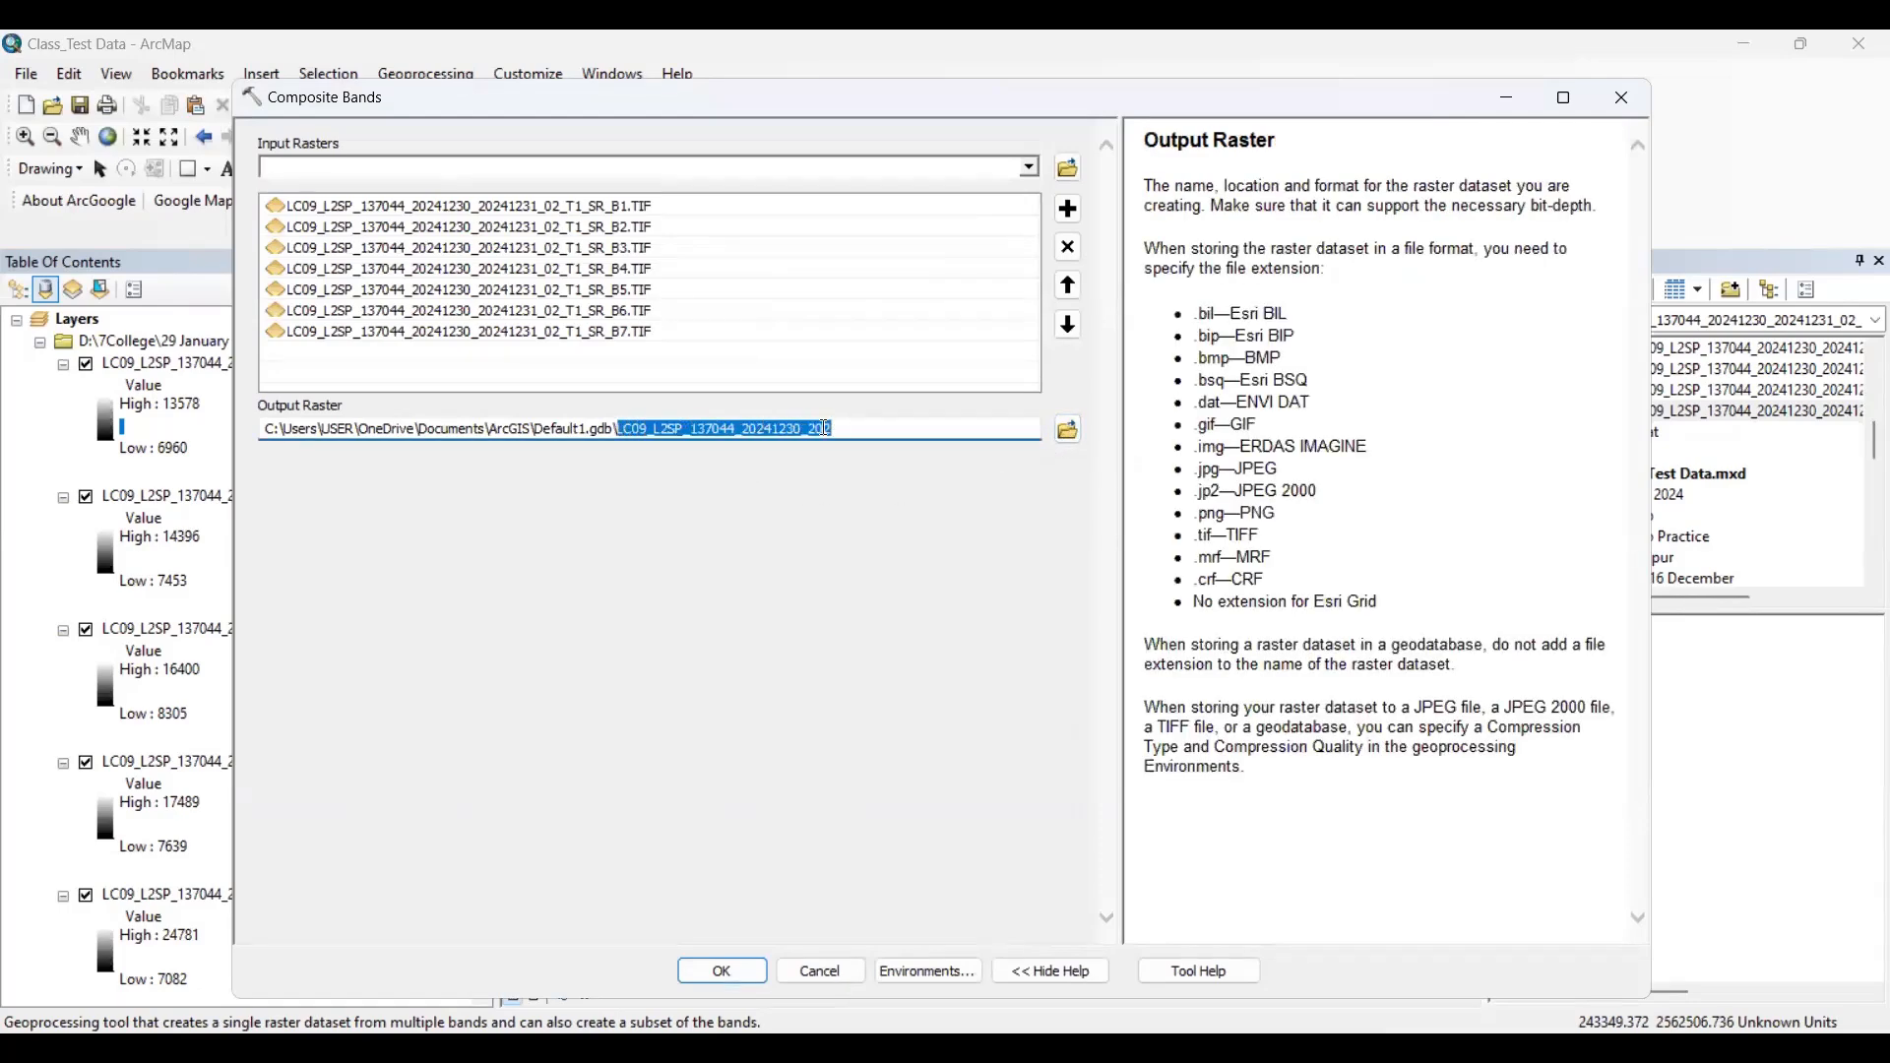
{"action": "right_click", "coordinate": [827, 433]}
{"action": "left_click", "coordinate": [884, 511]}
{"action": "left_click", "coordinate": [1070, 433]}
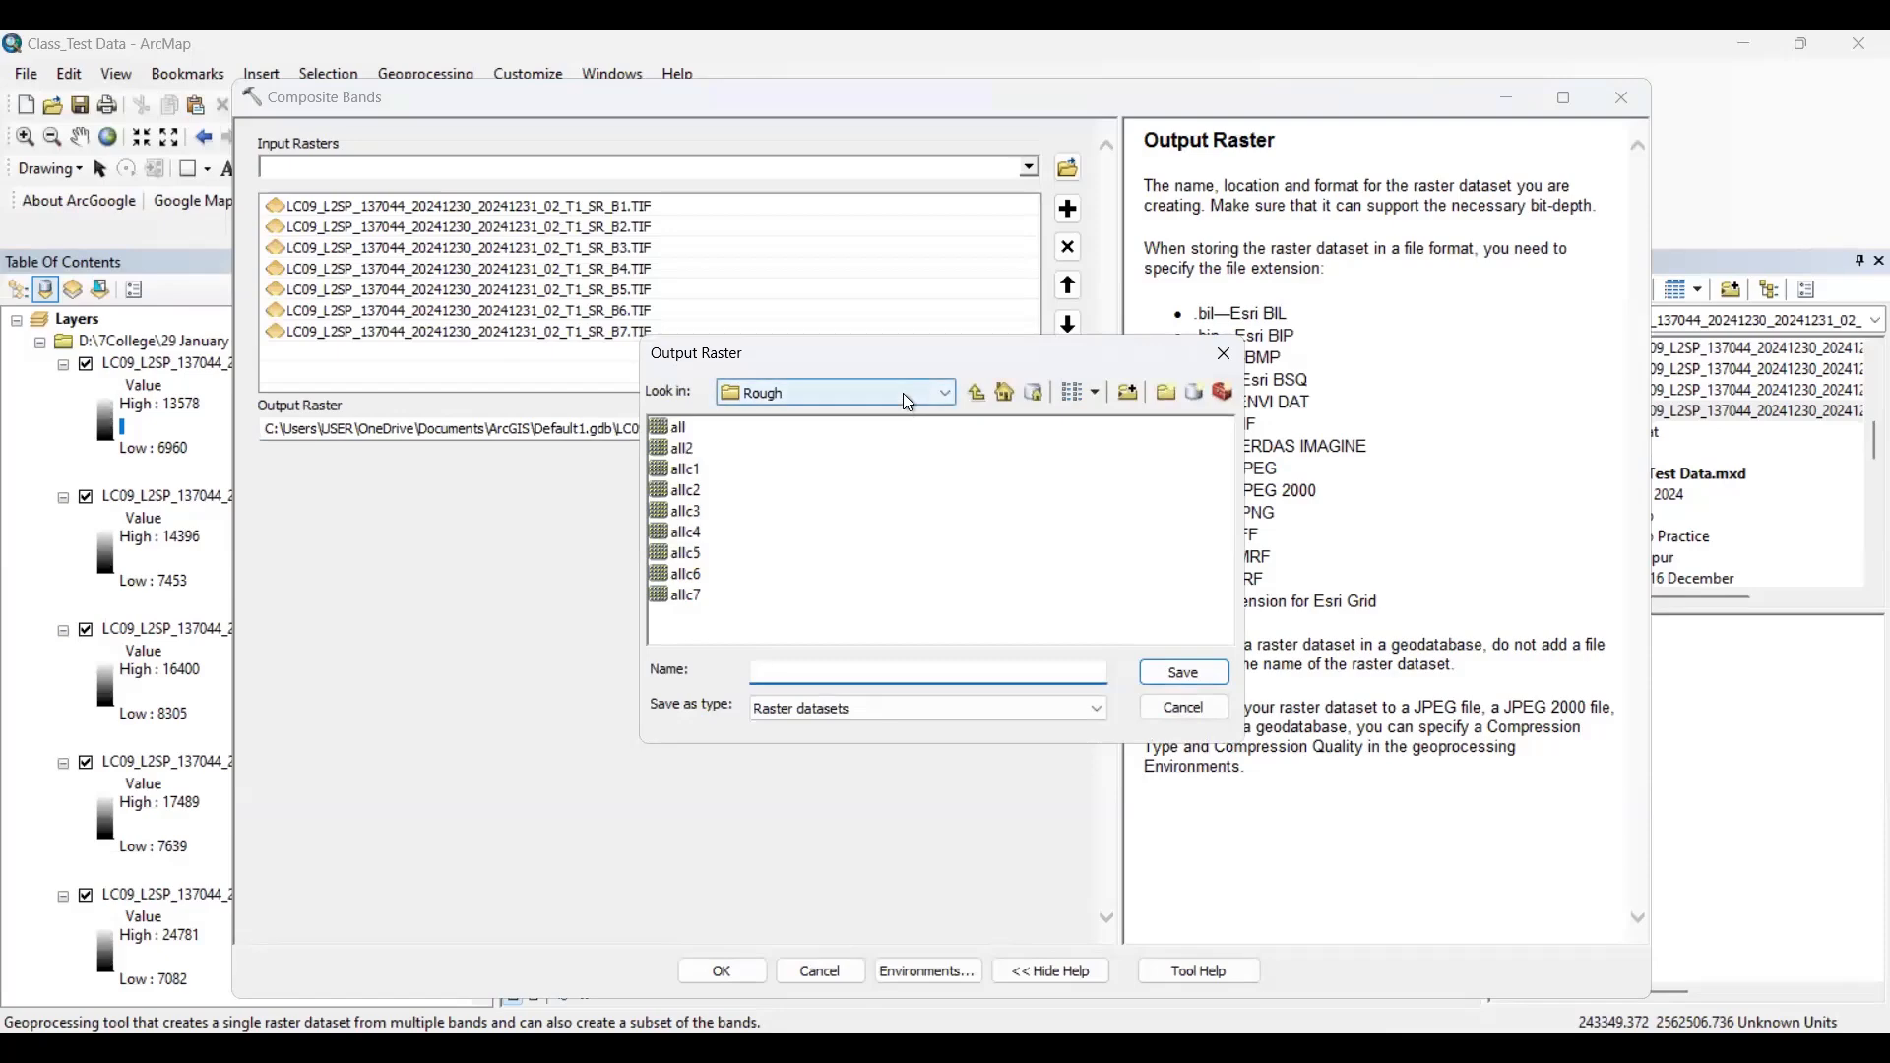
{"action": "left_click", "coordinate": [904, 395]}
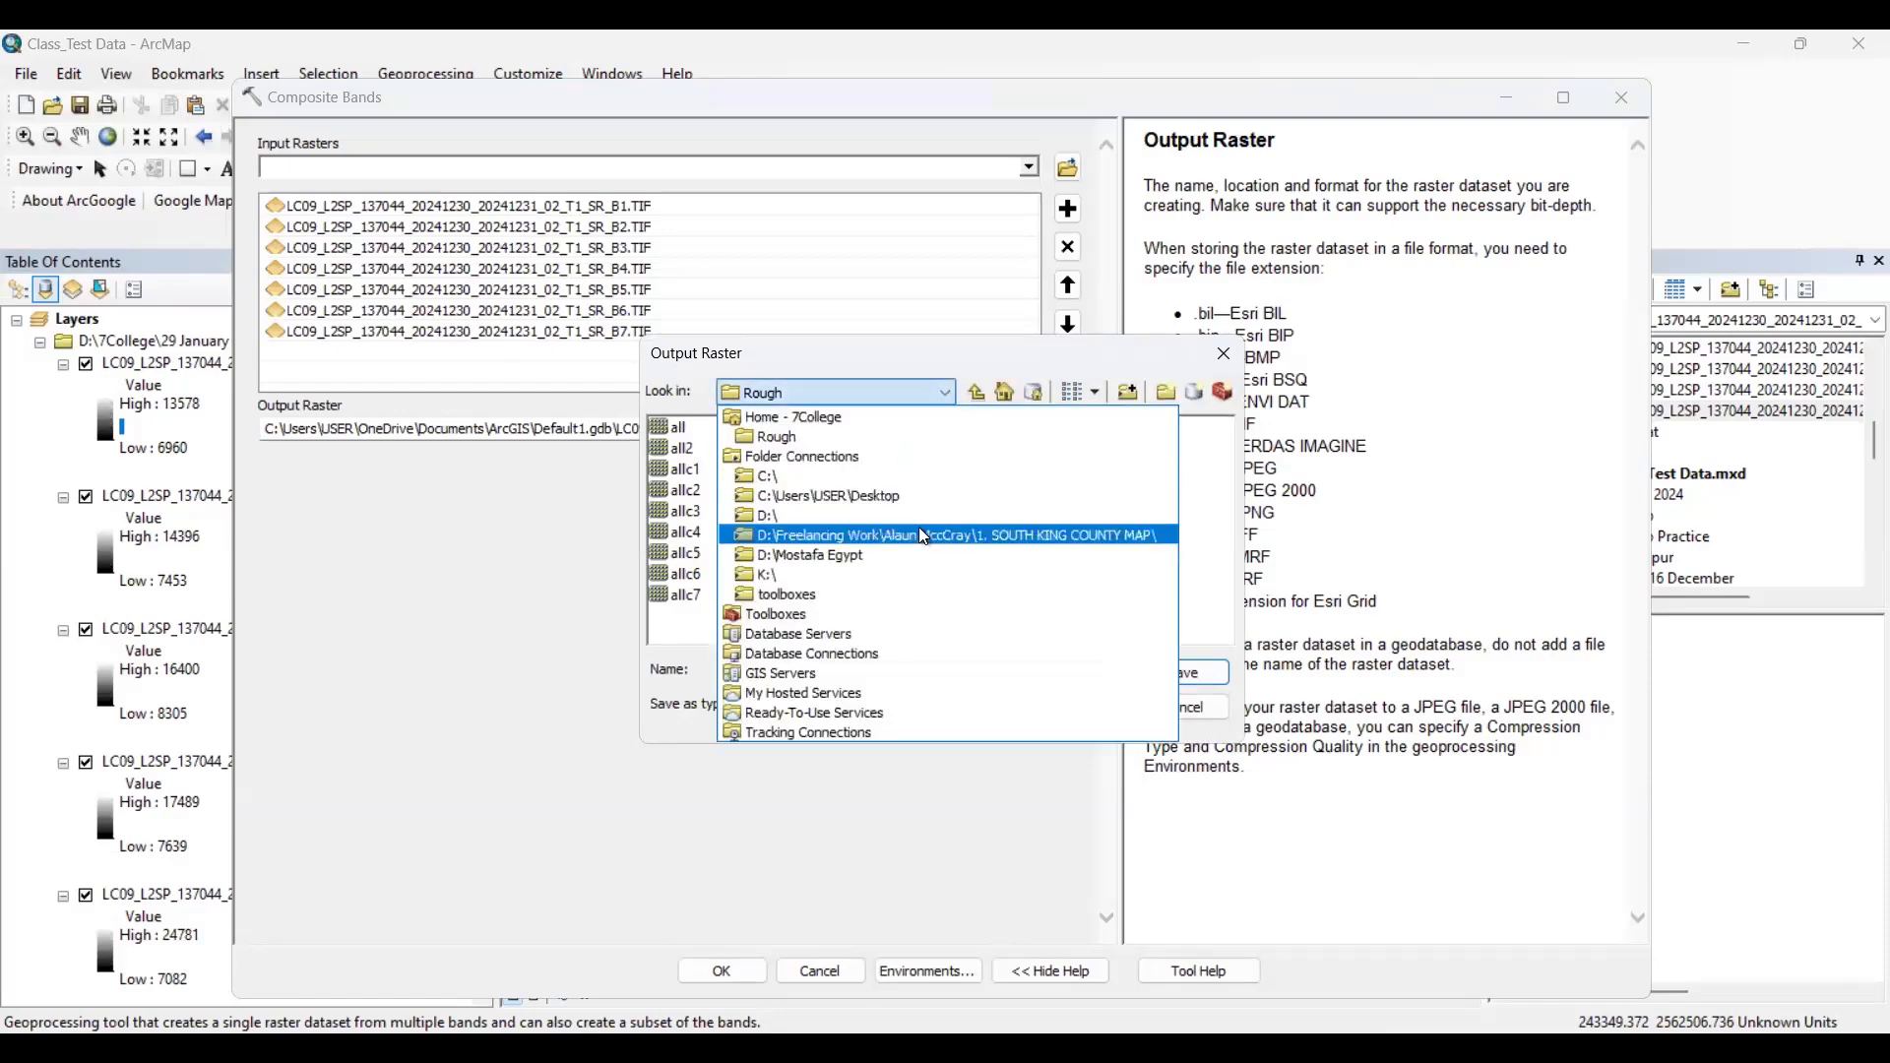
{"action": "left_click", "coordinate": [769, 421]}
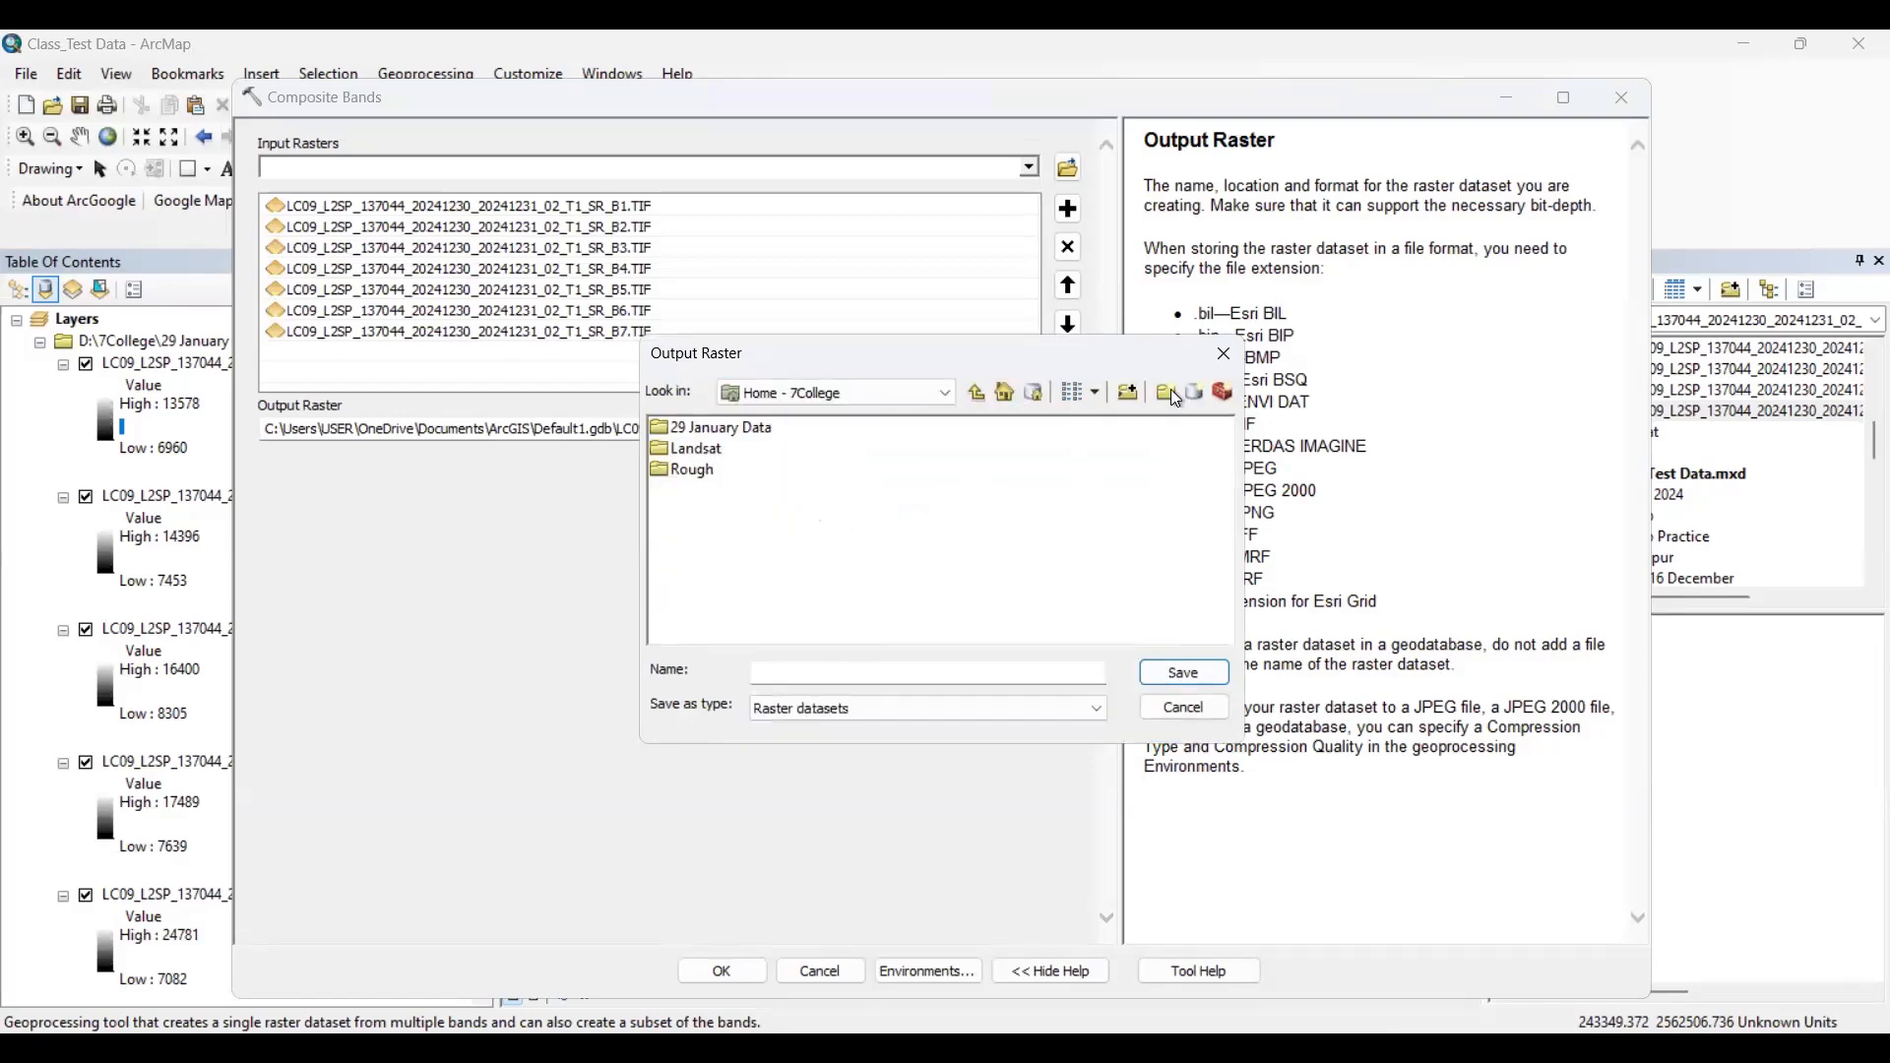
{"action": "left_click", "coordinate": [826, 672]}
{"action": "key", "text": "ctrl+v"}
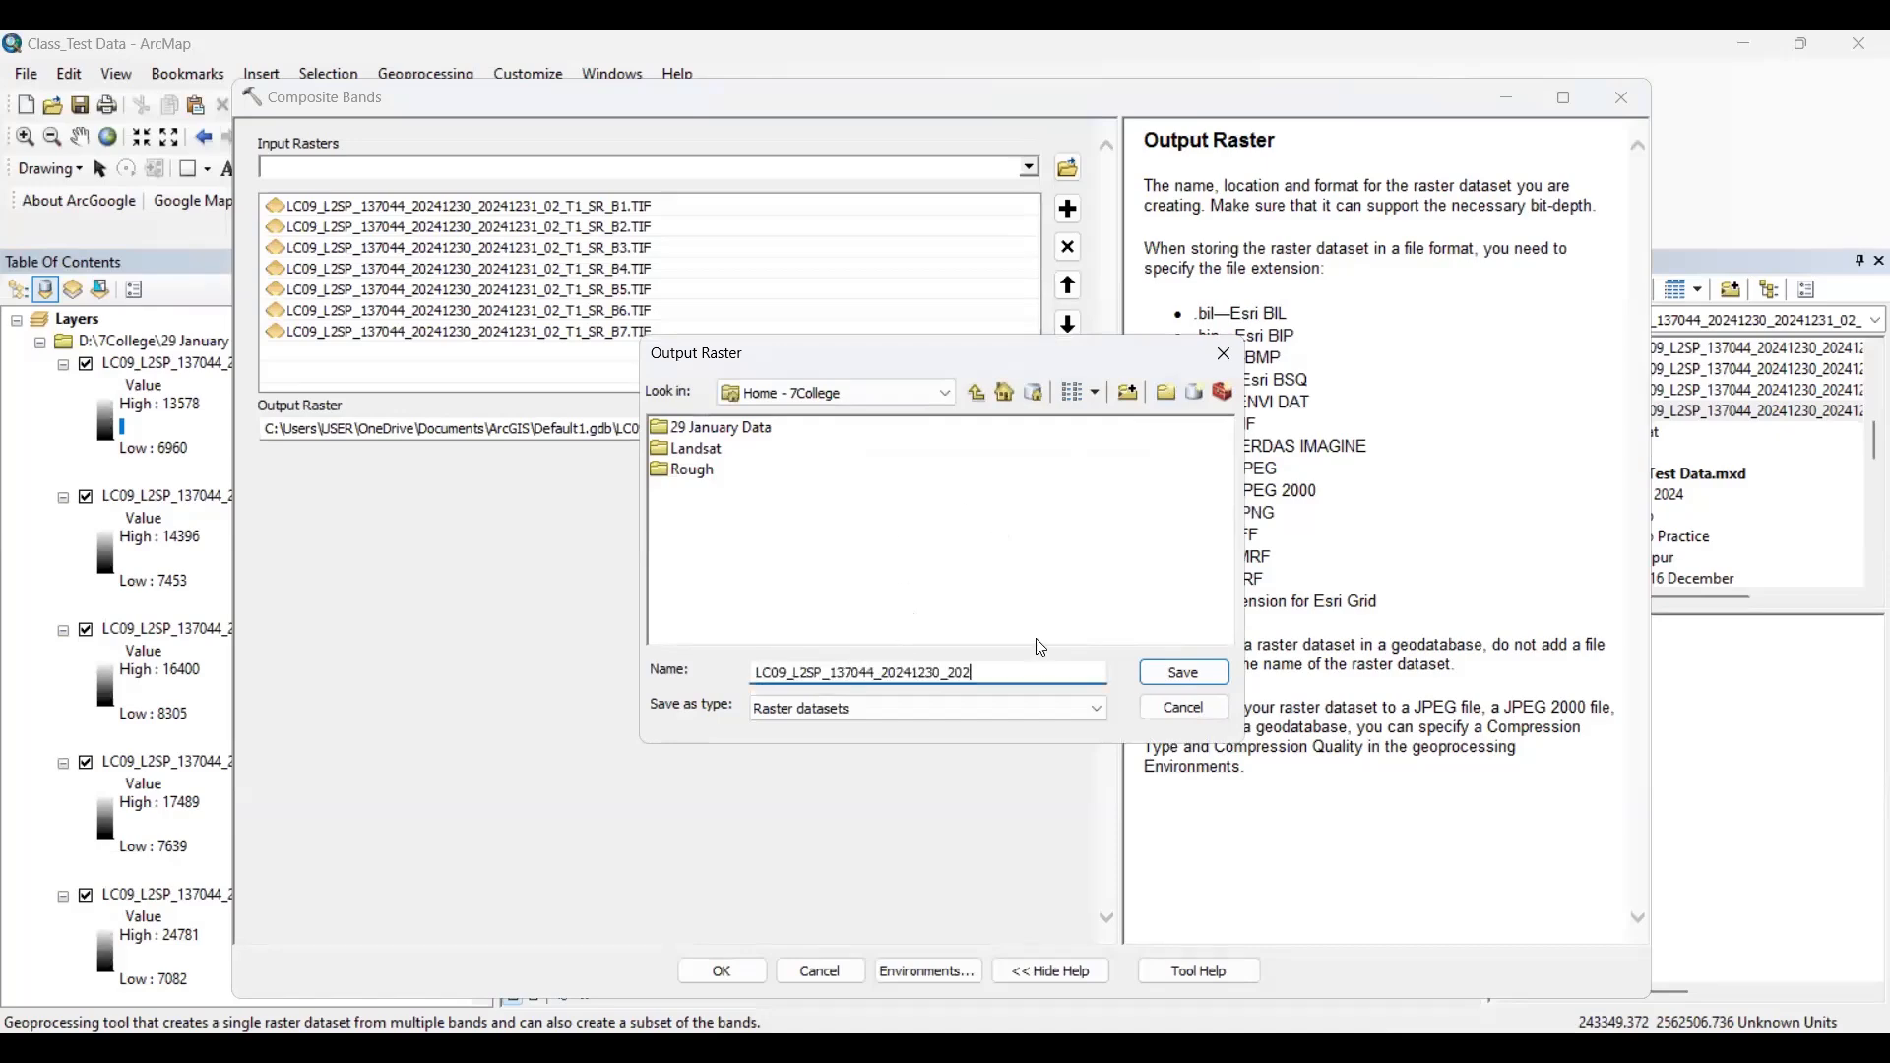
{"action": "left_click", "coordinate": [1069, 721]}
{"action": "left_click", "coordinate": [1062, 711]}
{"action": "left_click", "coordinate": [1159, 681]}
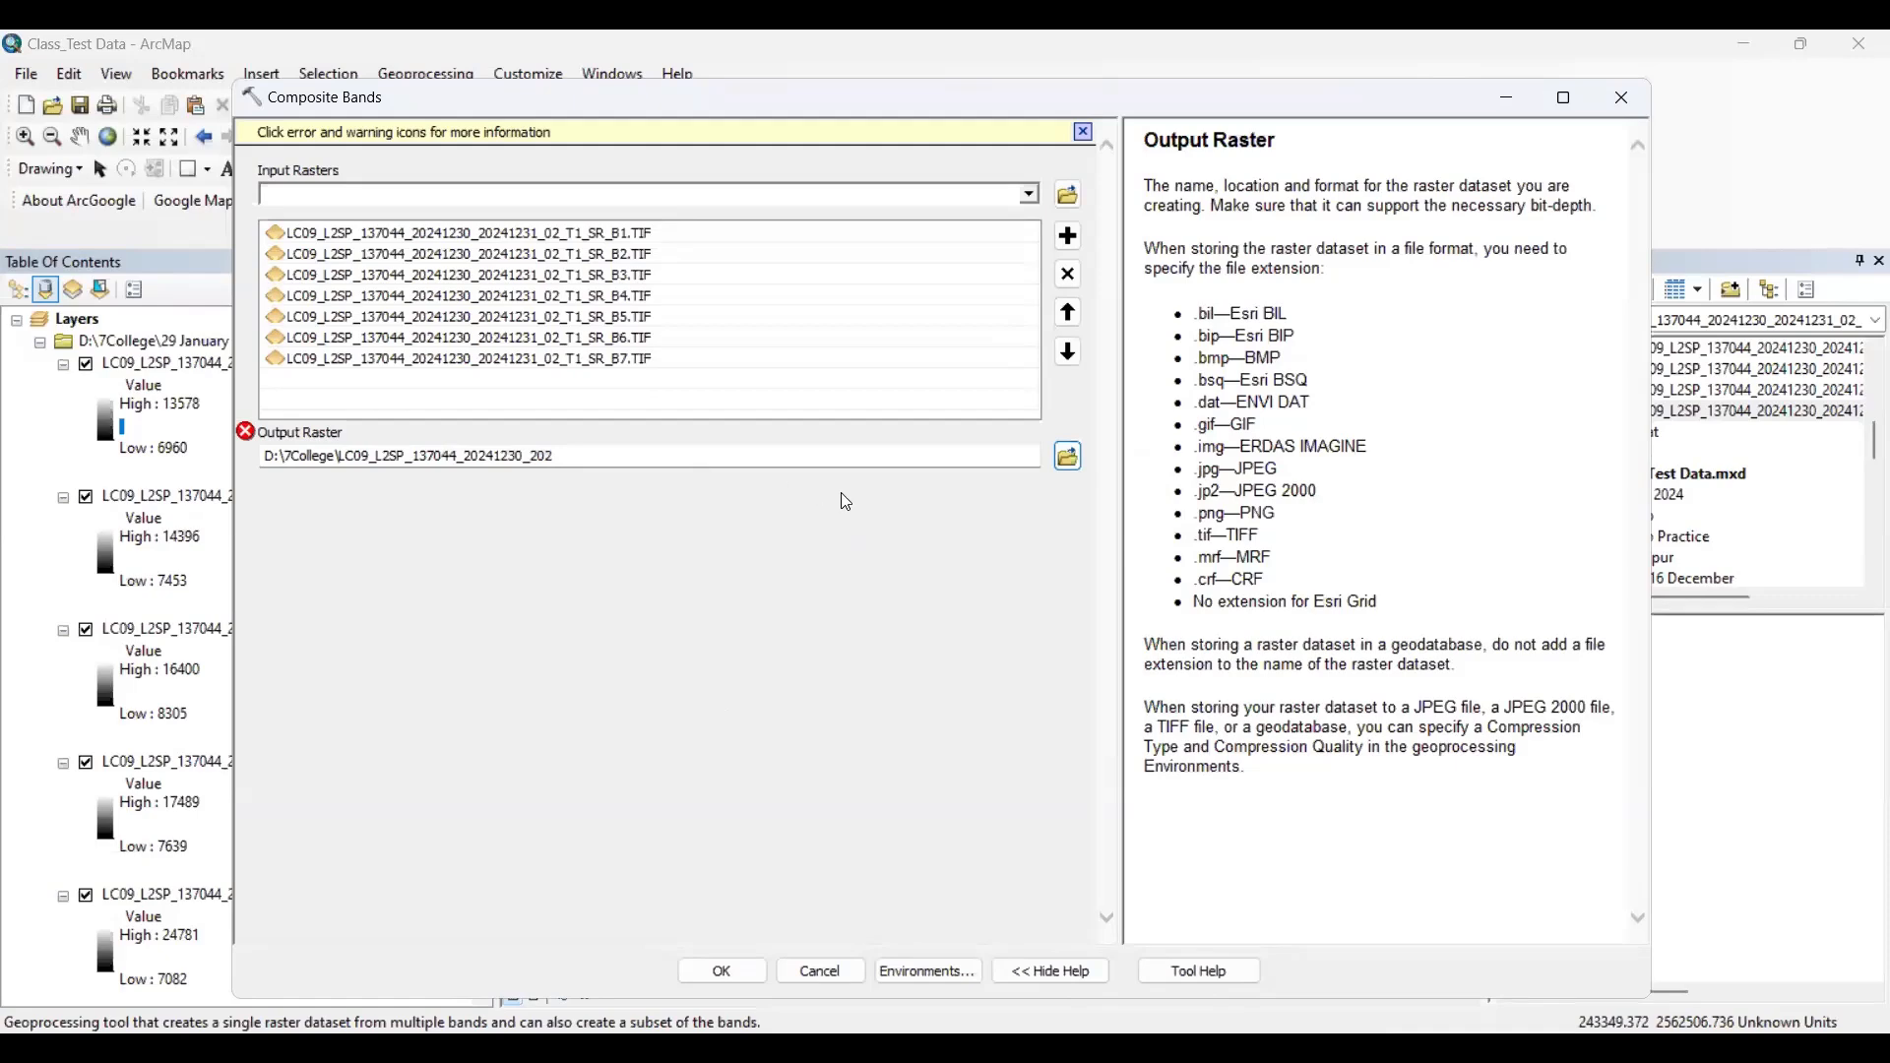
{"action": "left_click", "coordinate": [1626, 98]}
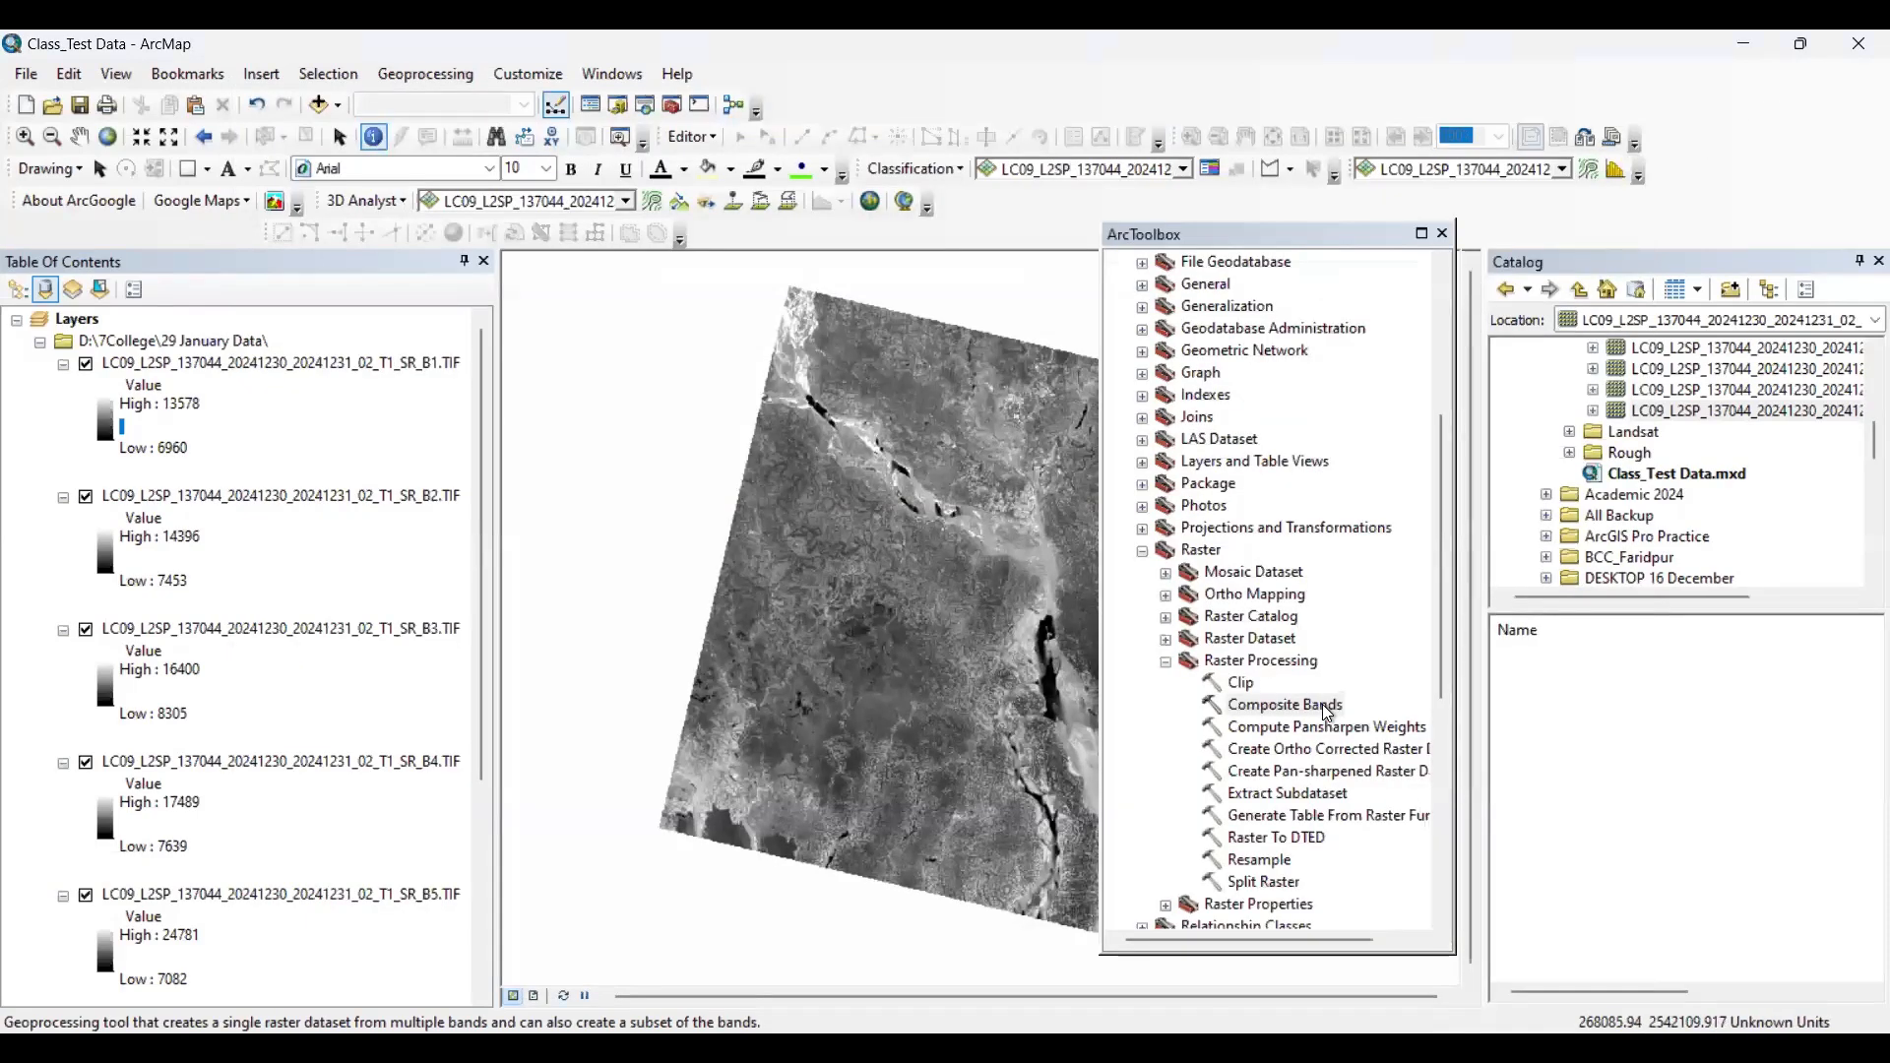
- Run Composite Bands with SR_B1.TIF through SR_B7.TIF as inputs in band order, keeping the default output raster path
{"action": "double_click", "coordinate": [1284, 704]}
{"action": "left_click", "coordinate": [1031, 168]}
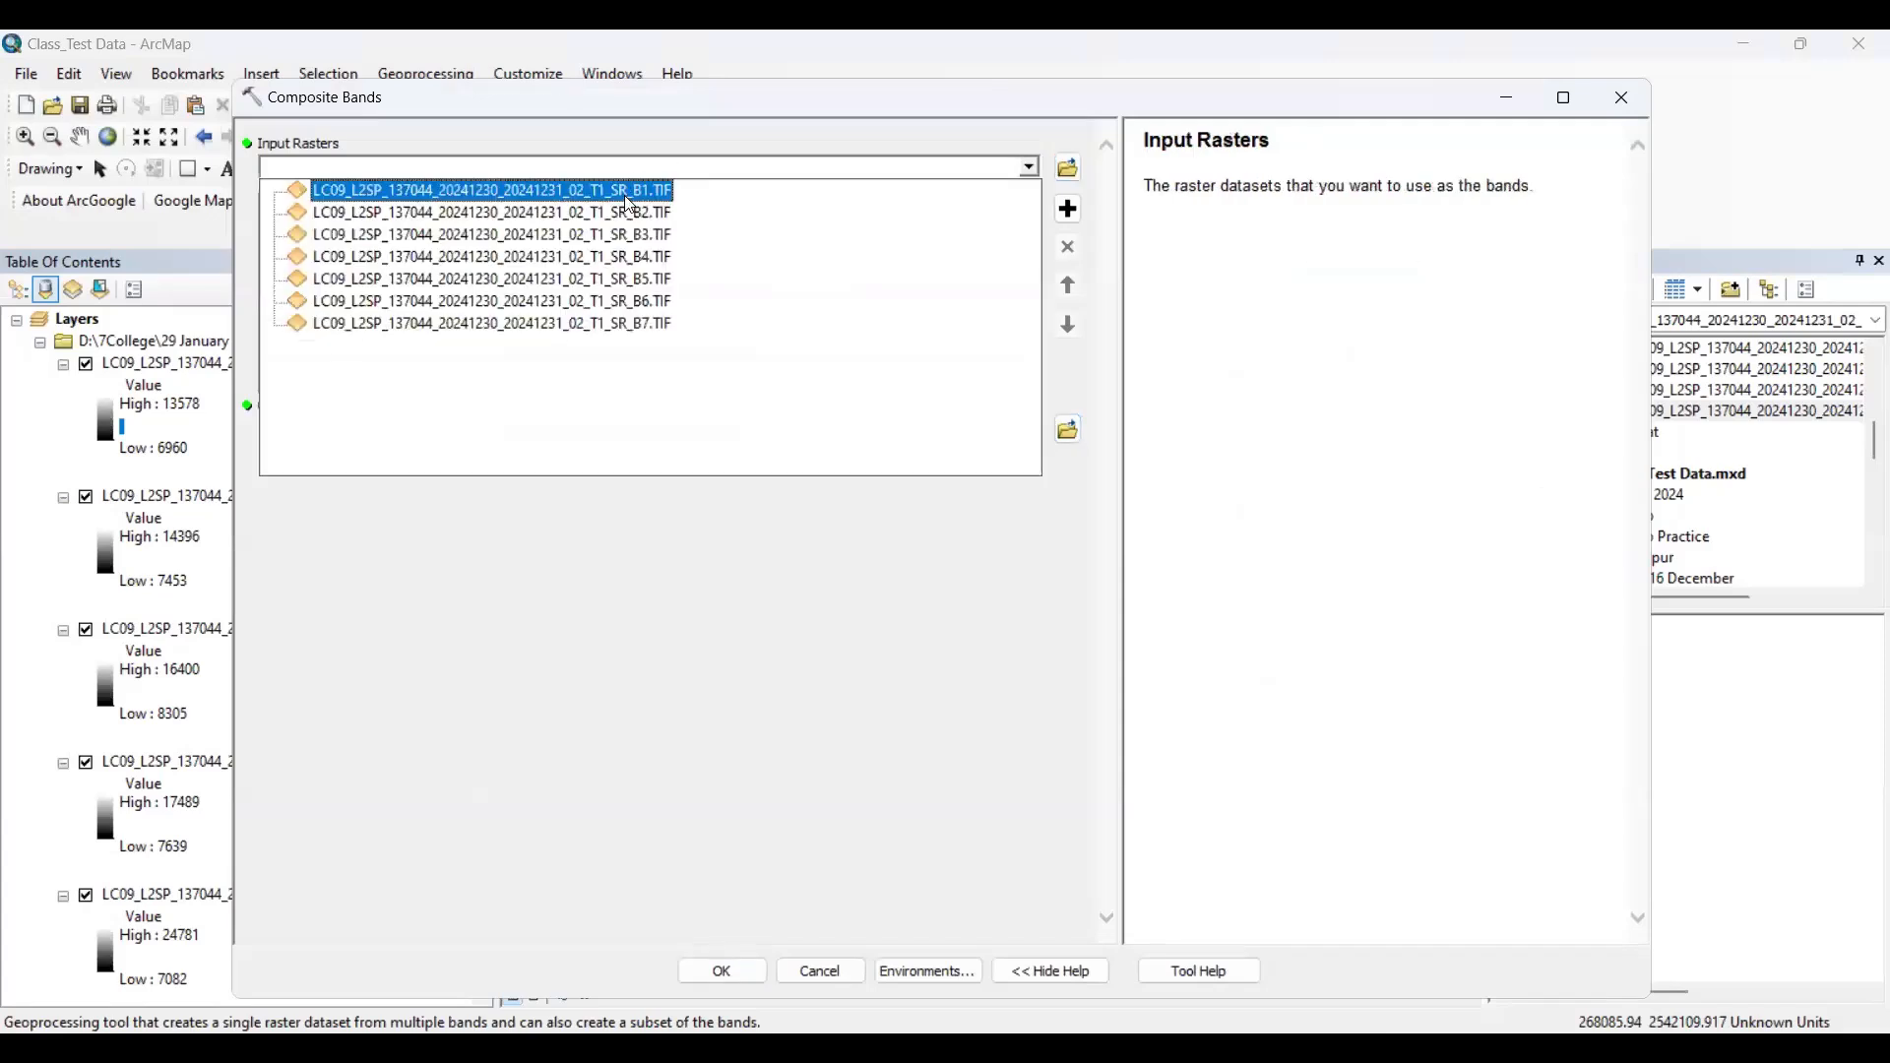
{"action": "left_click", "coordinate": [630, 187]}
{"action": "left_click", "coordinate": [1030, 168]}
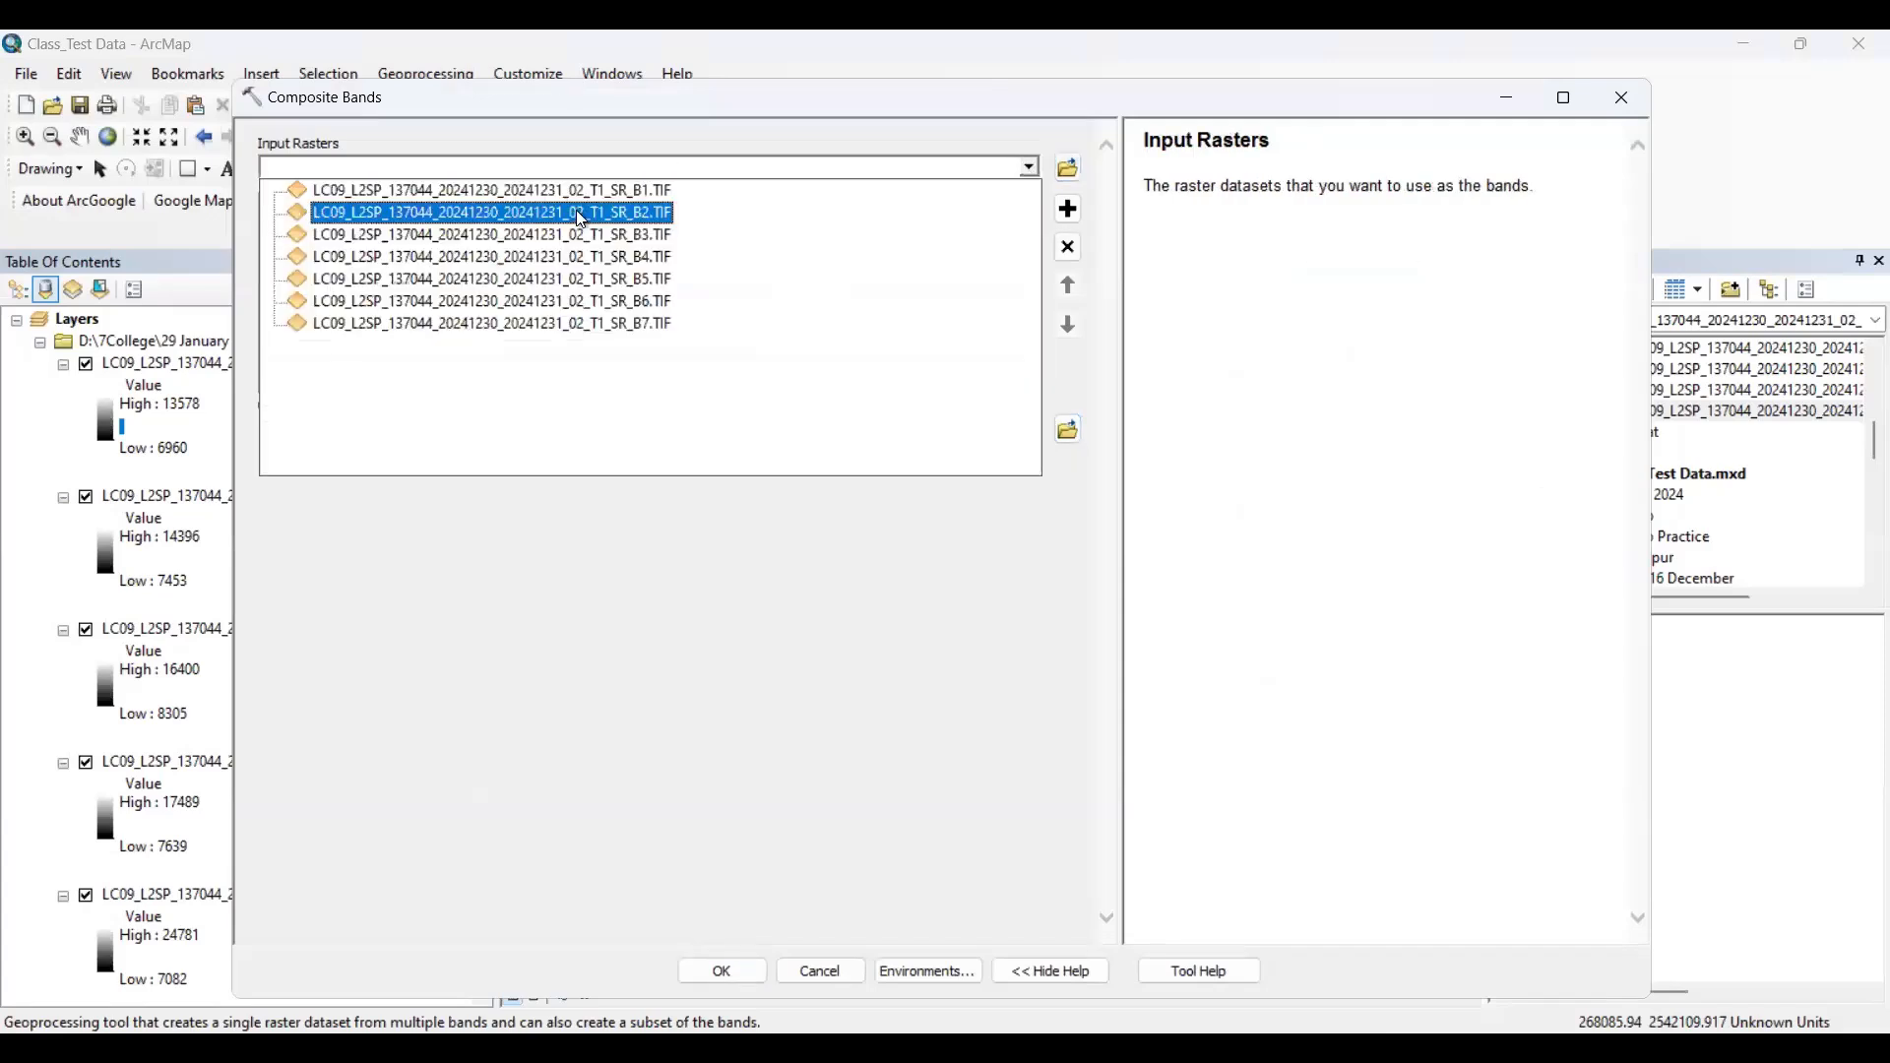
{"action": "left_click", "coordinate": [492, 212]}
{"action": "left_click", "coordinate": [1030, 168]}
{"action": "left_click", "coordinate": [679, 234]}
{"action": "left_click", "coordinate": [1031, 168]}
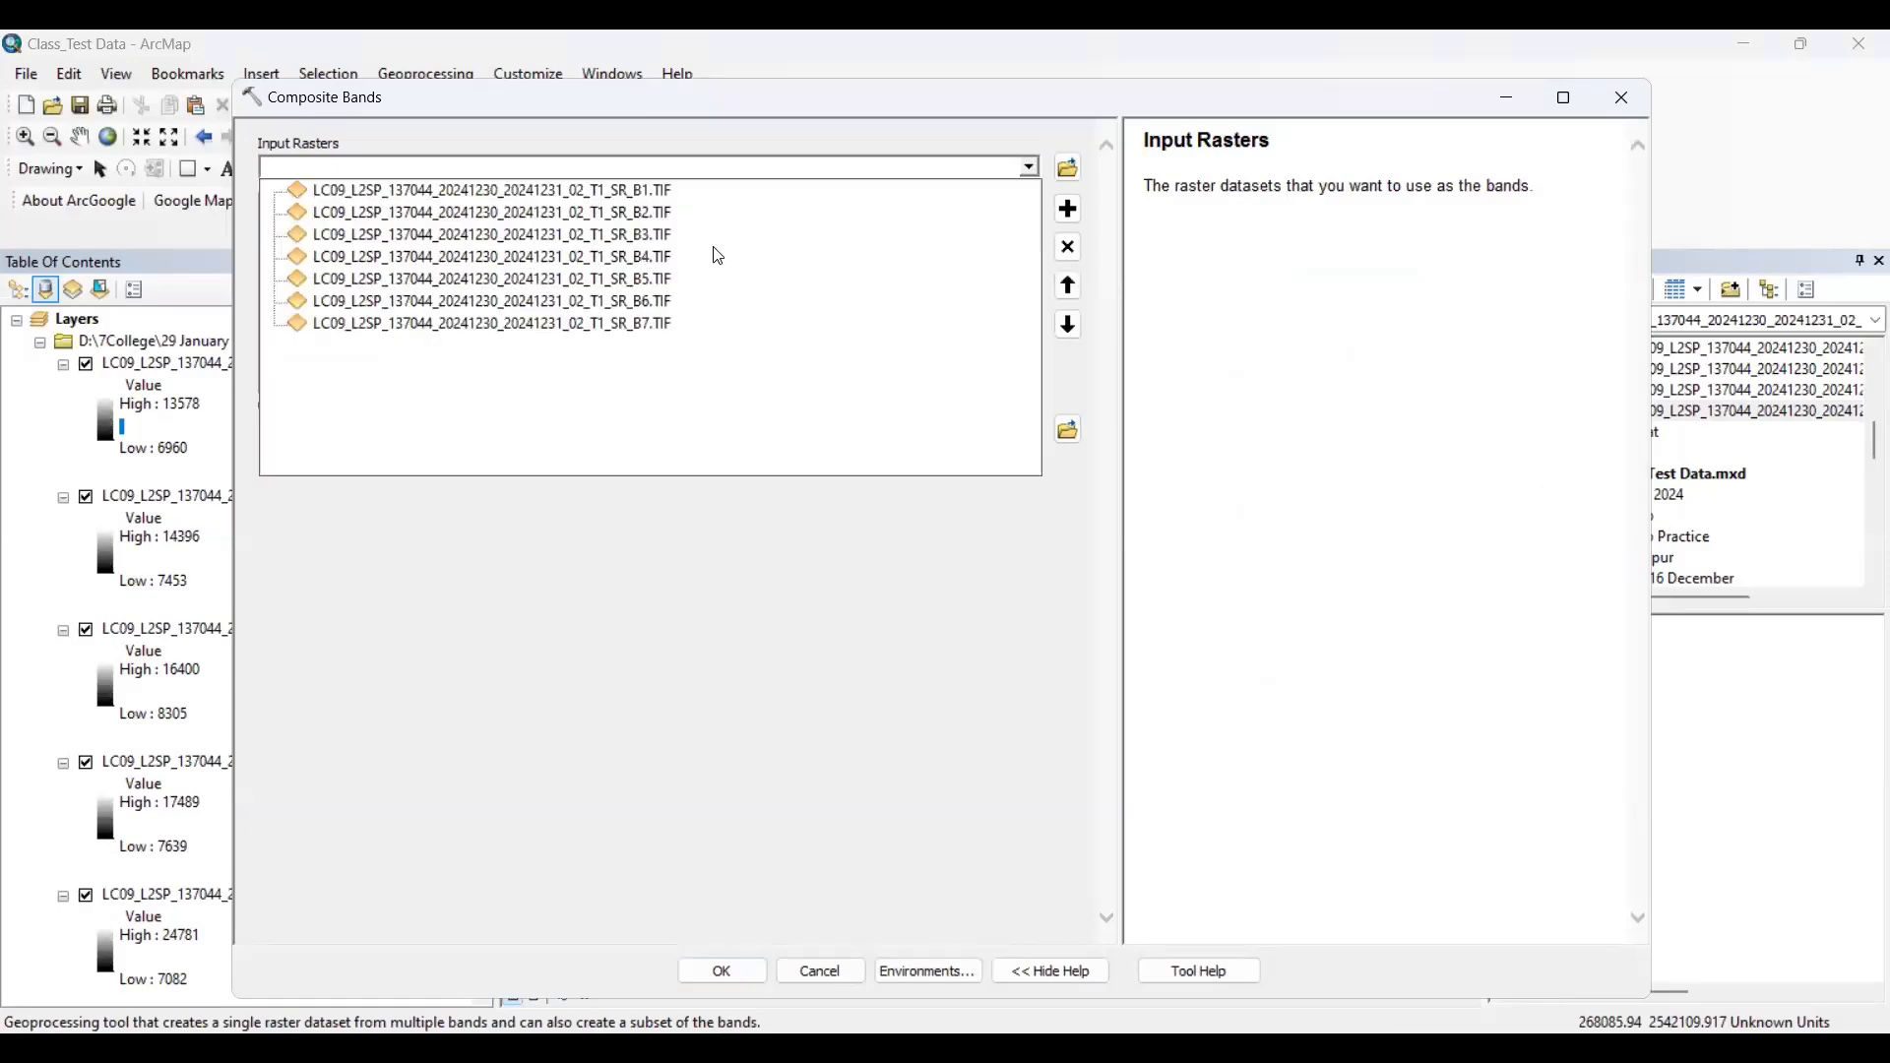
{"action": "left_click", "coordinate": [714, 248]}
{"action": "left_click", "coordinate": [1026, 173]}
{"action": "left_click", "coordinate": [1034, 170]}
{"action": "left_click", "coordinate": [1024, 167]}
{"action": "left_click", "coordinate": [754, 291]}
{"action": "left_click", "coordinate": [1028, 168]}
{"action": "left_click", "coordinate": [618, 317]}
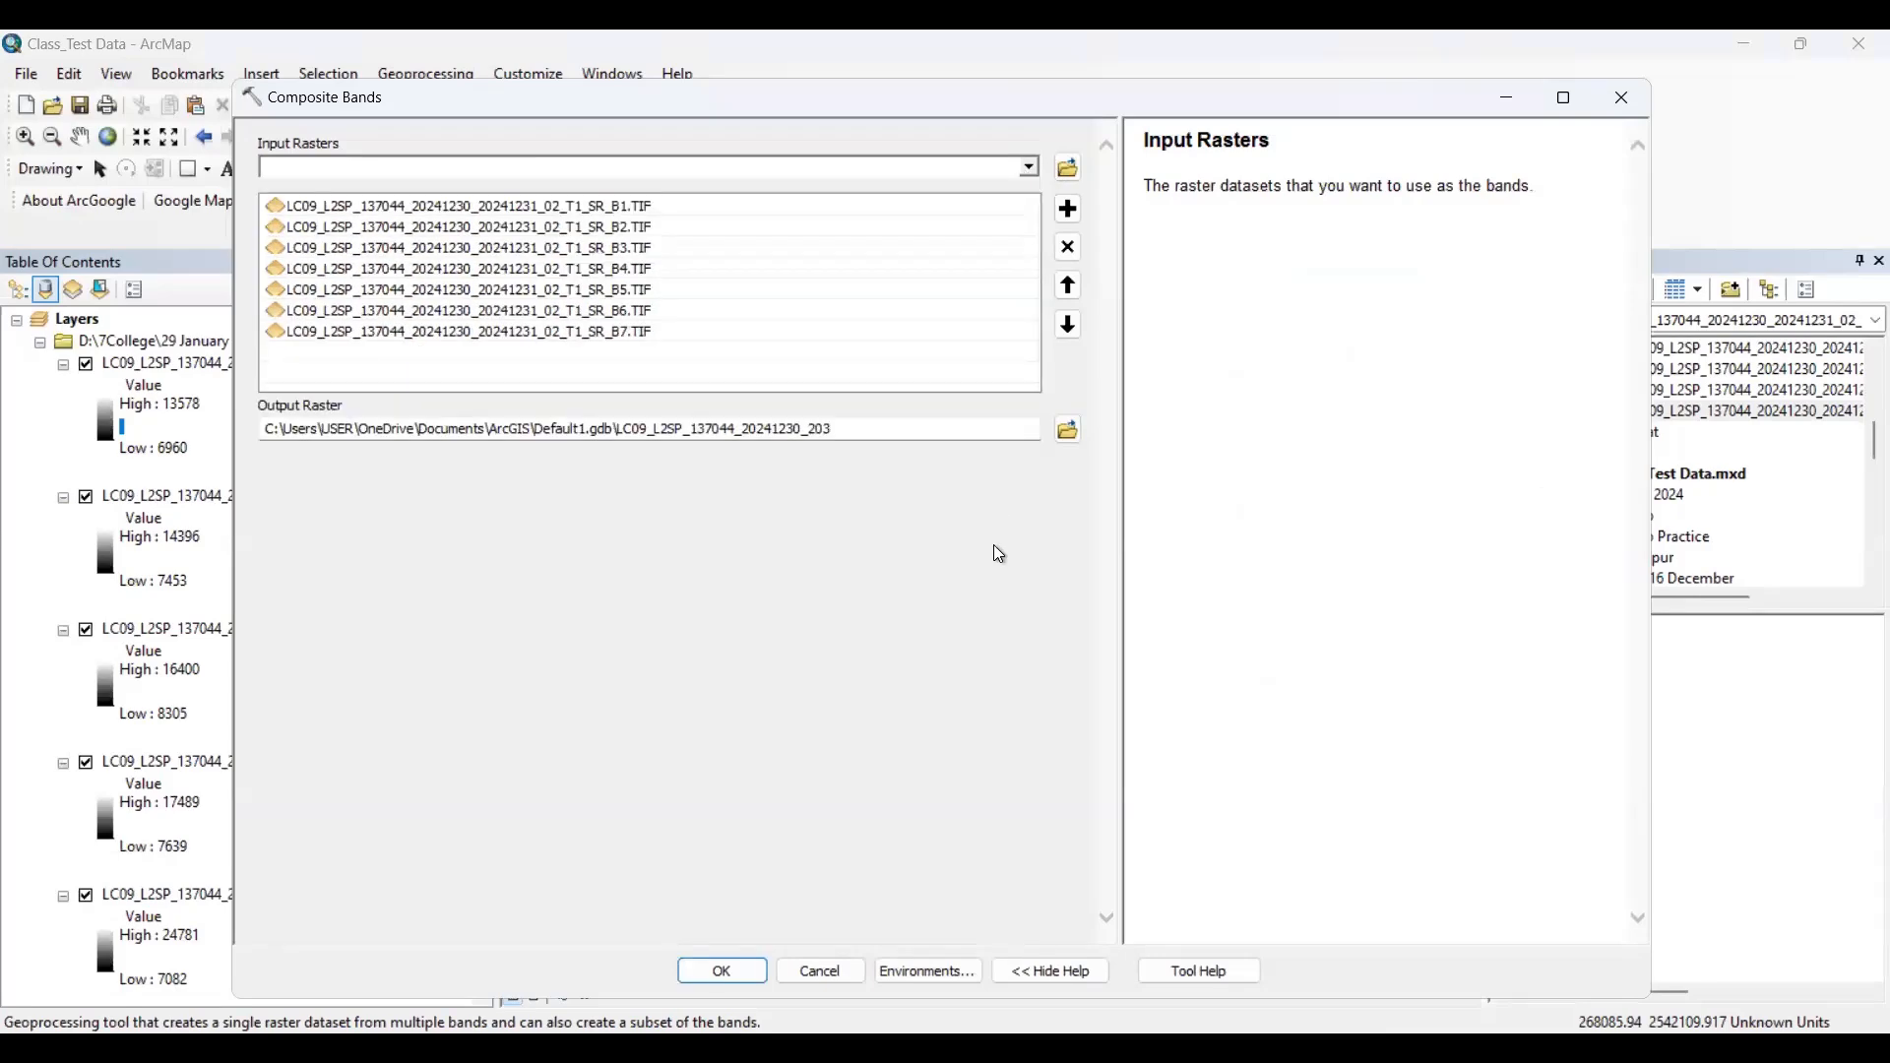
{"action": "left_click", "coordinate": [706, 971]}
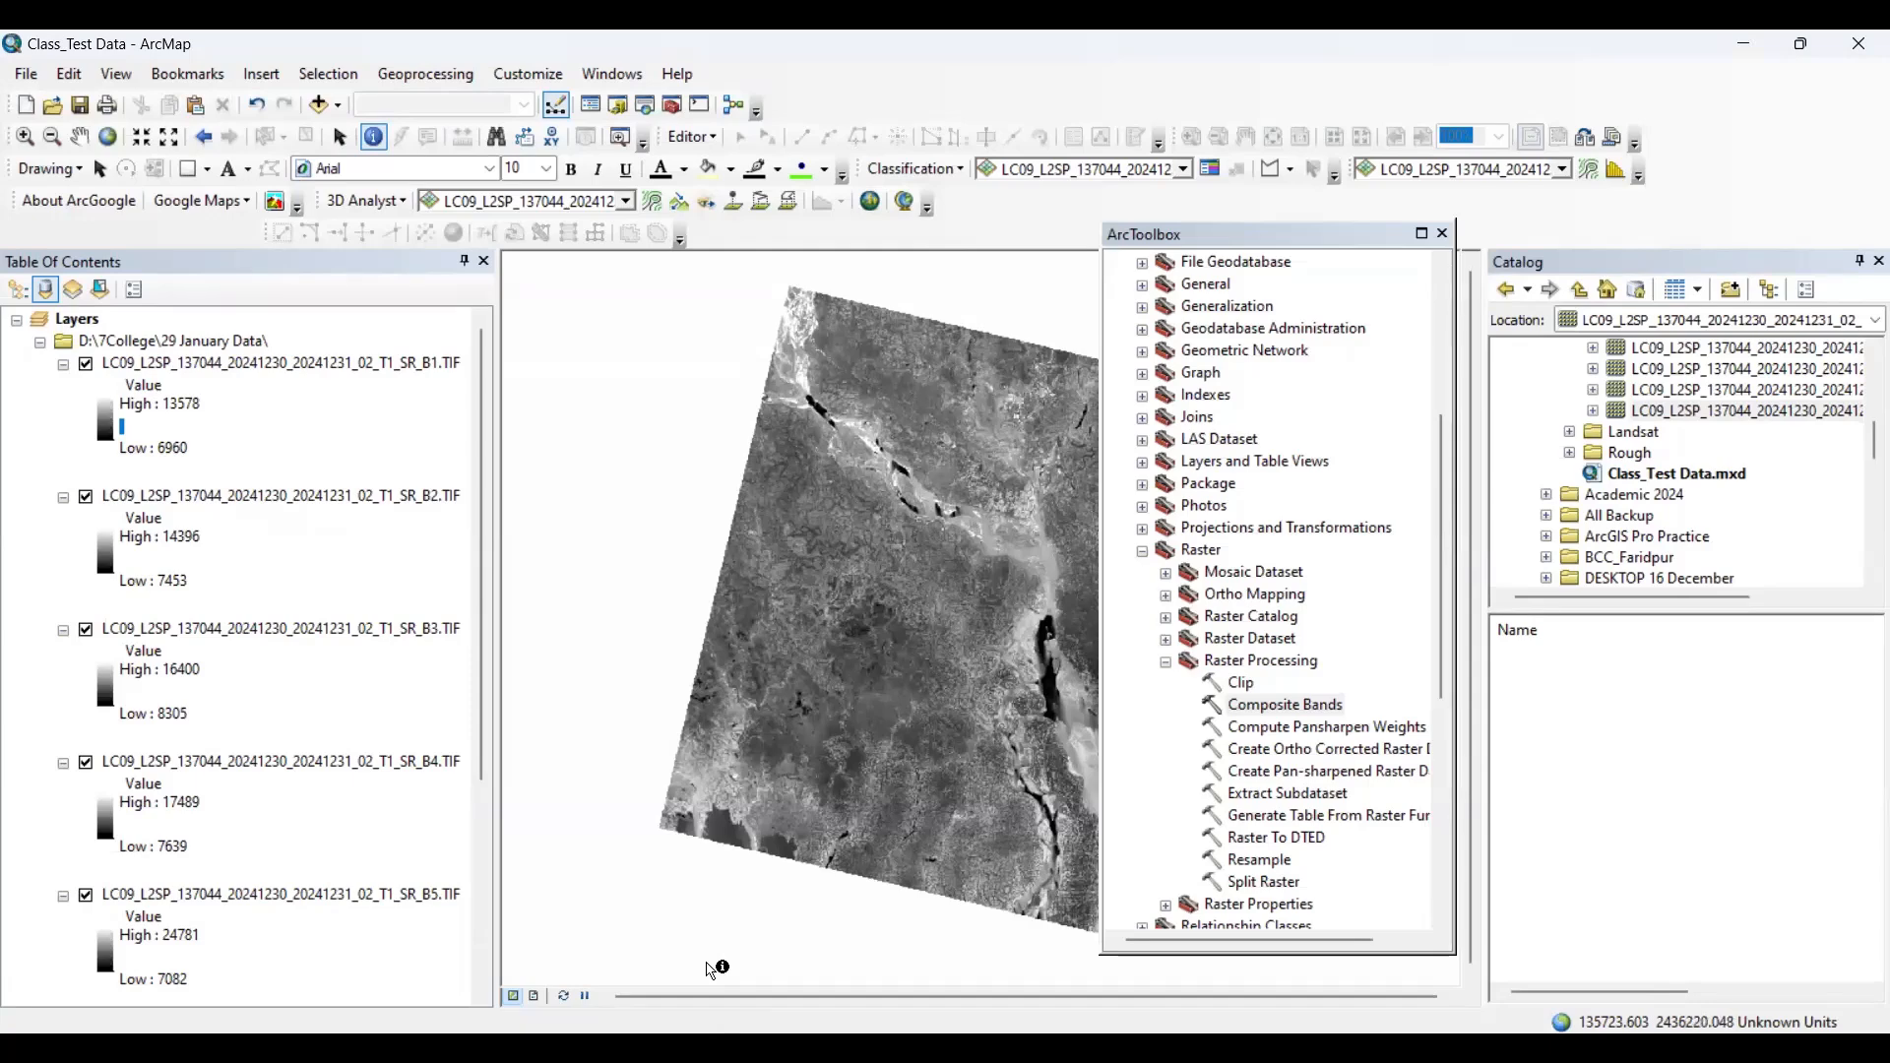
- Show the geoprocessing results and expand the current session to check the Composite Bands run
{"action": "left_click_drag", "start_coordinate": [481, 473], "coordinate": [411, 245]}
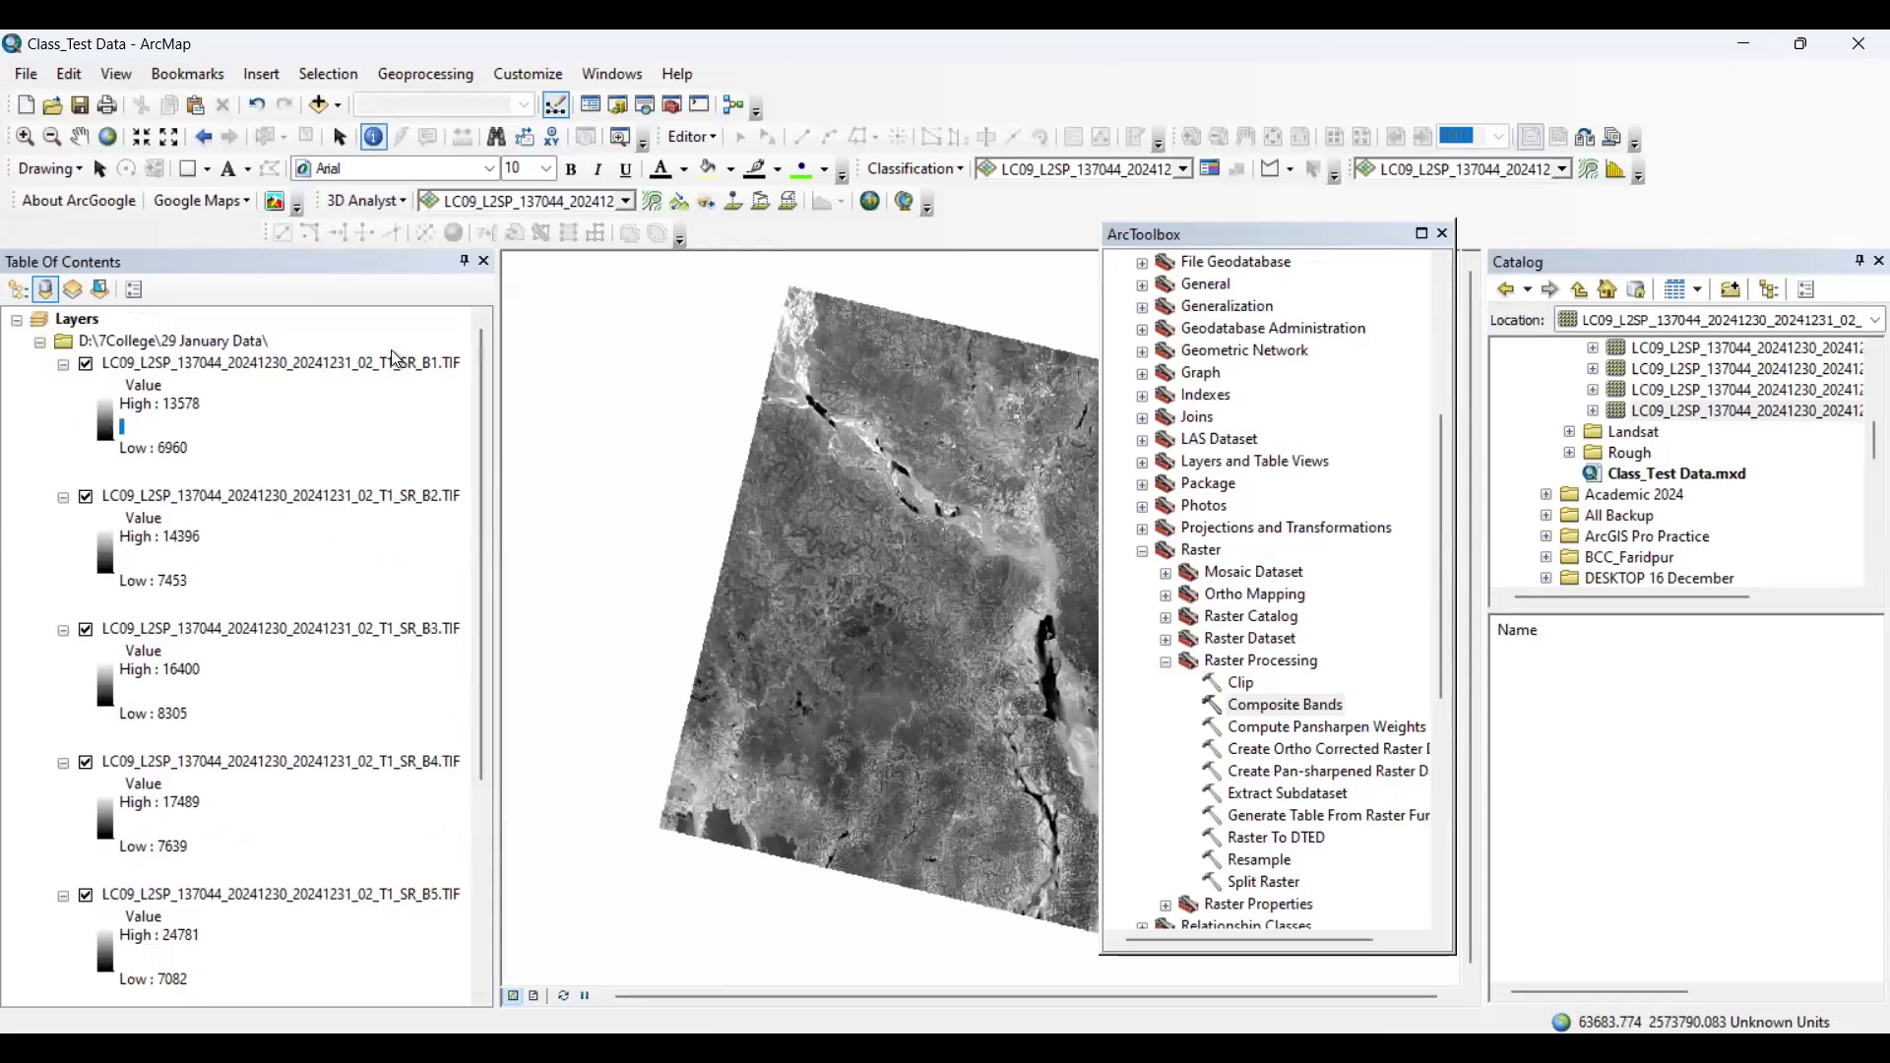
{"action": "left_click", "coordinate": [393, 74]}
{"action": "left_click", "coordinate": [474, 346]}
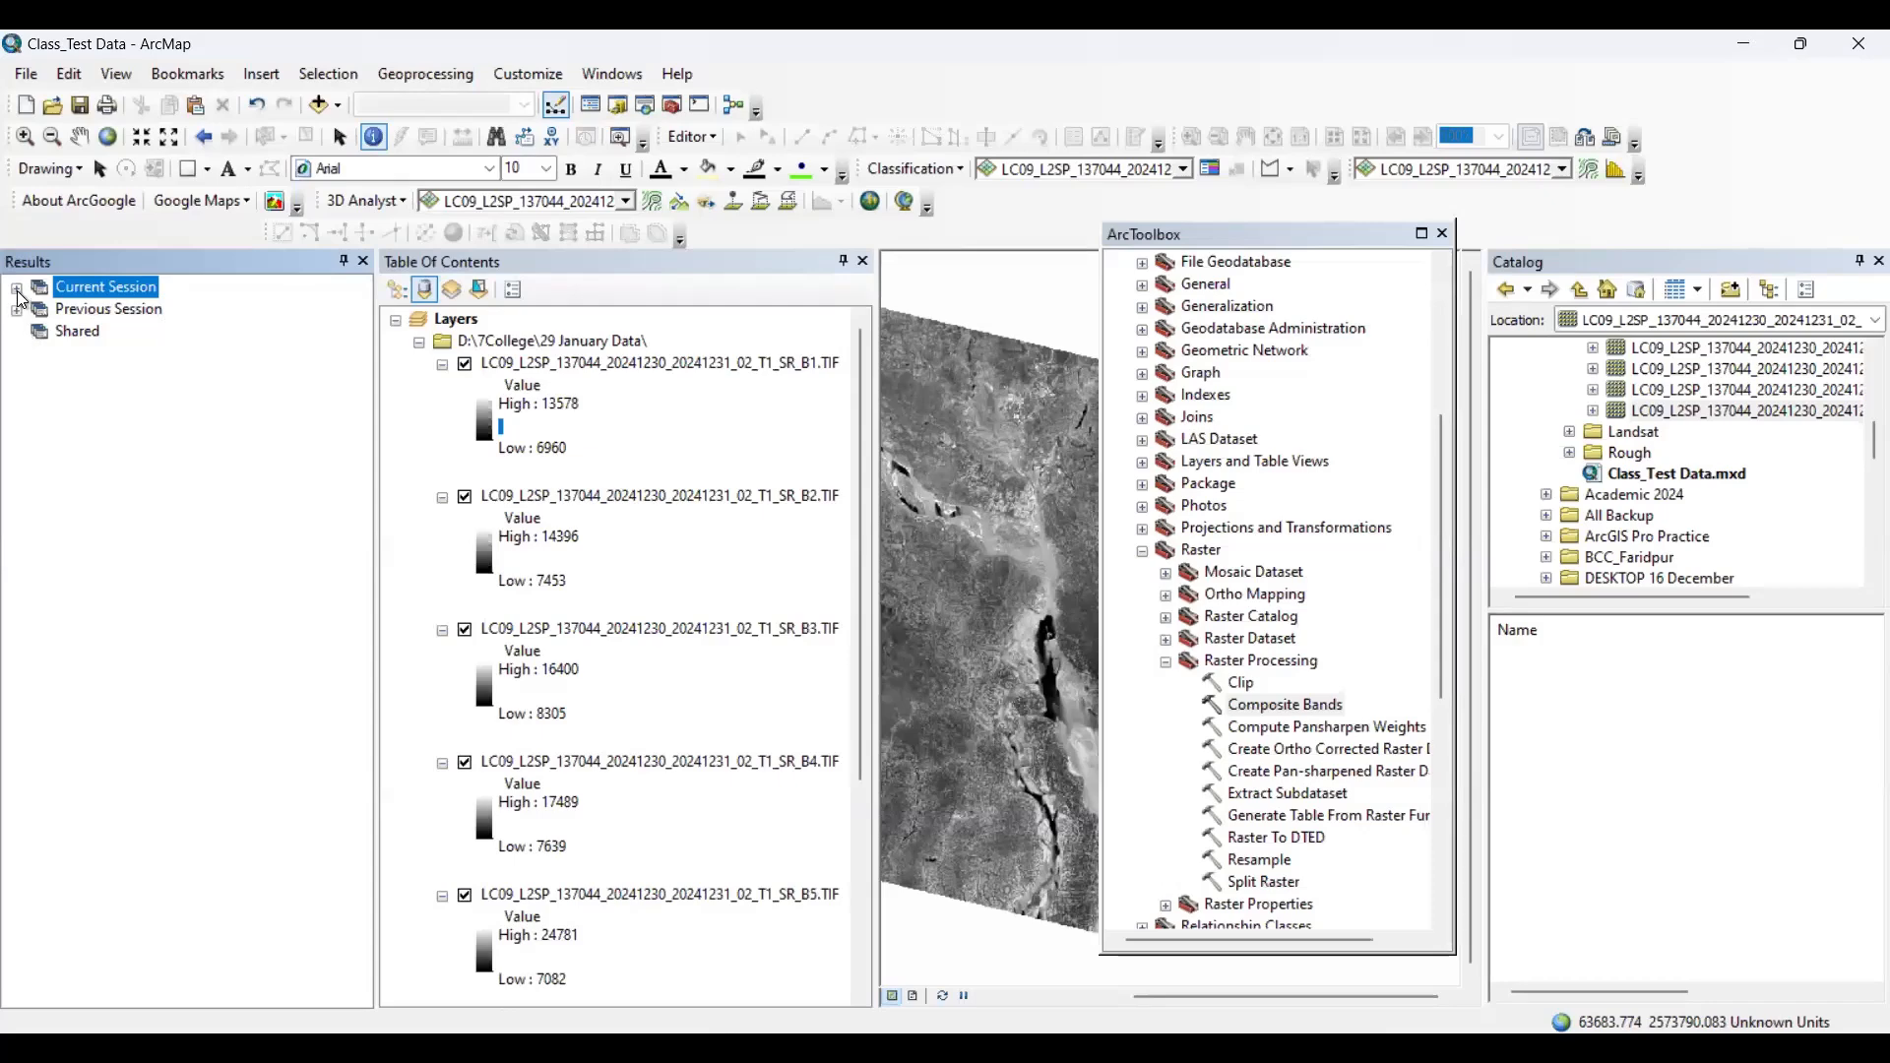
{"action": "left_click", "coordinate": [16, 289]}
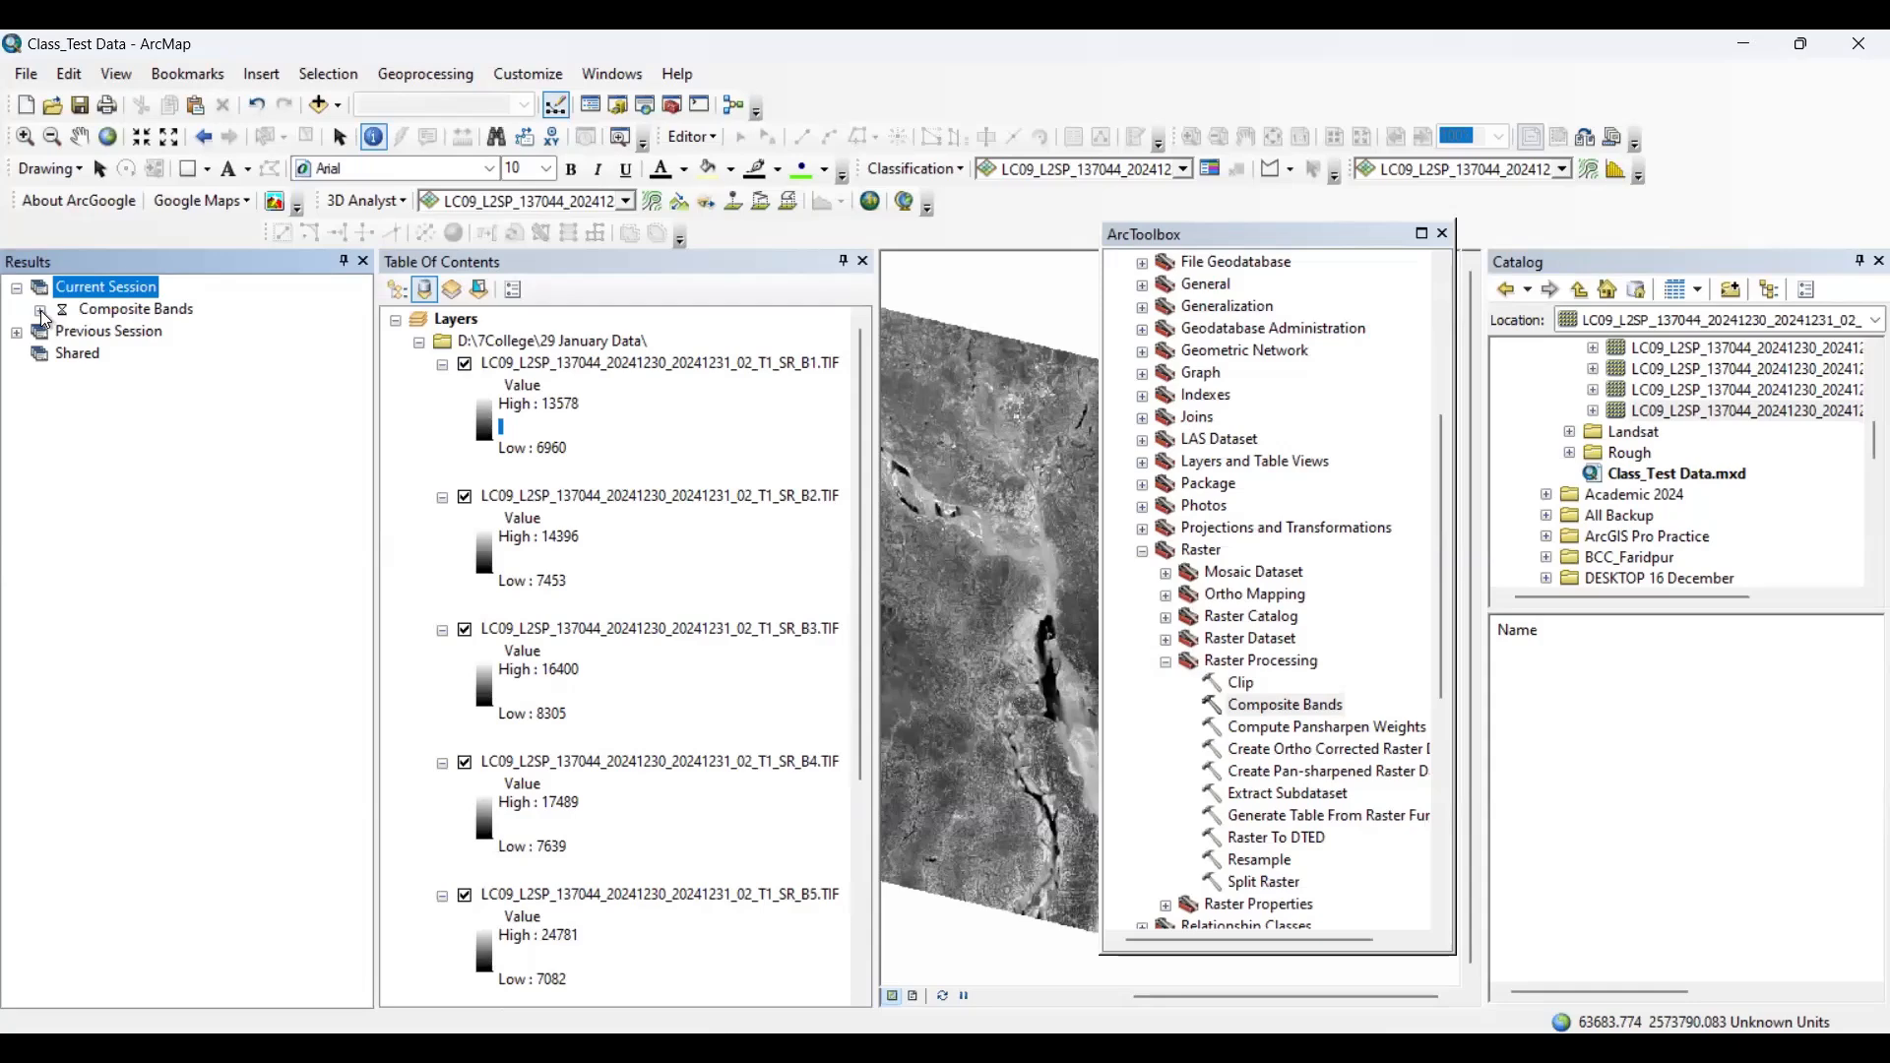
- Check the details of the Composite Bands run, and close the geoprocessing results, ArcToolbox and Catalog to free the map view
{"action": "left_click", "coordinate": [41, 310]}
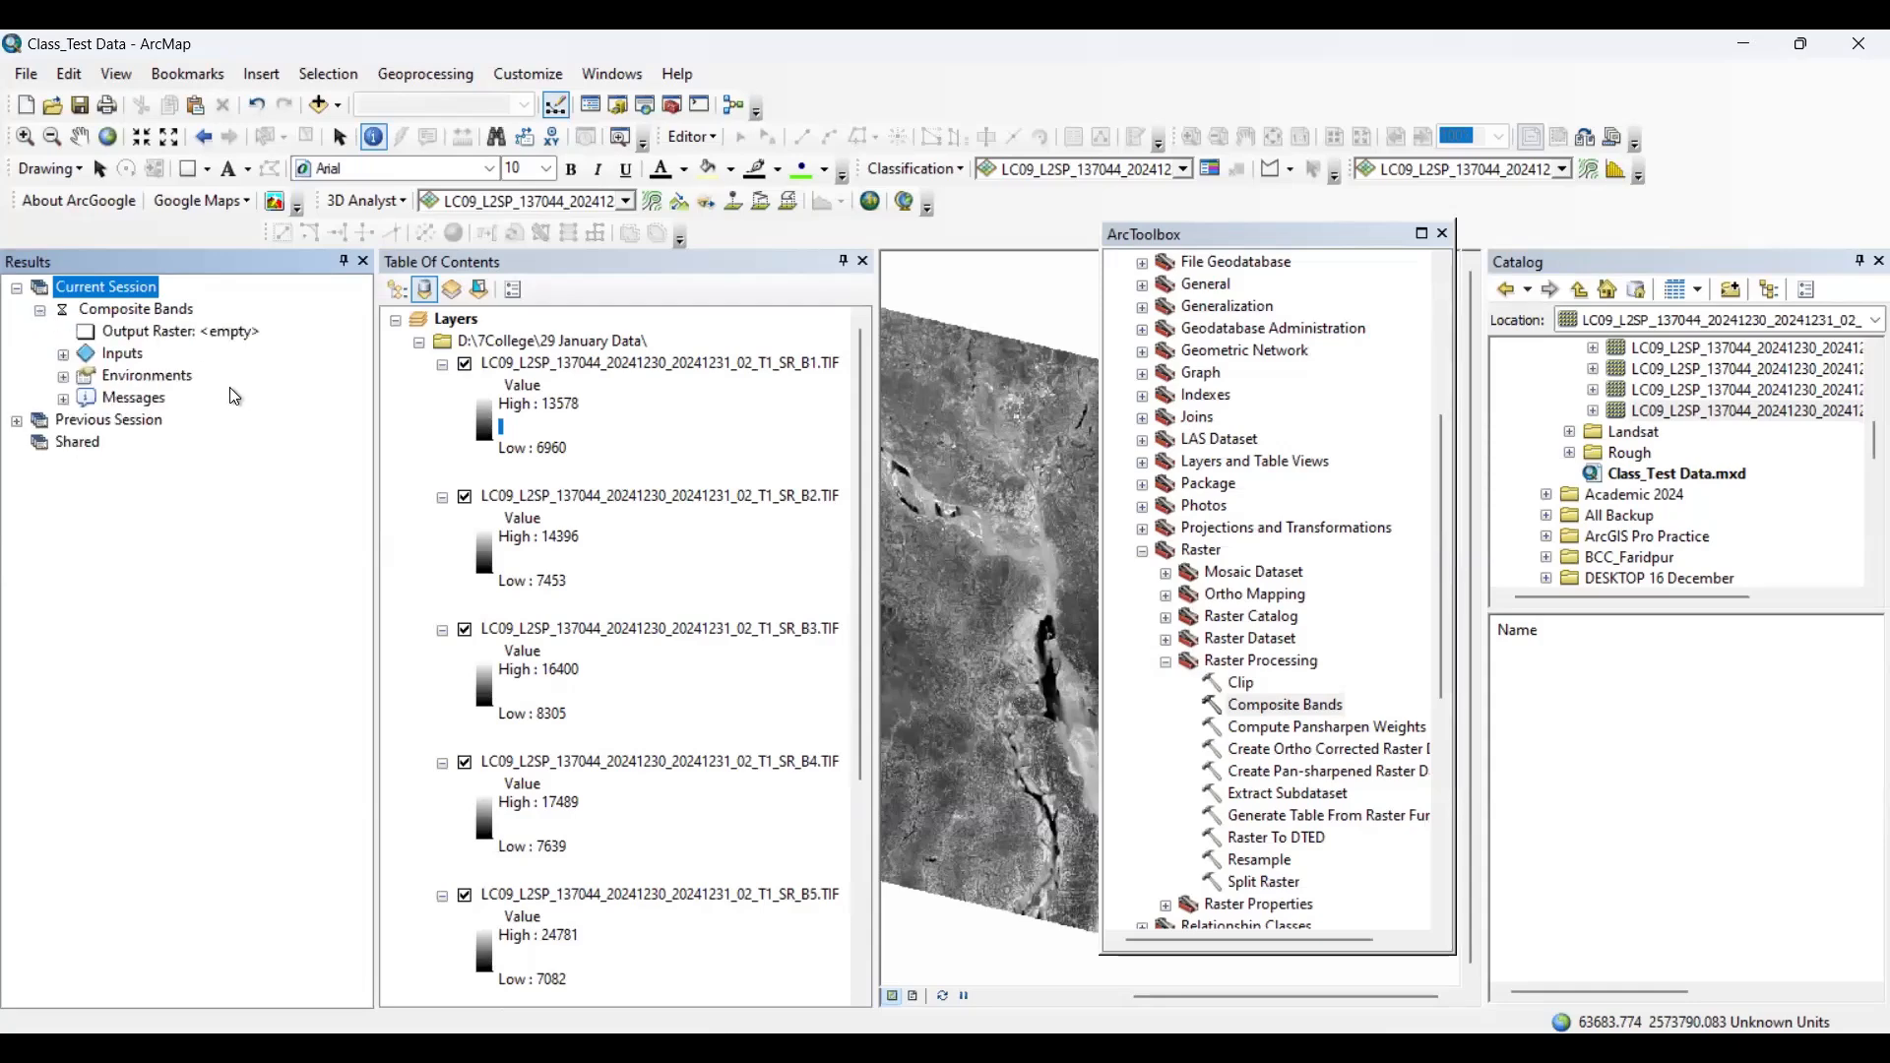
{"action": "left_click", "coordinate": [362, 261]}
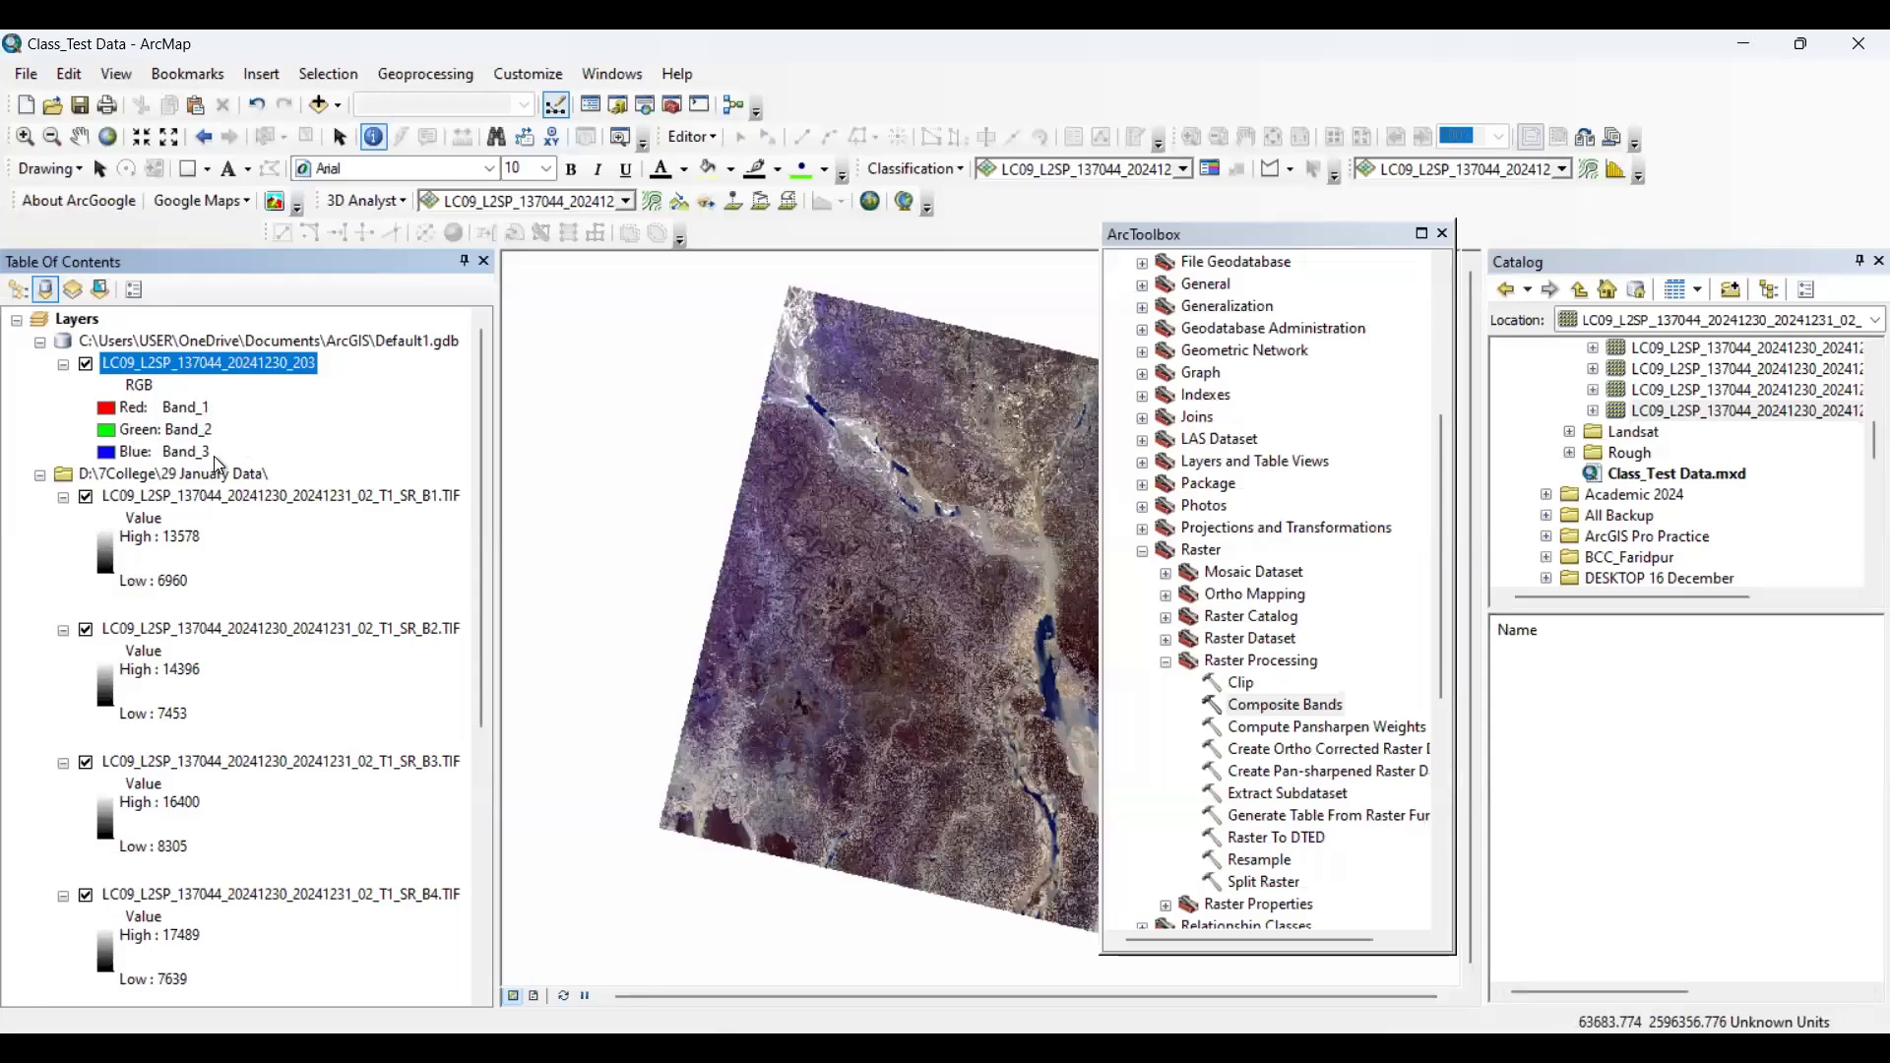
{"action": "left_click", "coordinate": [1441, 234]}
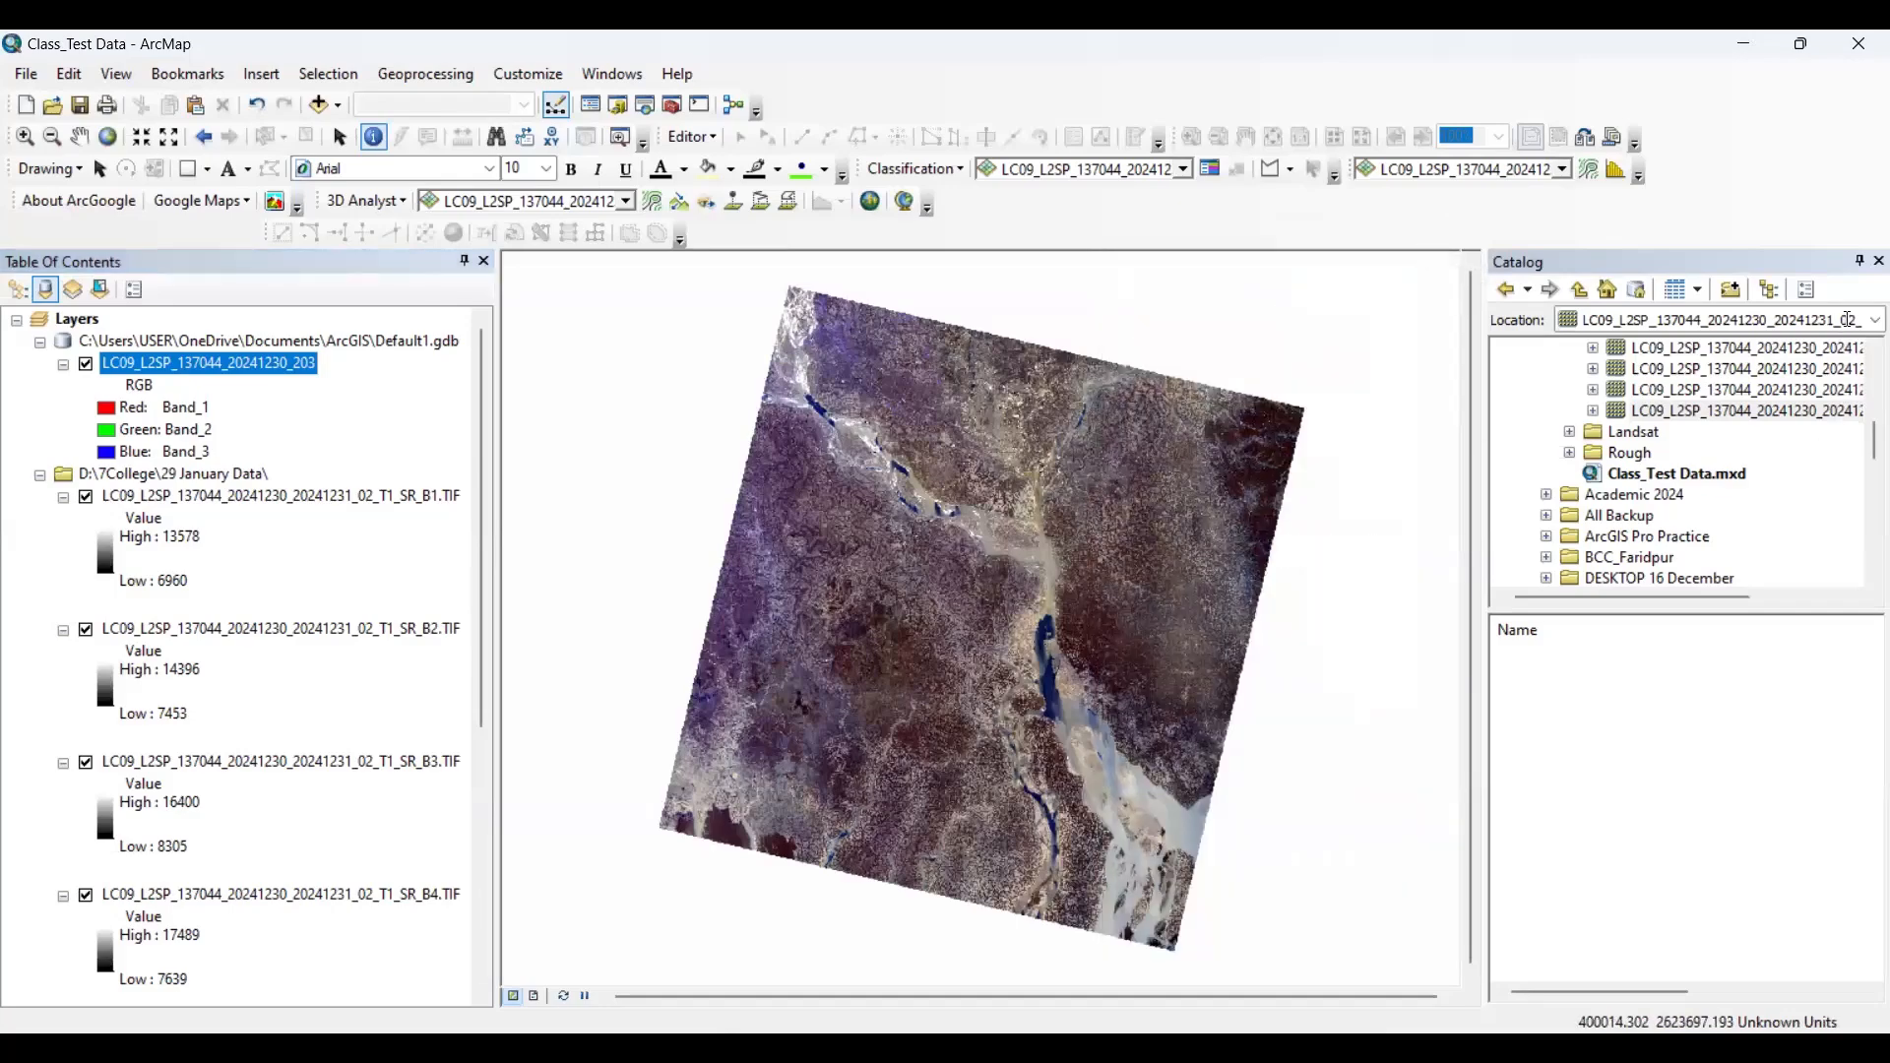
{"action": "left_click", "coordinate": [1879, 261]}
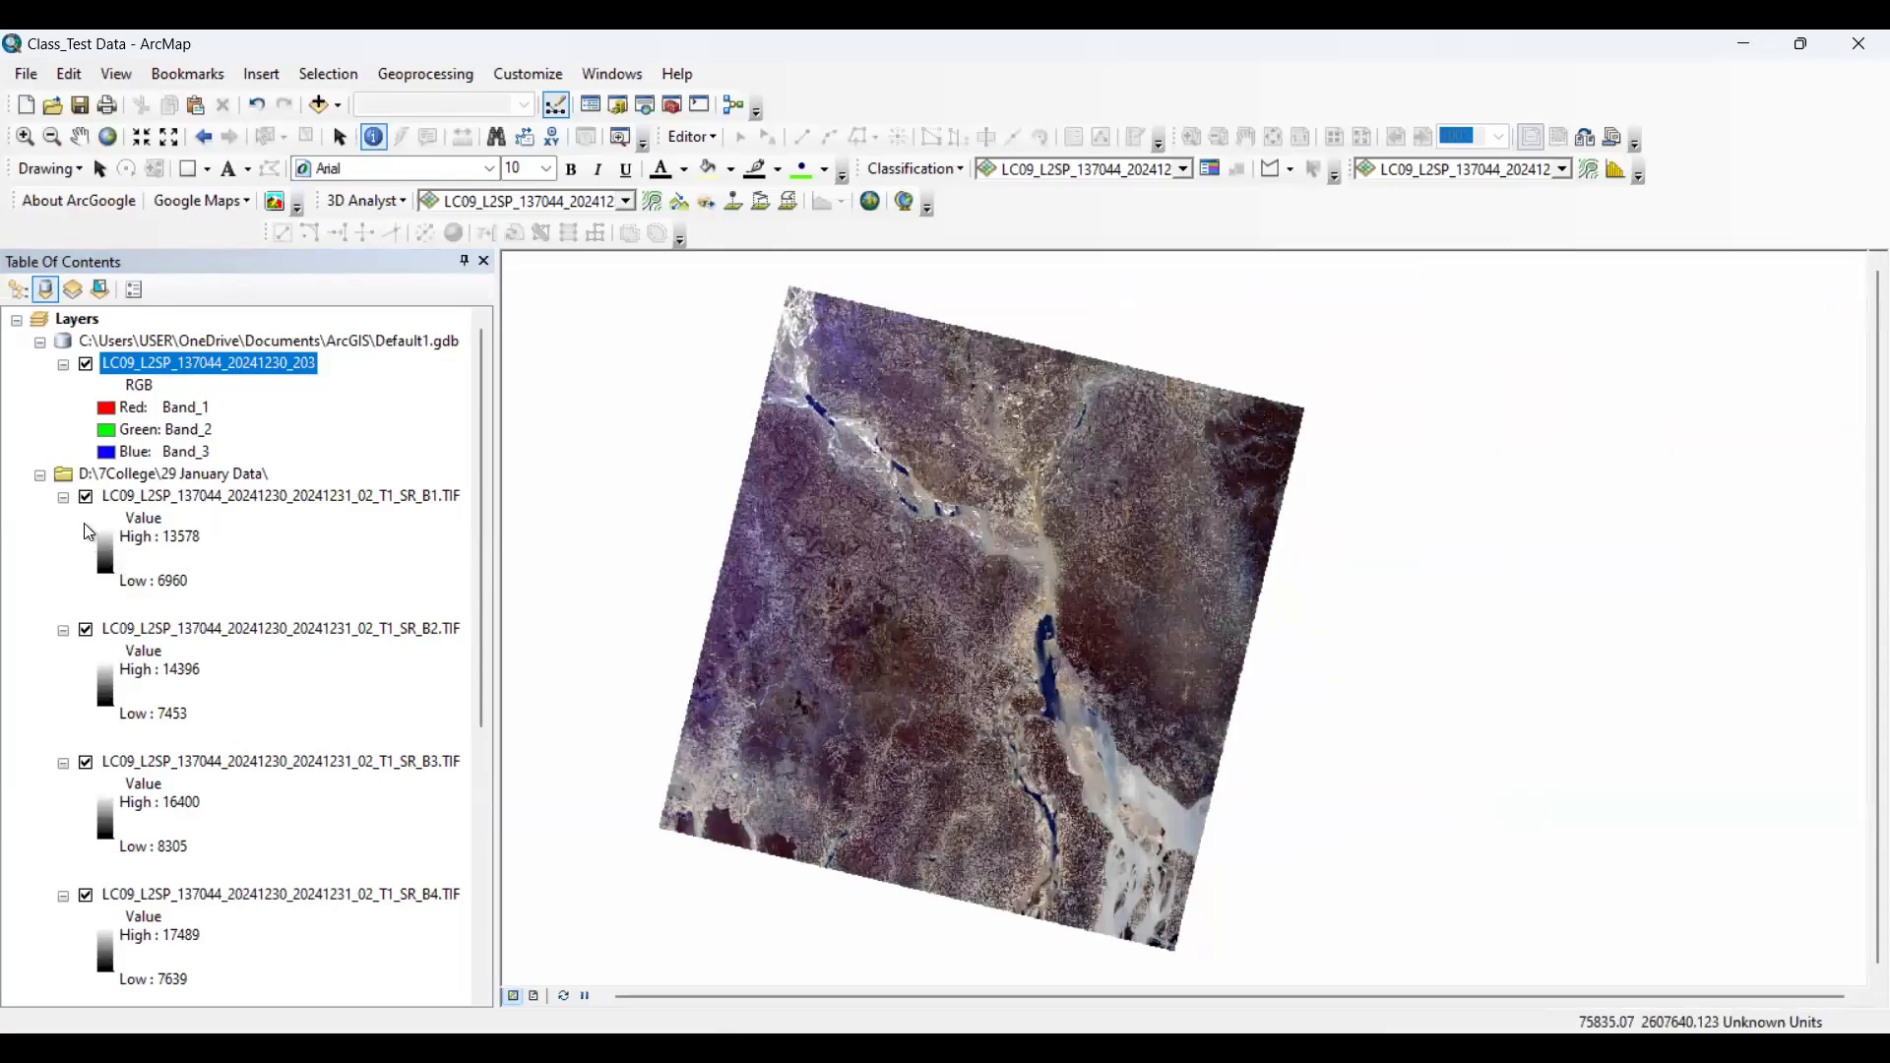
- Turn off the single-band SR rasters and remove their whole D:\7College\29 January Data group from the map
{"action": "left_click", "coordinate": [86, 497], "text": "ctrl"}
{"action": "right_click", "coordinate": [144, 481]}
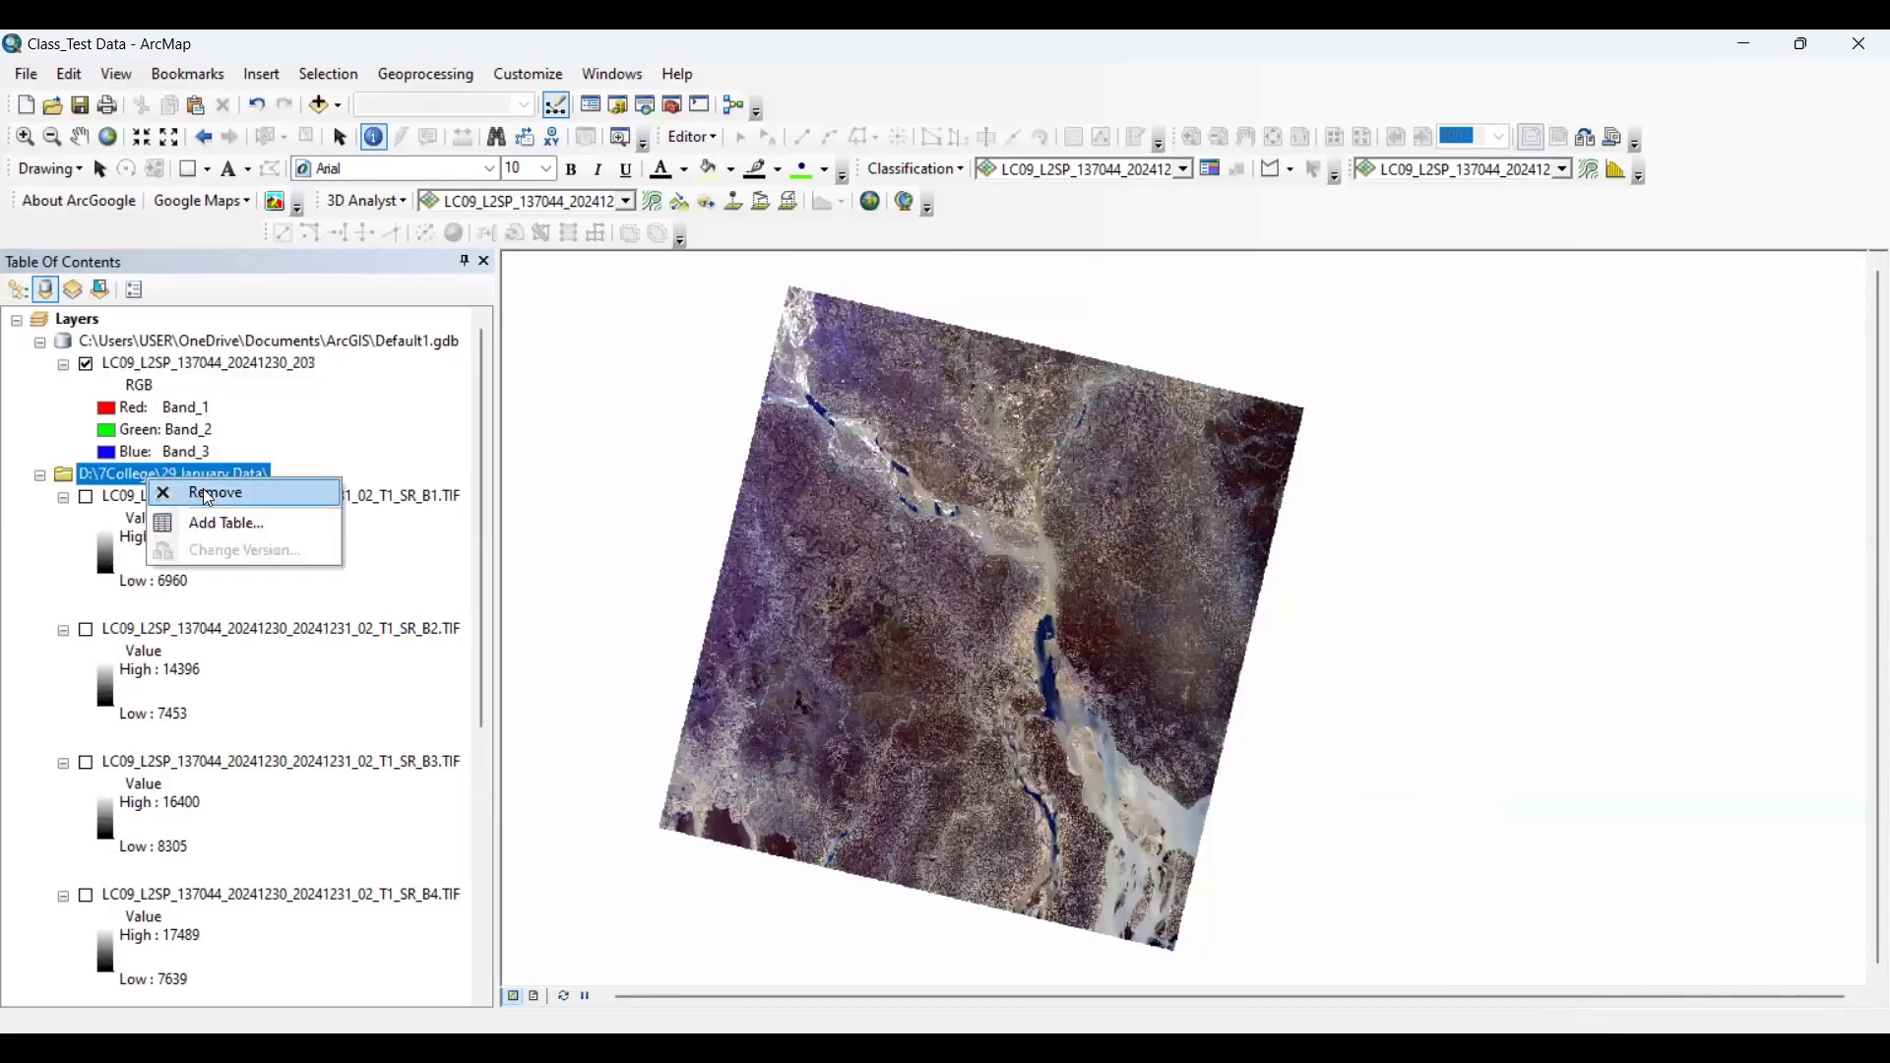
{"action": "left_click", "coordinate": [208, 494]}
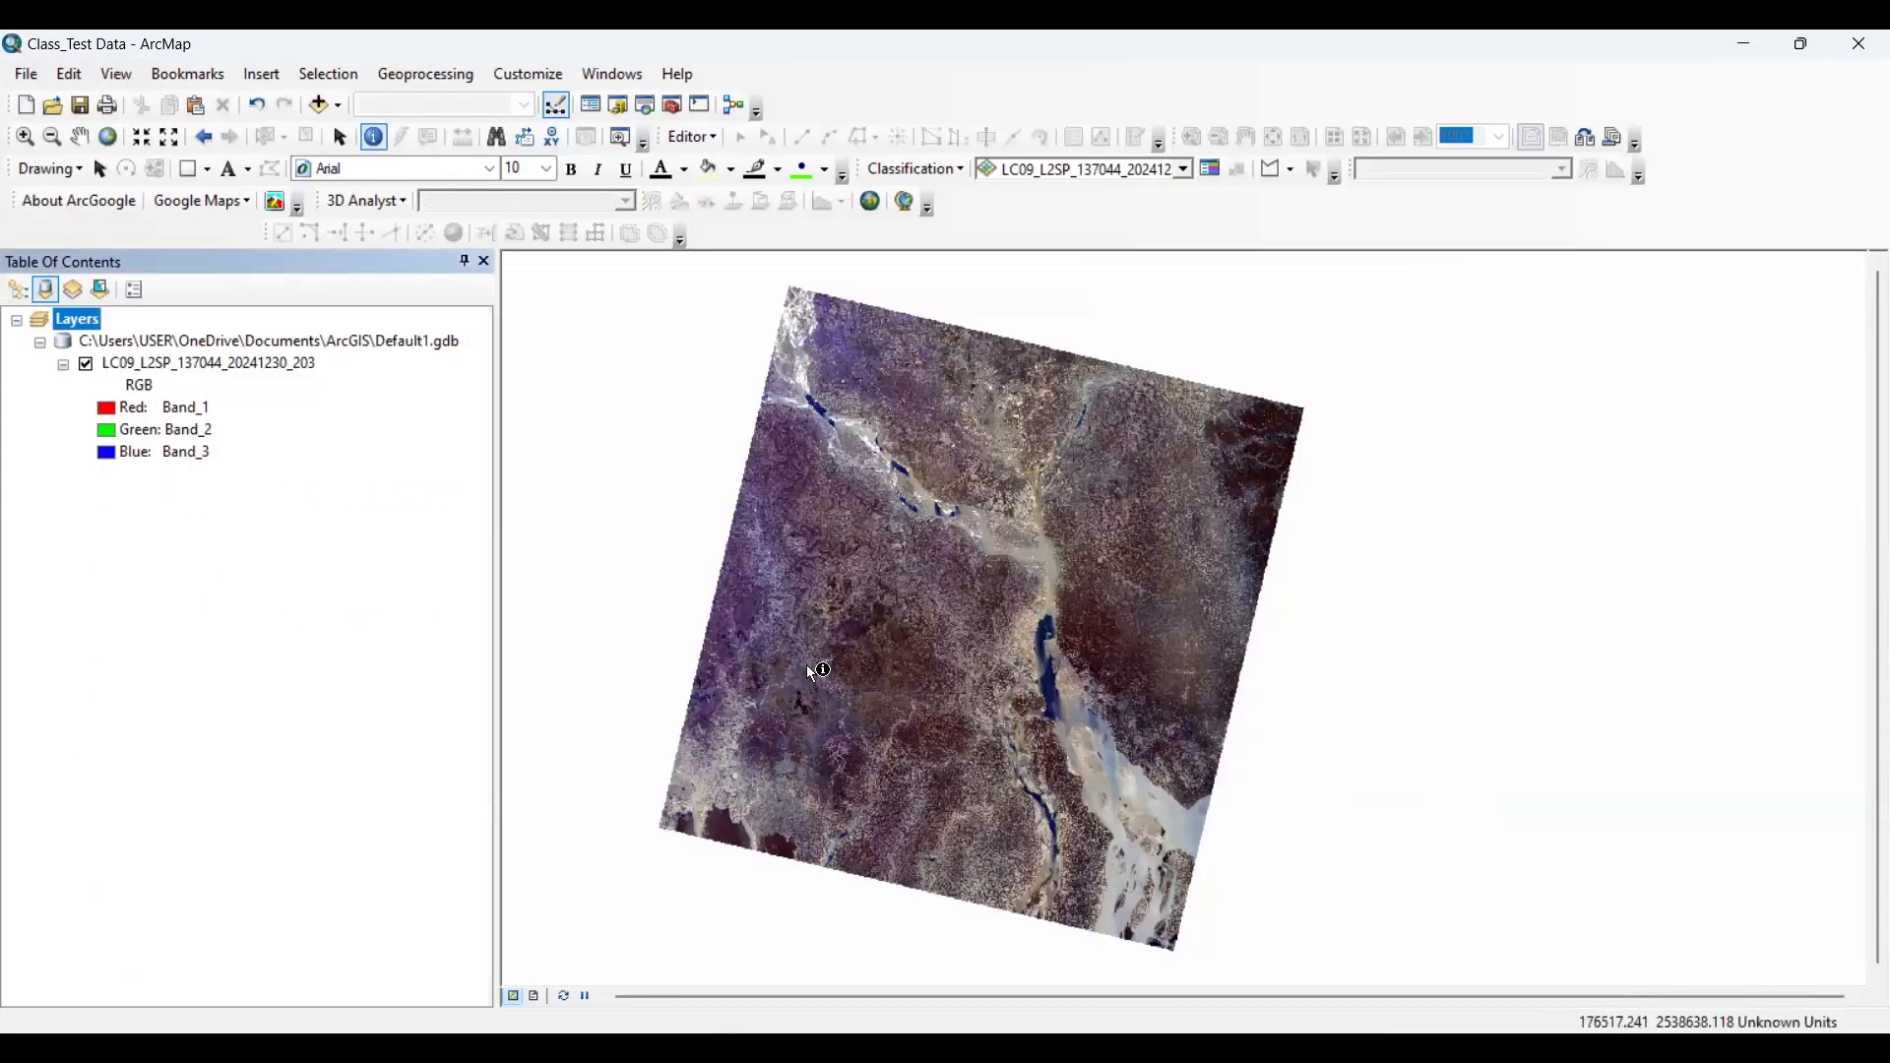
- Examine the composite image around the rivers and identify the red, green and blue values of a pixel in the dark main channel
{"action": "scroll", "coordinate": [976, 659], "scroll_direction": "down", "scroll_amount": 5}
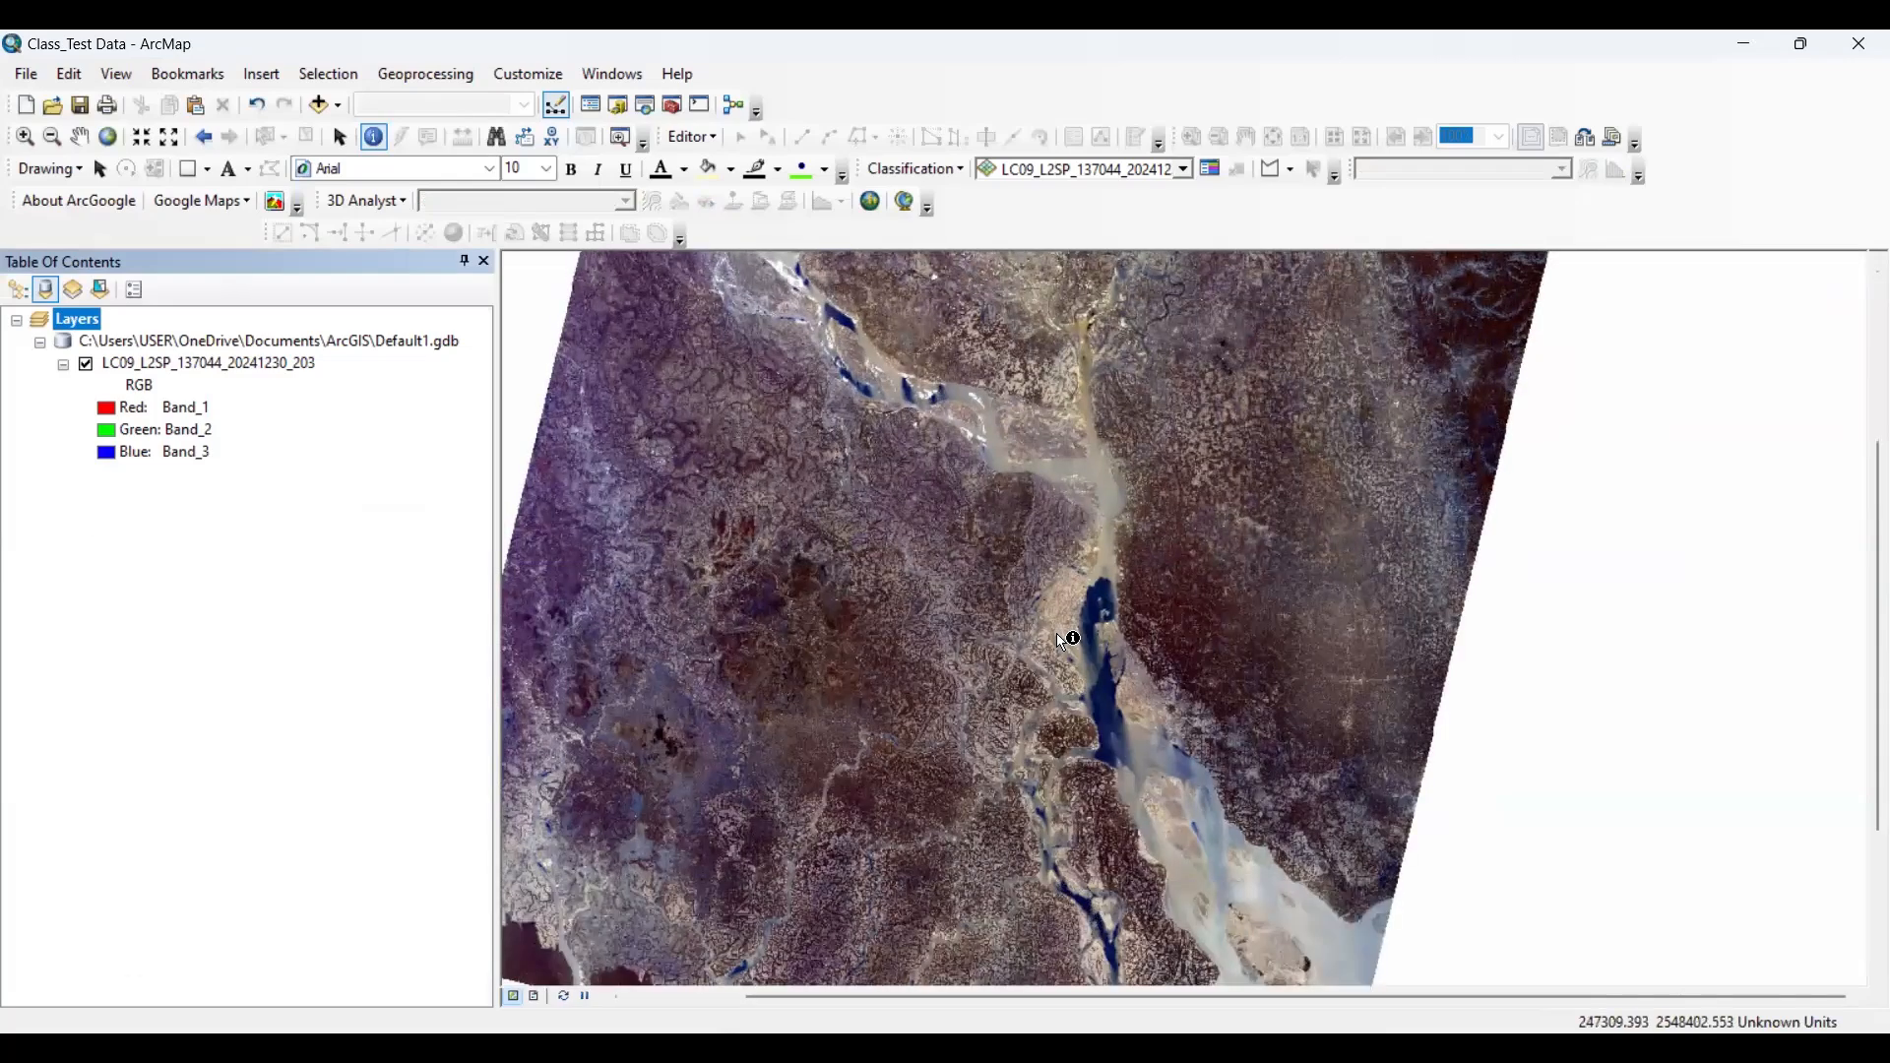
{"action": "scroll", "coordinate": [1057, 638], "scroll_direction": "down", "scroll_amount": 1}
{"action": "scroll", "coordinate": [1057, 634], "scroll_direction": "up", "scroll_amount": 3}
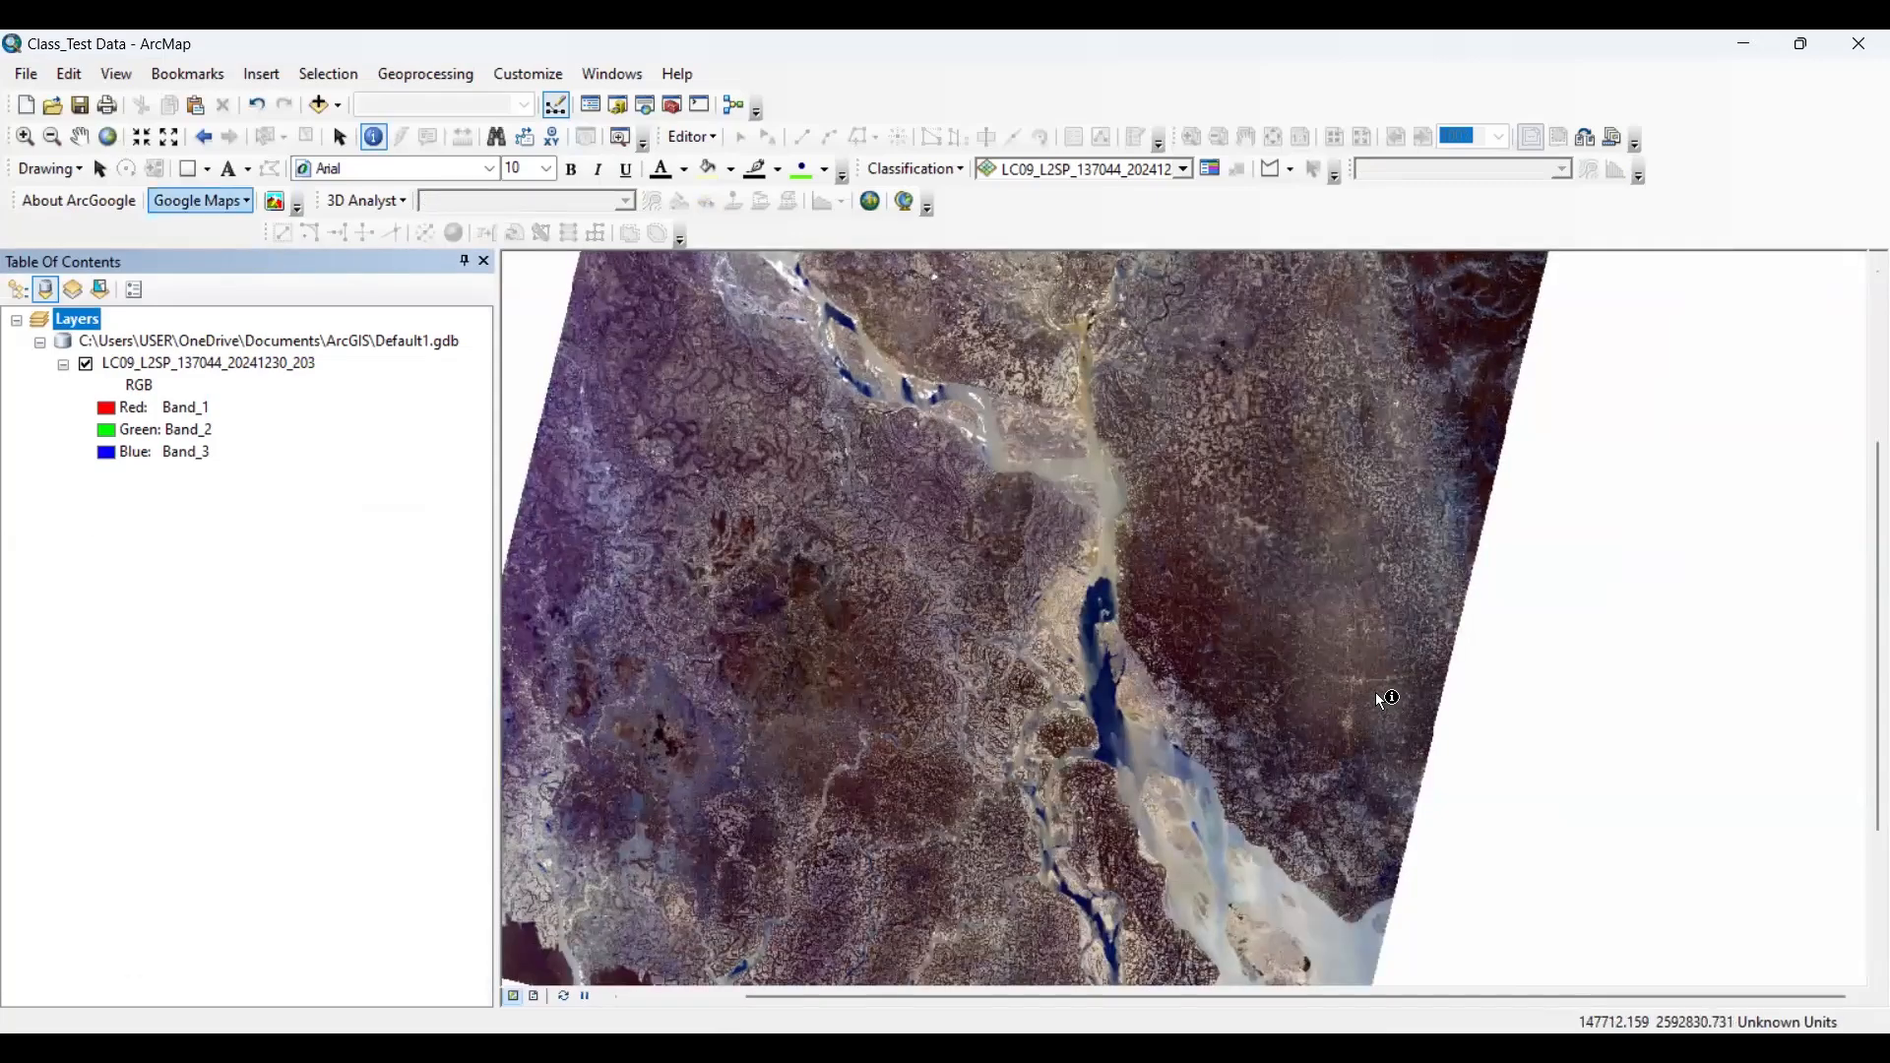
{"action": "scroll", "coordinate": [1379, 705], "scroll_direction": "up", "scroll_amount": 2}
{"action": "scroll", "coordinate": [1338, 573], "scroll_direction": "down", "scroll_amount": 3}
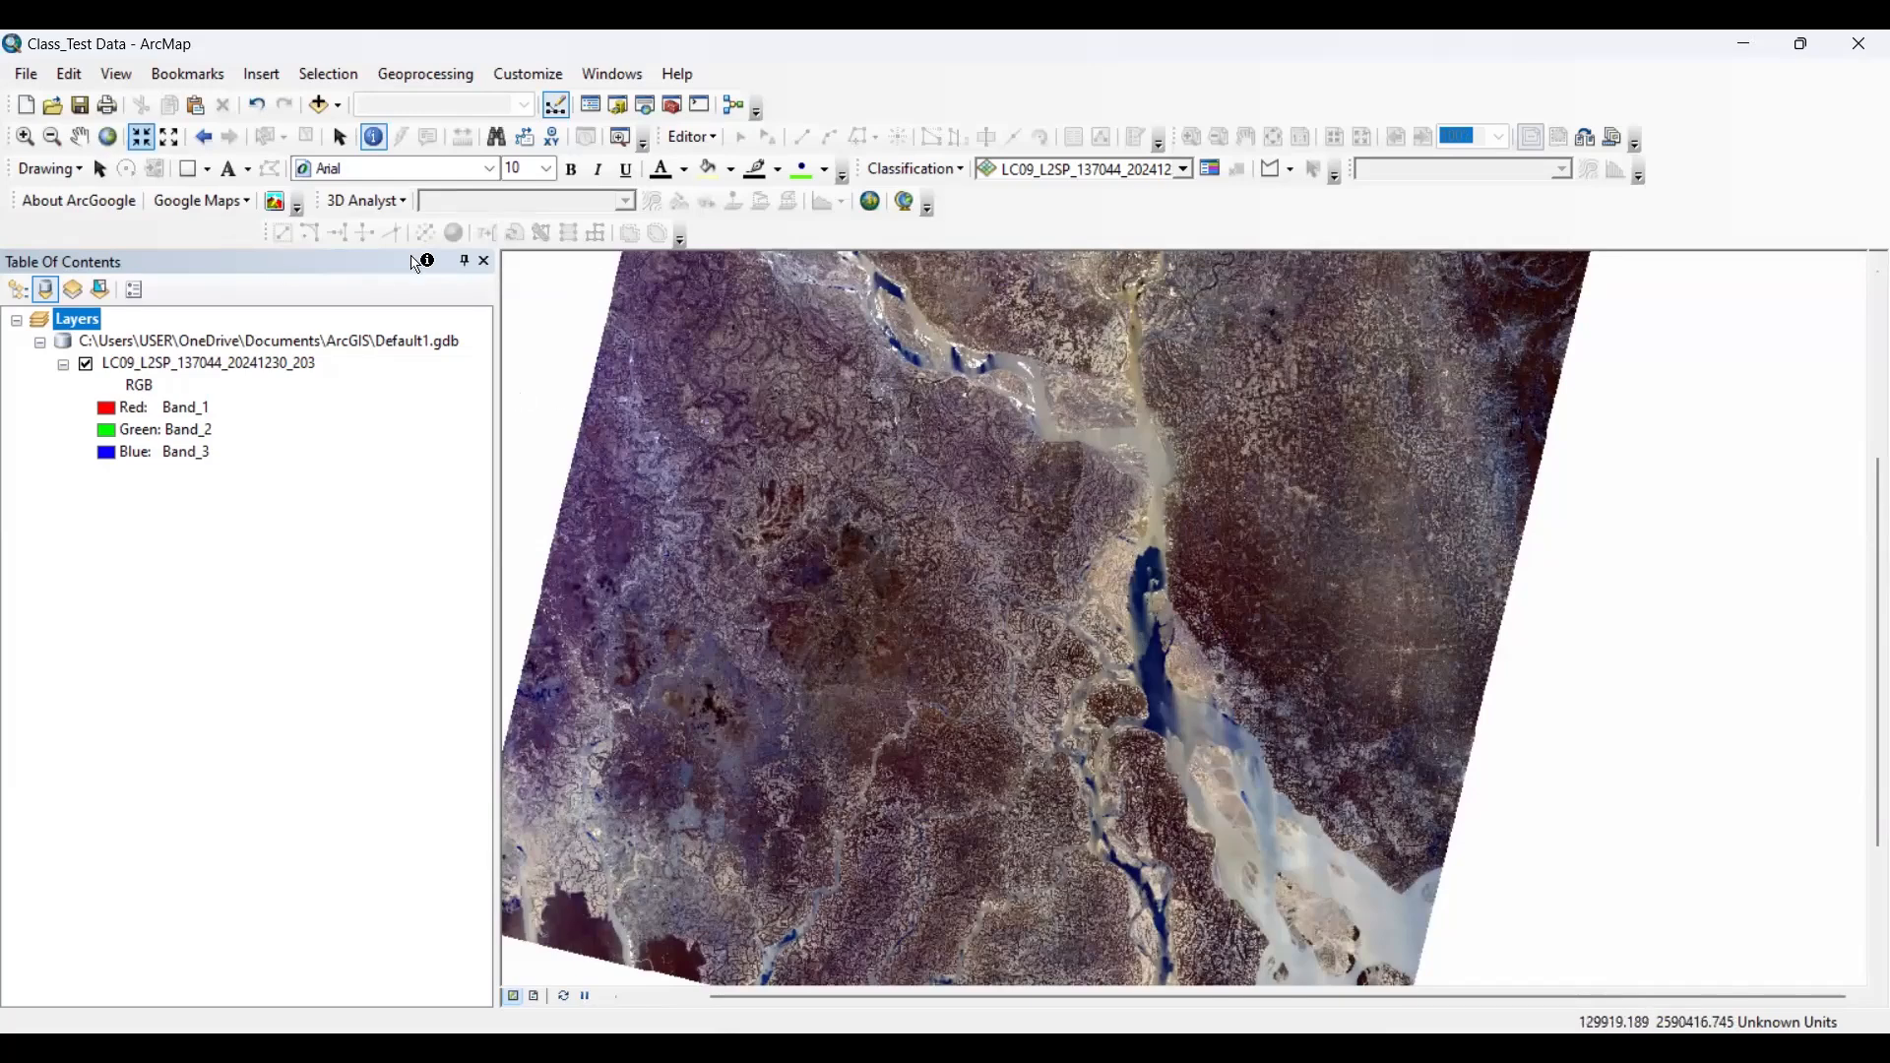
{"action": "scroll", "coordinate": [1355, 726], "scroll_direction": "down", "scroll_amount": 2}
{"action": "scroll", "coordinate": [1404, 675], "scroll_direction": "up", "scroll_amount": 1}
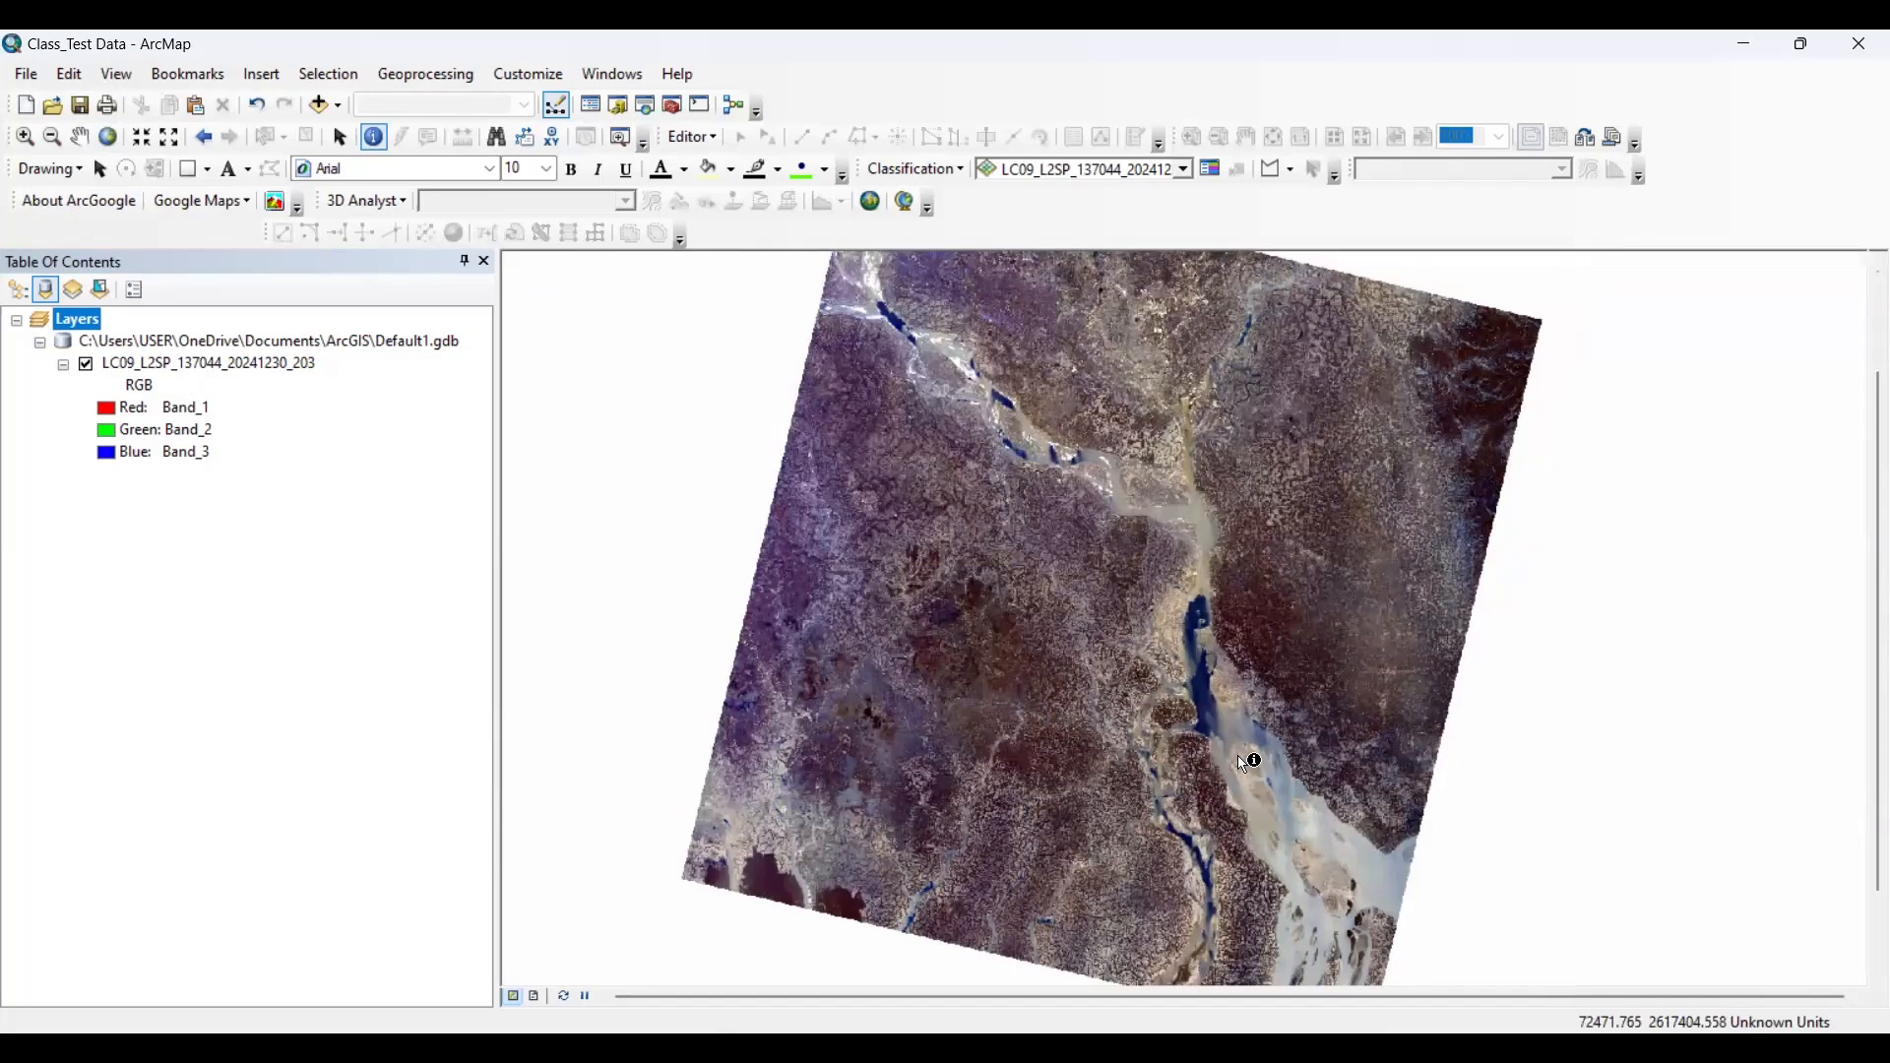
{"action": "left_click", "coordinate": [1210, 709]}
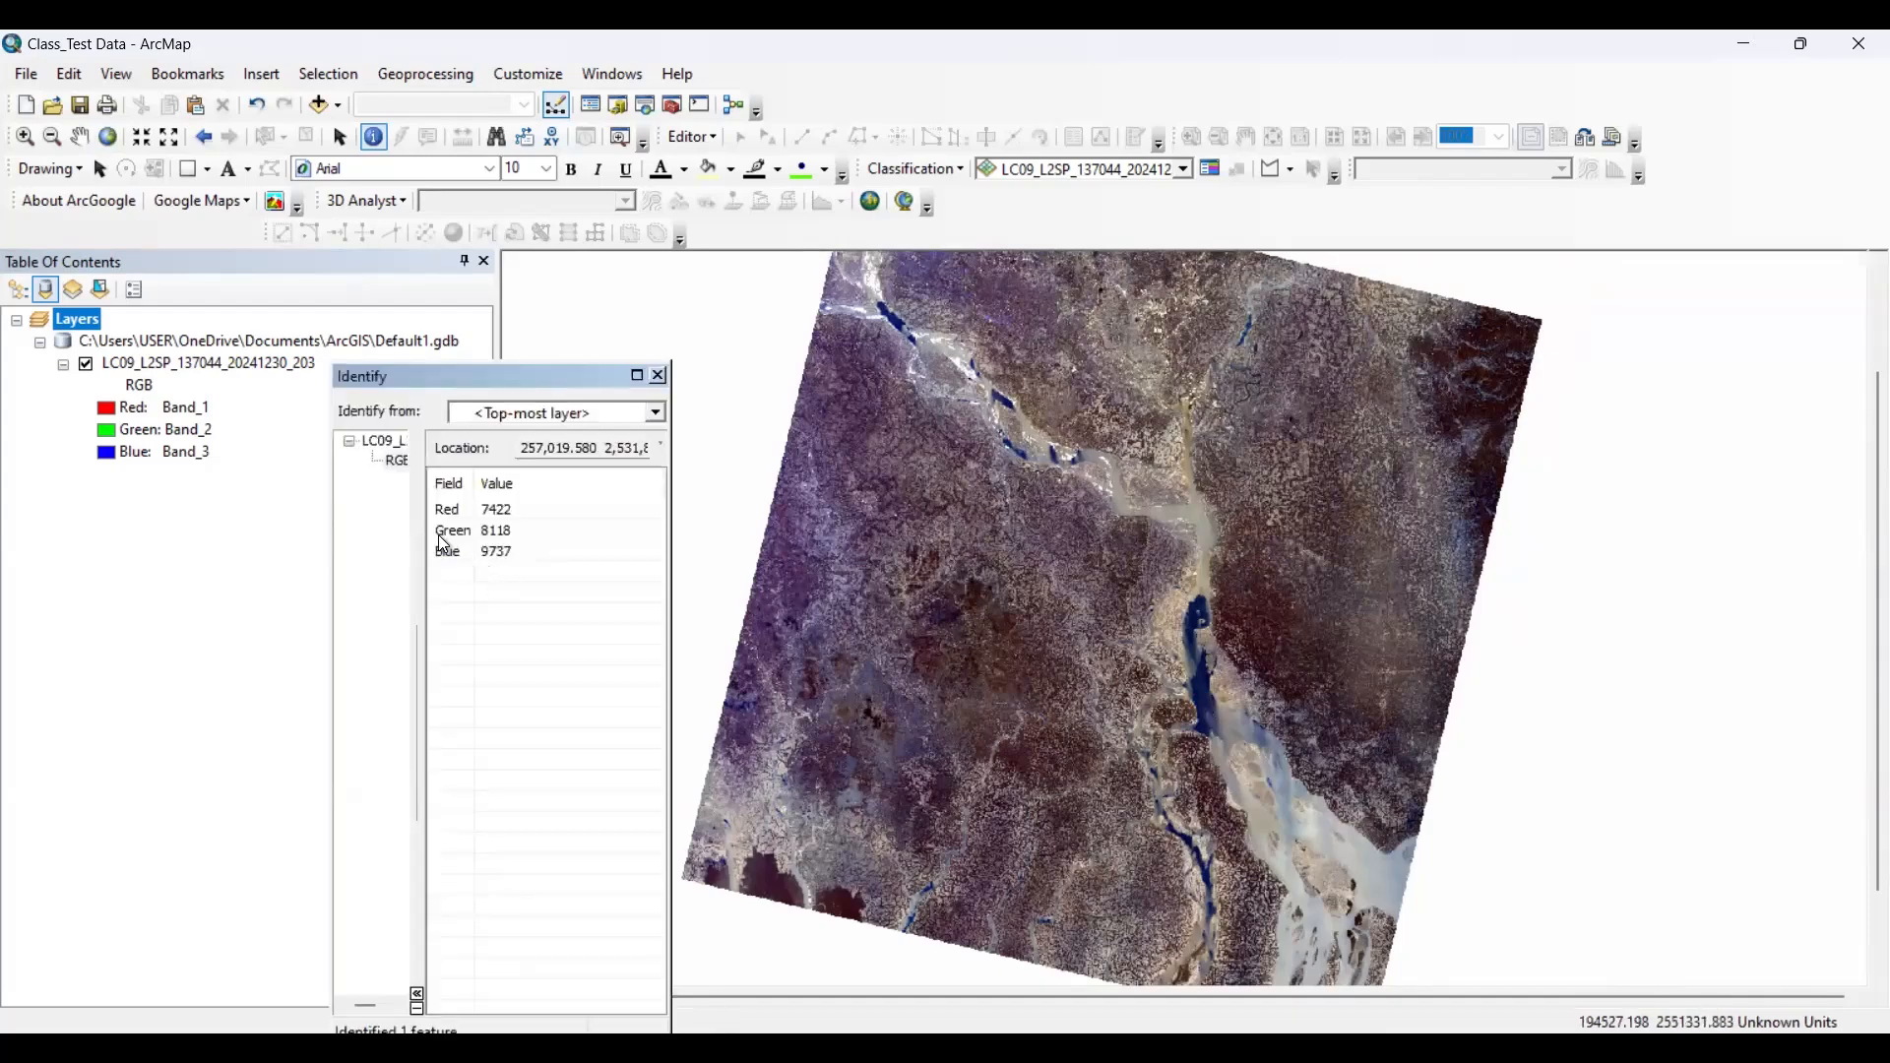
{"action": "left_click", "coordinate": [658, 378]}
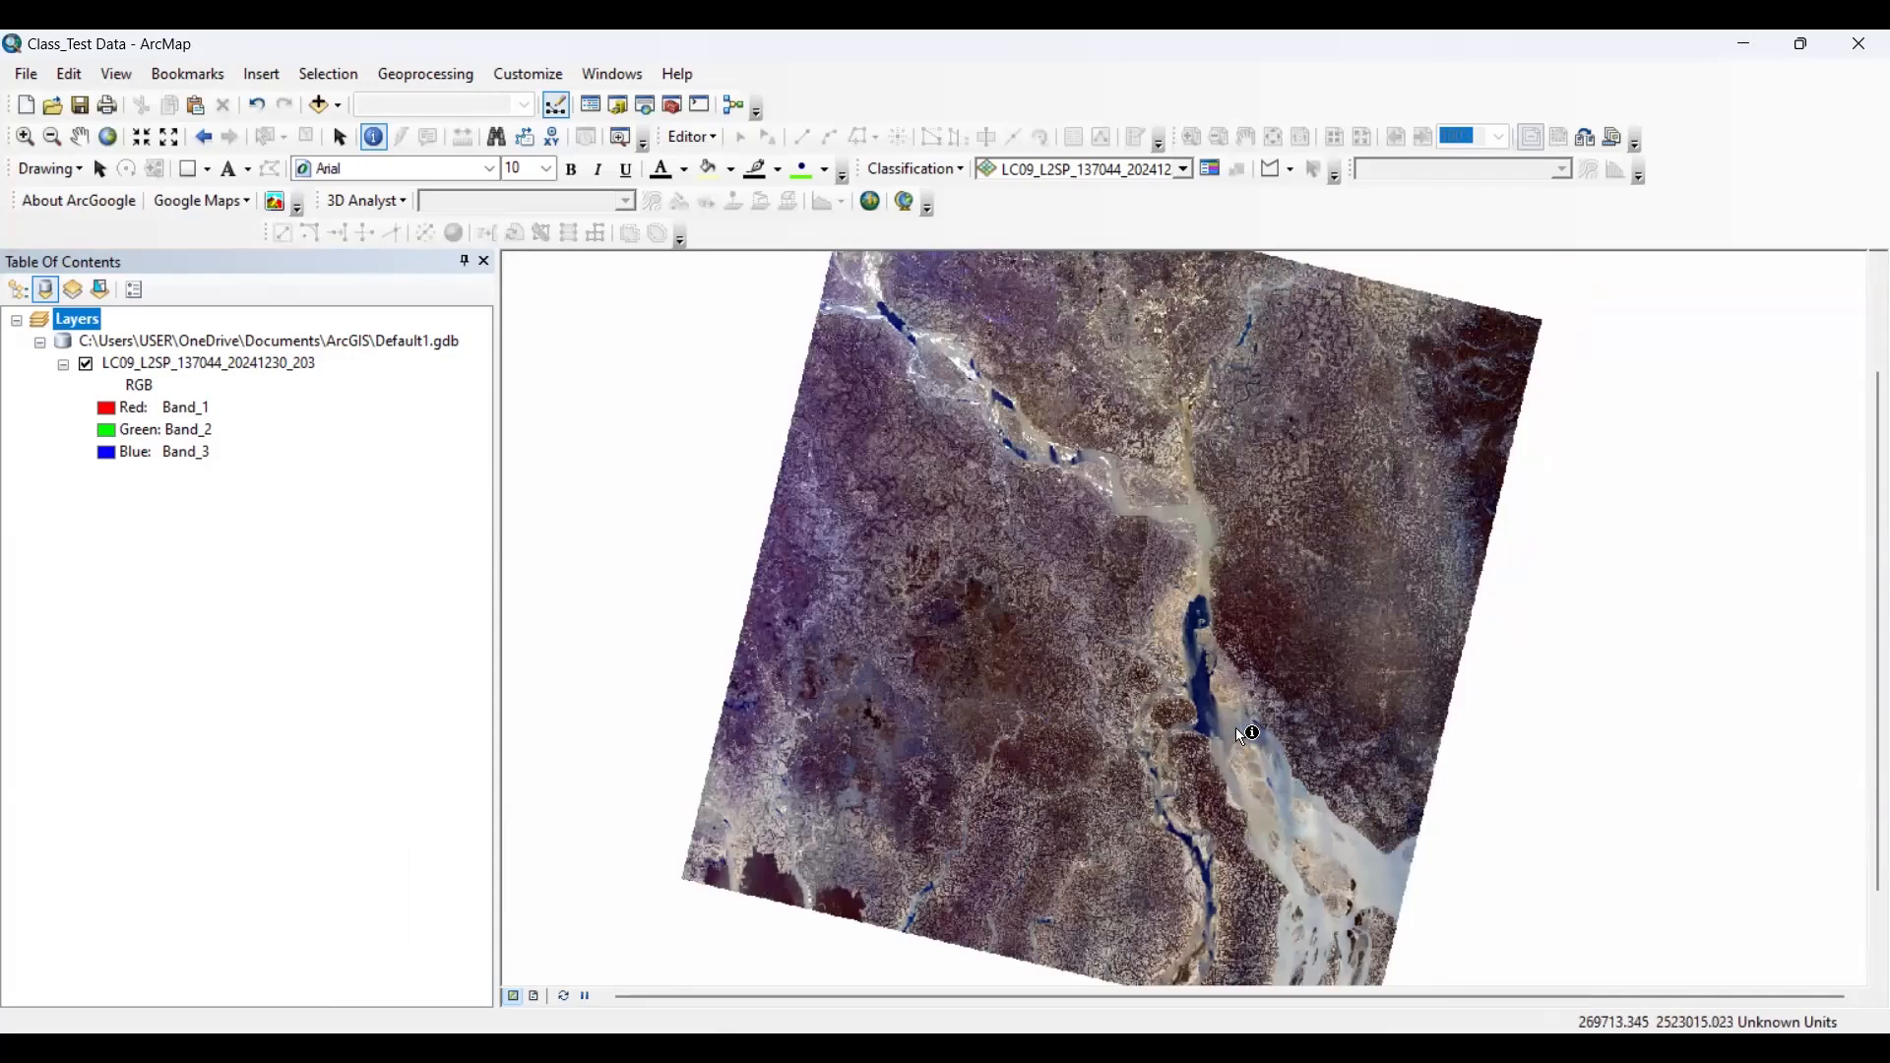
- Set the composite layer's RGB display to Band_6 for red, Band_5 for green and Band_4 for blue, and apply it
{"action": "left_click", "coordinate": [209, 363]}
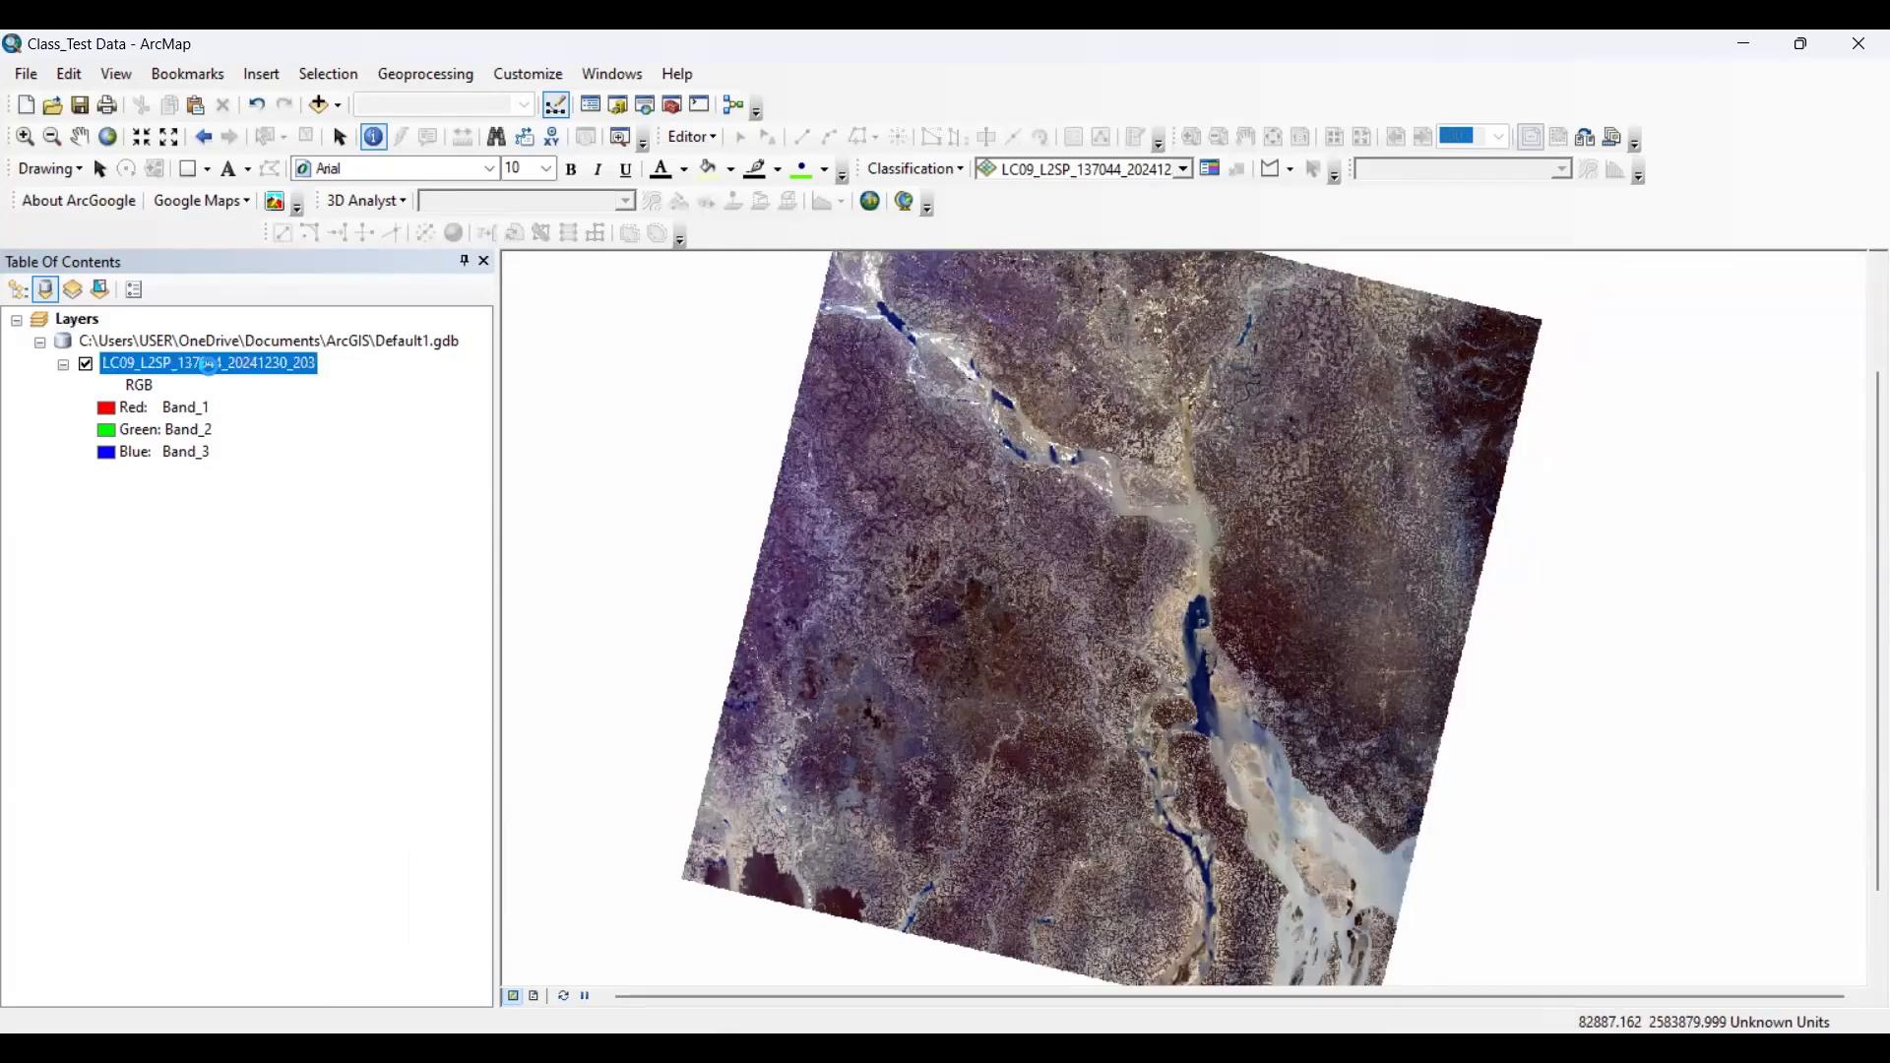
{"action": "double_click", "coordinate": [209, 363]}
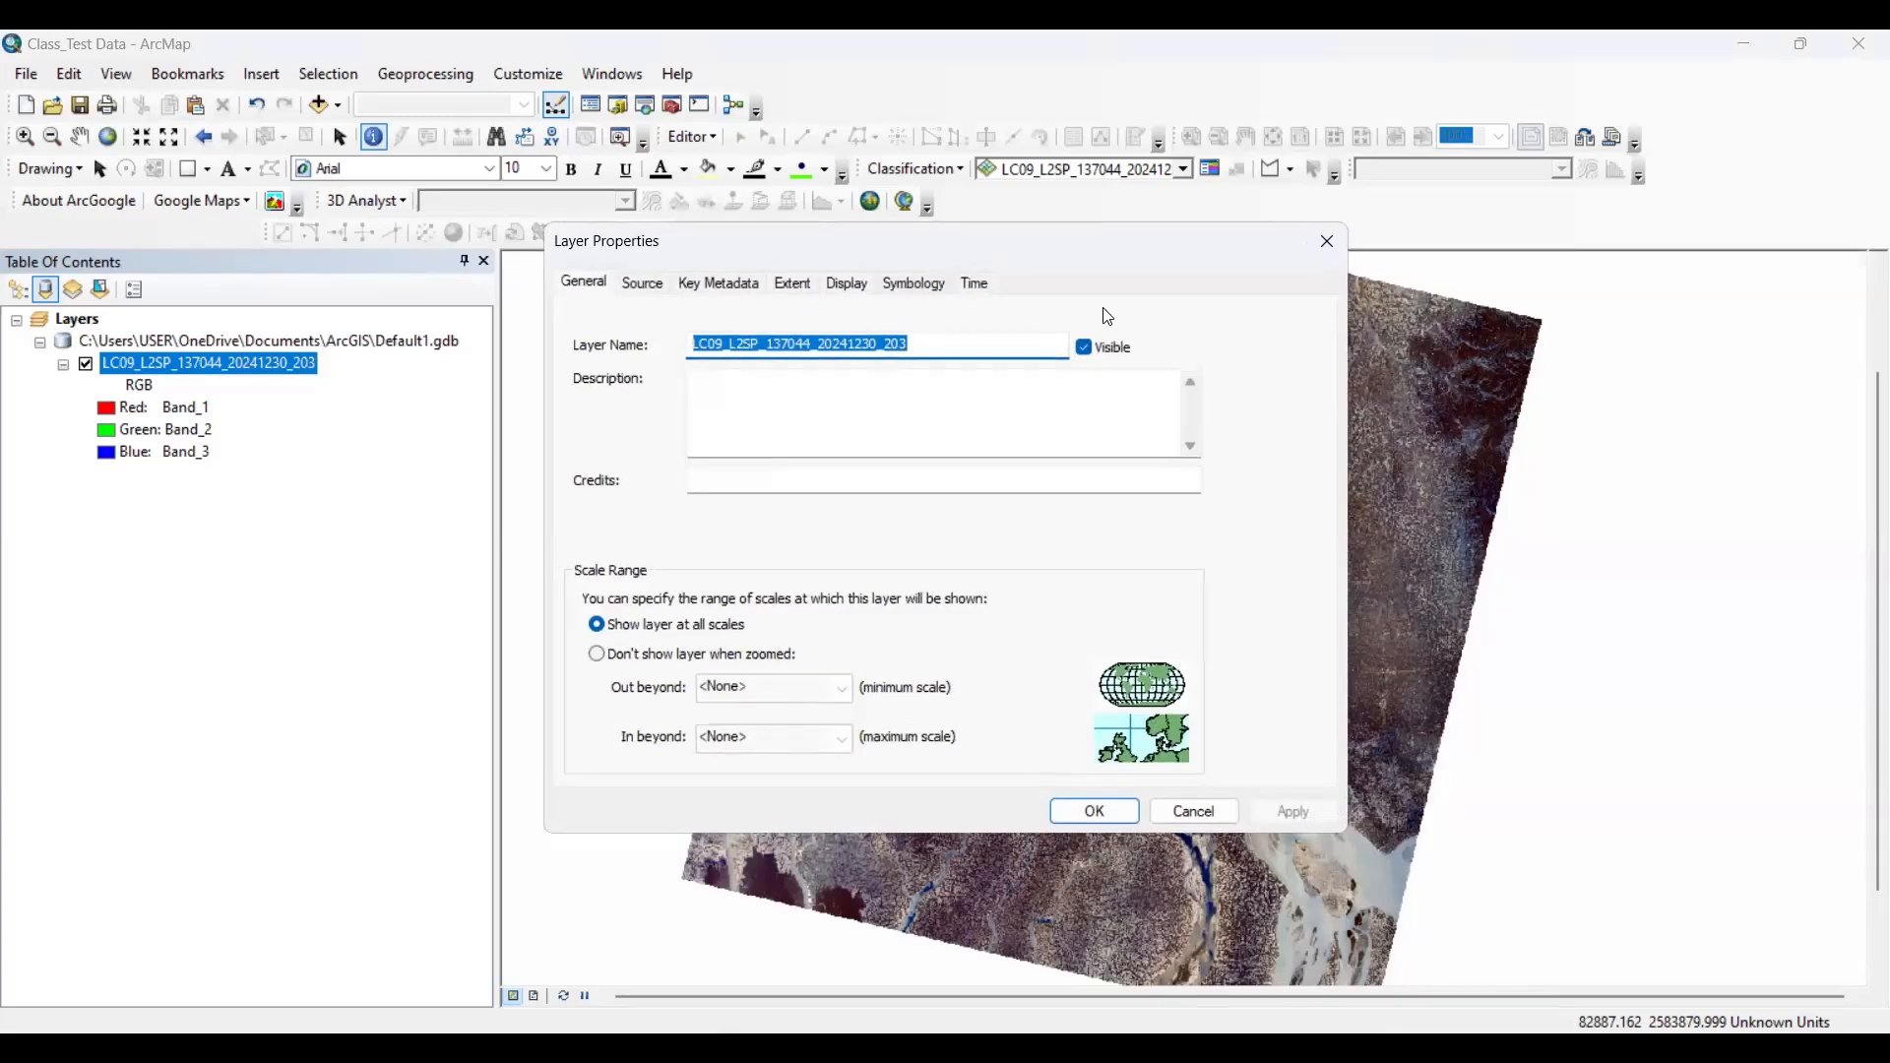
{"action": "left_click", "coordinate": [915, 284]}
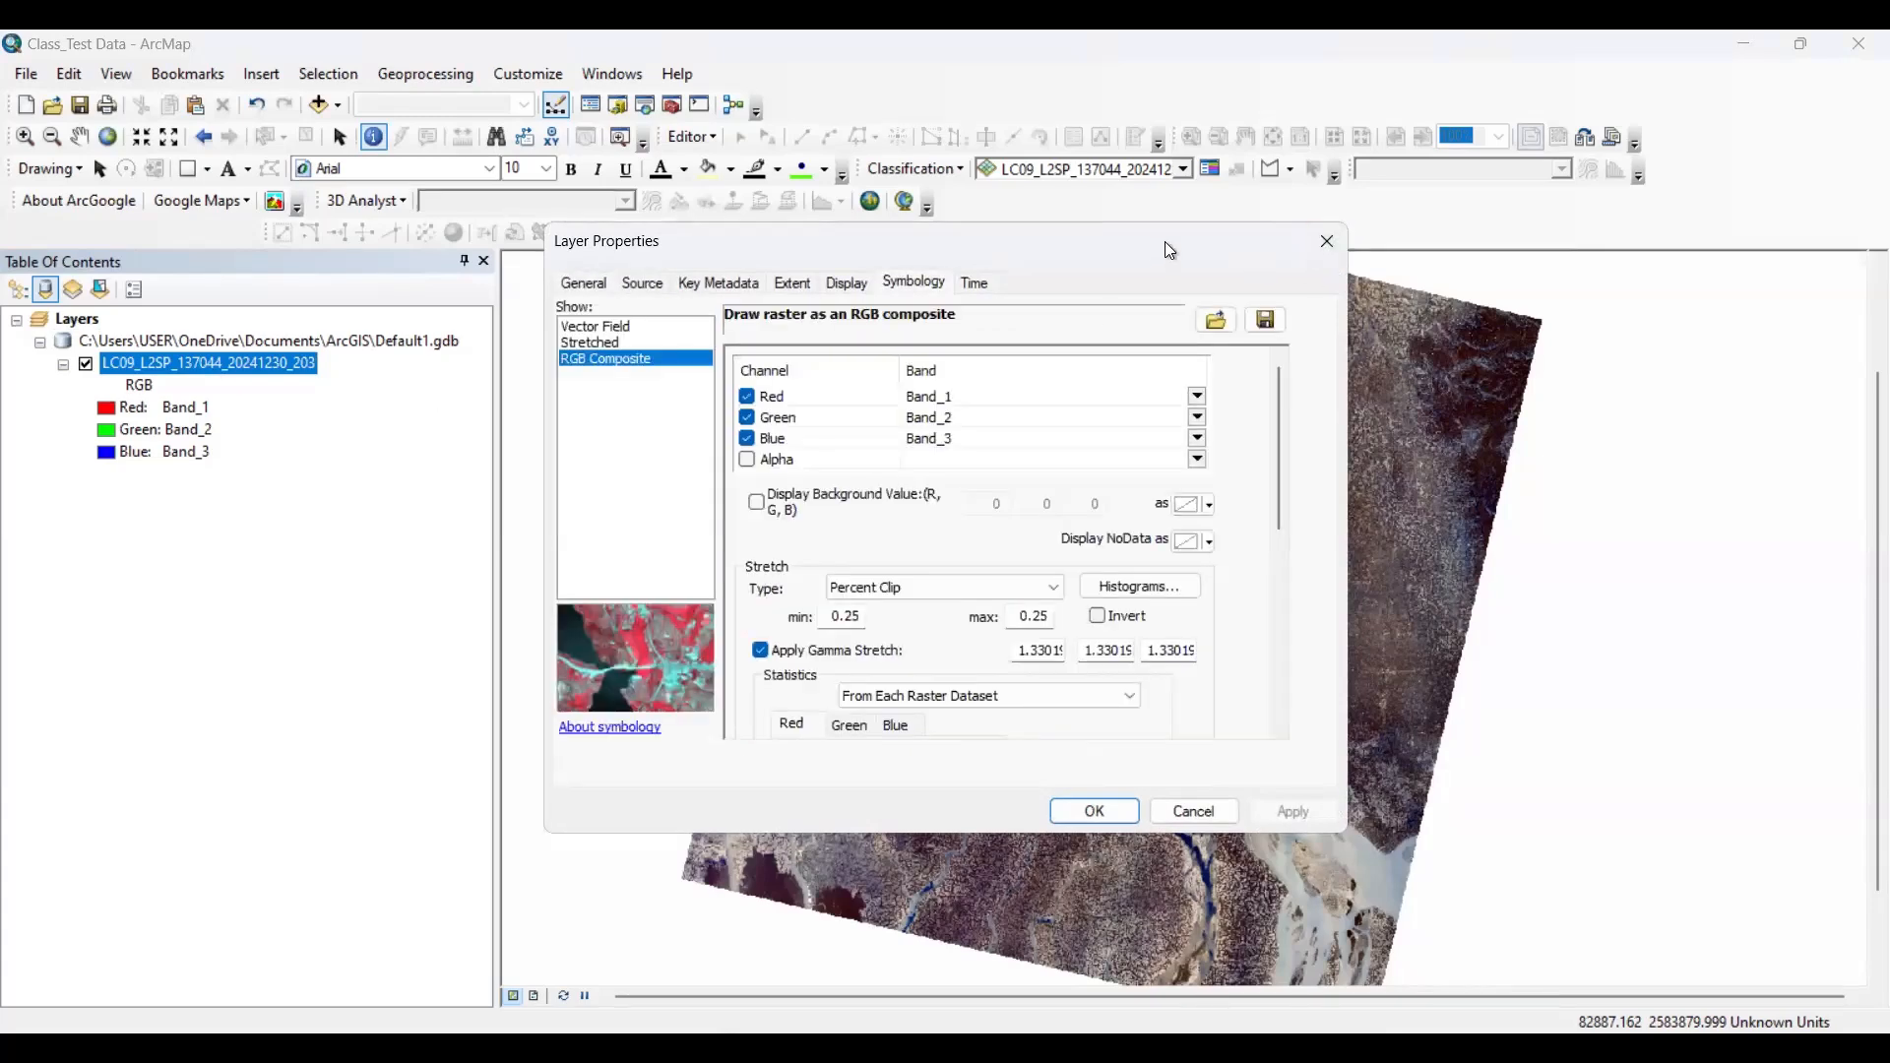
{"action": "left_click_drag", "start_coordinate": [1164, 241], "coordinate": [851, 236]}
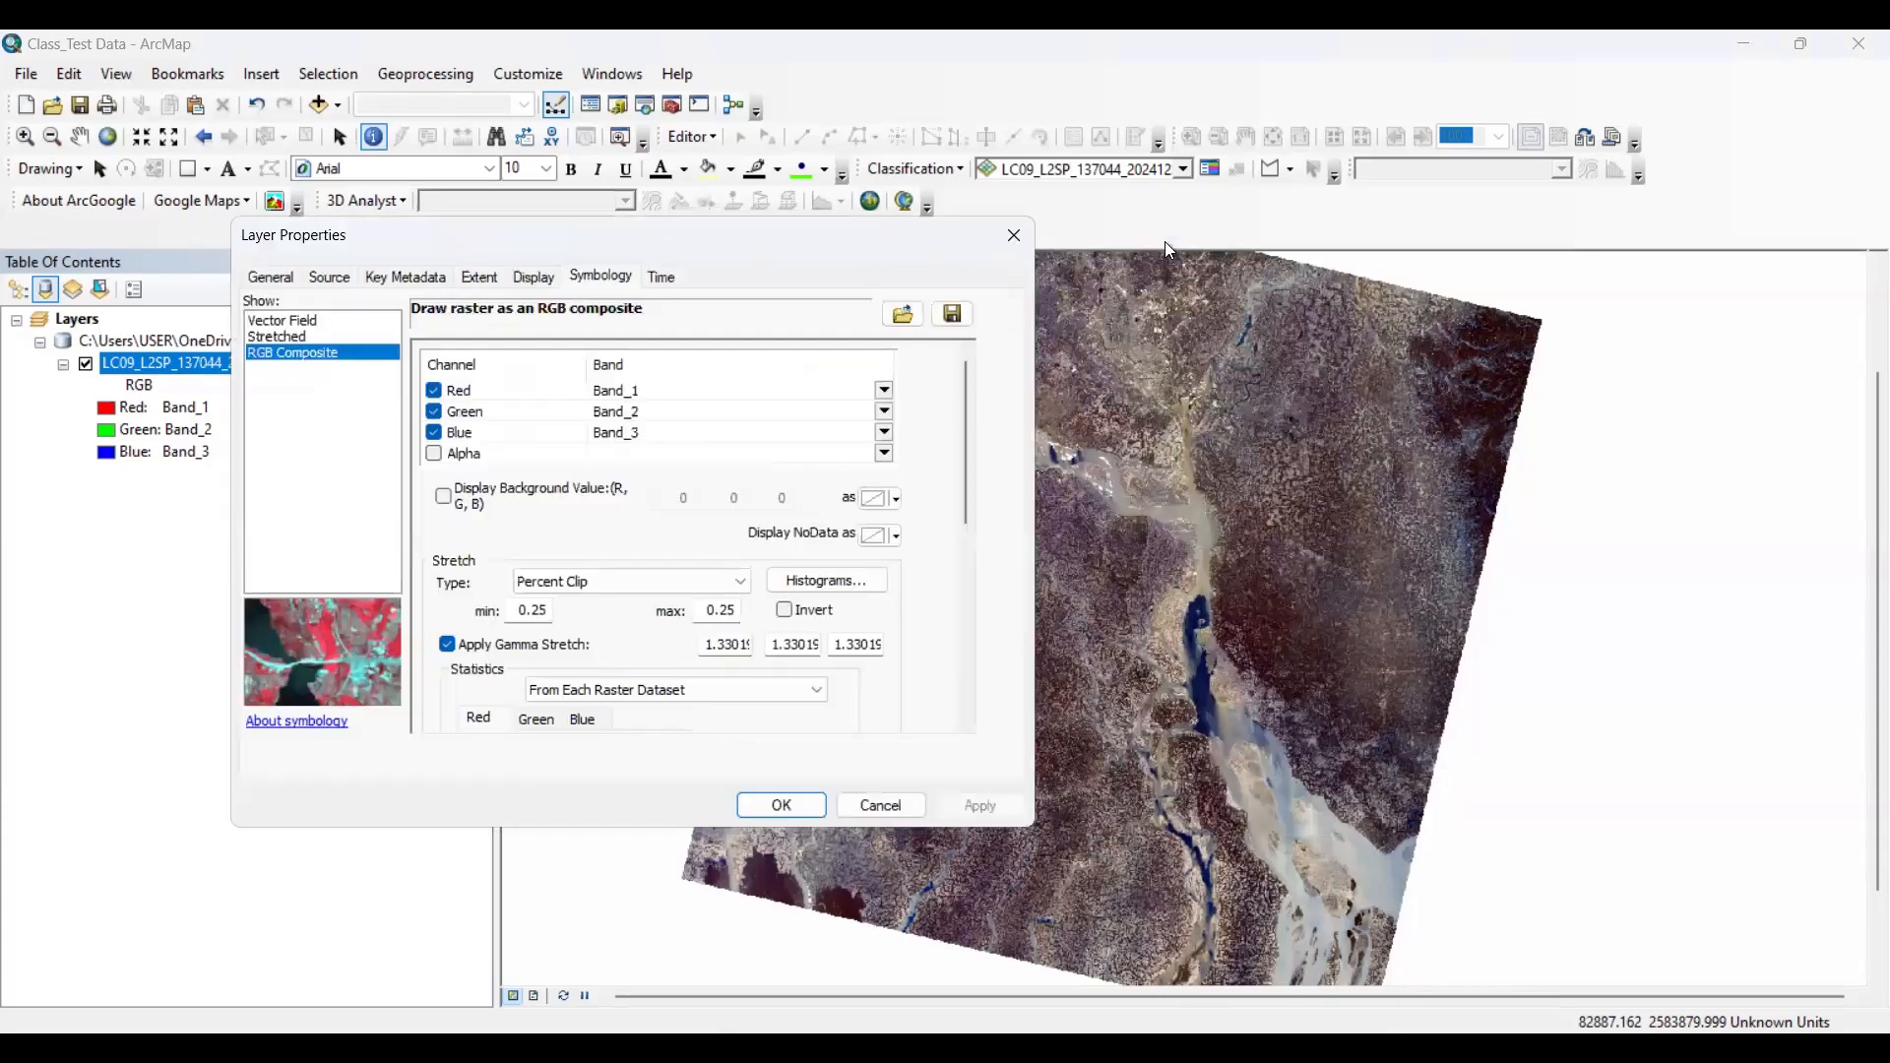
{"action": "left_click", "coordinate": [884, 392]}
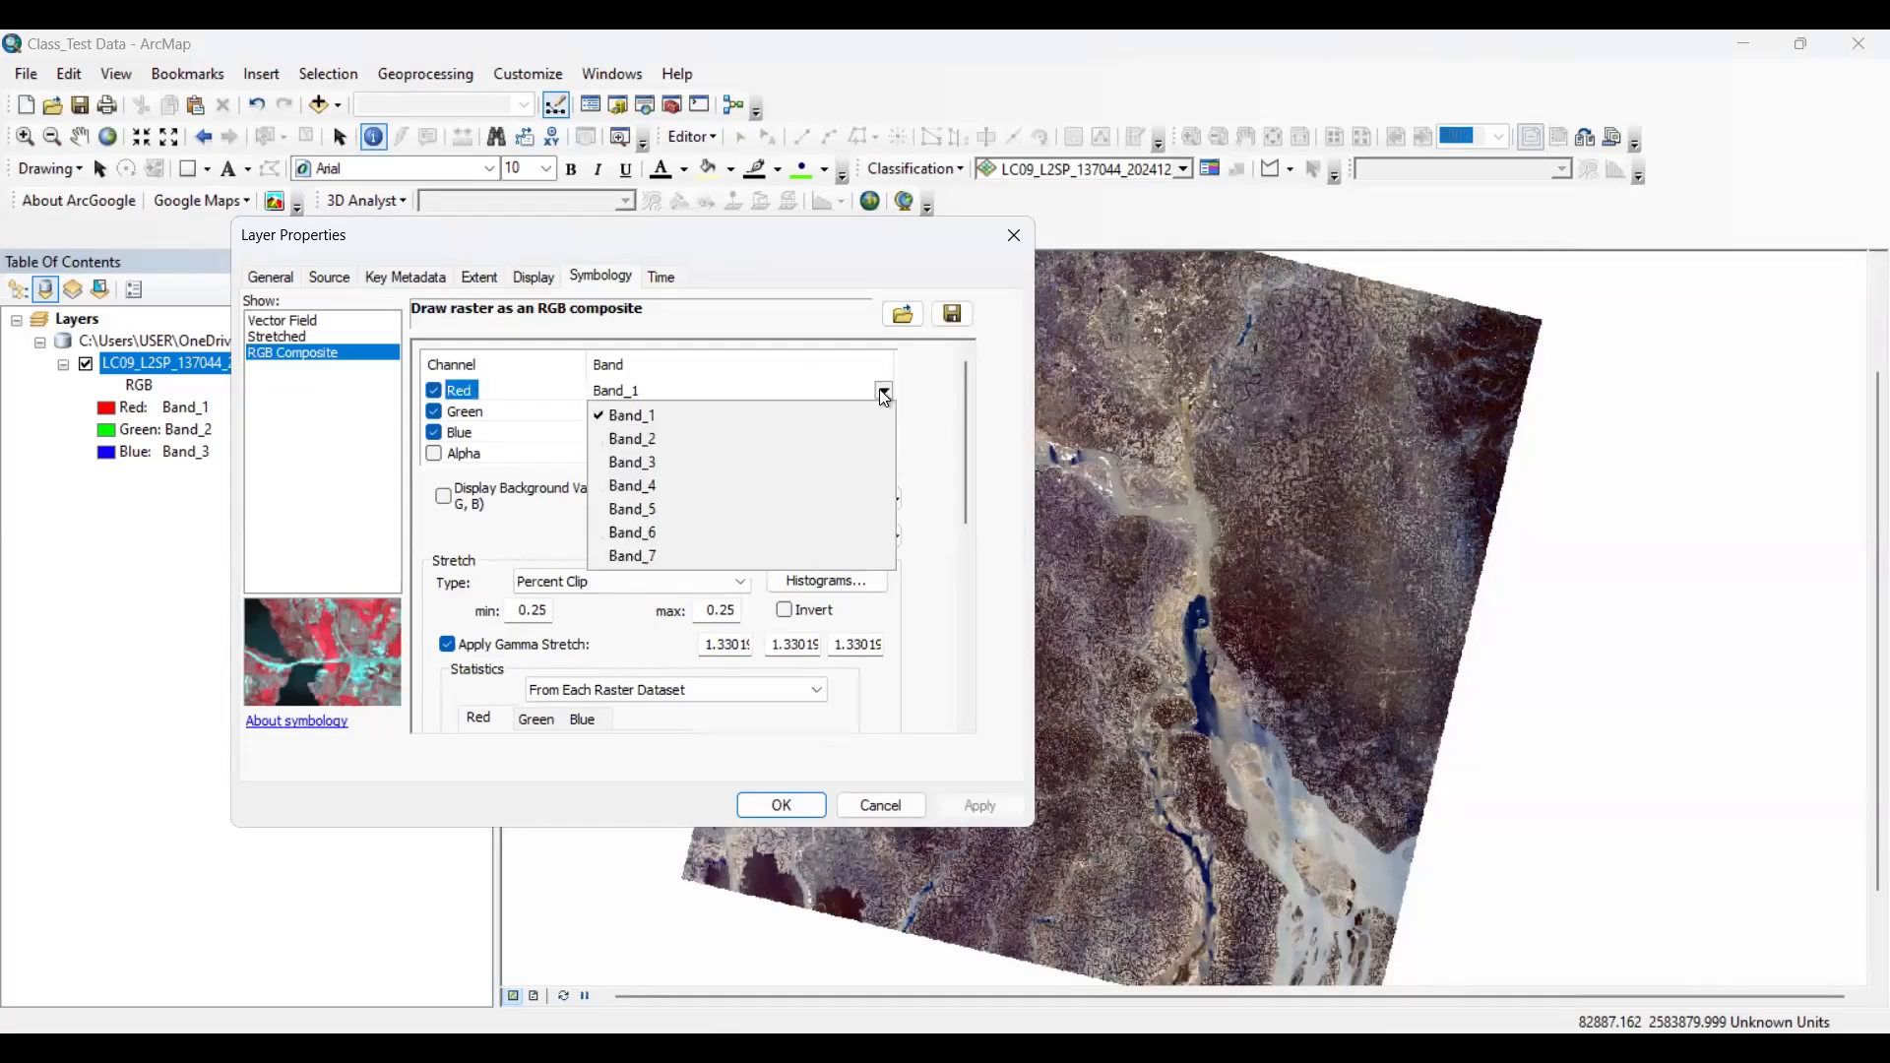
{"action": "left_click", "coordinate": [675, 531]}
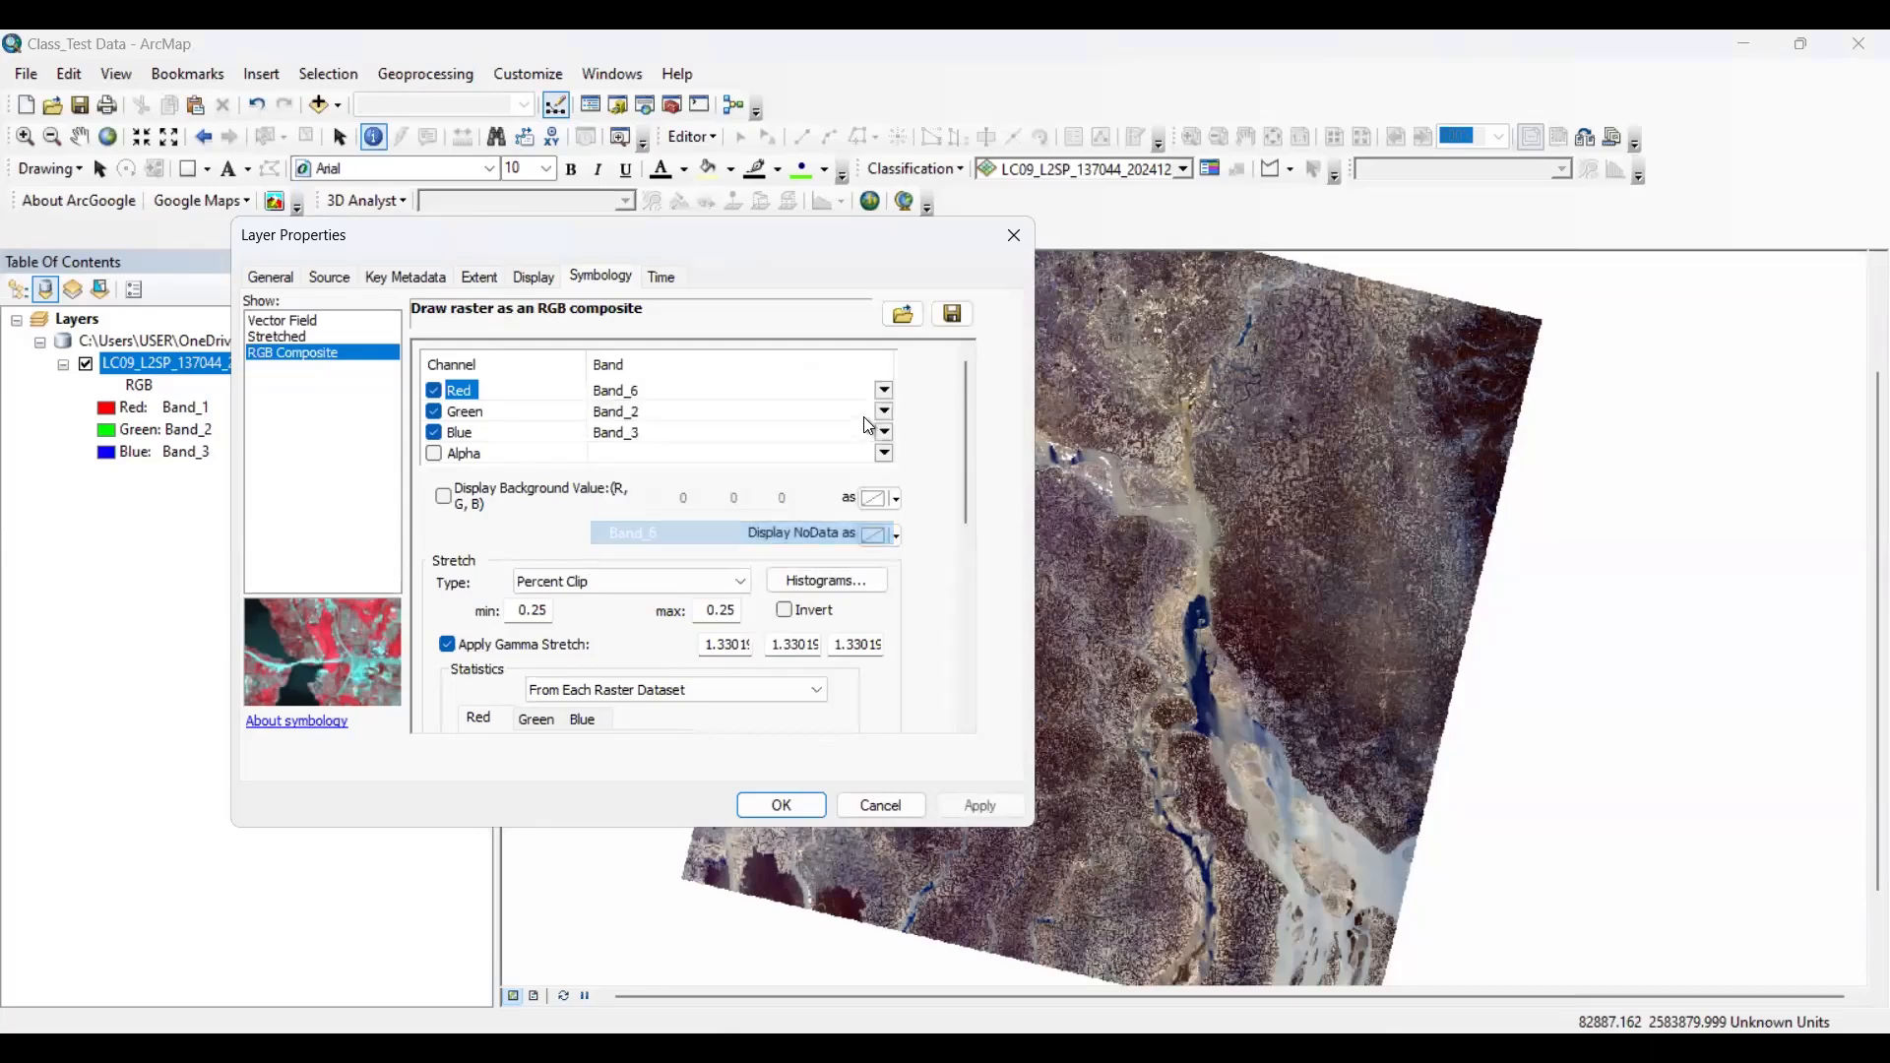
{"action": "left_click", "coordinate": [883, 412]}
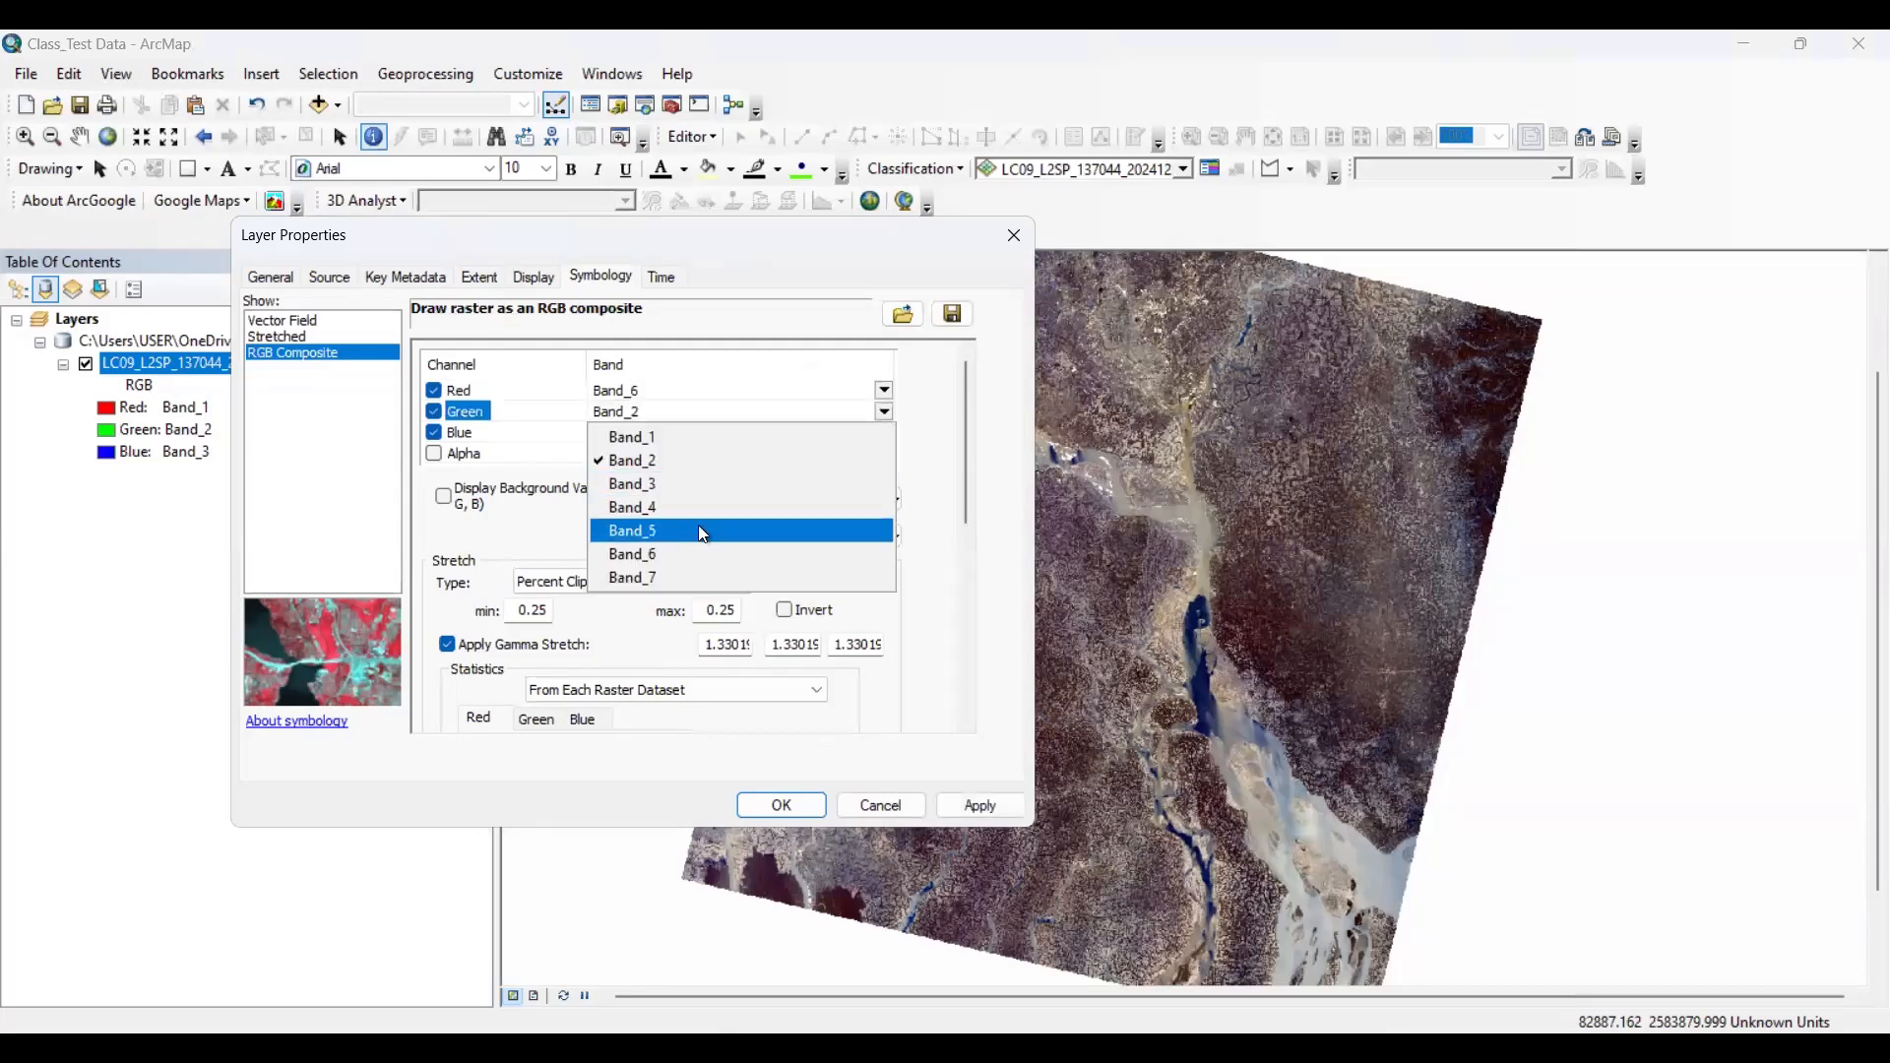
{"action": "left_click", "coordinate": [703, 533]}
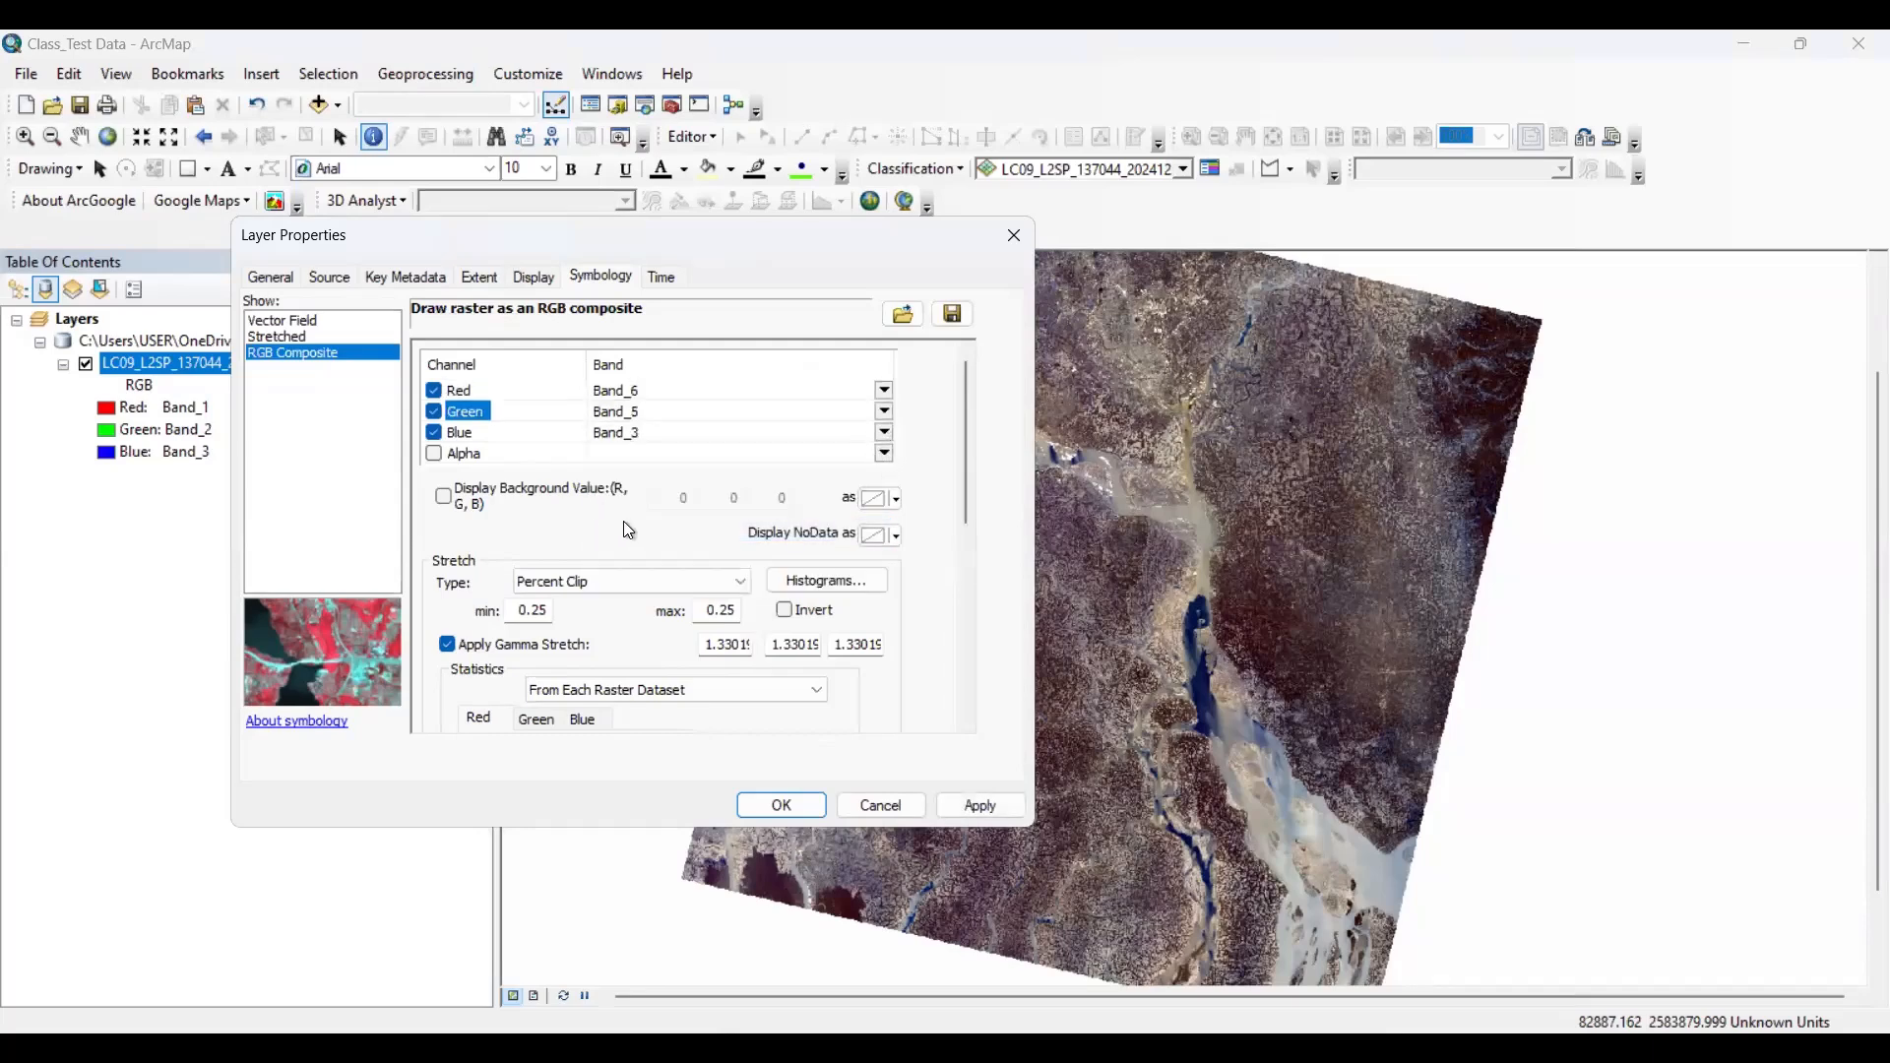
{"action": "left_click", "coordinate": [884, 433]}
{"action": "left_click", "coordinate": [636, 529]}
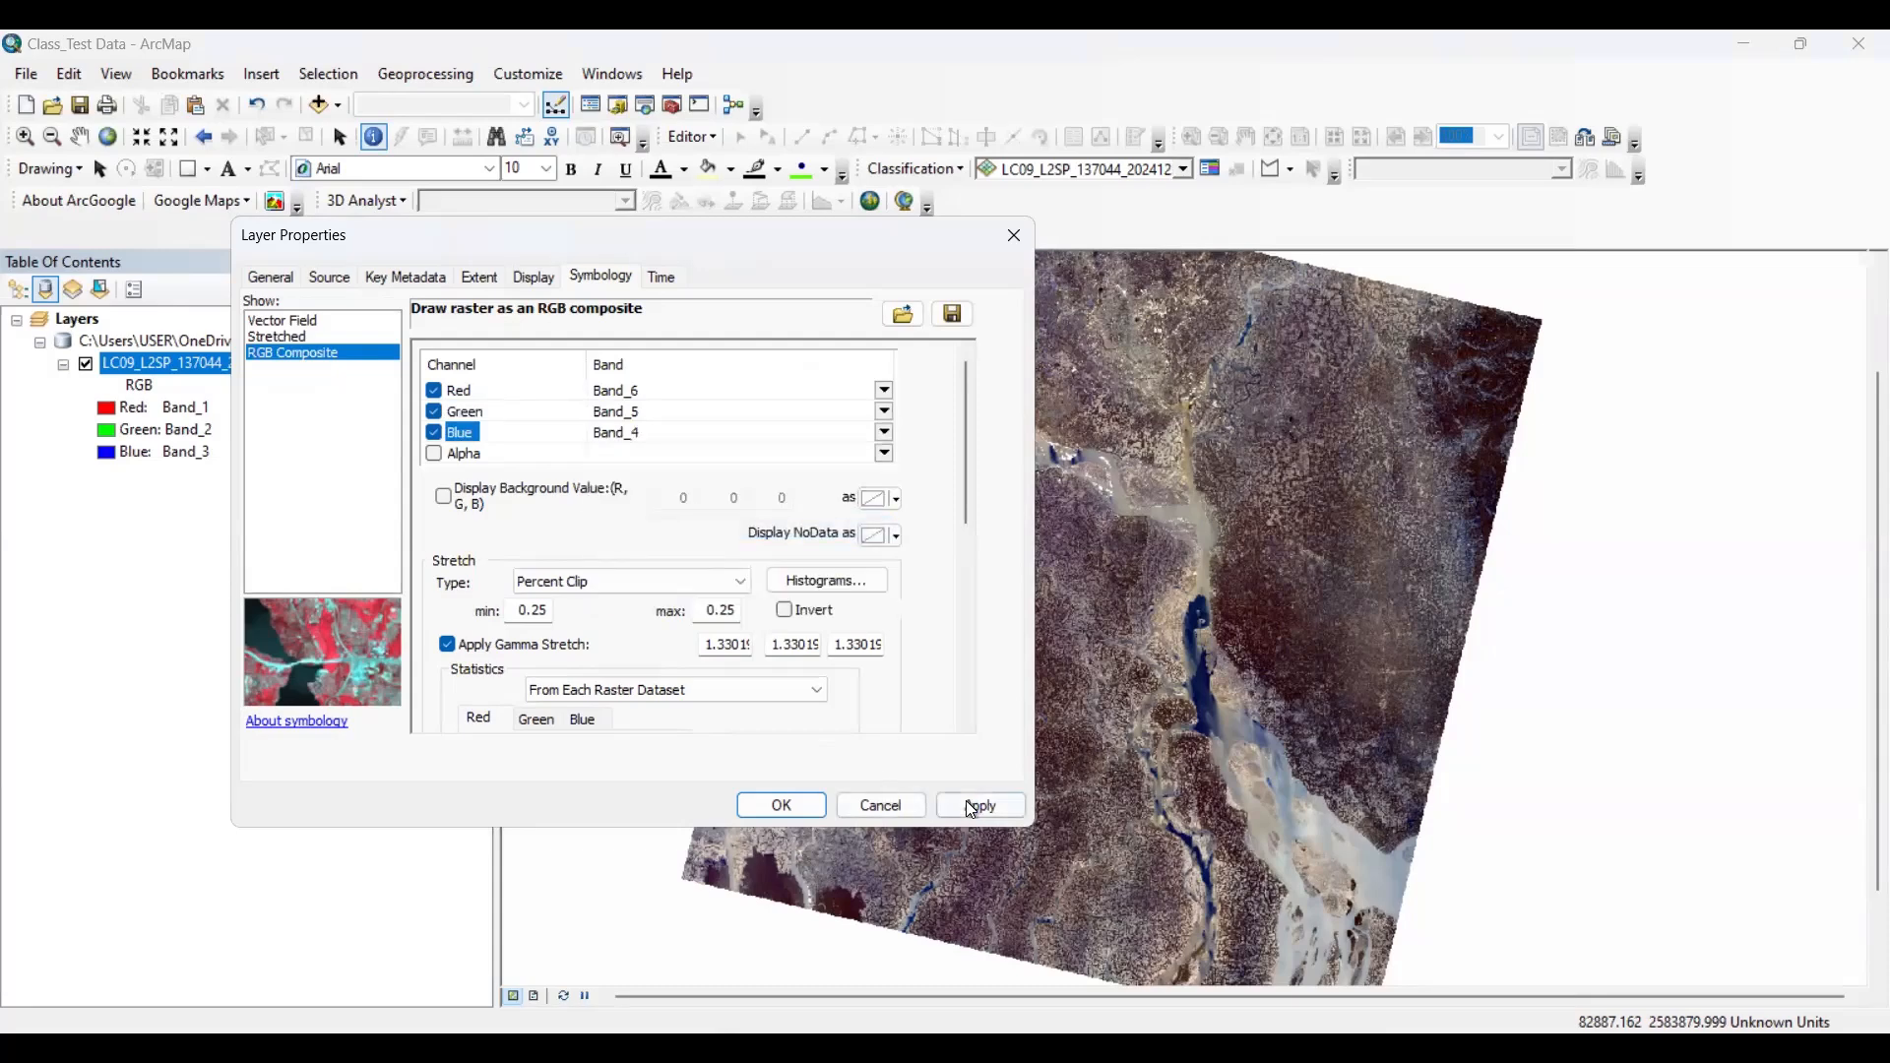
{"action": "left_click", "coordinate": [971, 807]}
{"action": "left_click", "coordinate": [780, 806]}
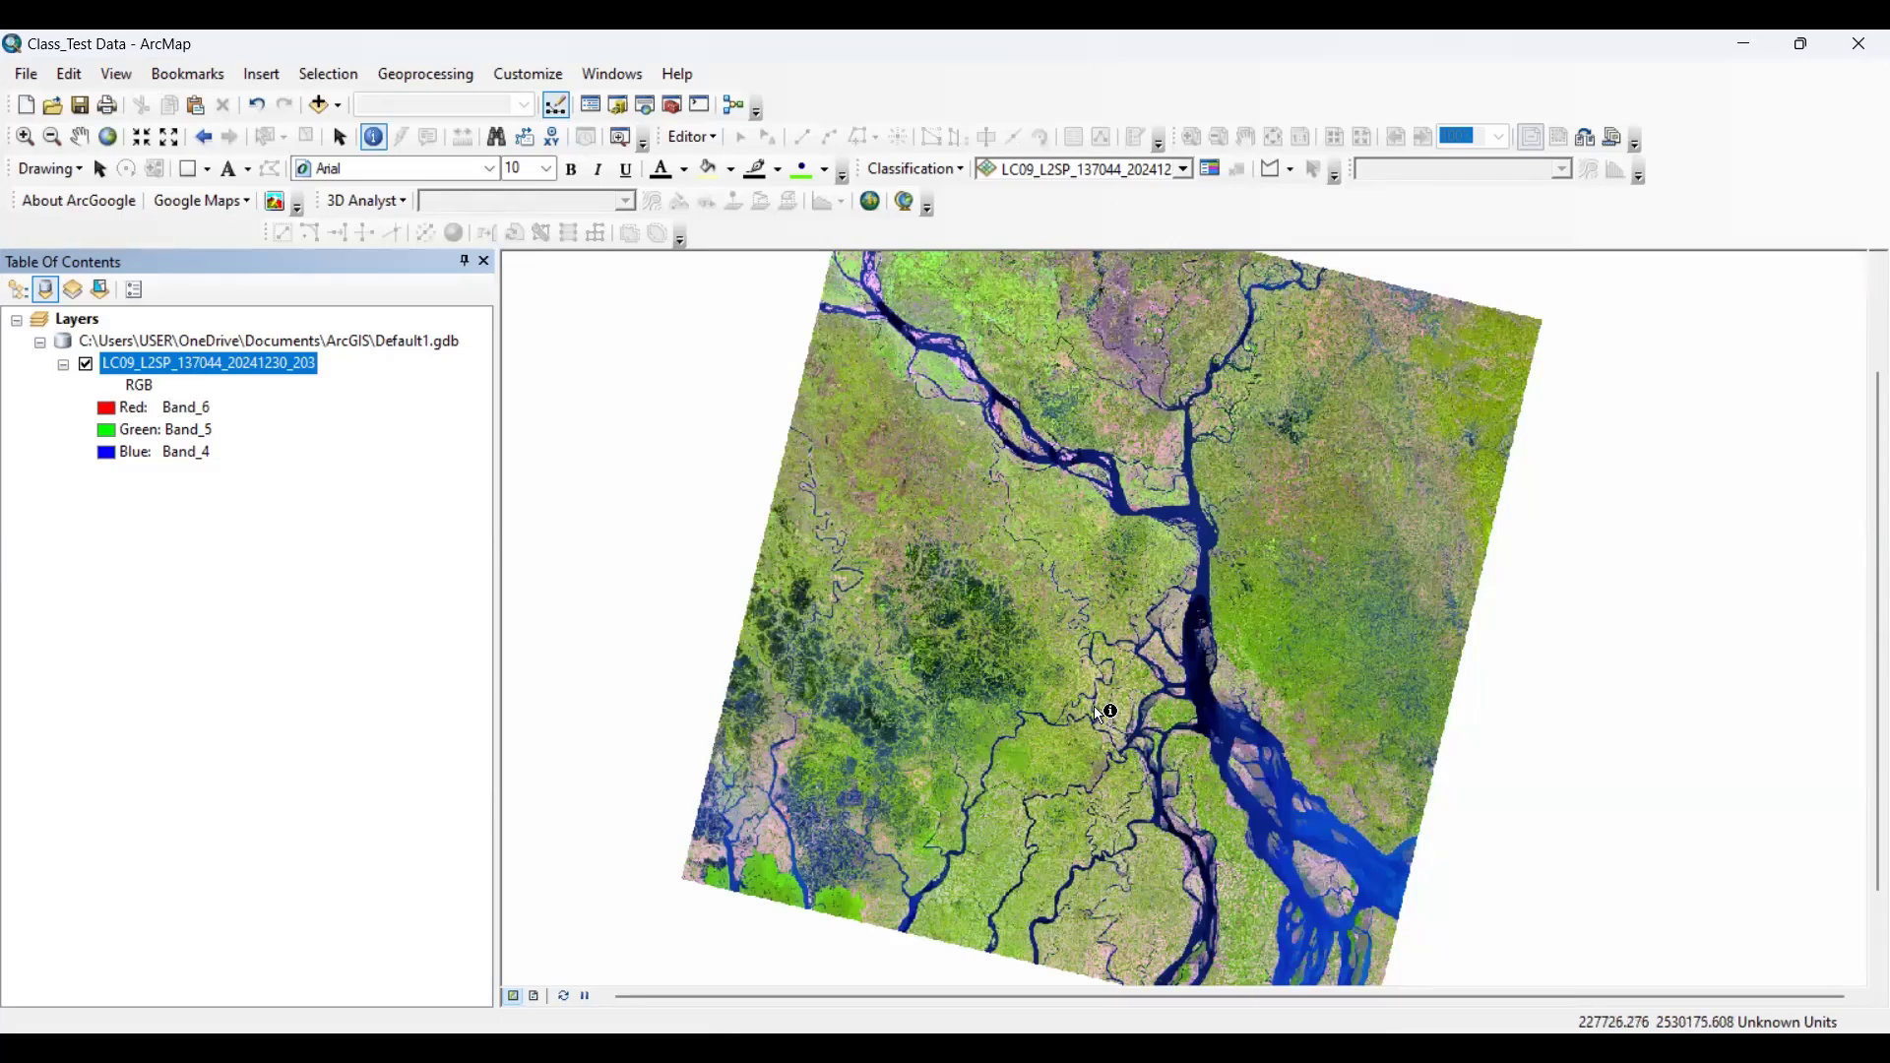
- Show the composite at full extent and examine the river channels and surrounding land in the new band combination
{"action": "left_click", "coordinate": [105, 138]}
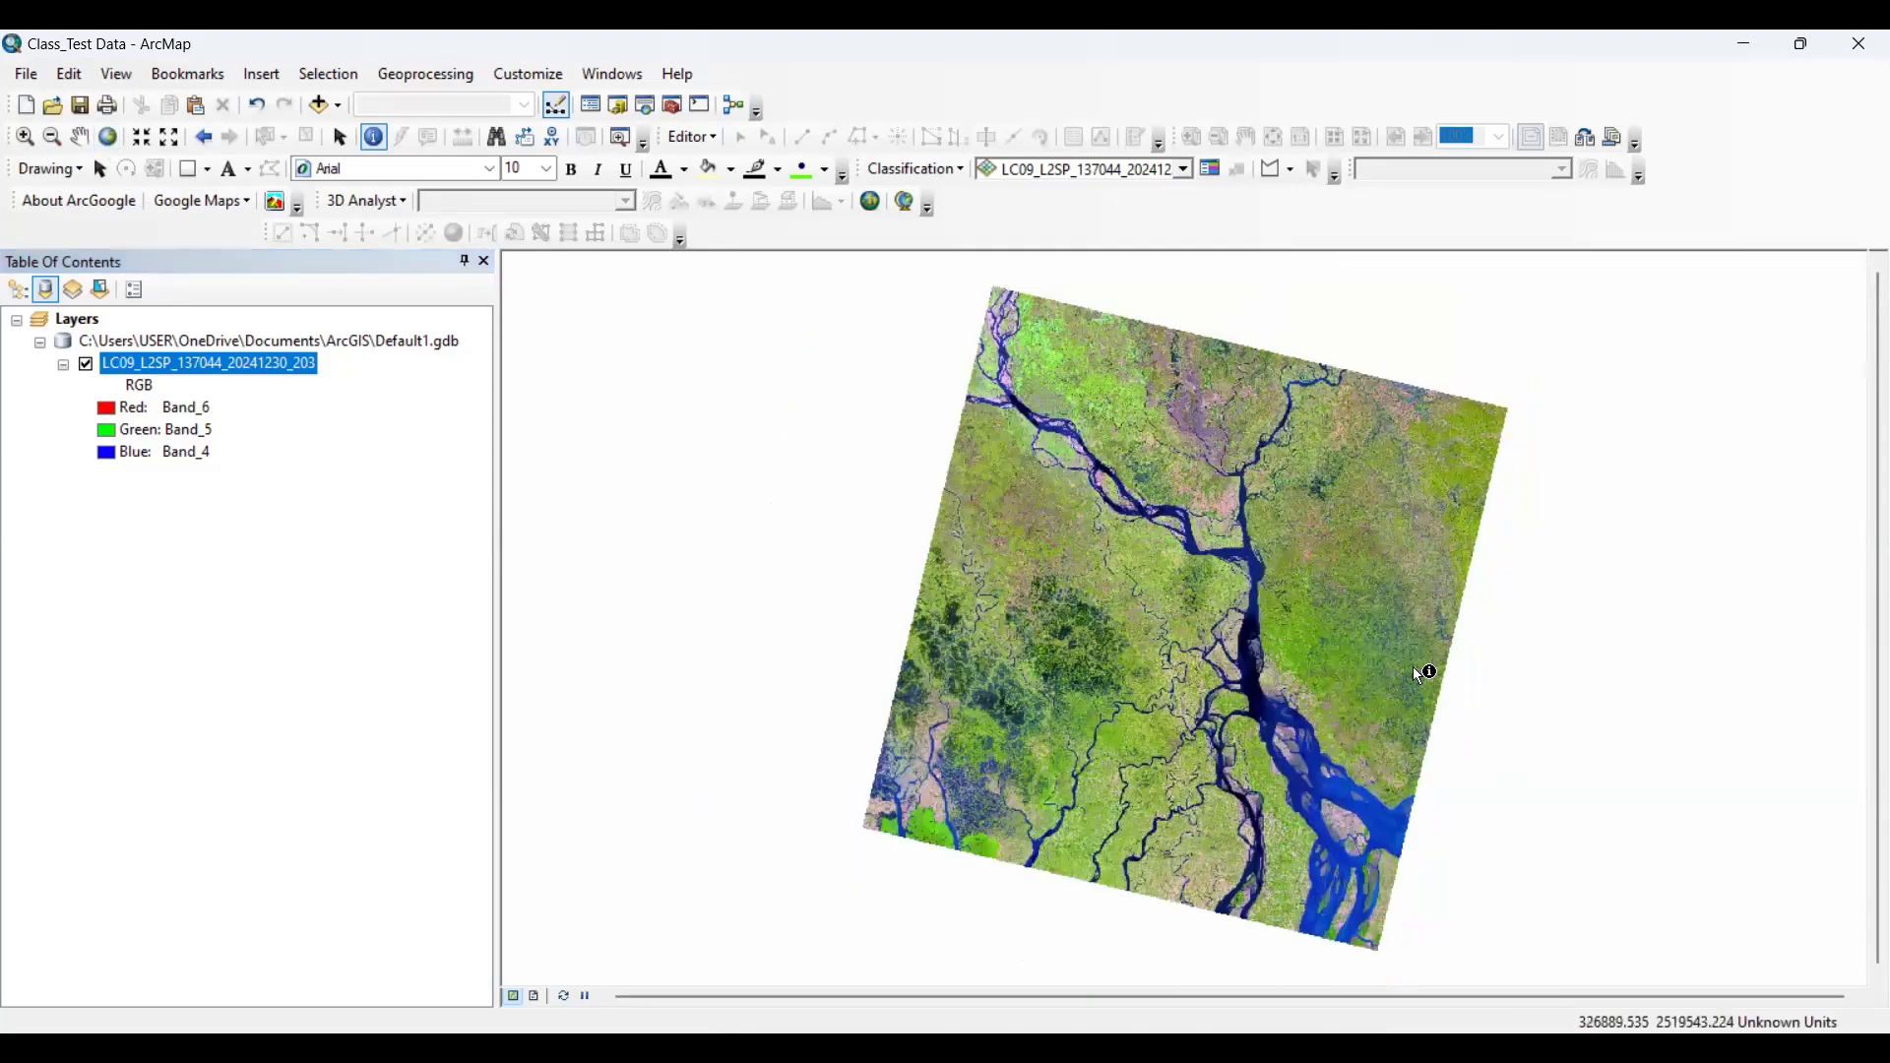
{"action": "scroll", "coordinate": [1444, 642], "scroll_direction": "down", "scroll_amount": 5}
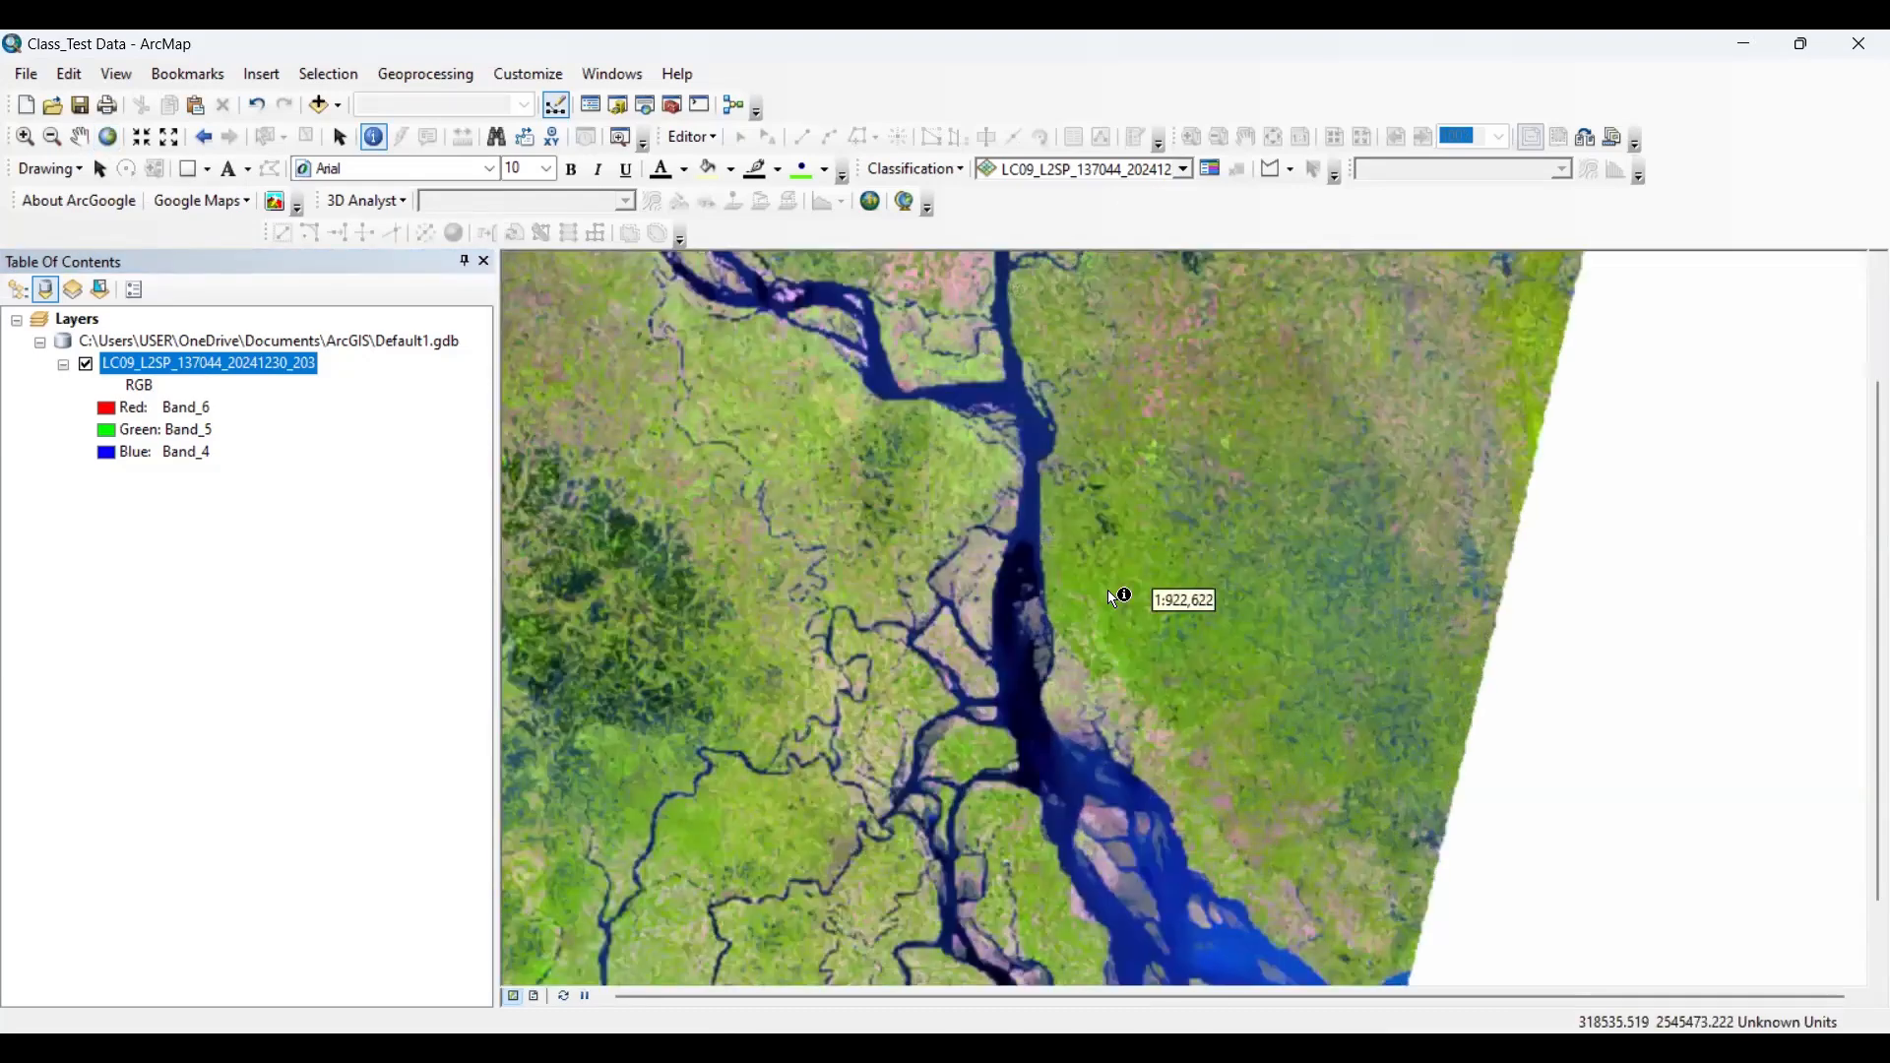
{"action": "scroll", "coordinate": [1112, 597], "scroll_direction": "down", "scroll_amount": 2}
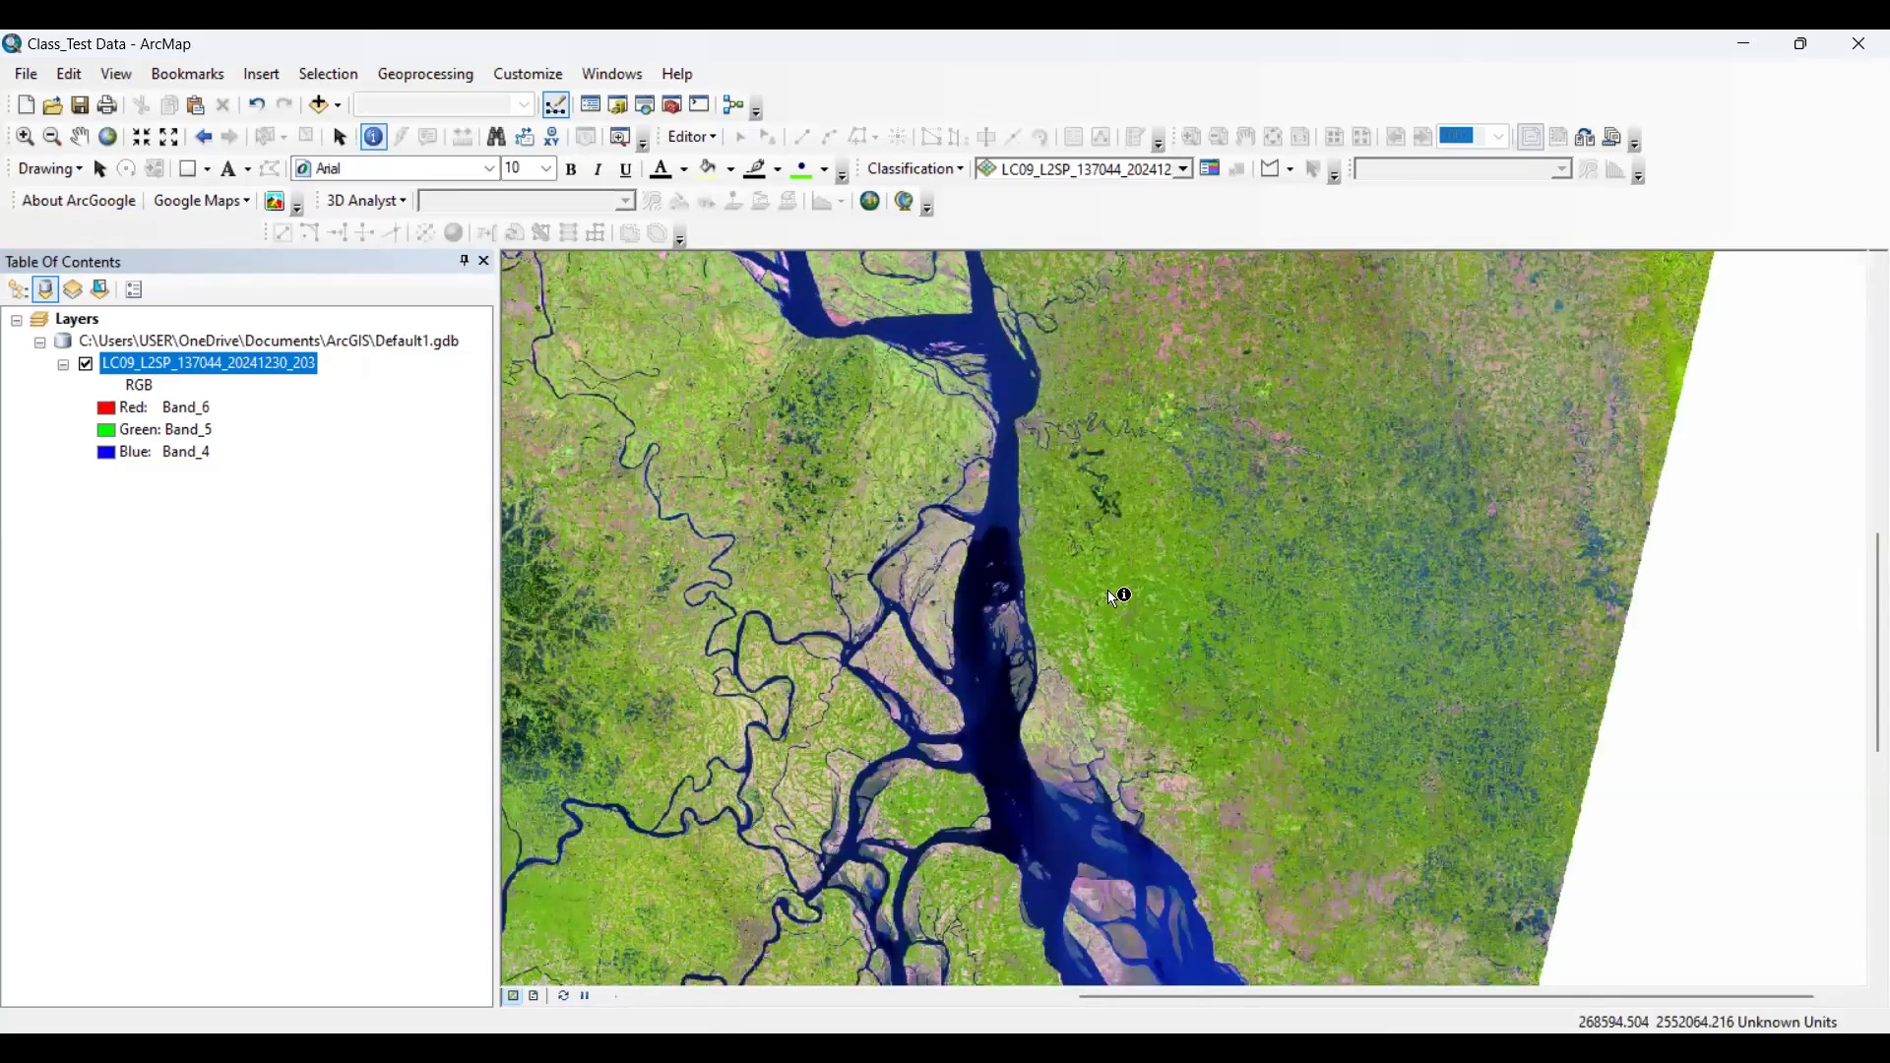
{"action": "scroll", "coordinate": [1110, 597], "scroll_direction": "down", "scroll_amount": 1}
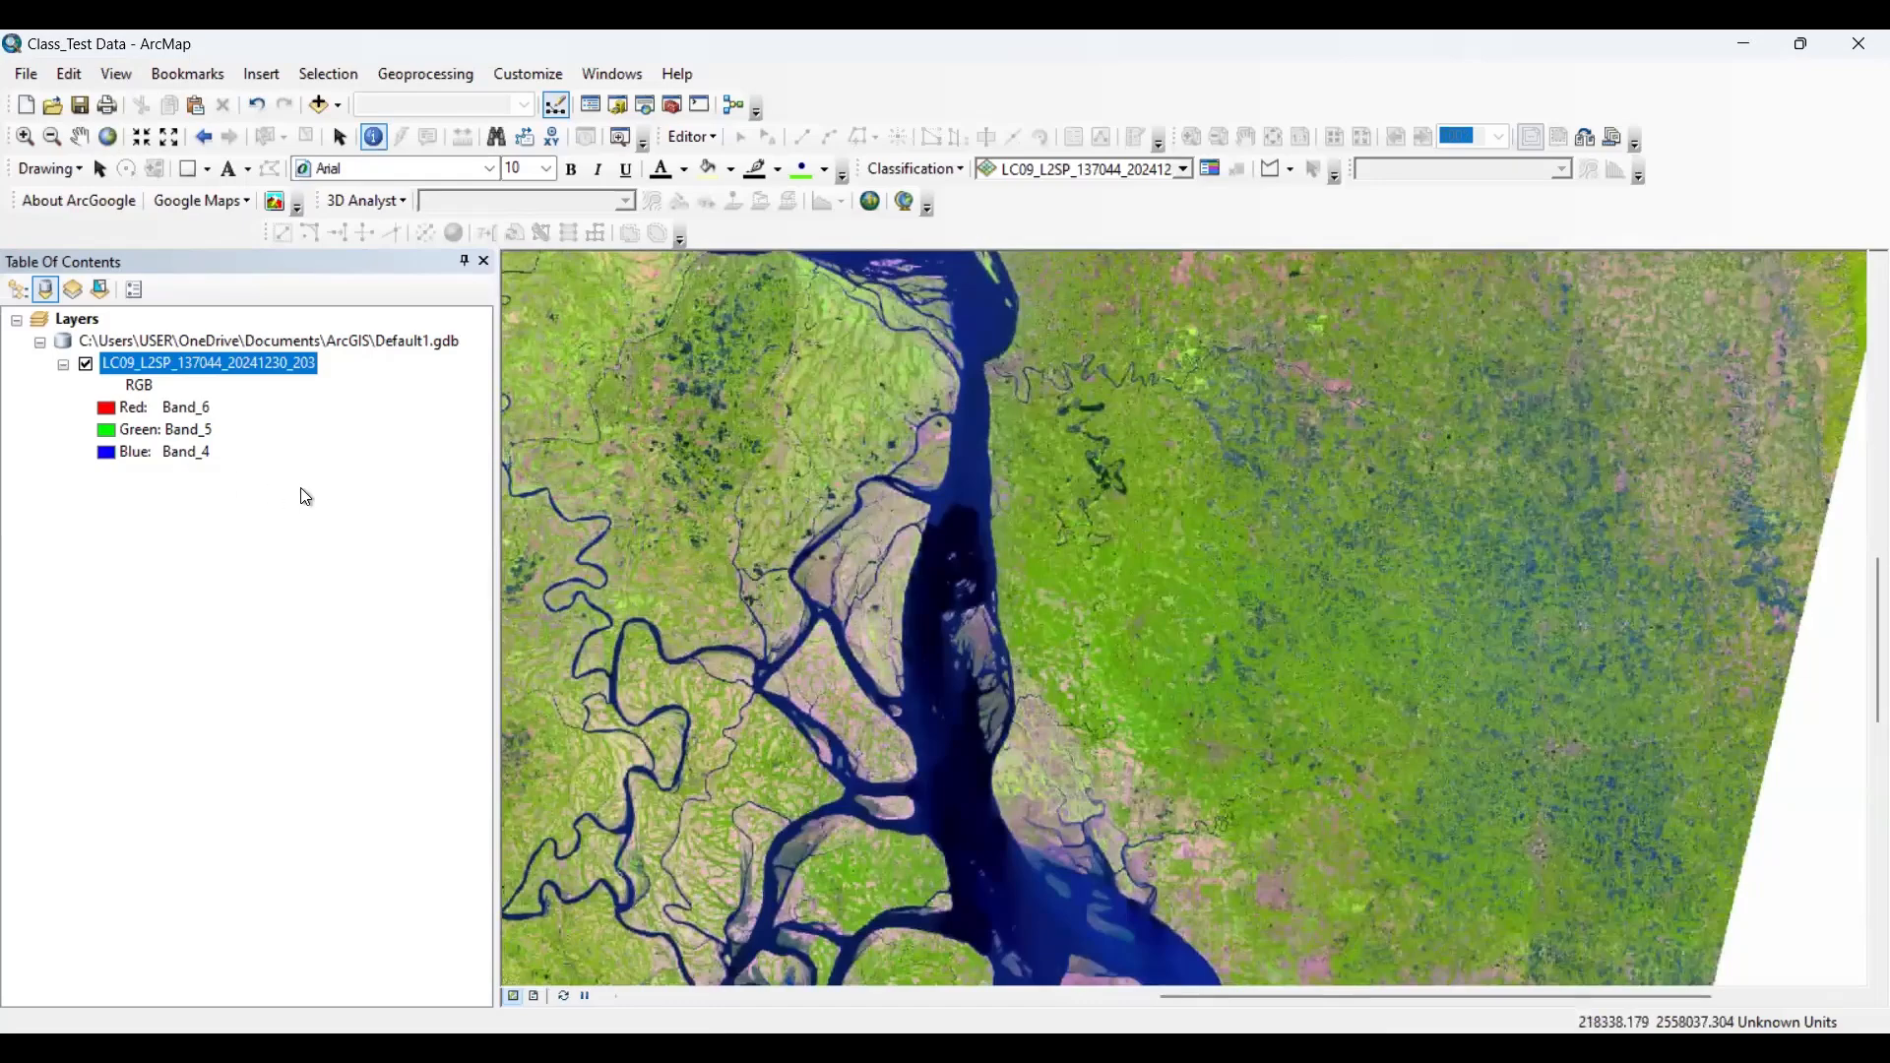
{"action": "scroll", "coordinate": [1021, 607], "scroll_direction": "up", "scroll_amount": 1}
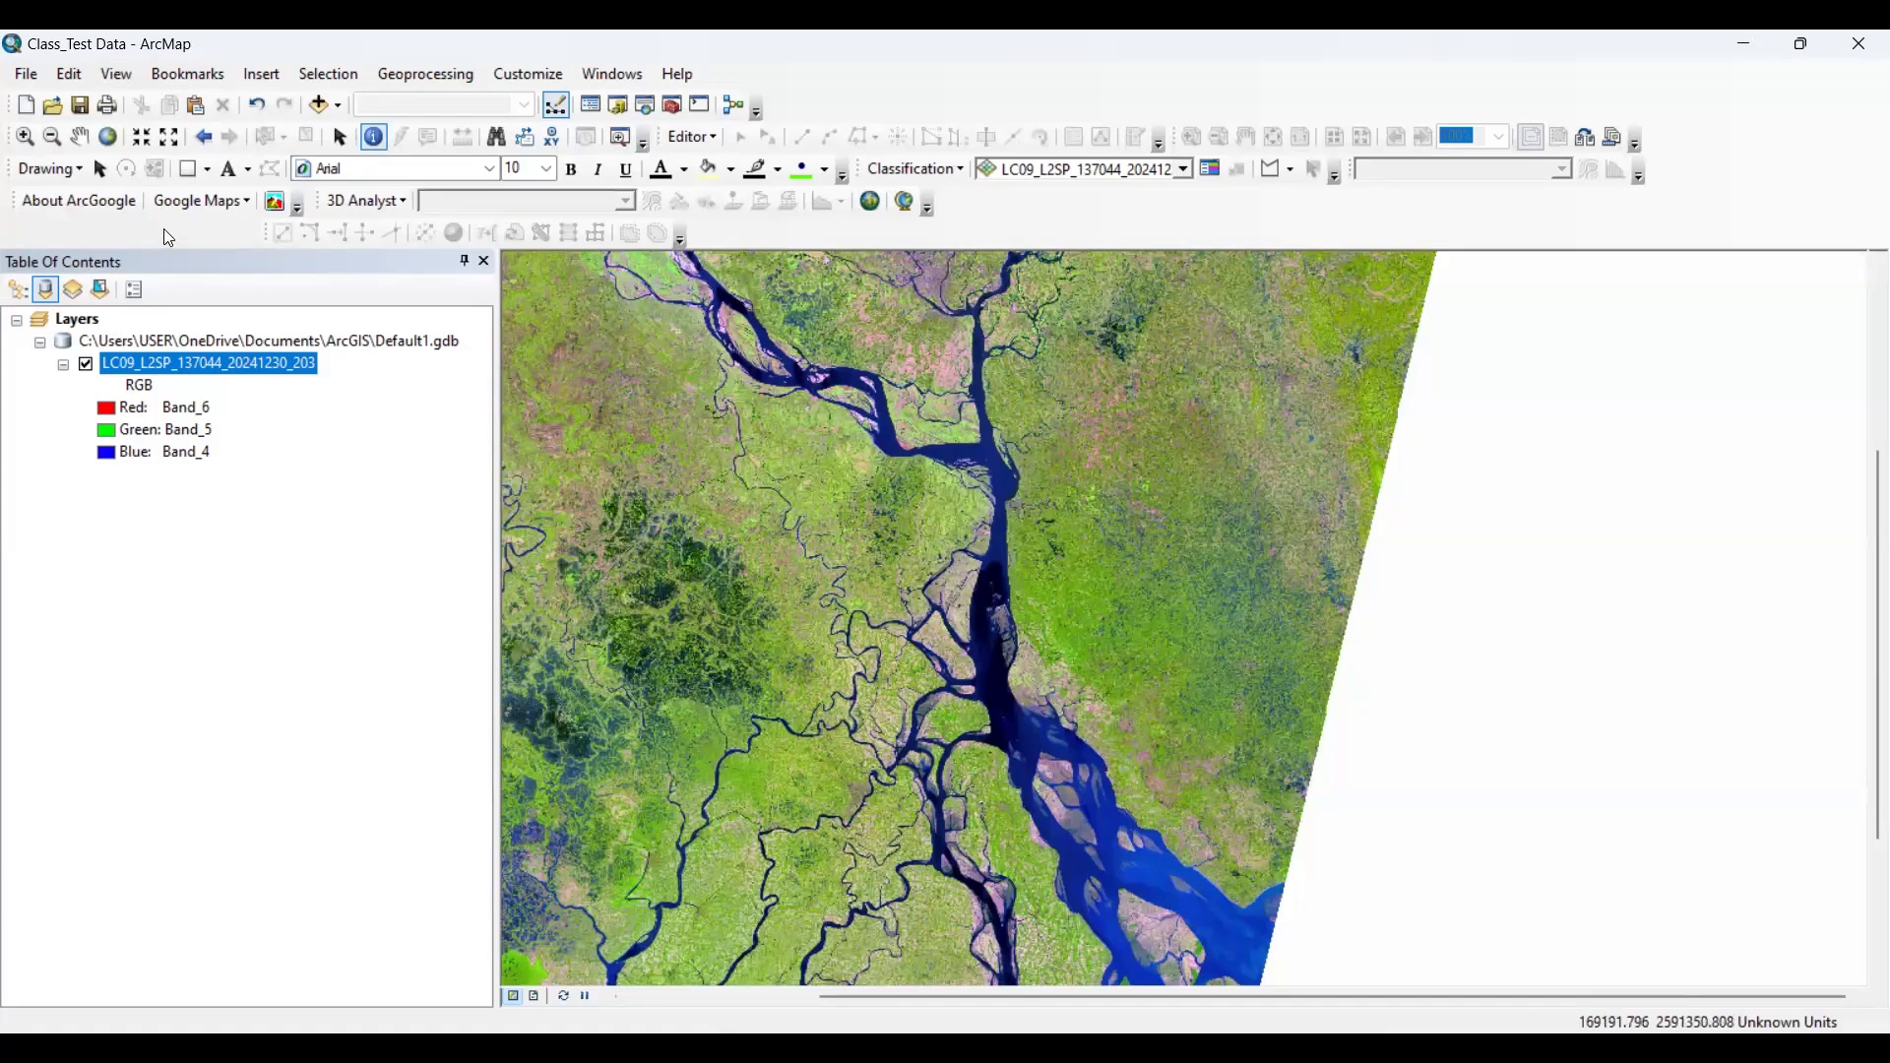
{"action": "scroll", "coordinate": [984, 448], "scroll_direction": "up", "scroll_amount": 2}
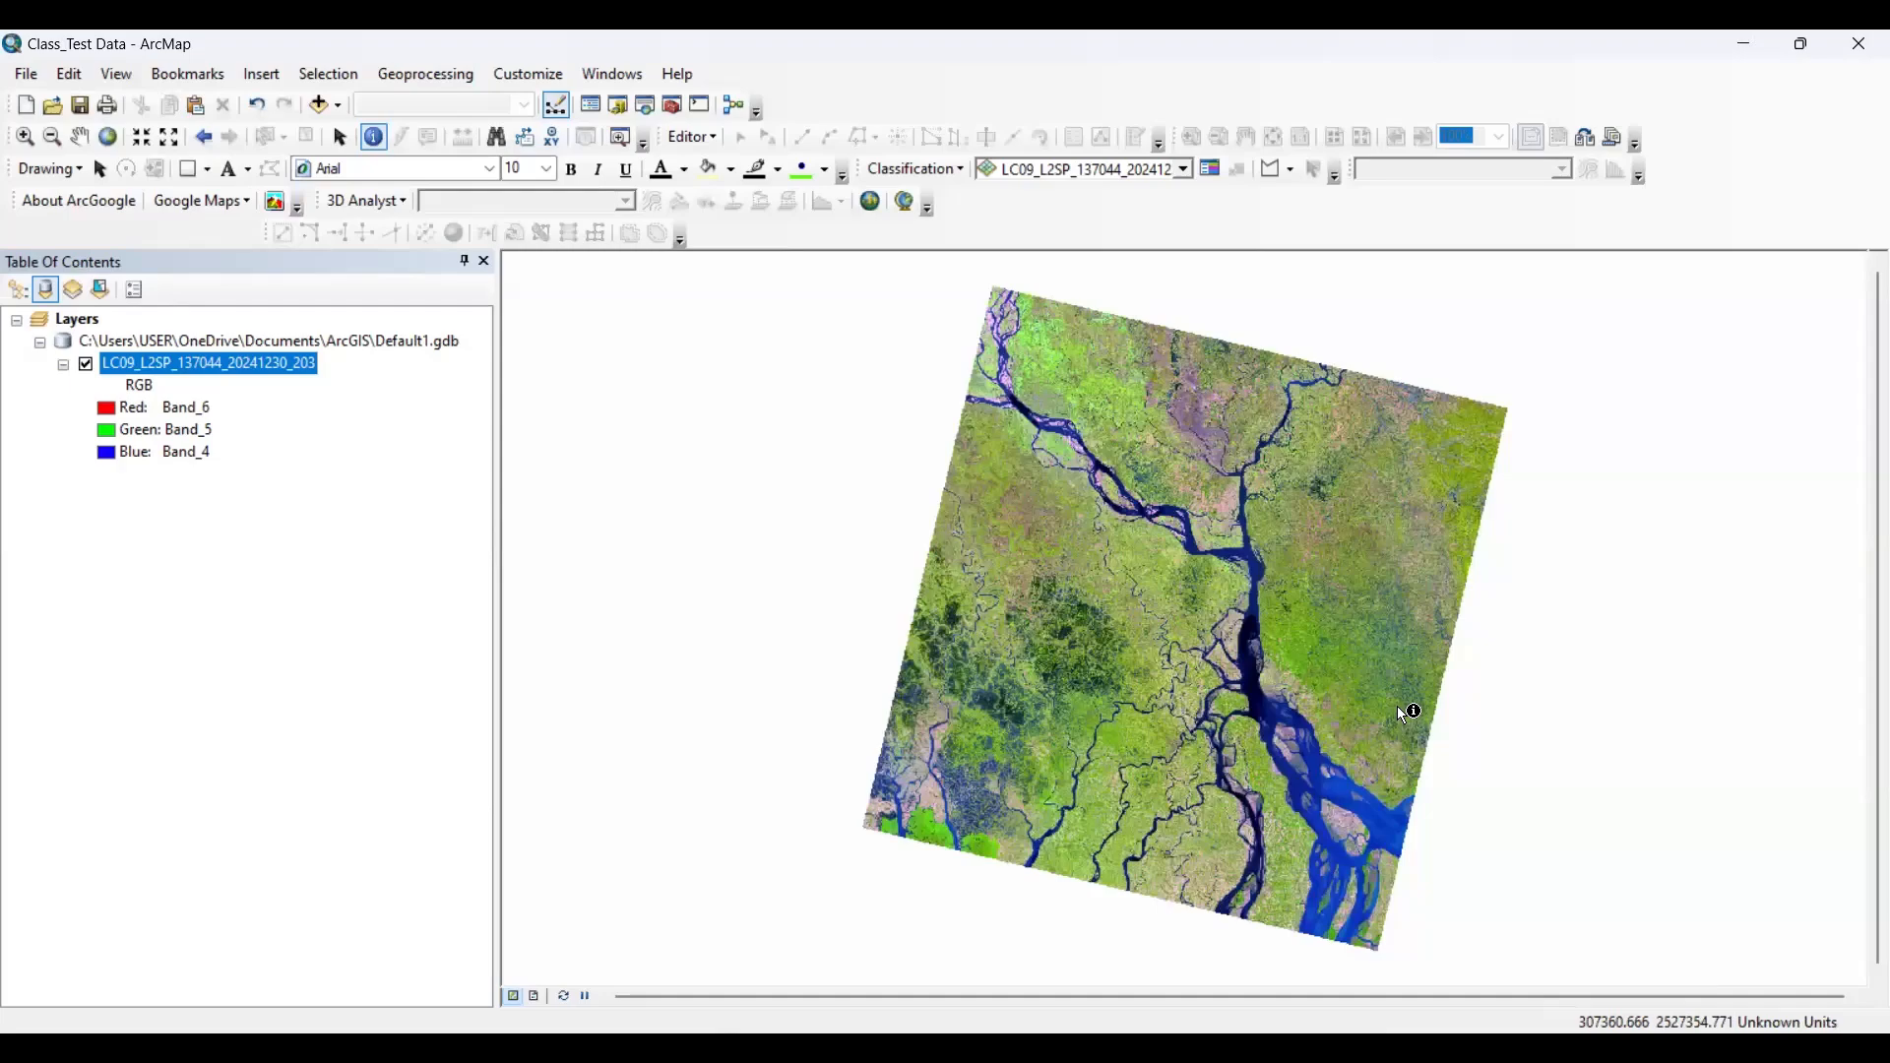
- Inspect the green vegetated area east of the main river closely, down to individual pixels
{"action": "scroll", "coordinate": [1397, 706], "scroll_direction": "down", "scroll_amount": 1}
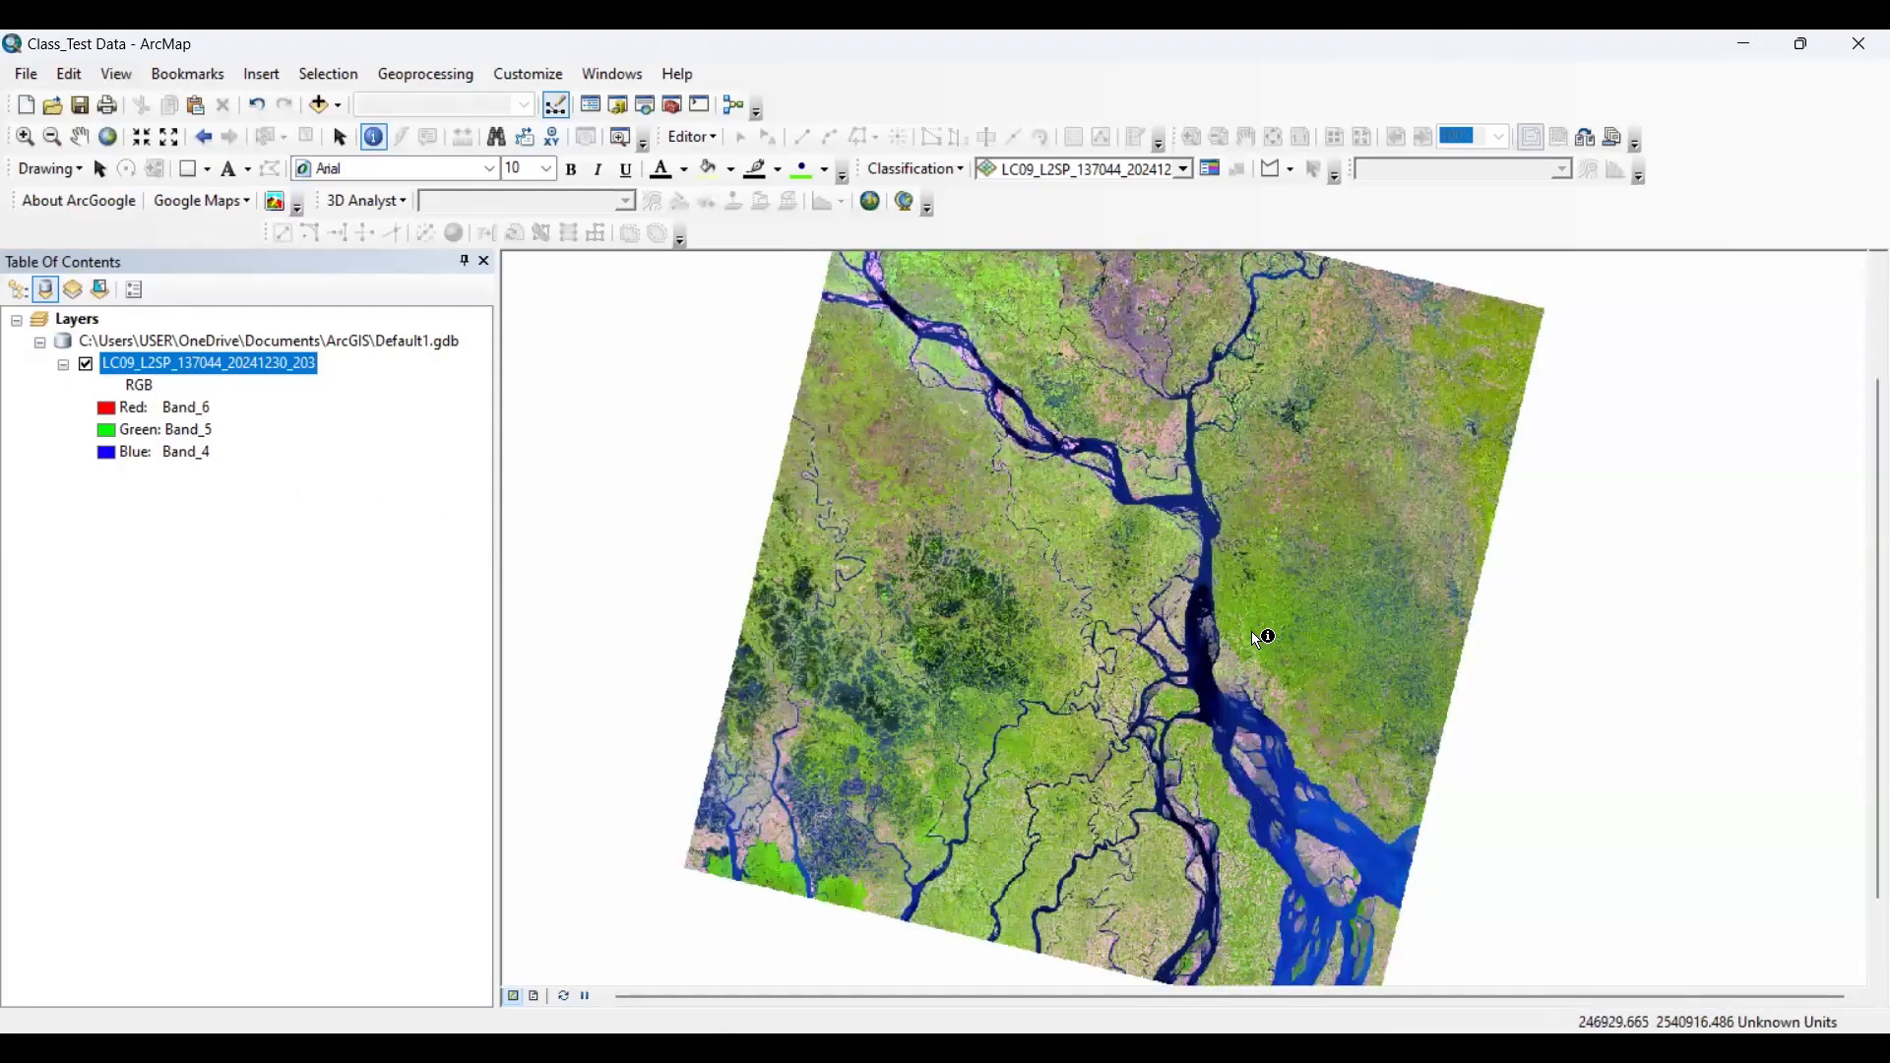
{"action": "scroll", "coordinate": [1250, 630], "scroll_direction": "down", "scroll_amount": 2}
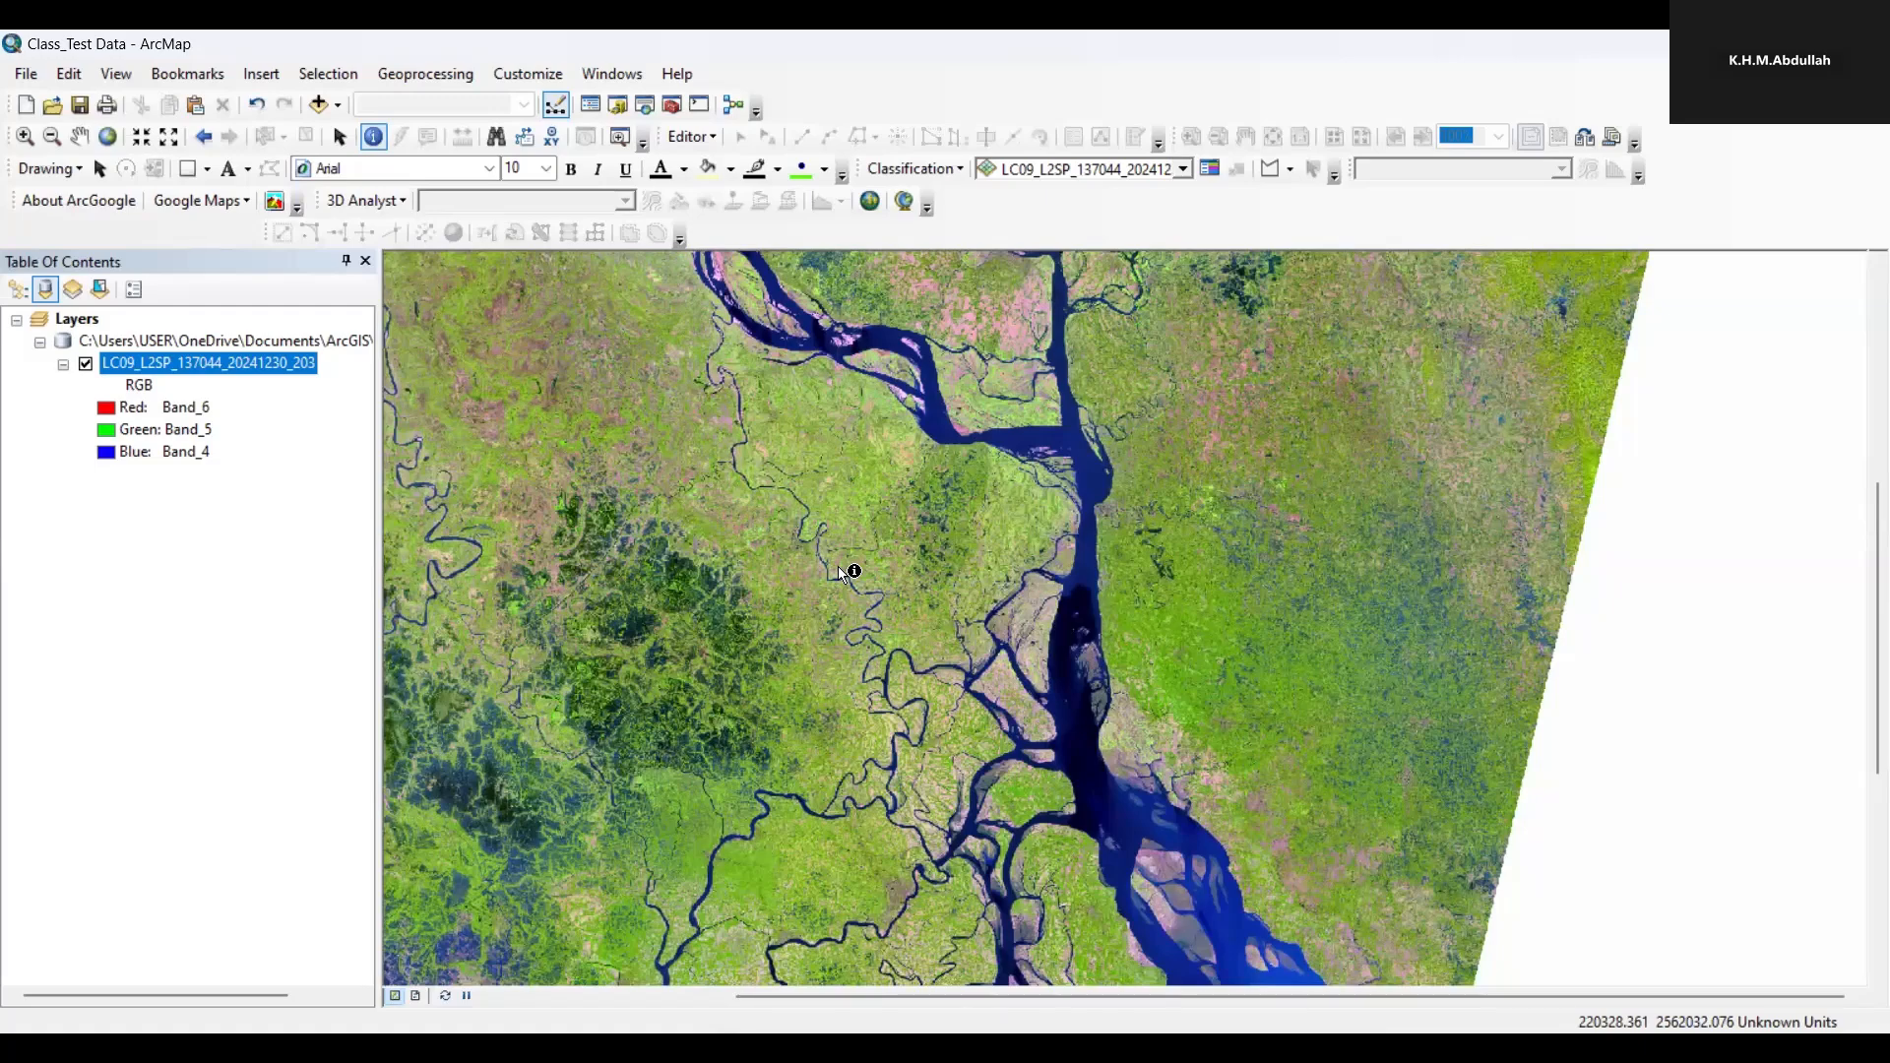
{"action": "scroll", "coordinate": [1073, 559], "scroll_direction": "down", "scroll_amount": 5}
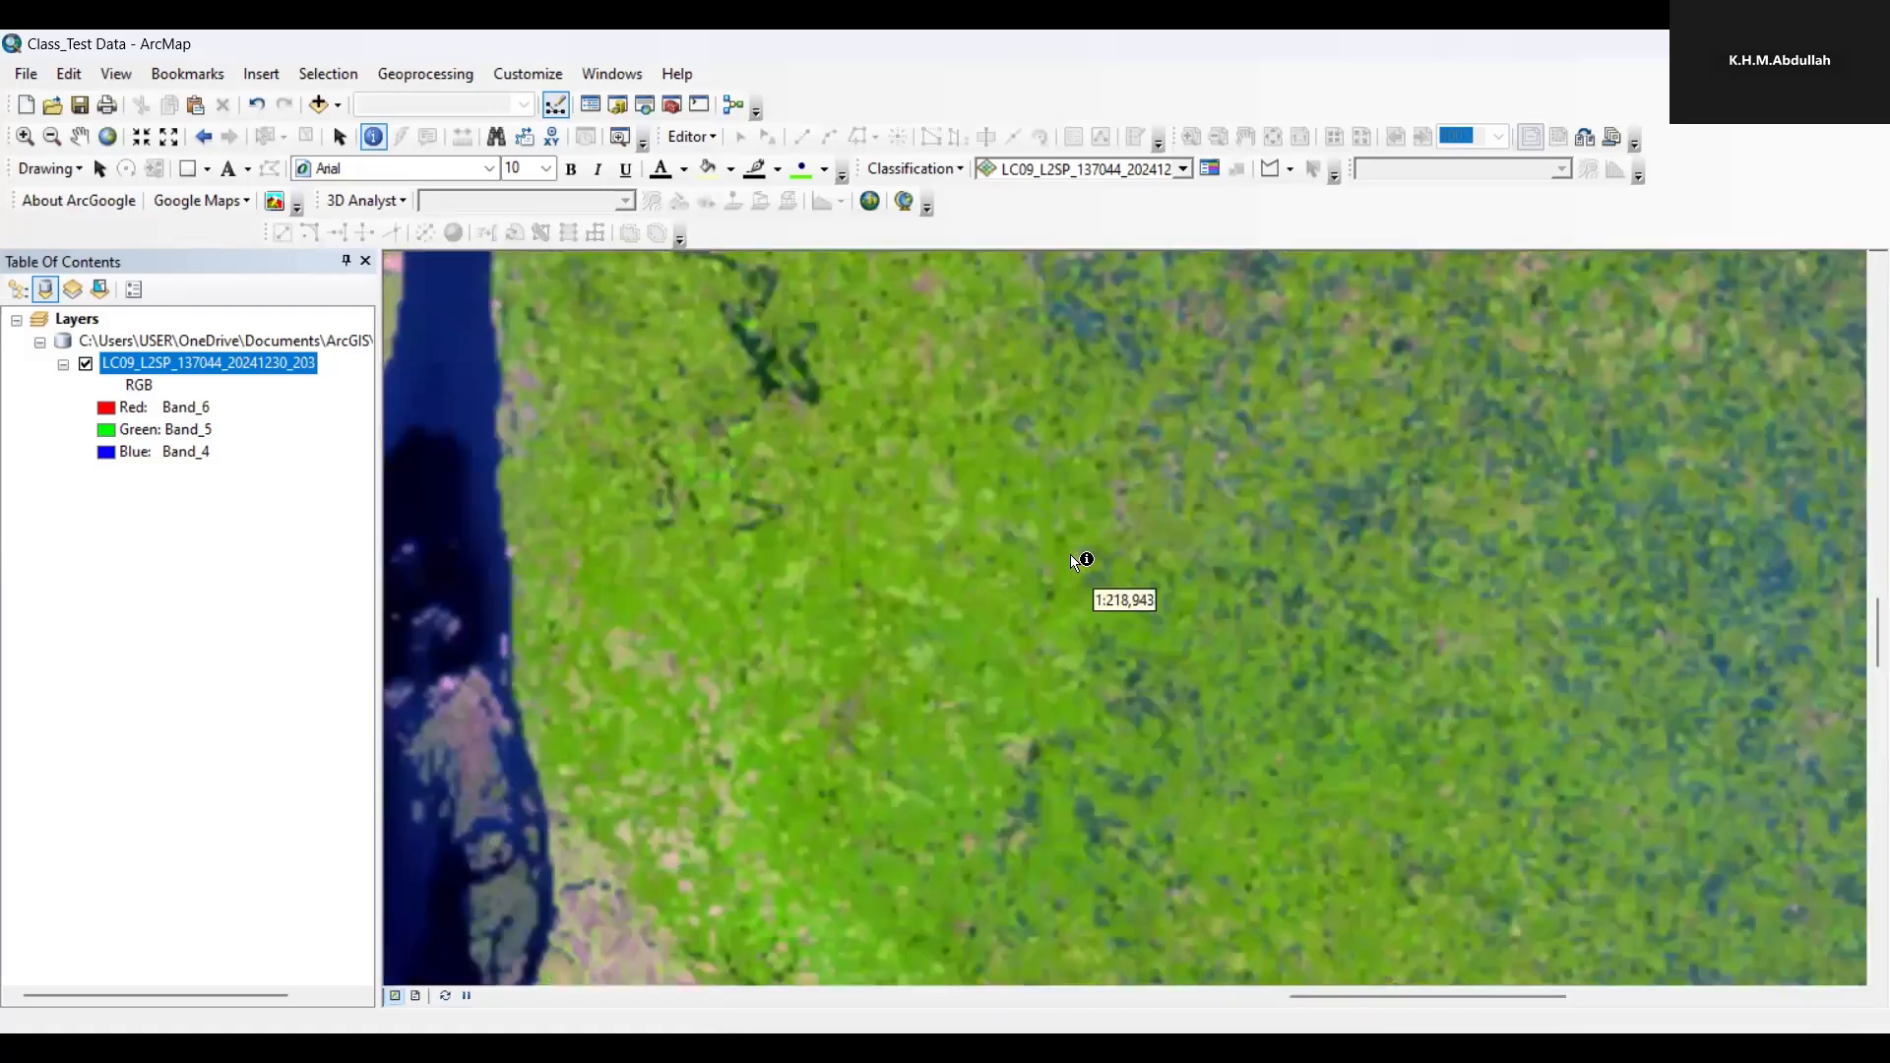
{"action": "scroll", "coordinate": [1049, 547], "scroll_direction": "down", "scroll_amount": 3}
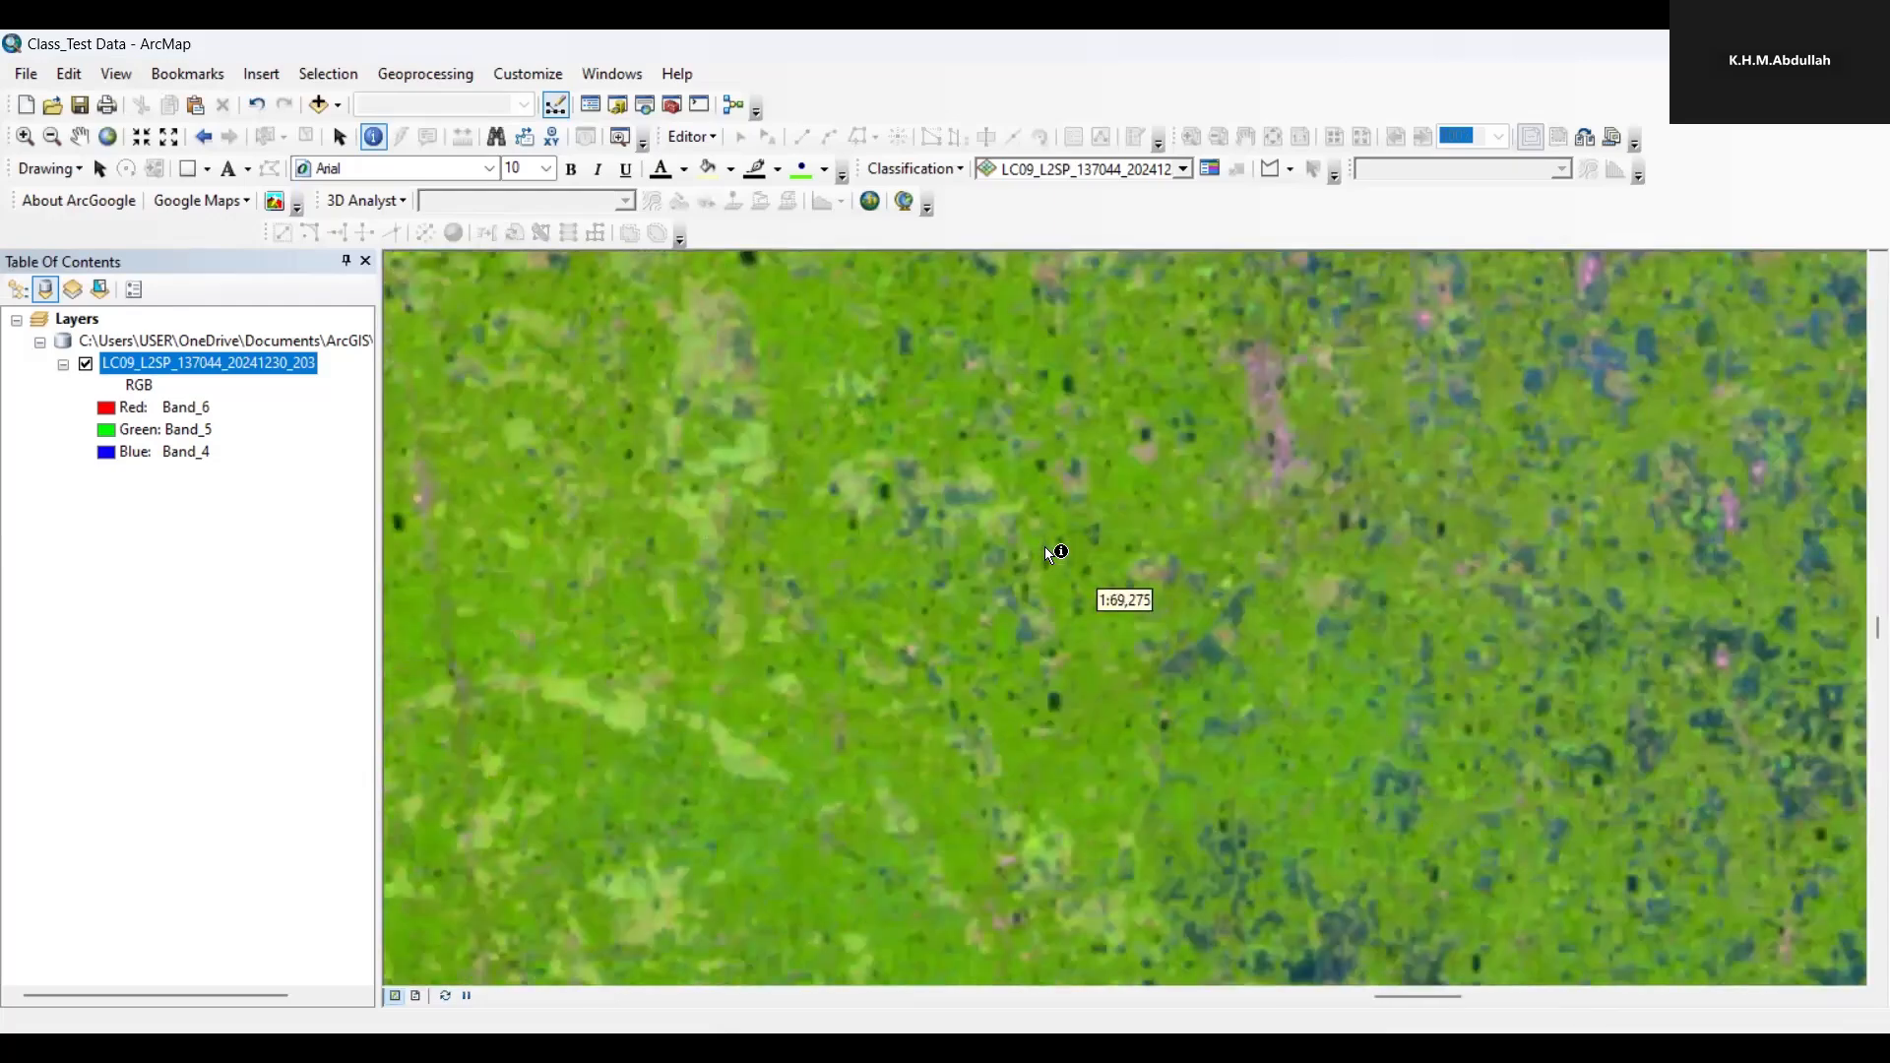
{"action": "scroll", "coordinate": [1046, 551], "scroll_direction": "down", "scroll_amount": 2}
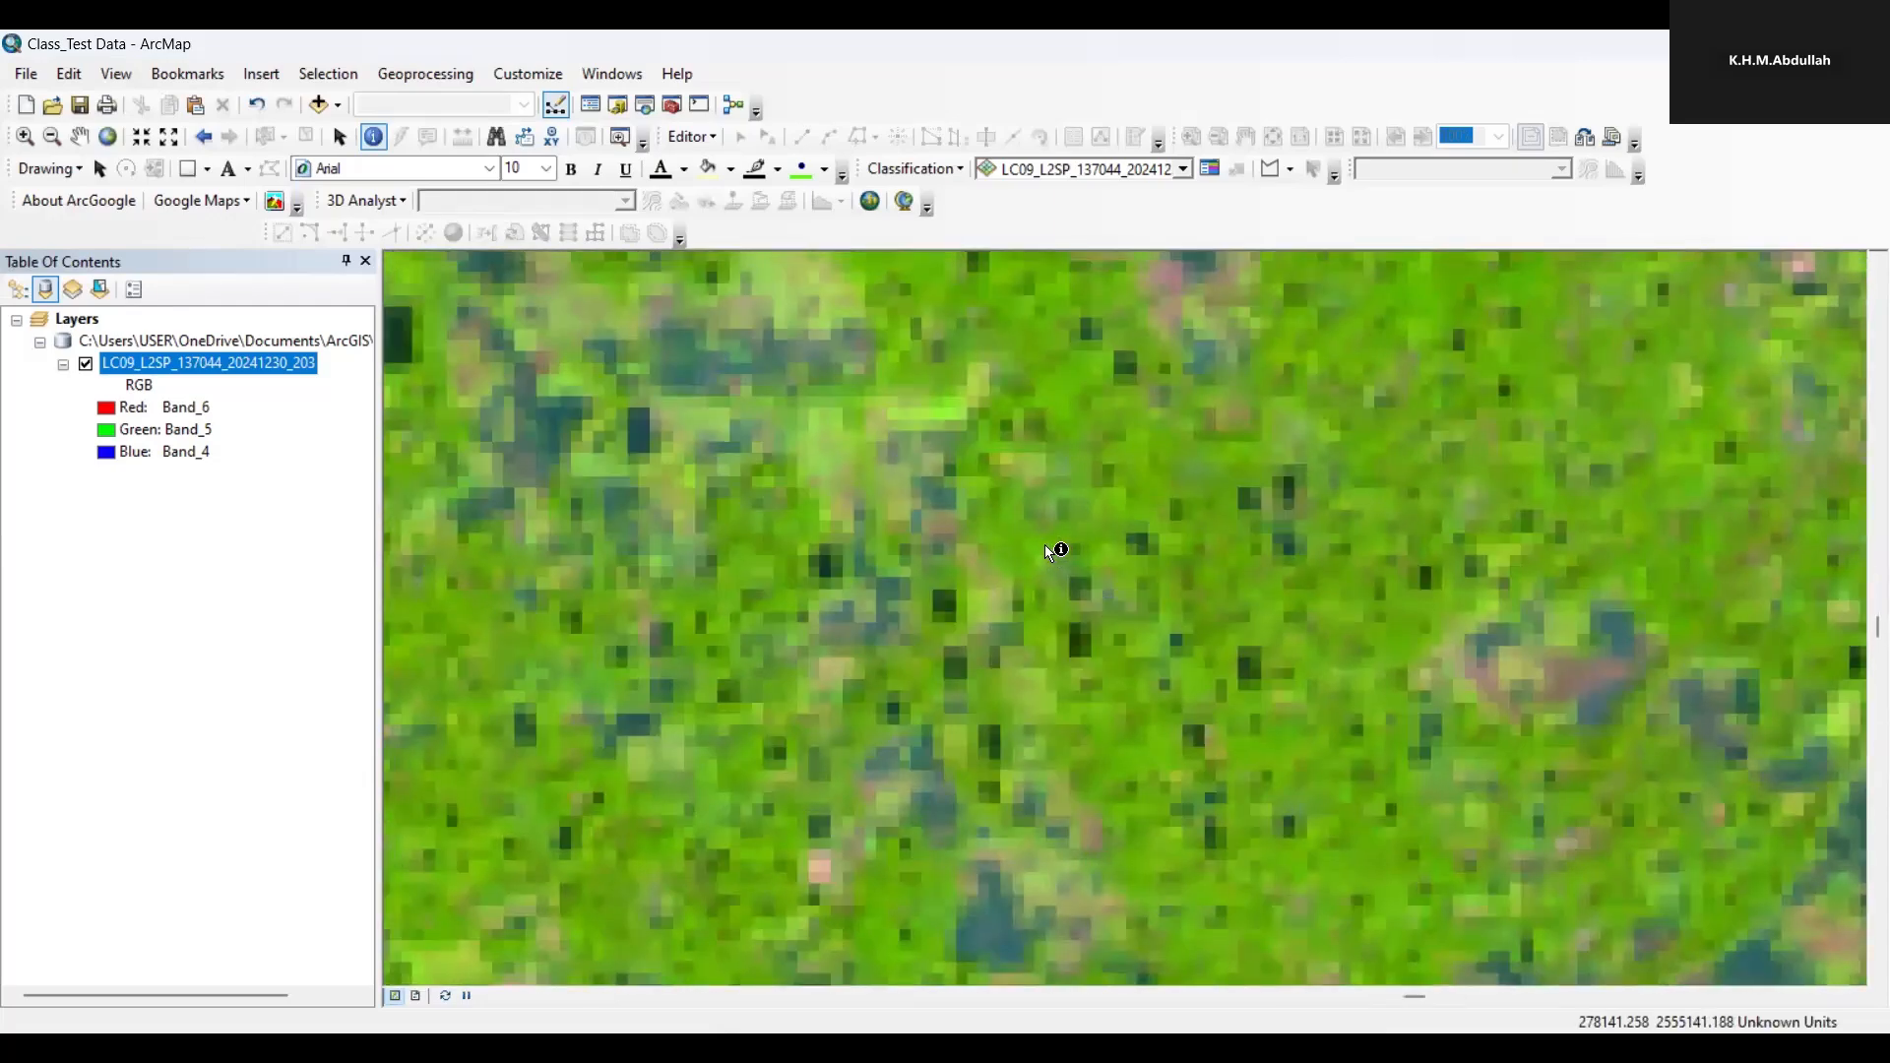
{"action": "scroll", "coordinate": [1049, 552], "scroll_direction": "down", "scroll_amount": 2}
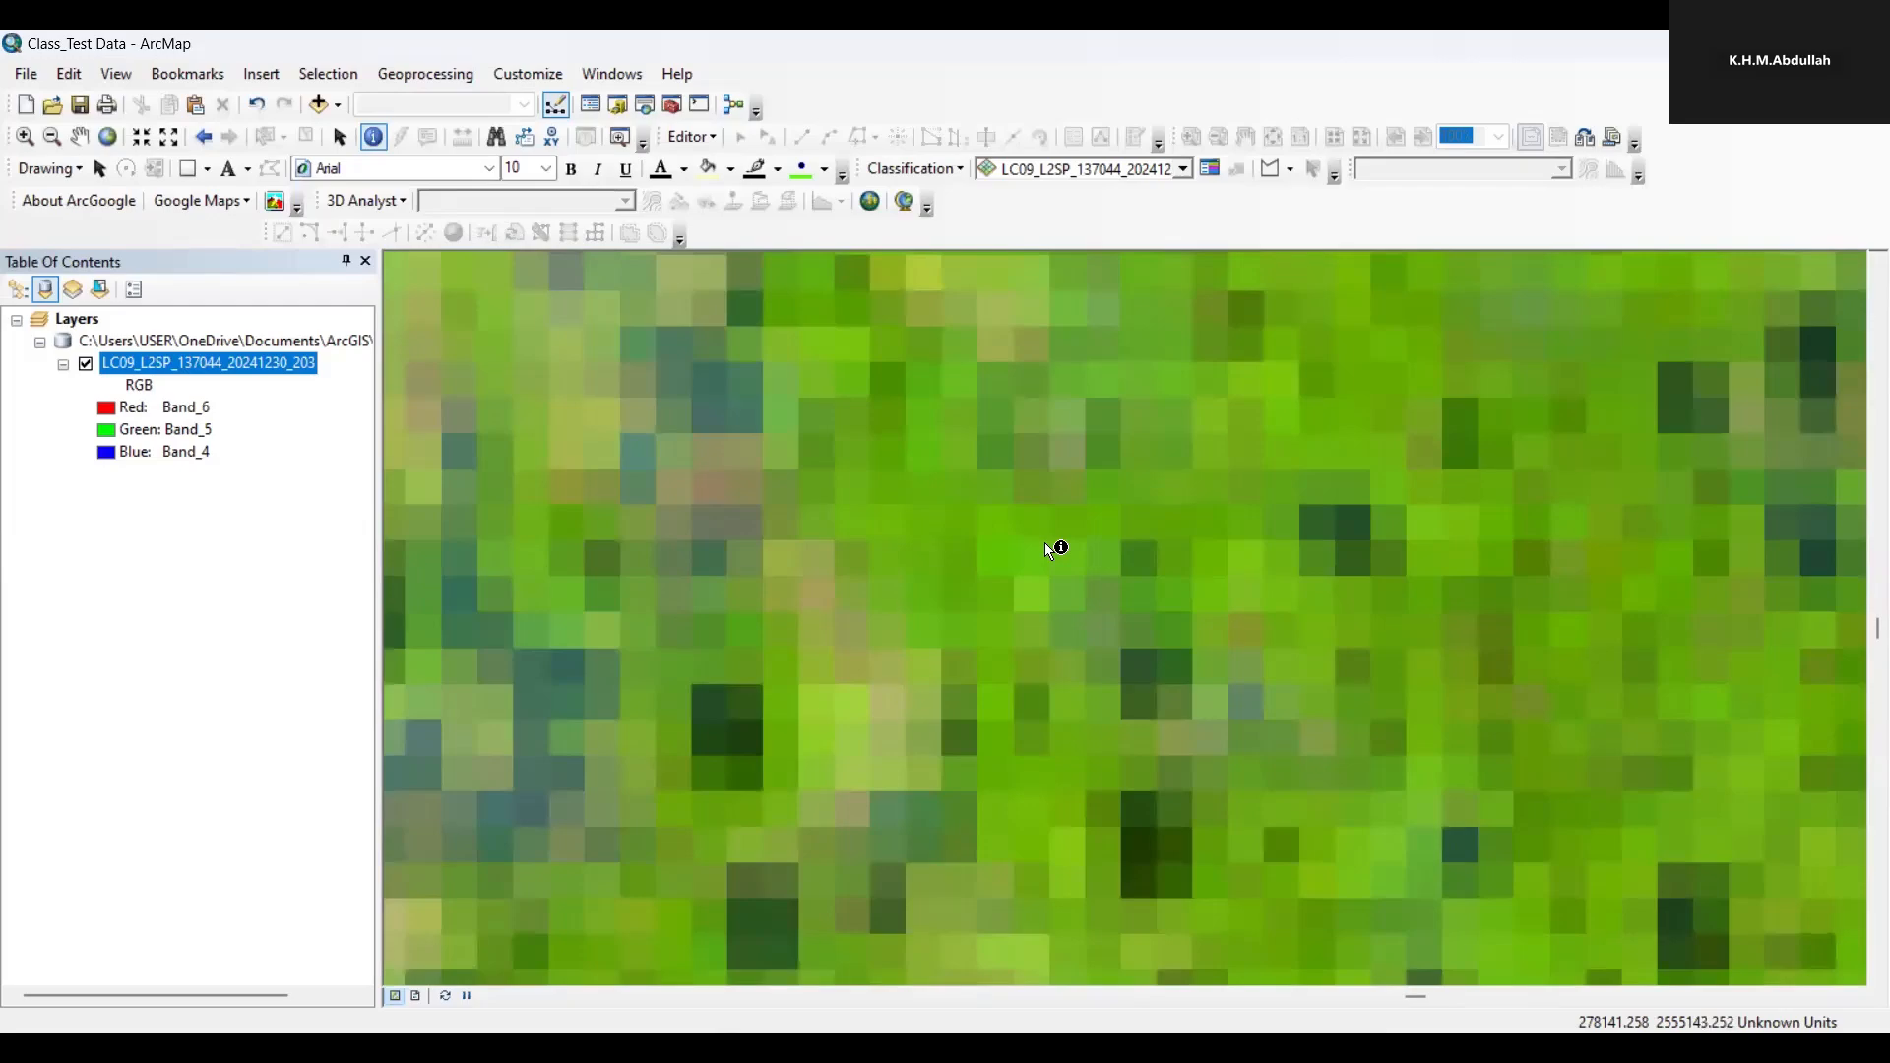
{"action": "scroll", "coordinate": [1045, 544], "scroll_direction": "up", "scroll_amount": 3}
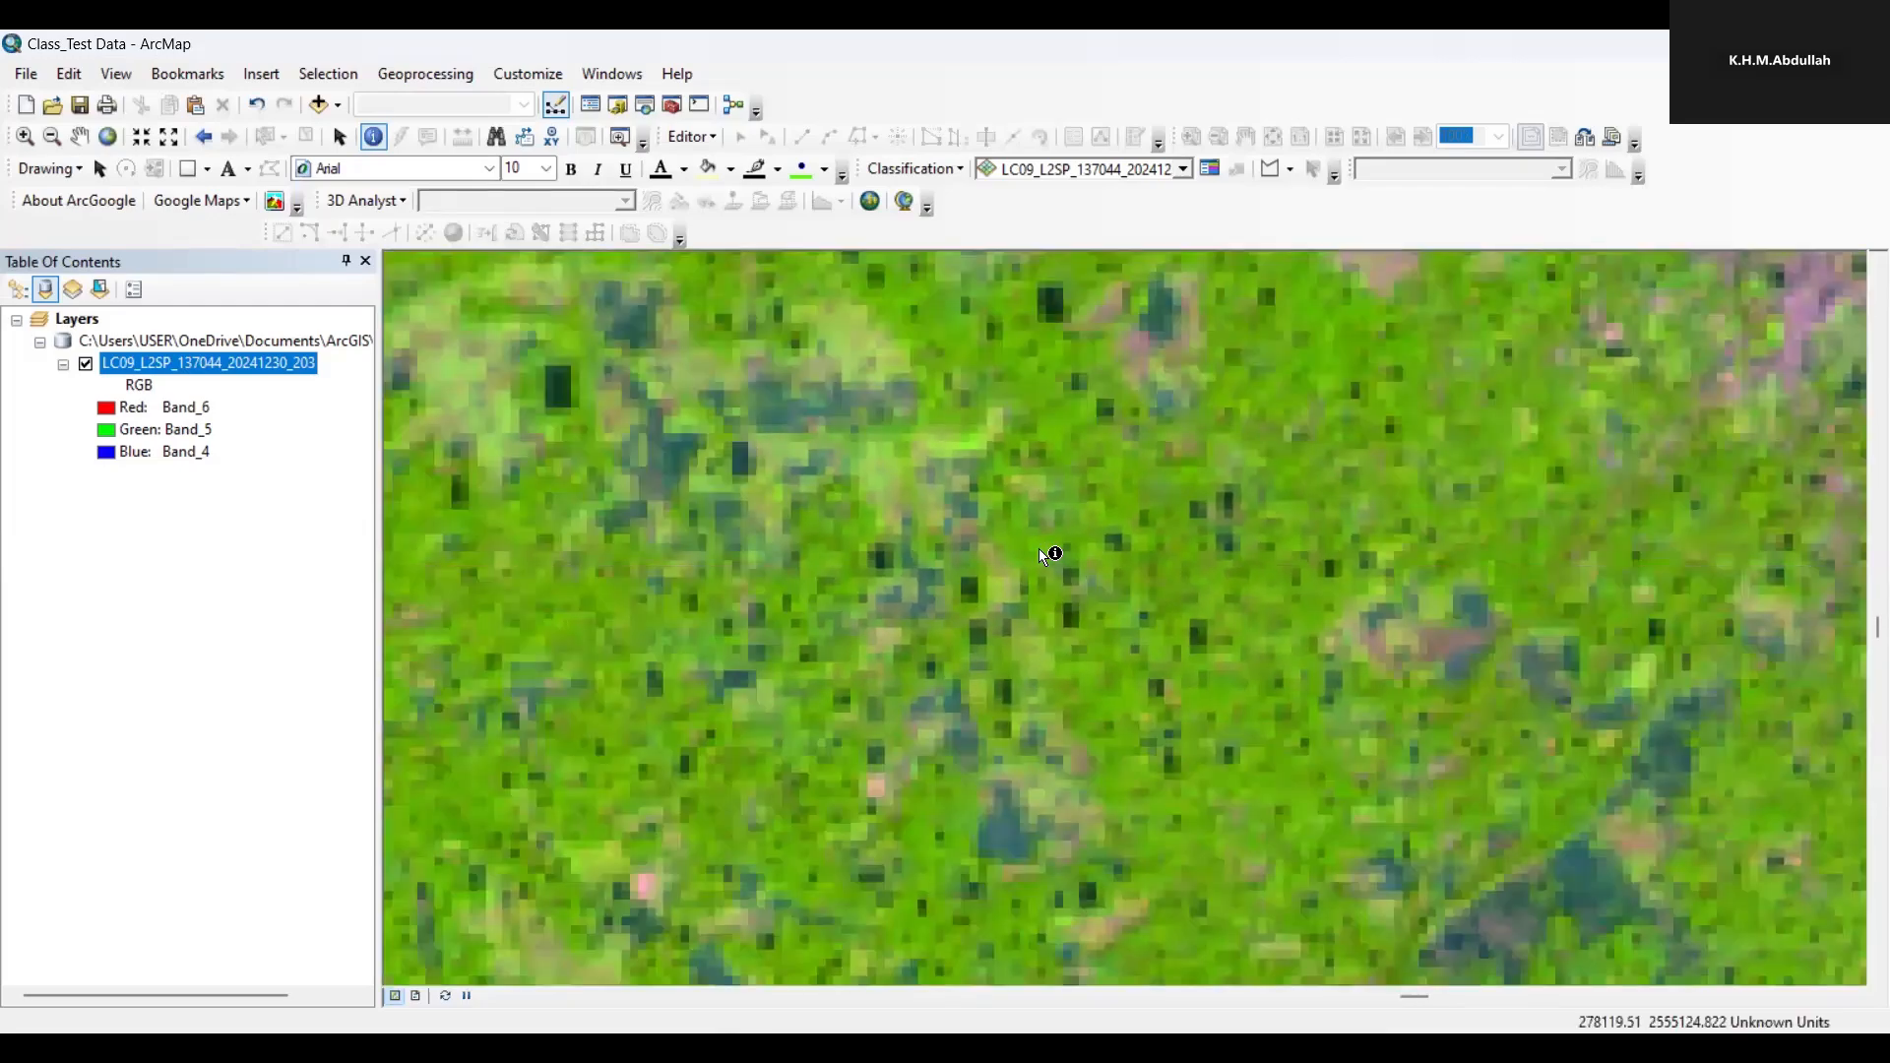
- Identify the red, green and blue values of two pixels in the dark blue patch, and examine the surrounding vegetated land at a wider scale
{"action": "scroll", "coordinate": [899, 541], "scroll_direction": "up", "scroll_amount": 2}
{"action": "scroll", "coordinate": [877, 530], "scroll_direction": "down", "scroll_amount": 3}
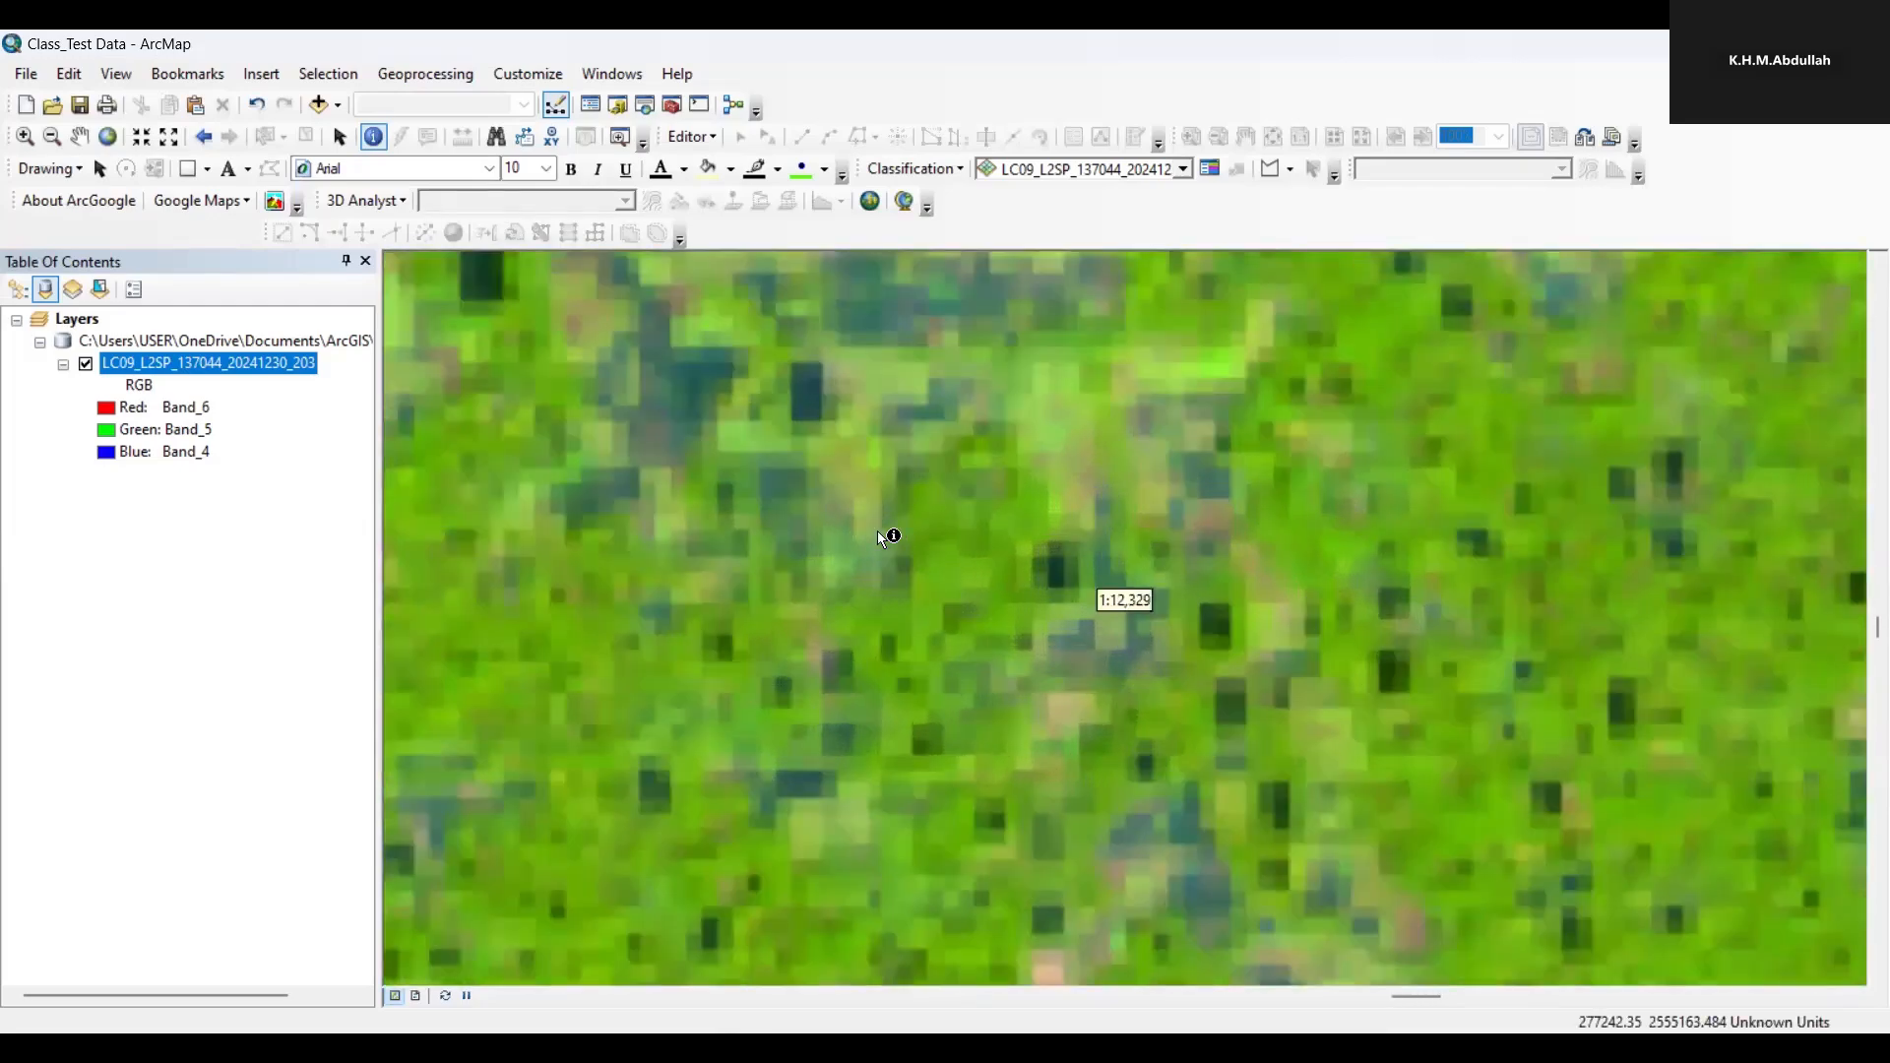
{"action": "left_click", "coordinate": [692, 405]}
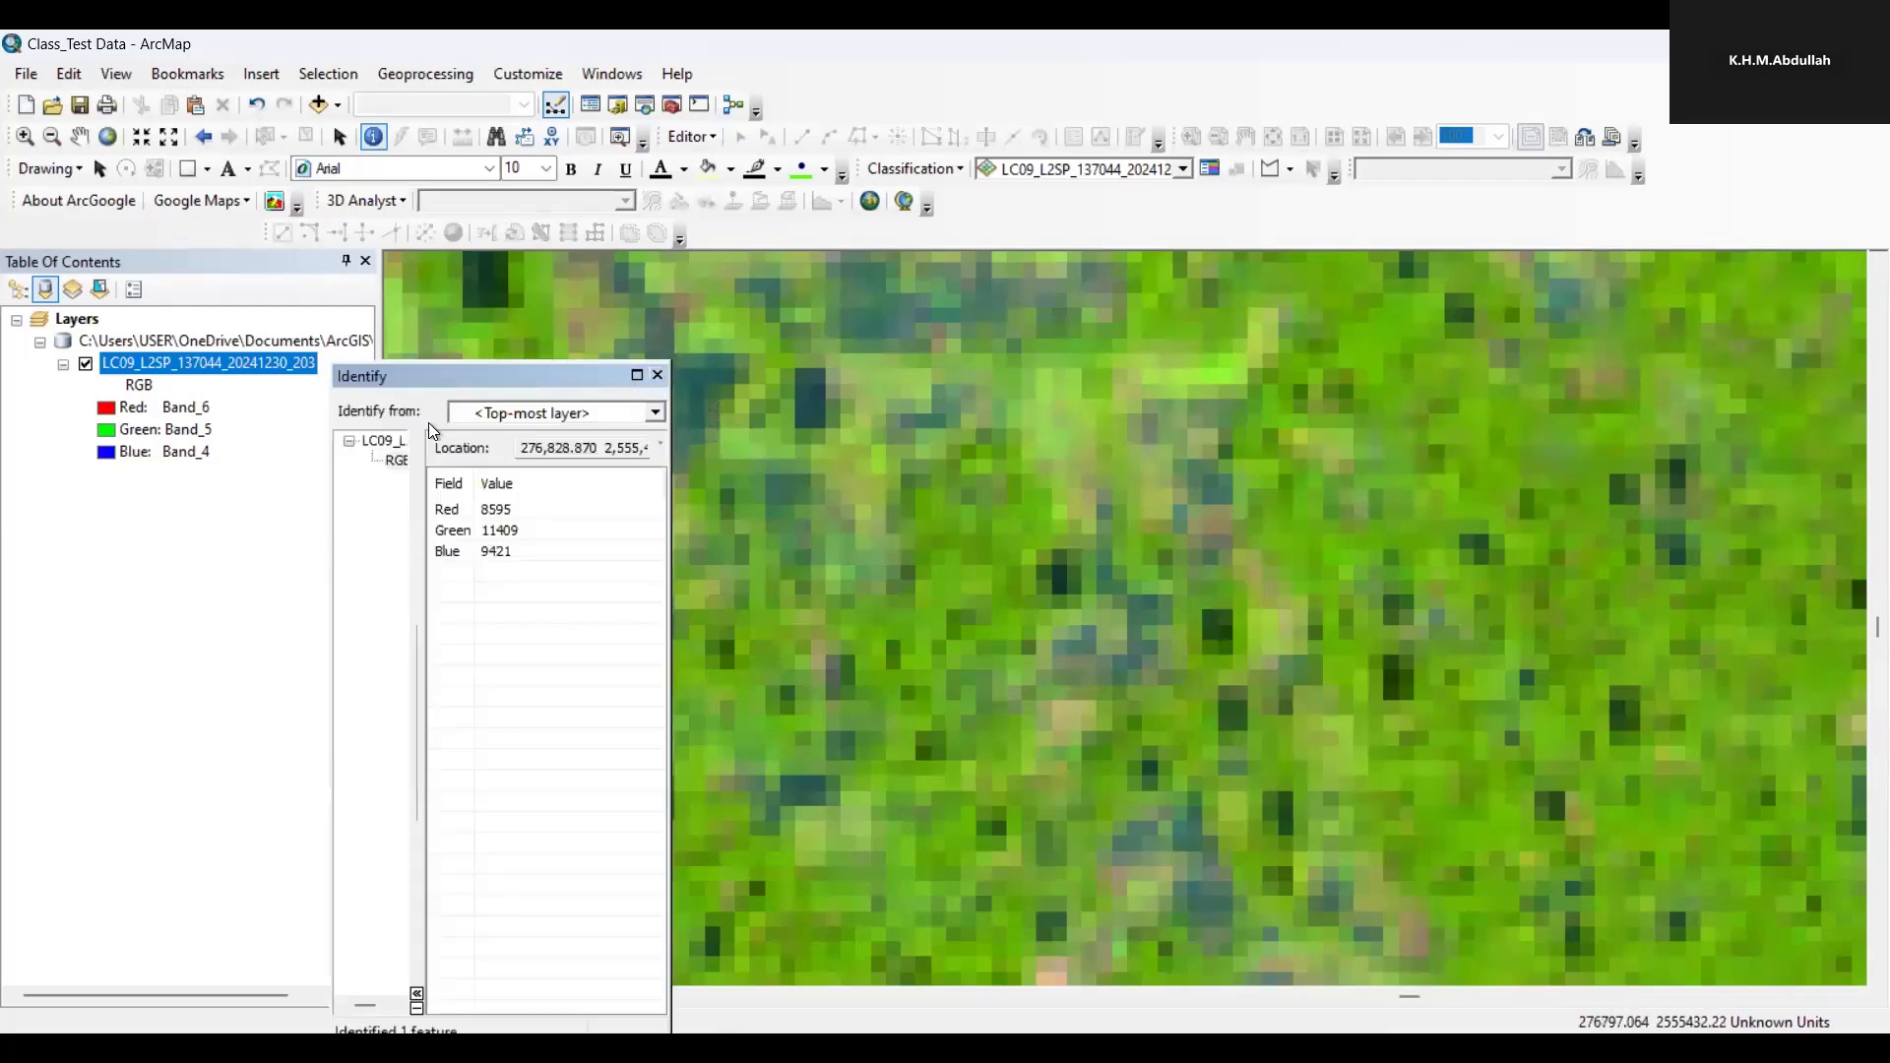
{"action": "left_click_drag", "start_coordinate": [599, 377], "coordinate": [431, 429]}
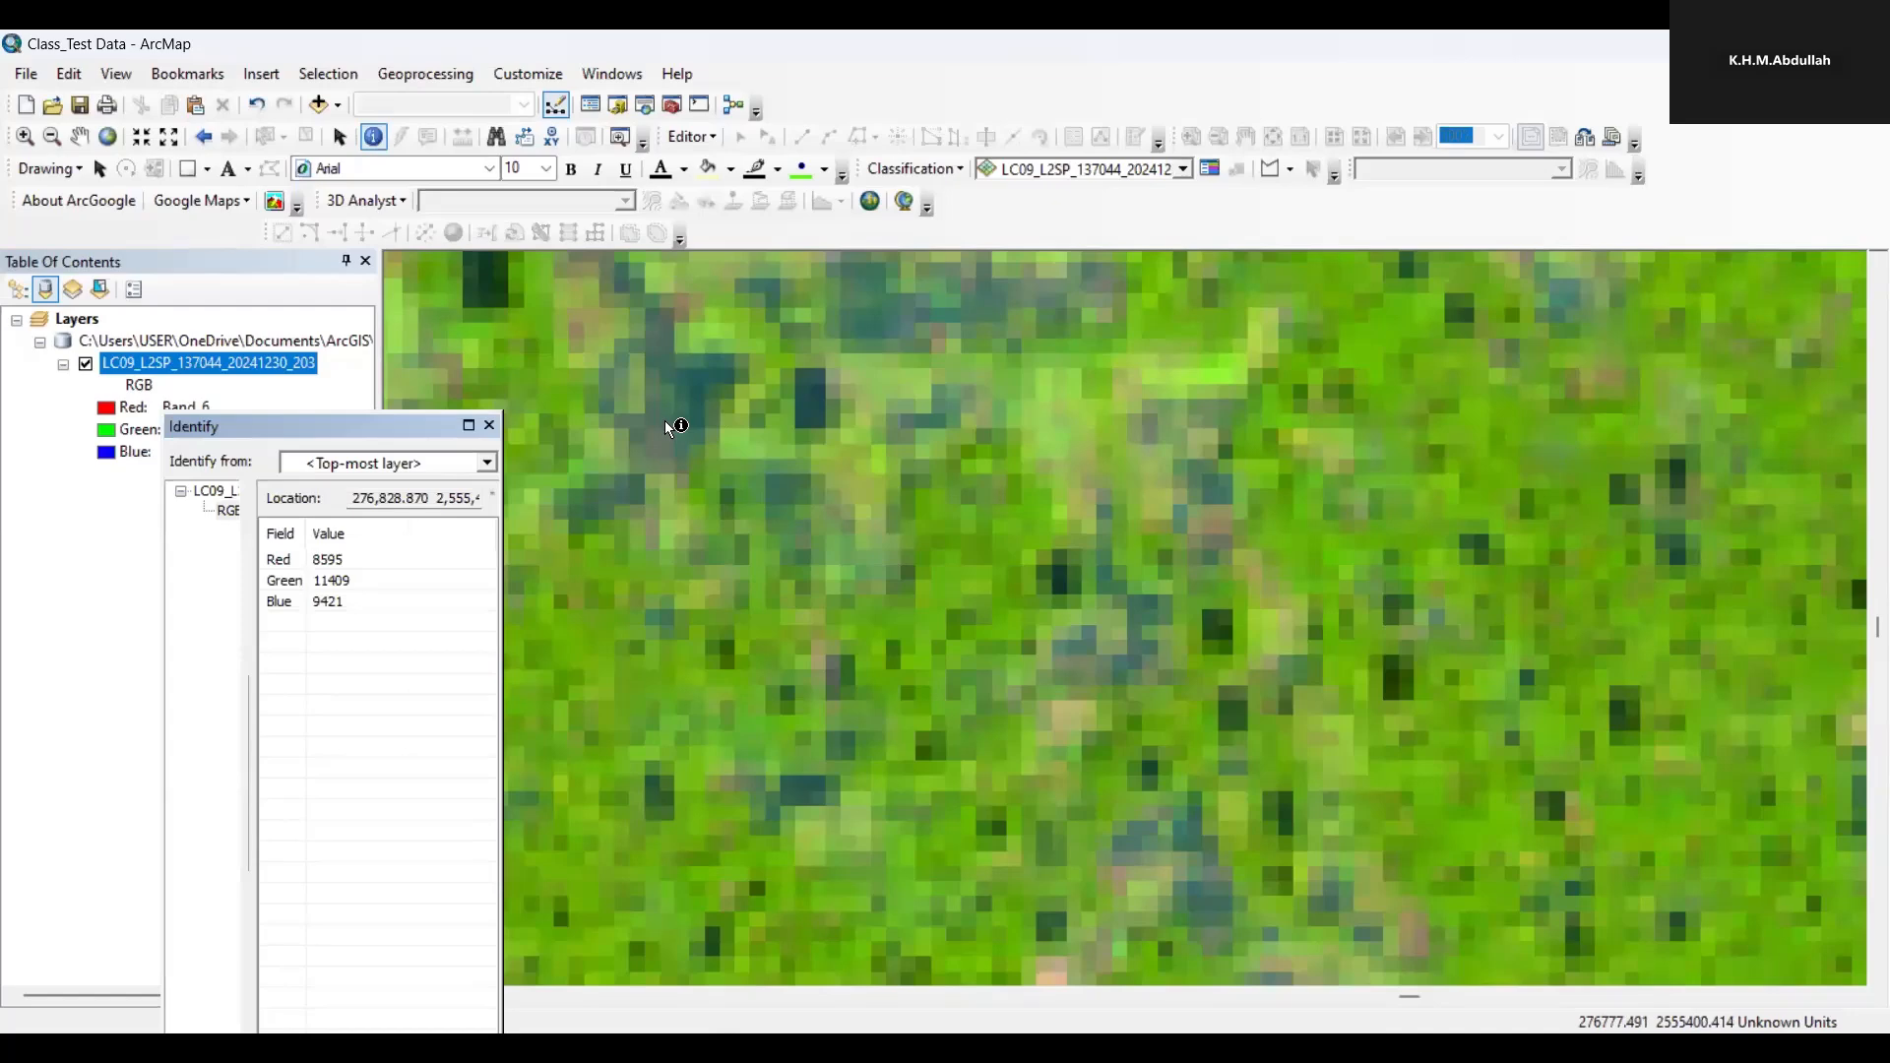
{"action": "left_click", "coordinate": [664, 421]}
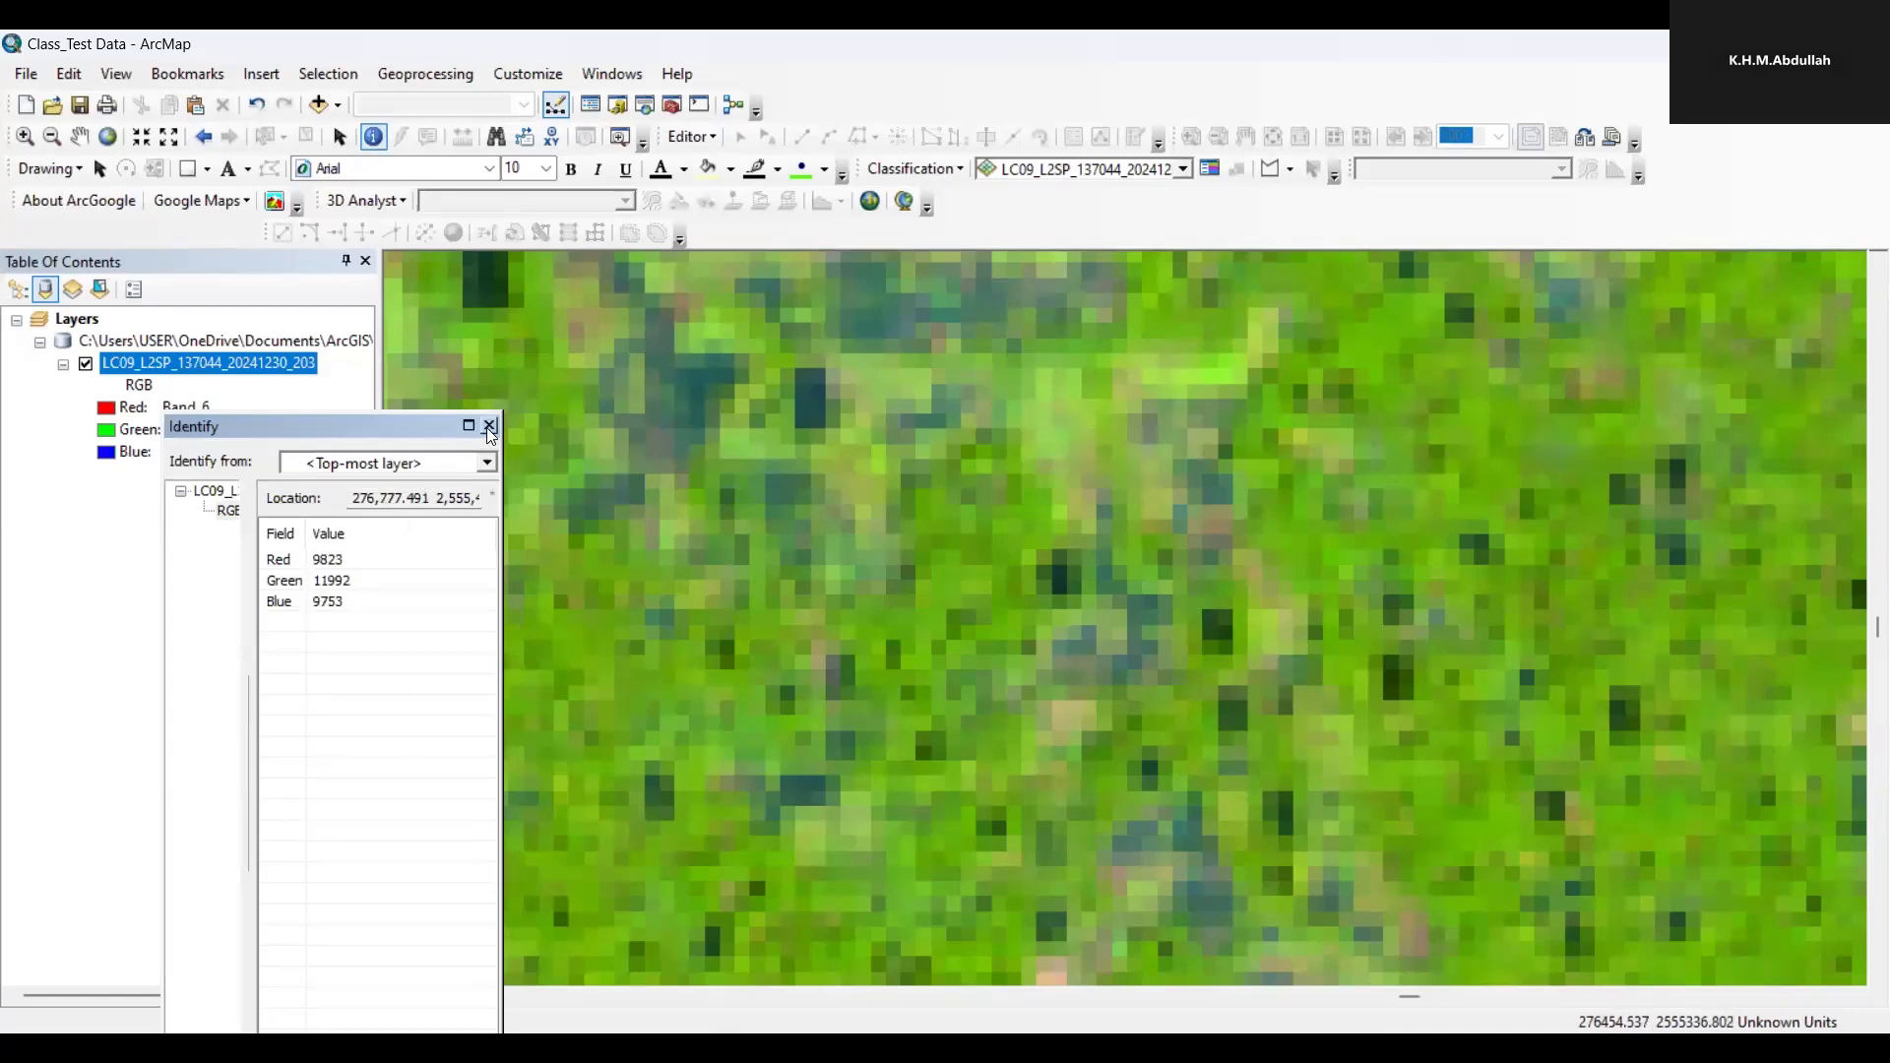
{"action": "left_click", "coordinate": [489, 425]}
{"action": "scroll", "coordinate": [734, 458], "scroll_direction": "up", "scroll_amount": 4}
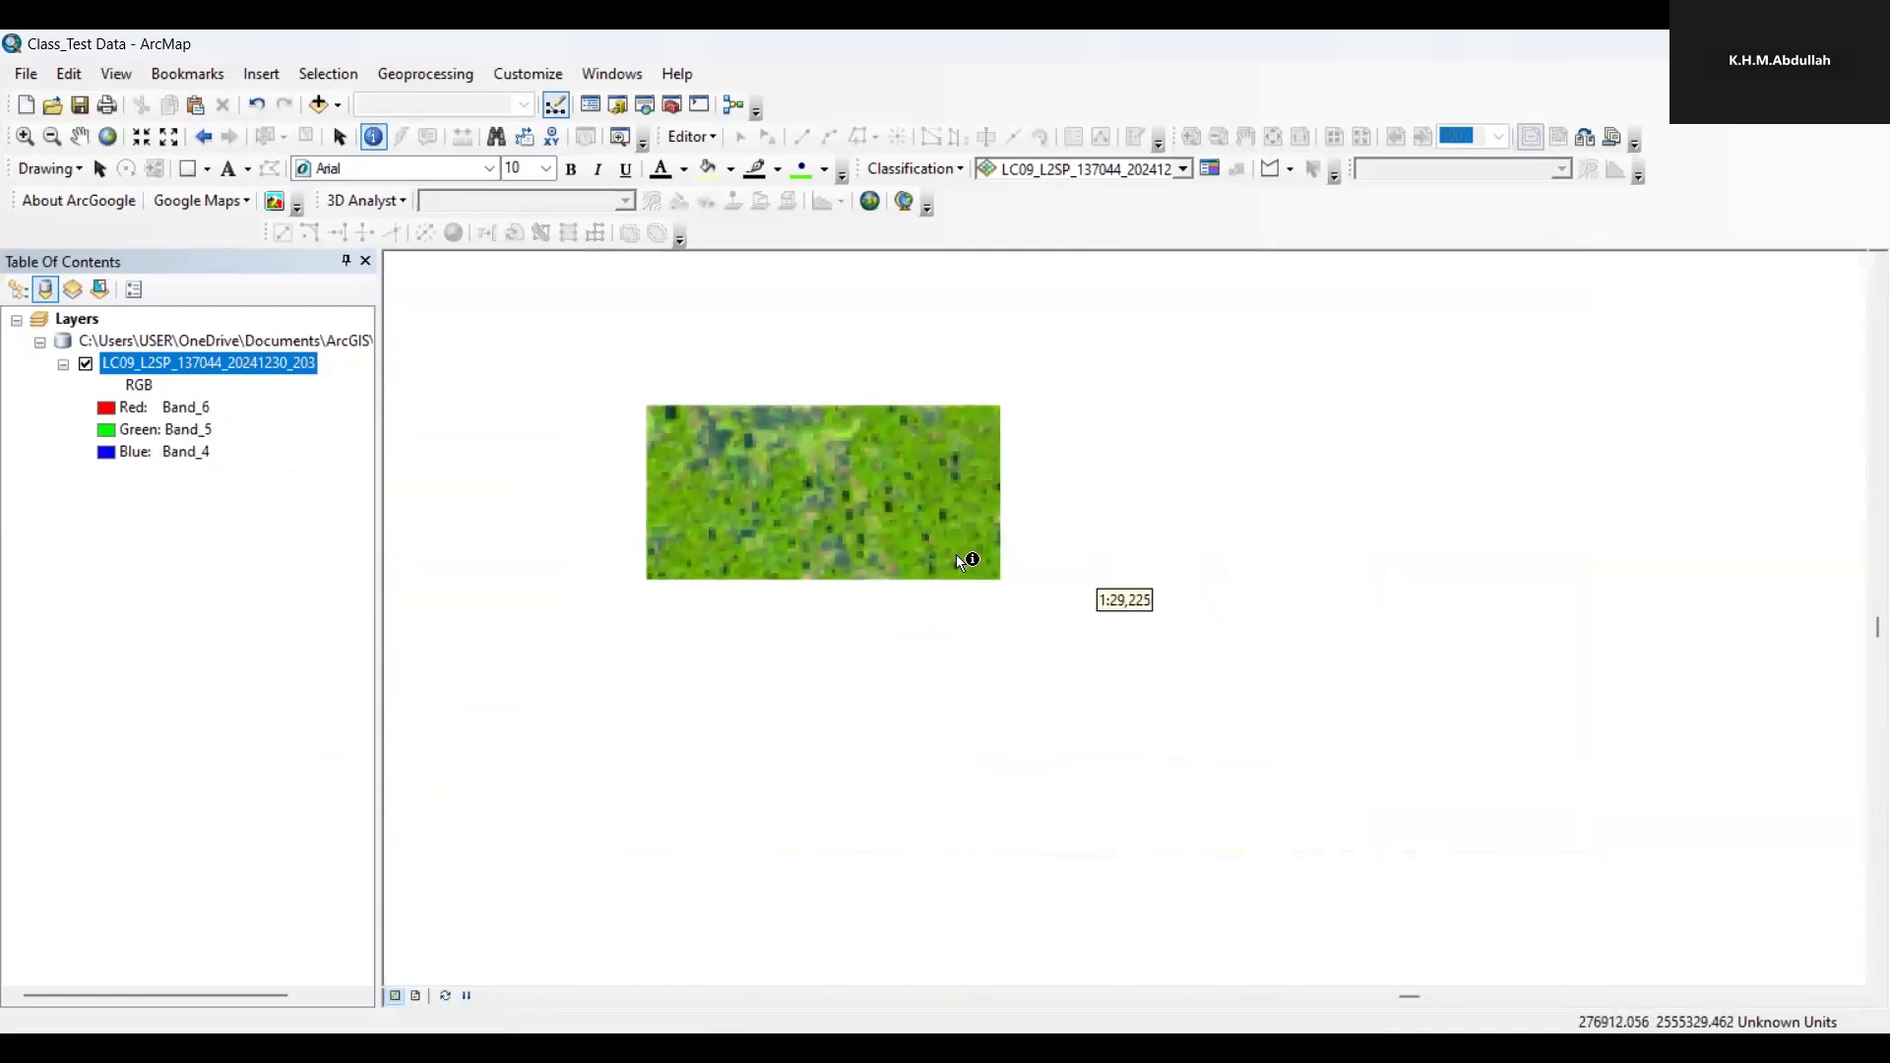
{"action": "scroll", "coordinate": [960, 561], "scroll_direction": "down", "scroll_amount": 5}
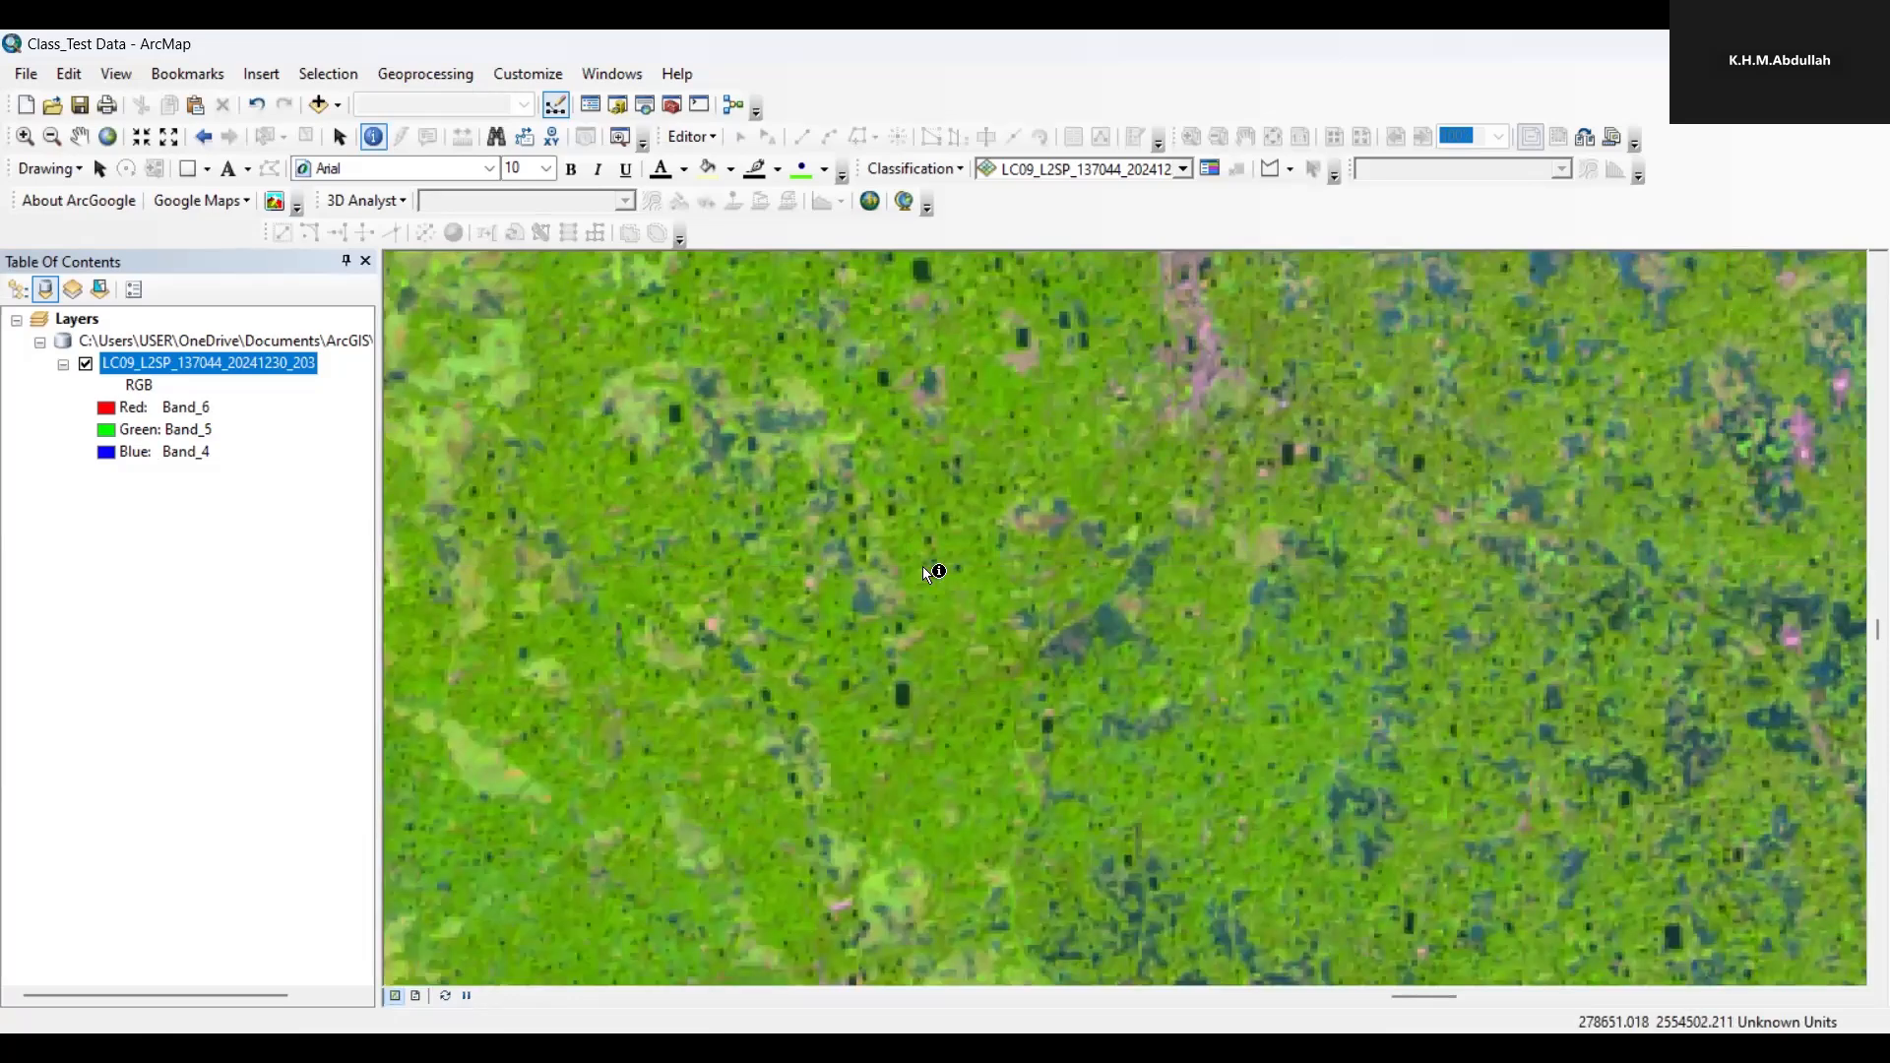
{"action": "scroll", "coordinate": [923, 567], "scroll_direction": "up", "scroll_amount": 3}
{"action": "scroll", "coordinate": [860, 540], "scroll_direction": "down", "scroll_amount": 3}
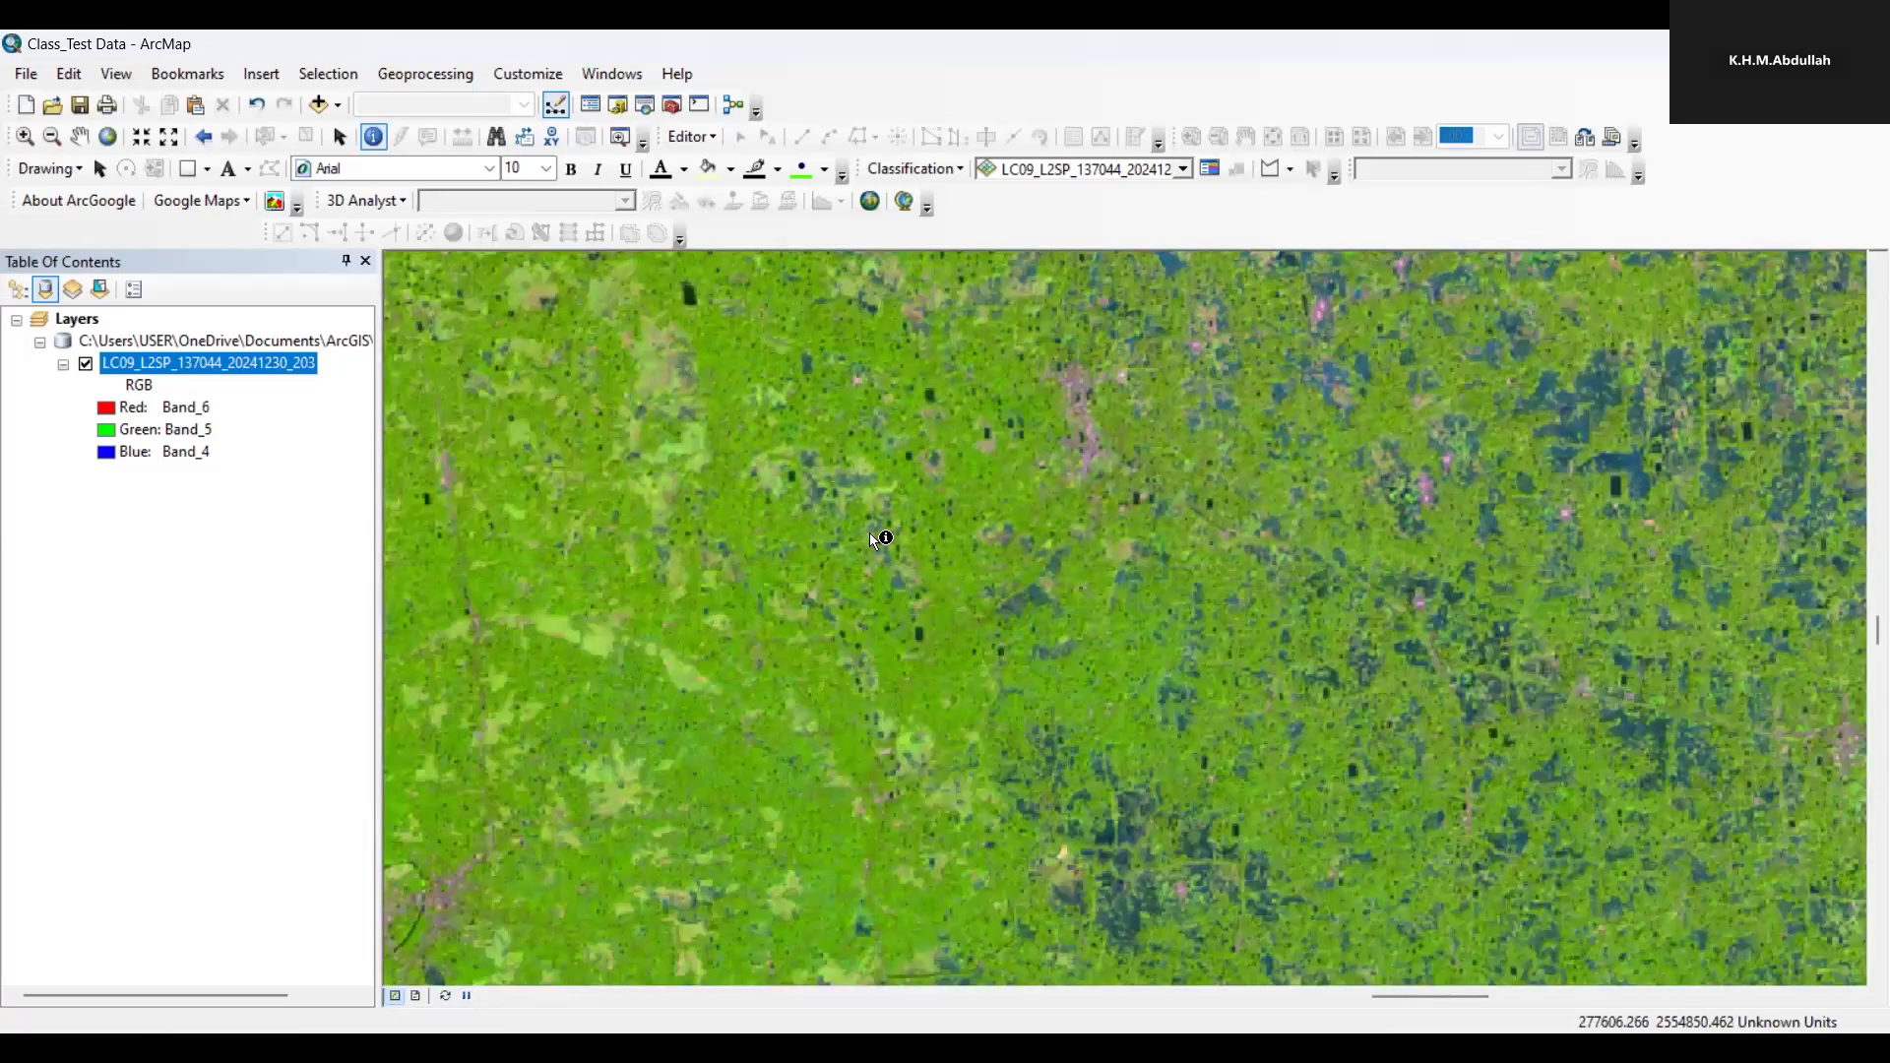